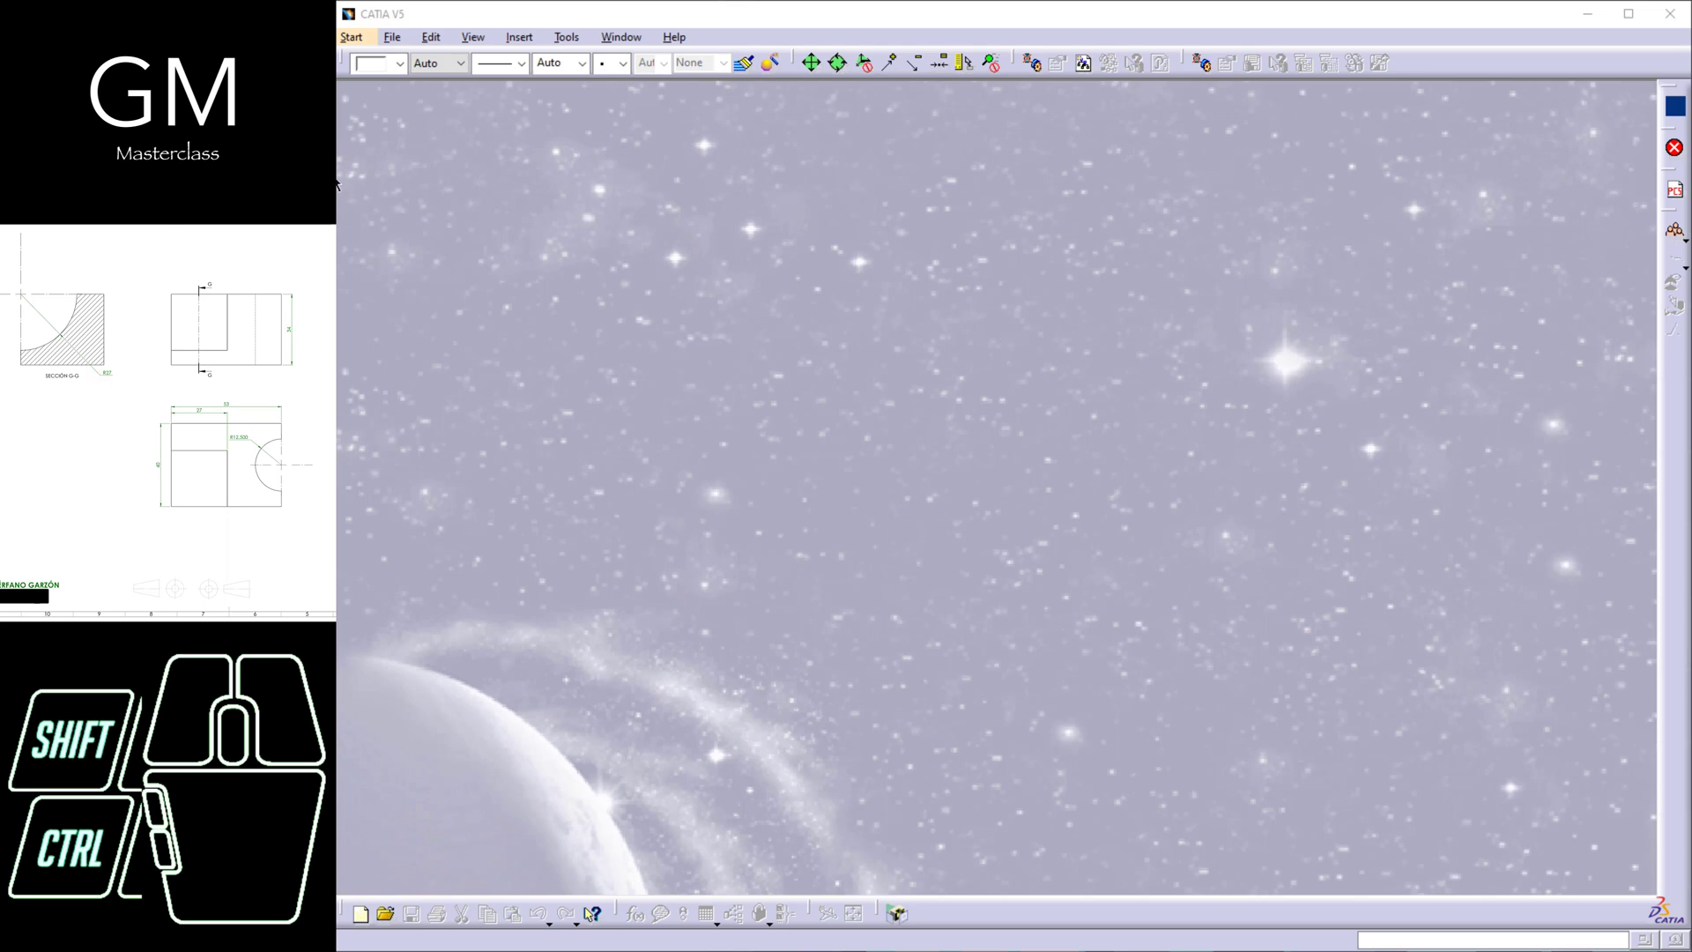
- Create a new Part Design part named Tutorial17 with hybrid design enabled
click(371, 39)
mouse_move(458, 88)
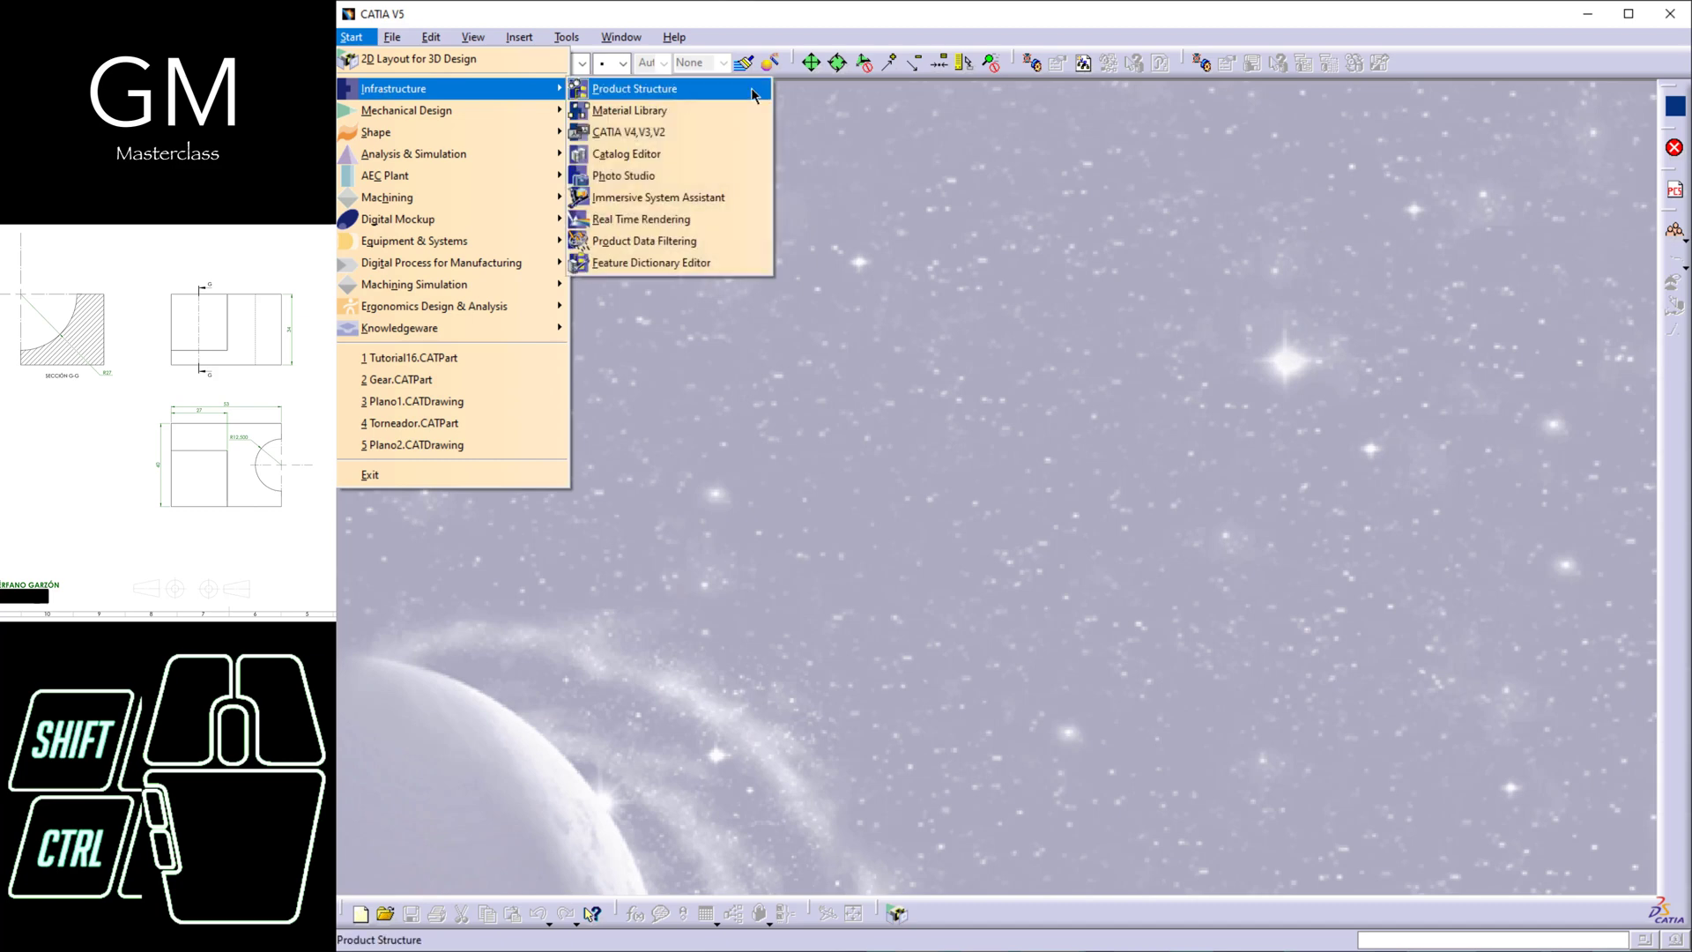
mouse_move(503, 110)
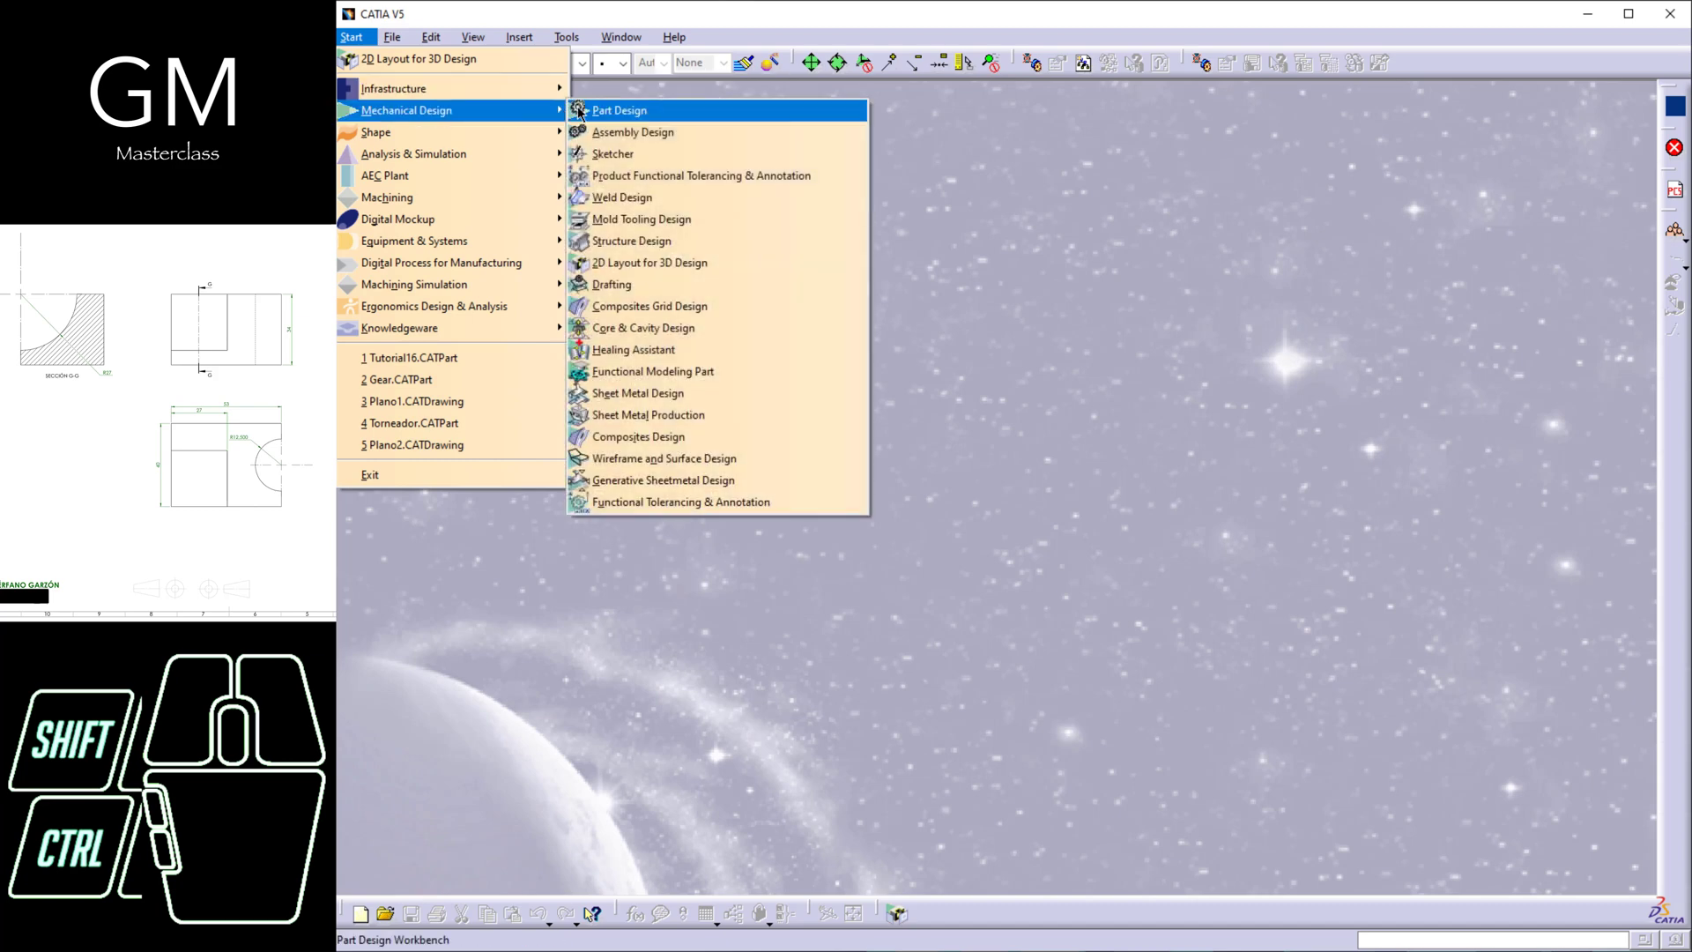
click(608, 110)
text(Tu)
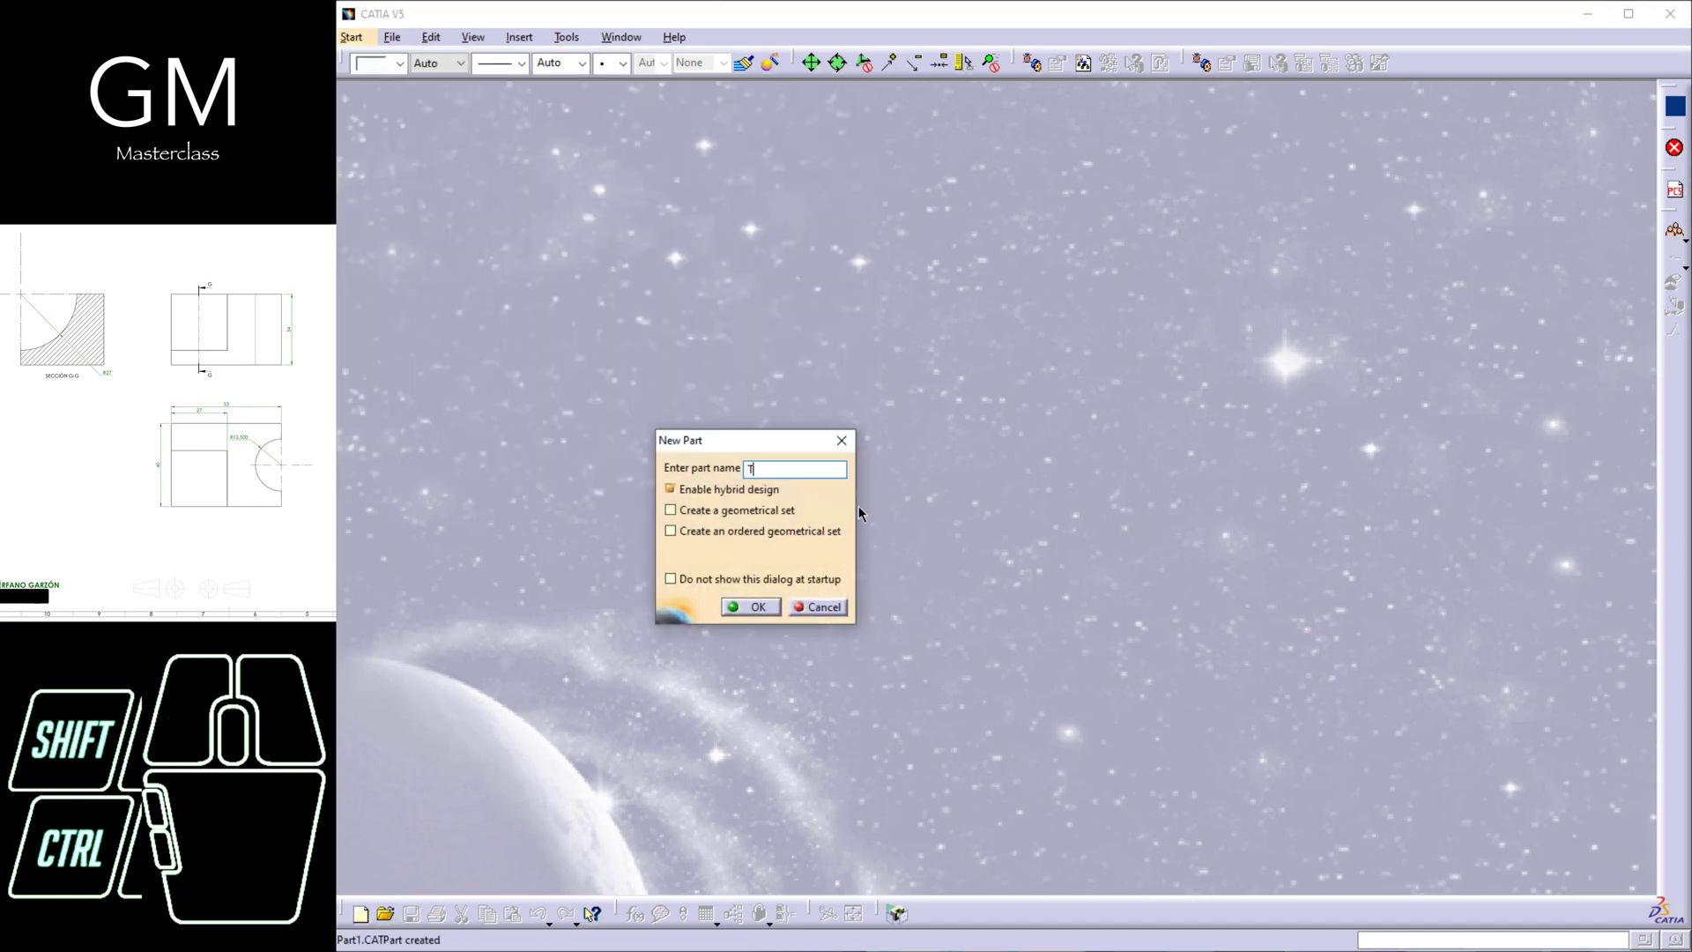
text(torial17)
key(Return)
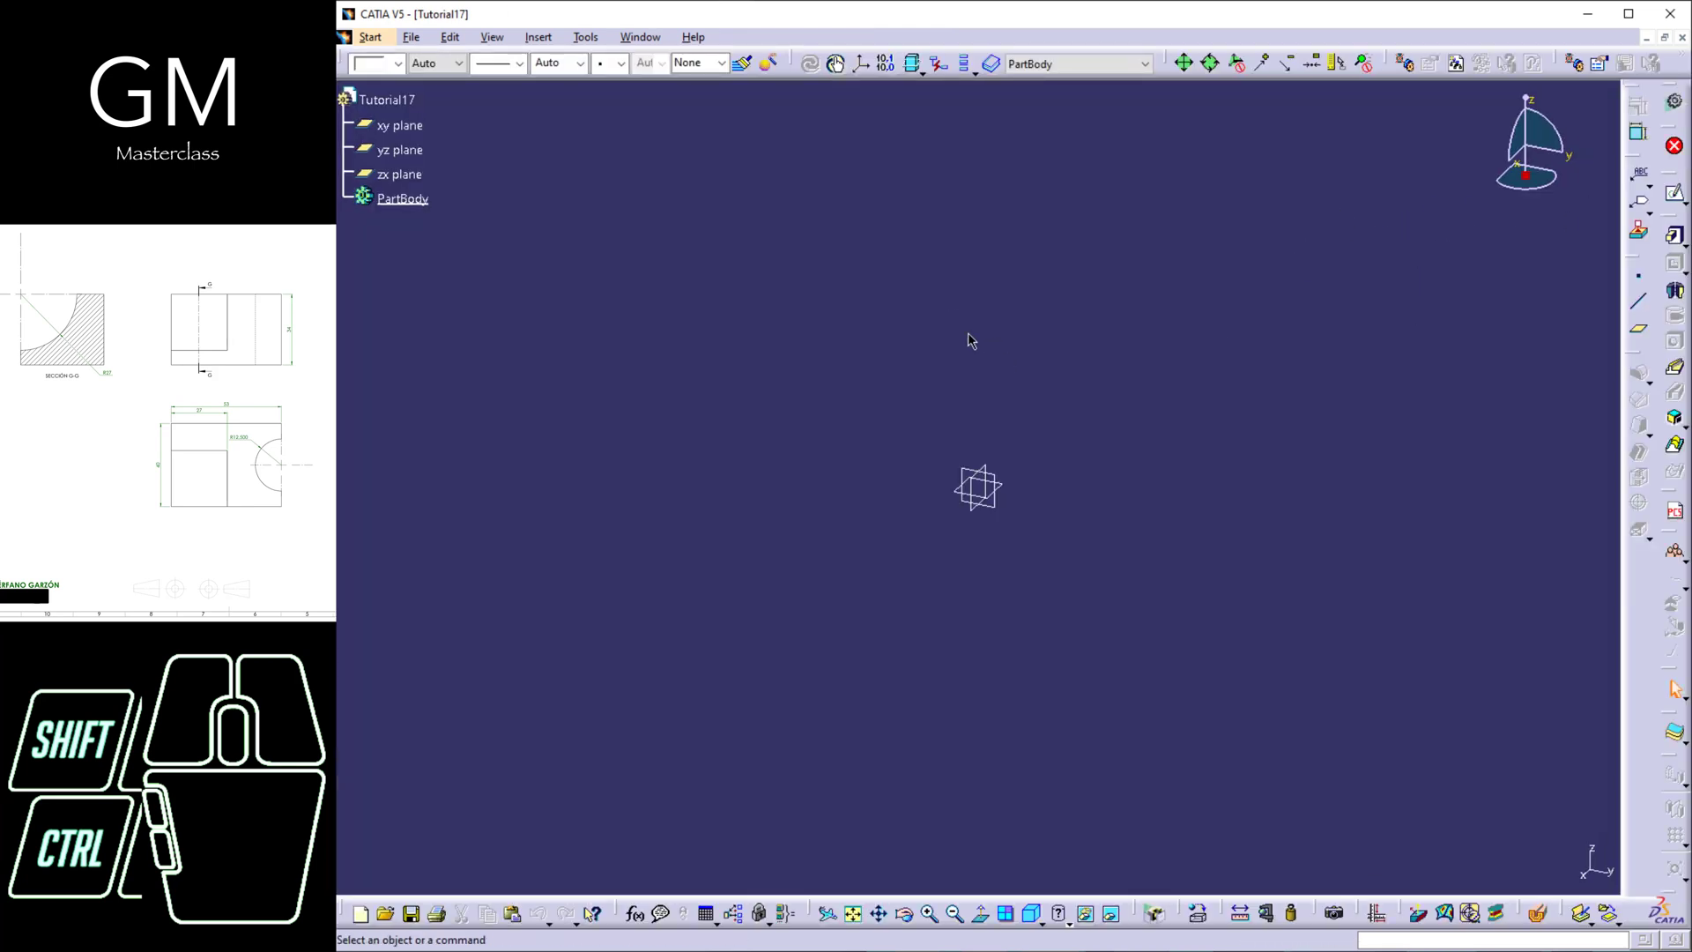
- Open a sketch on the xy plane and start a profile at the origin
click(1674, 199)
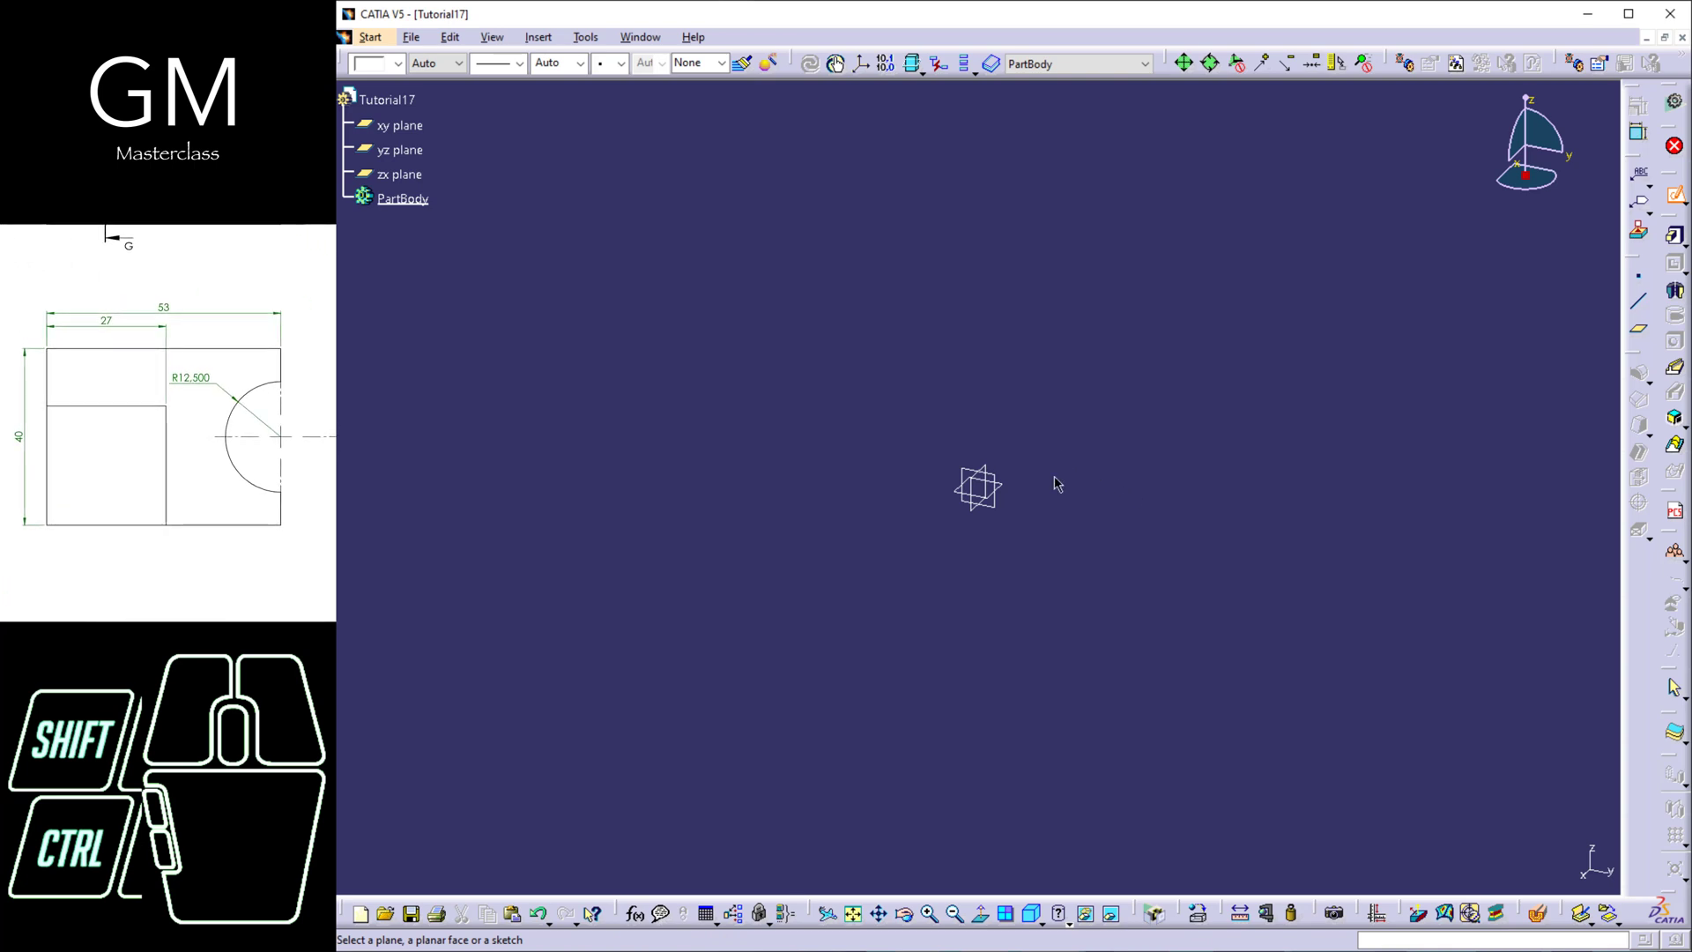
click(1010, 490)
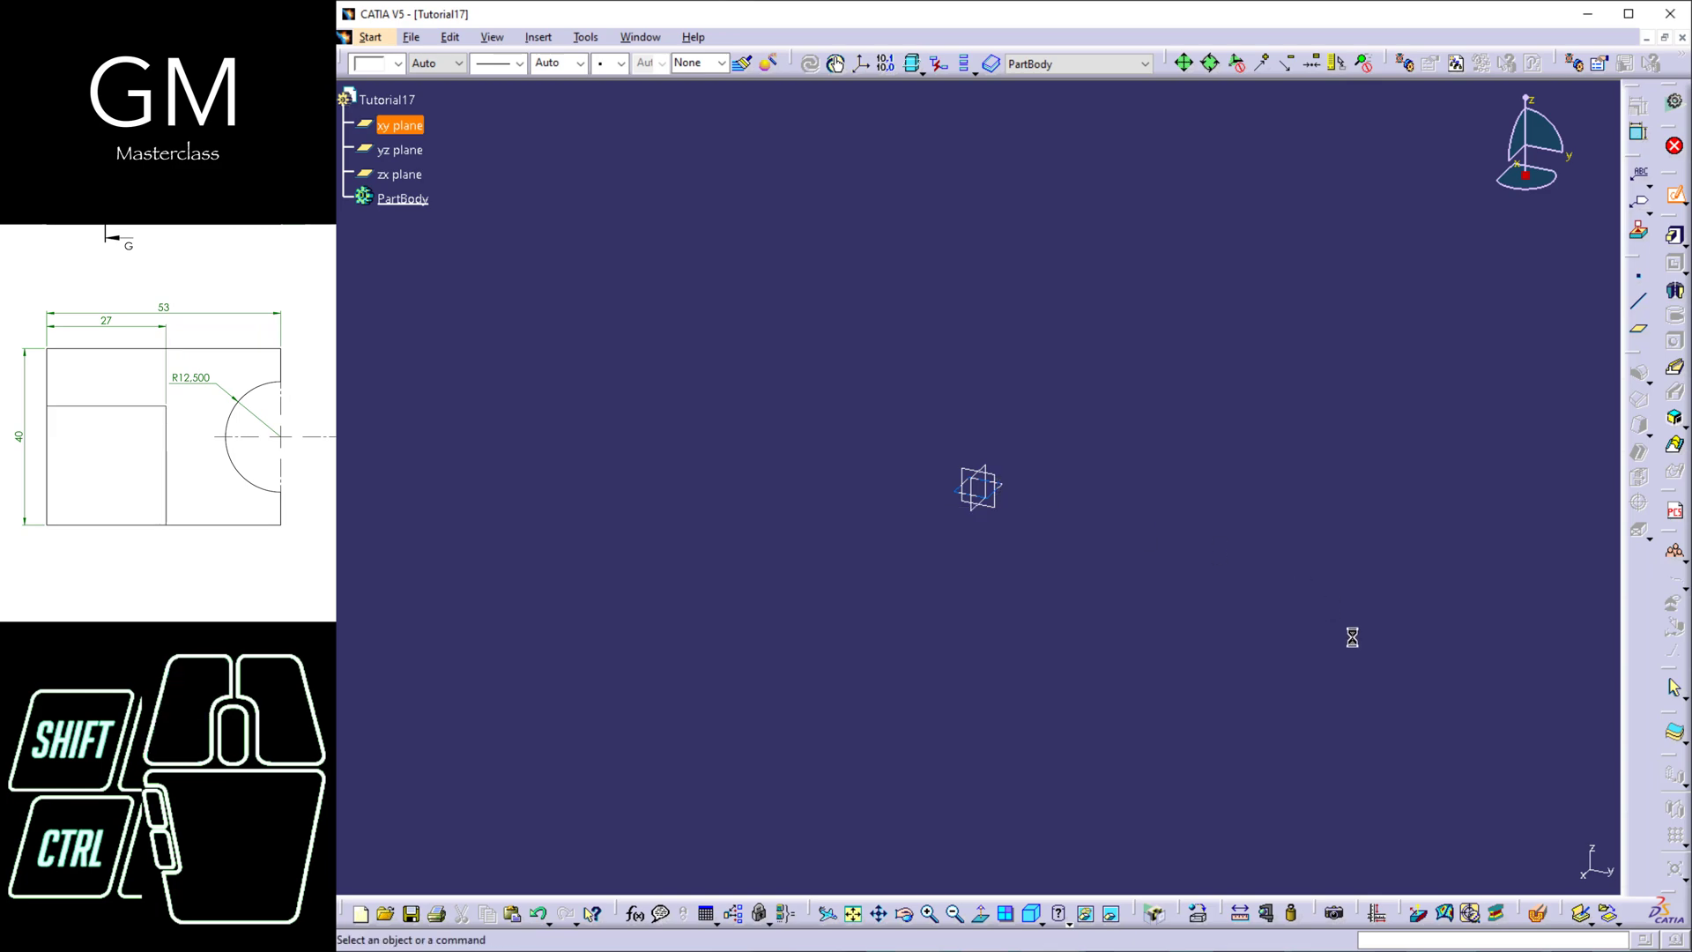
mouse_move(1309, 568)
middle_down()
mouse_move(1076, 558)
mouse_move(1078, 534)
mouse_move(1159, 540)
mouse_move(1162, 571)
mouse_move(1086, 520)
middle_up()
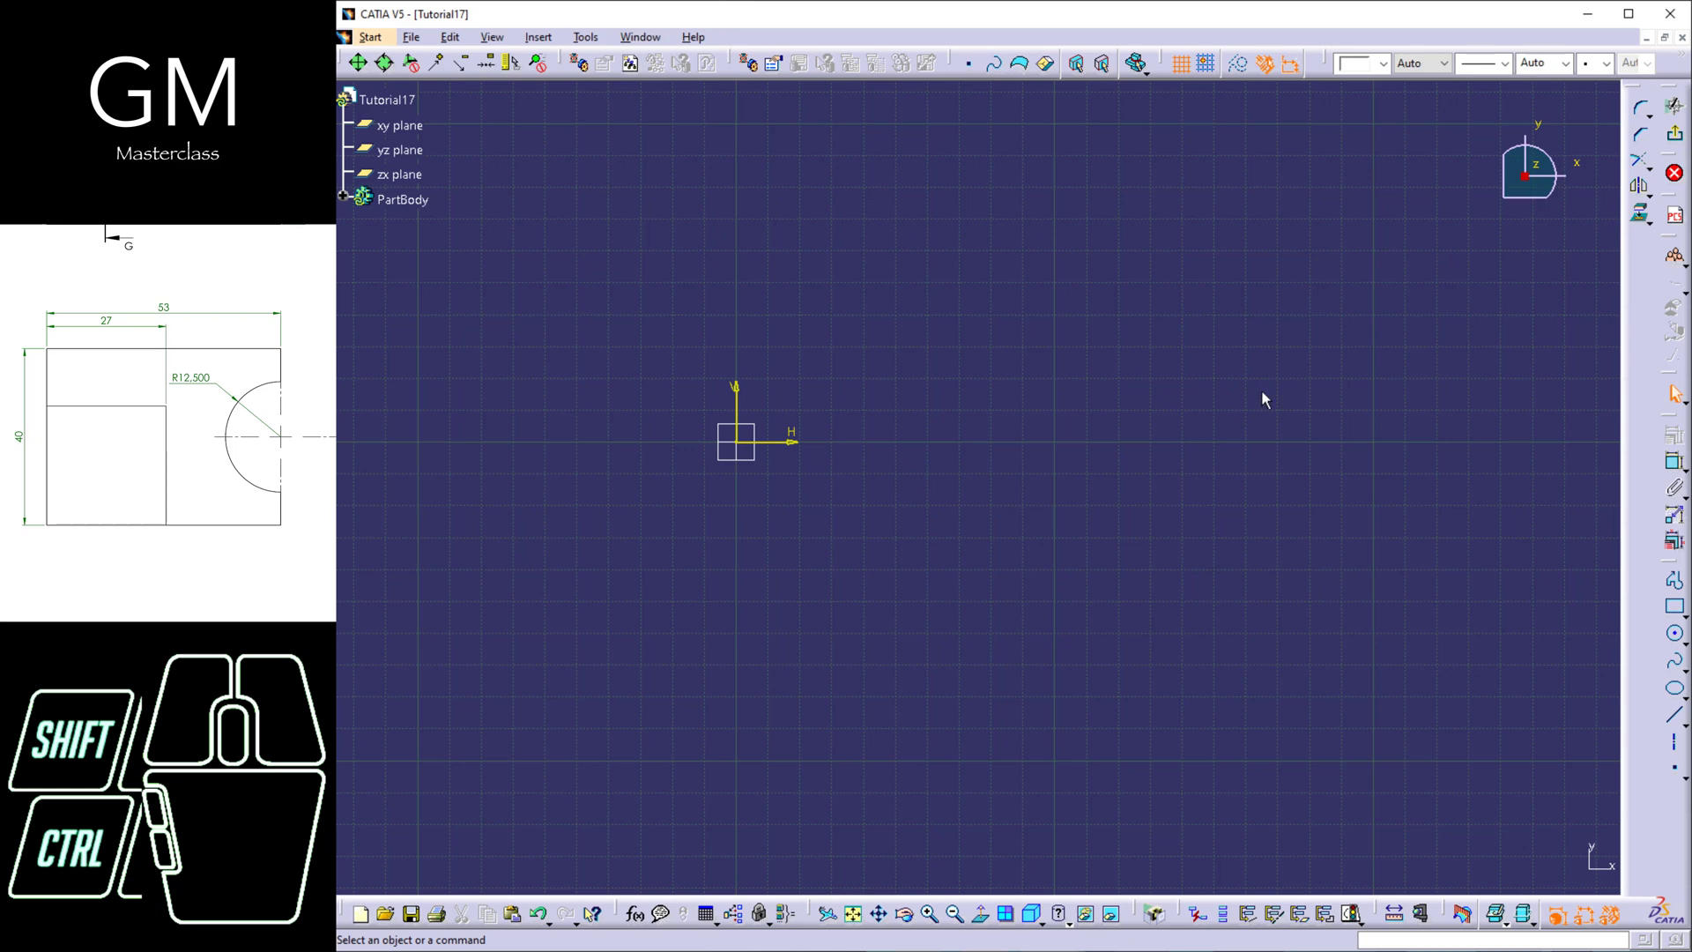
click(1674, 580)
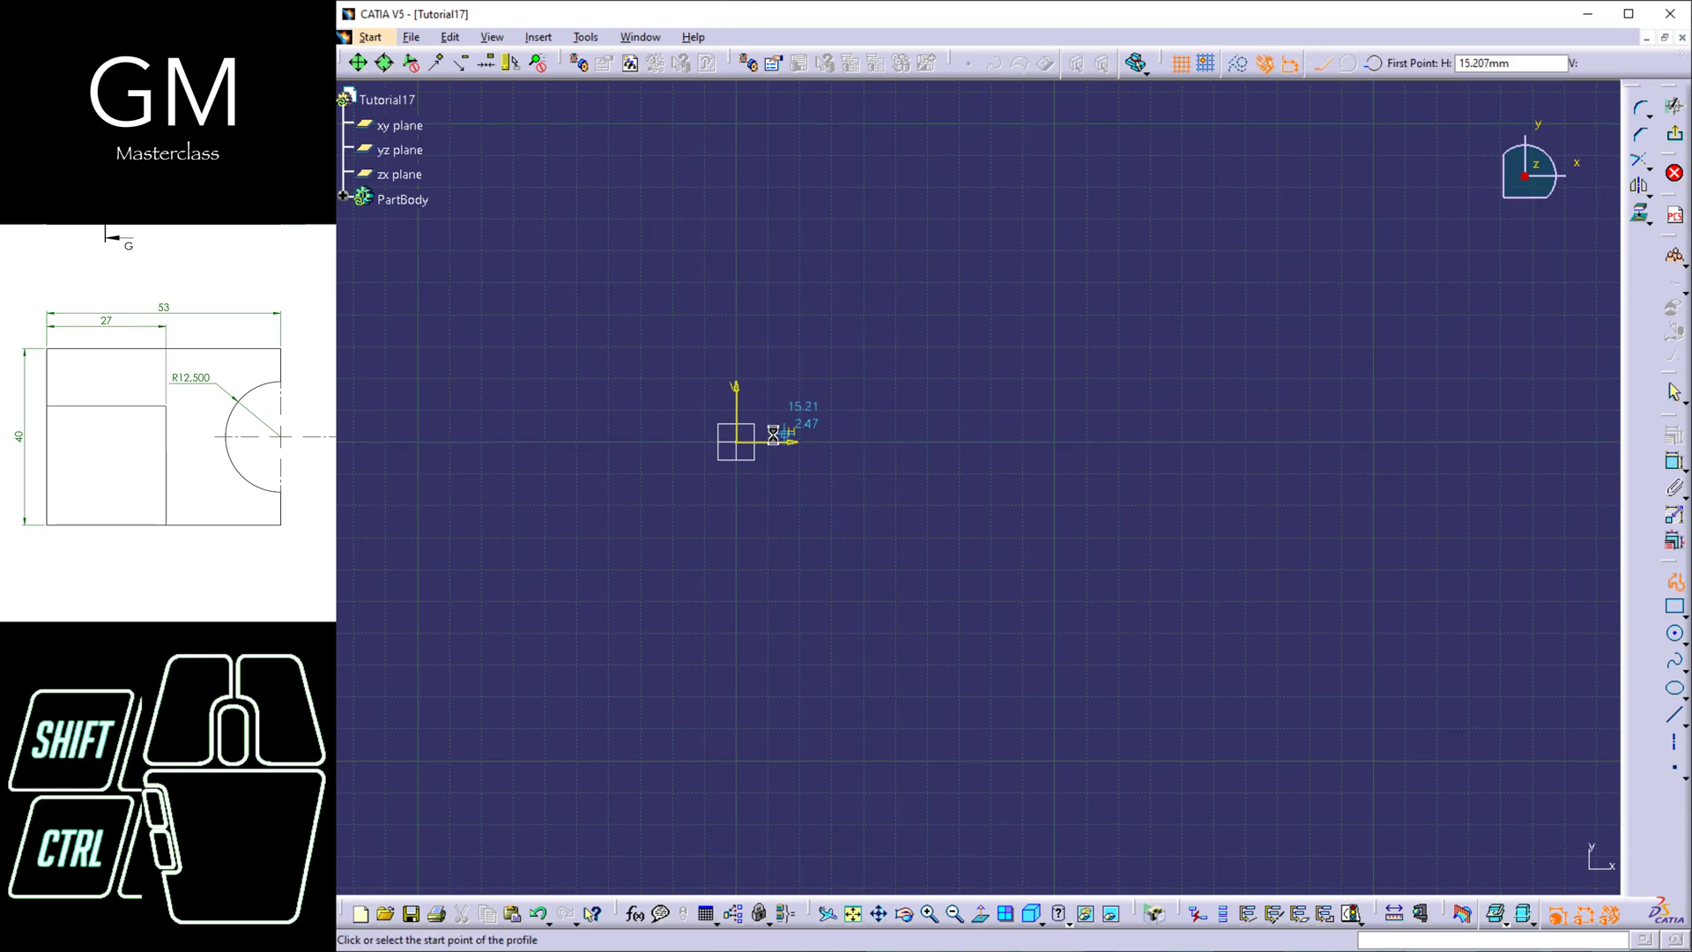
click(748, 450)
middle_drag(737, 127, 732, 242)
click(809, 194)
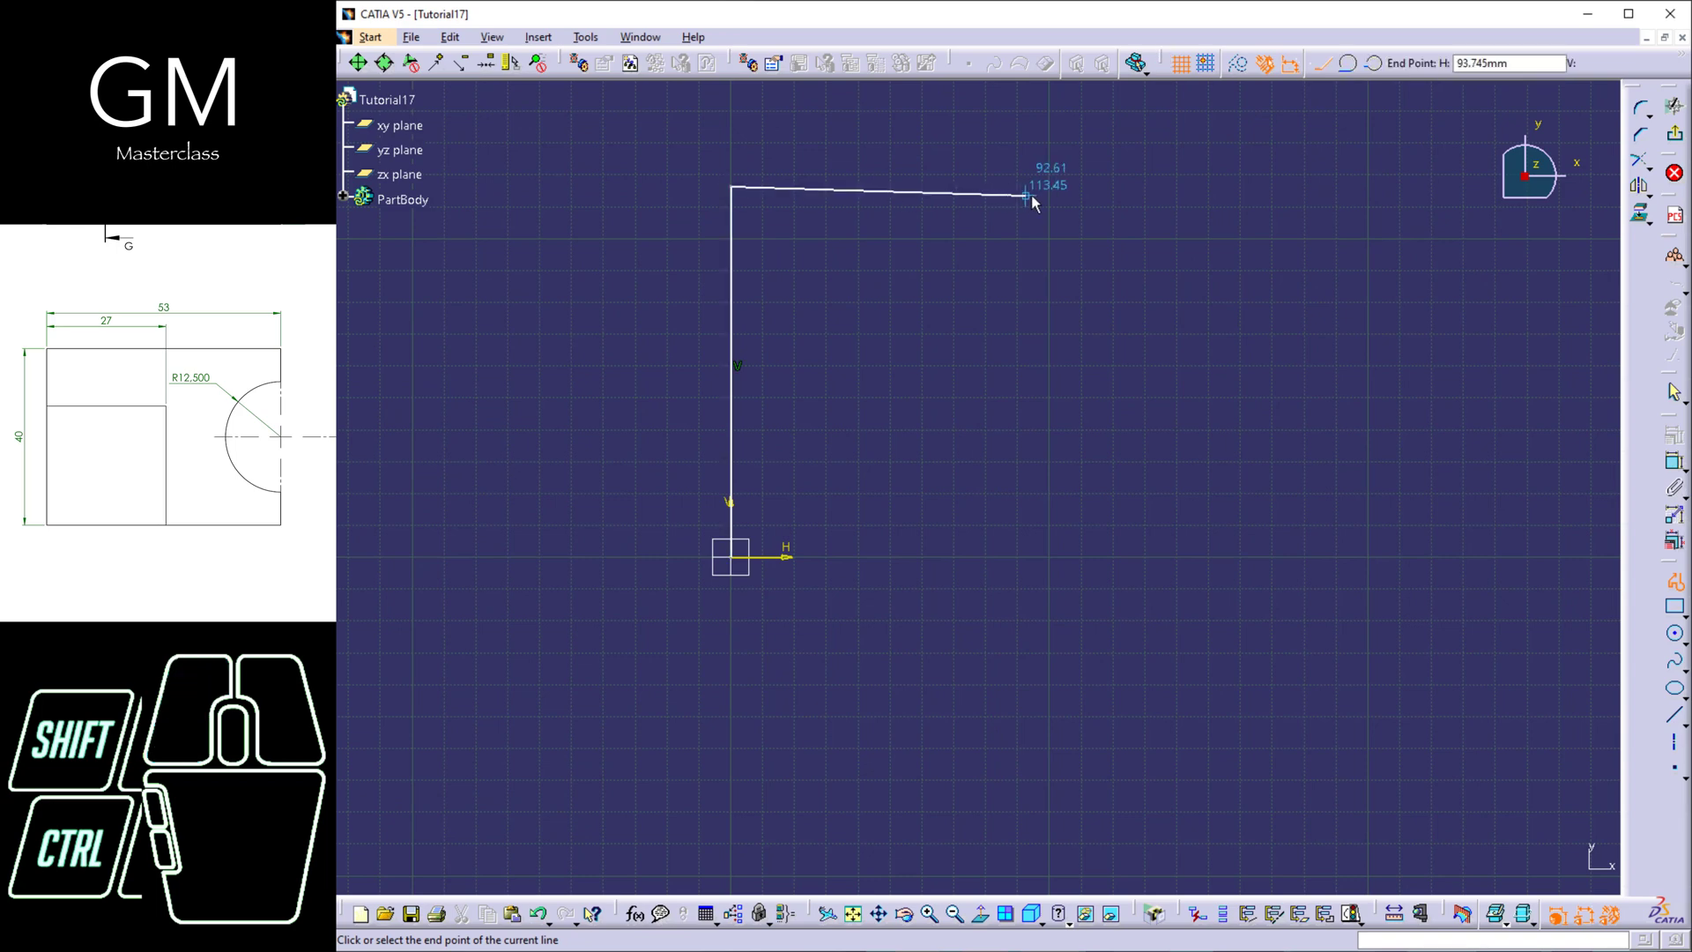
click(1166, 192)
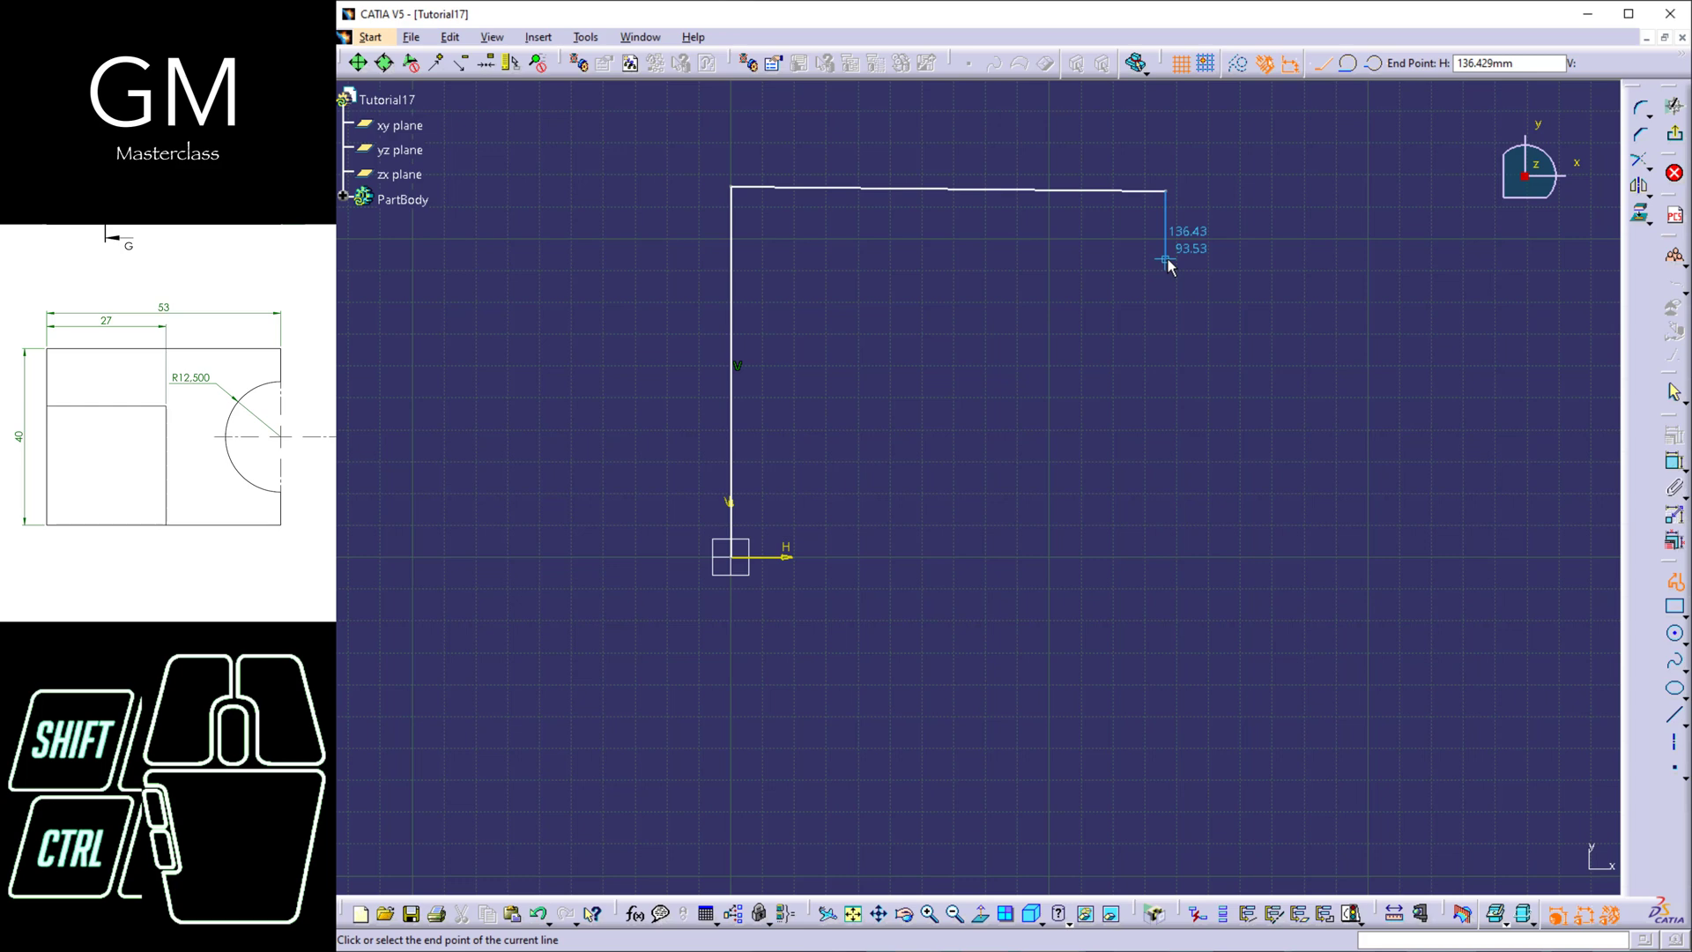
drag(1166, 256, 1071, 280)
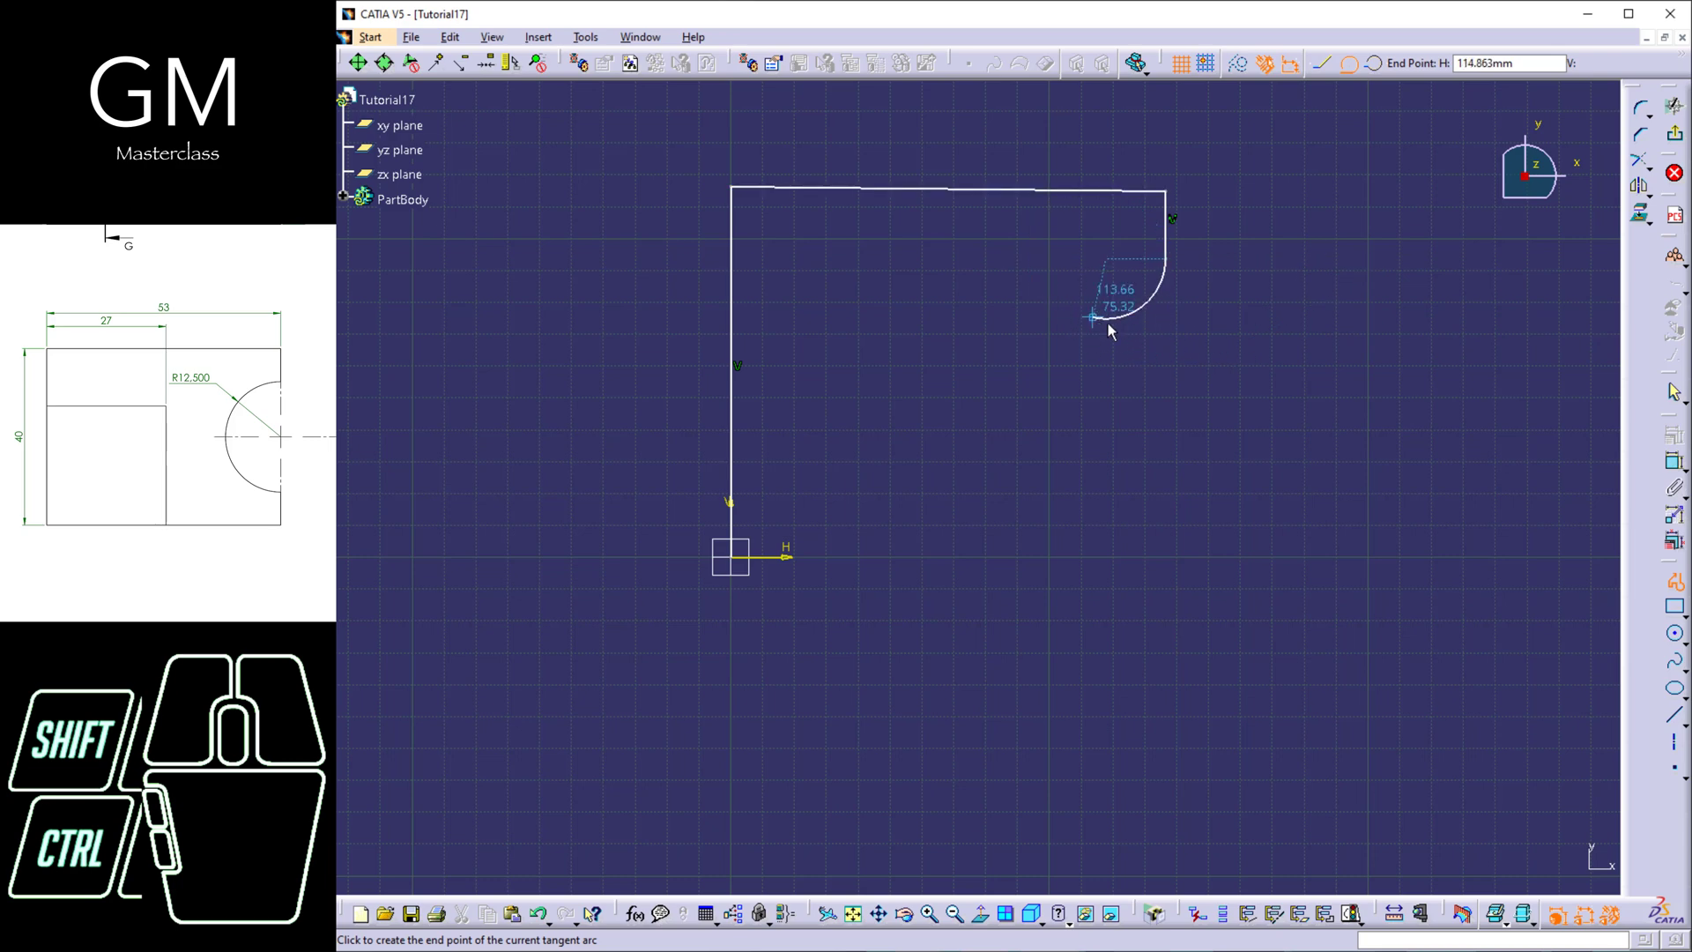
key(ctrl+z)
key(ctrl+z)
key(ctrl+z)
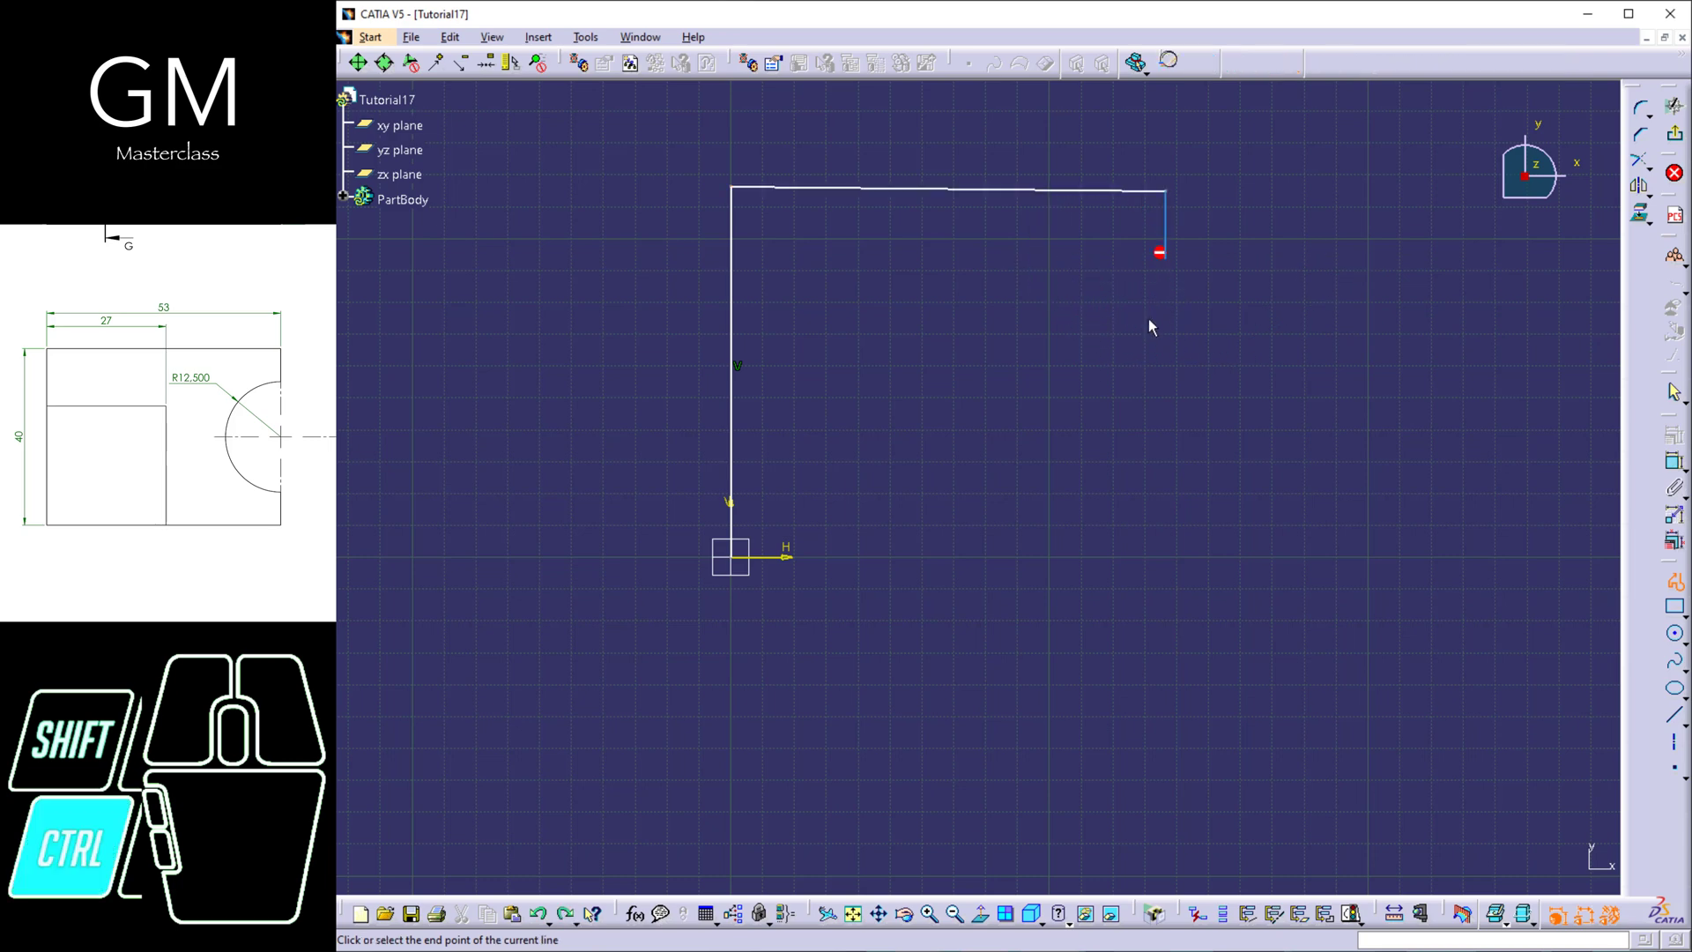
key(ctrl+z)
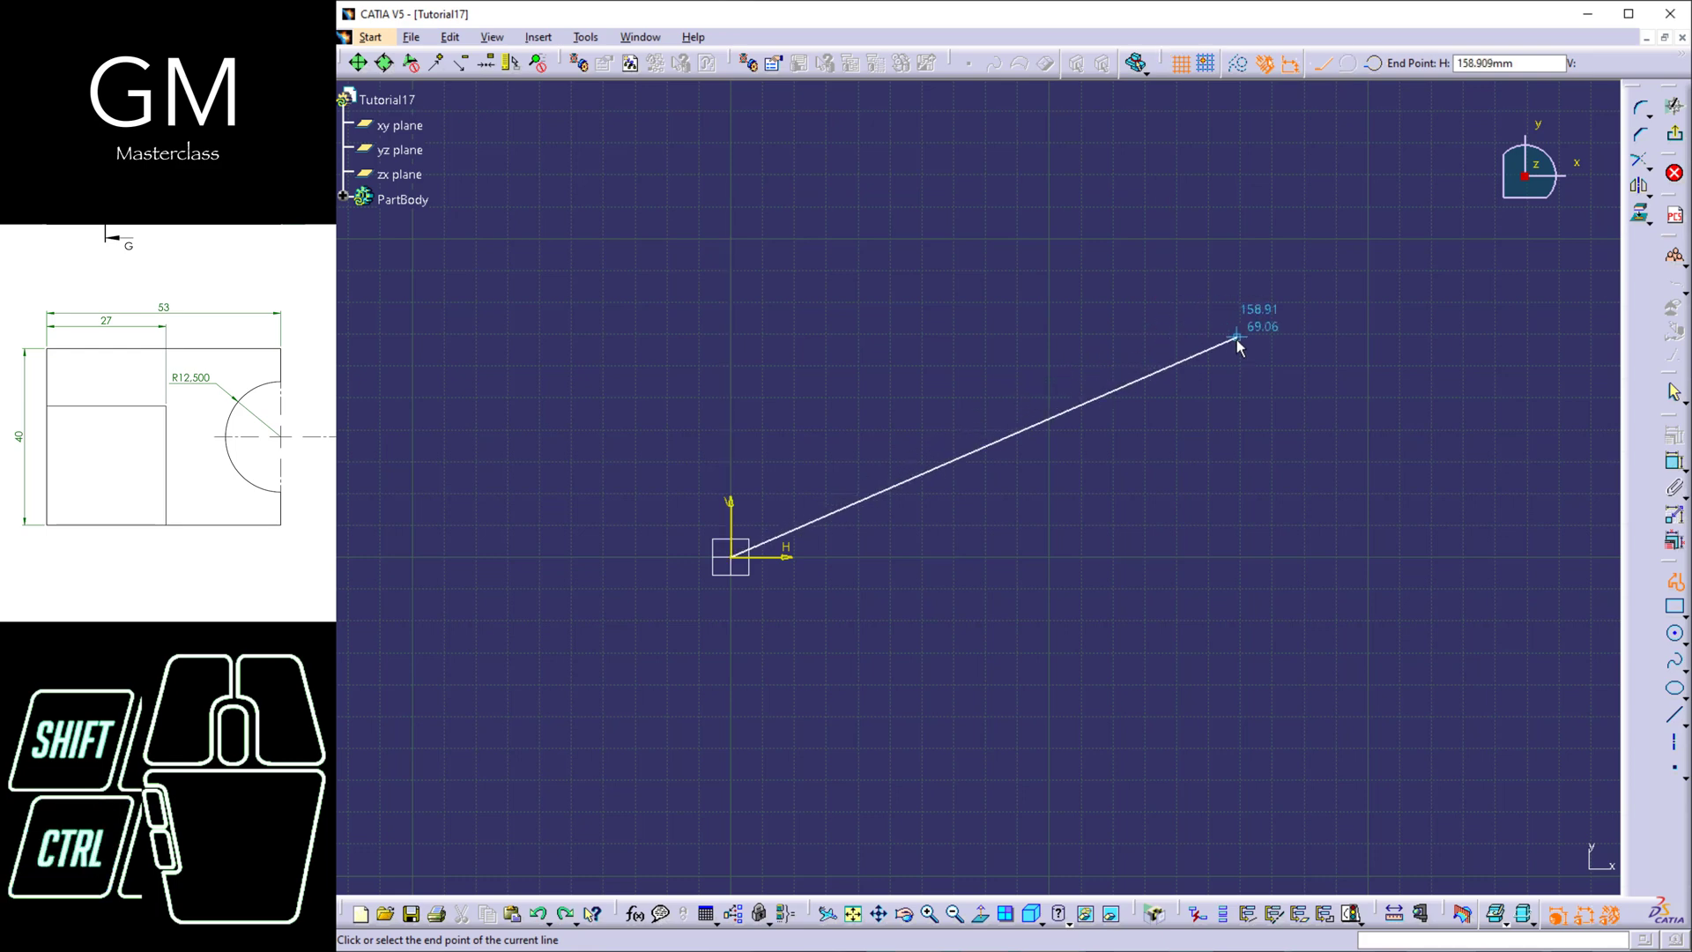
- Draw the profile's vertical left edge, a top edge about 151 mm wide and a short upper-right edge going down
click(731, 196)
click(1213, 203)
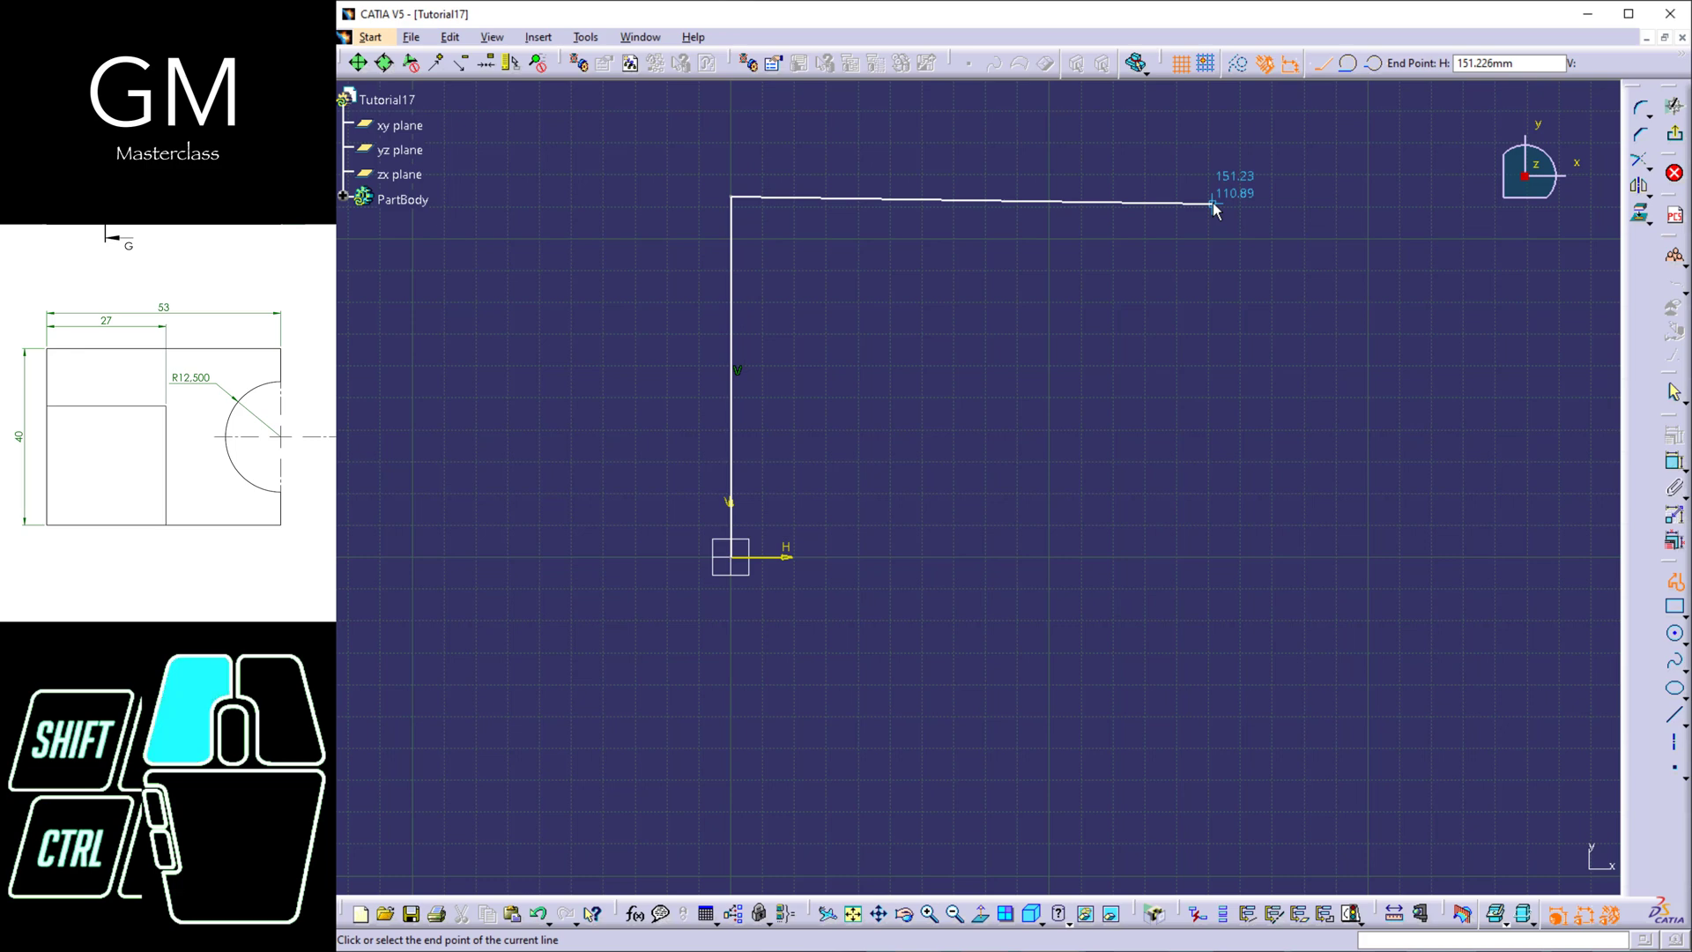
shift+click(1213, 313)
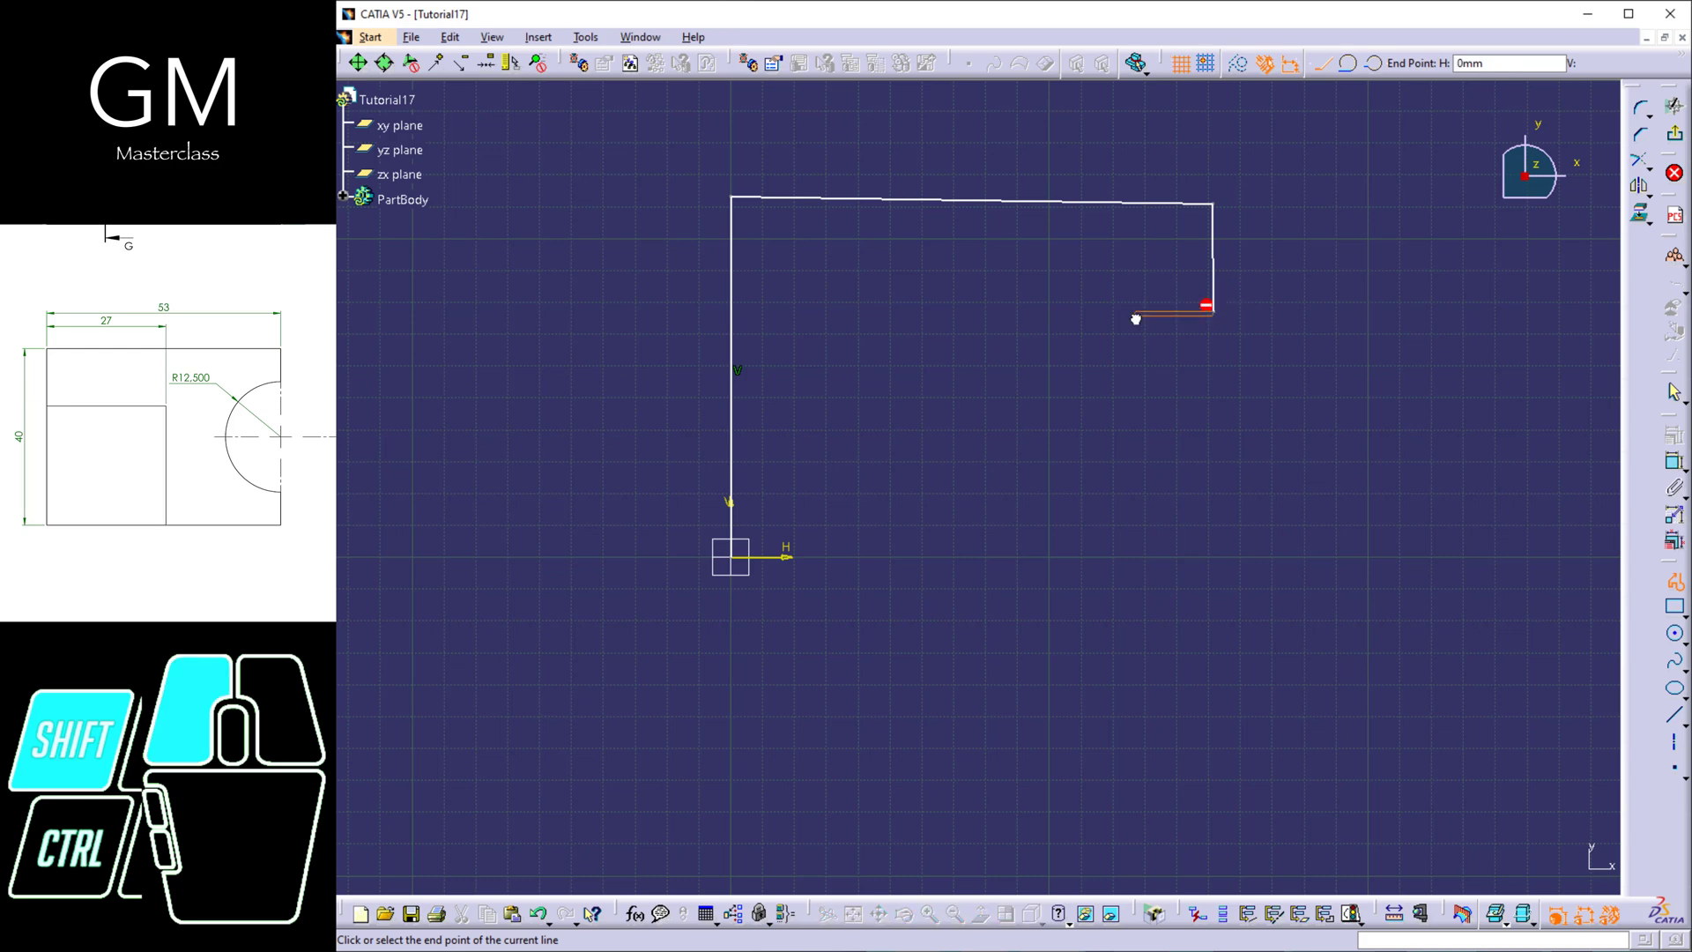
shift+drag(1175, 441, 1175, 442)
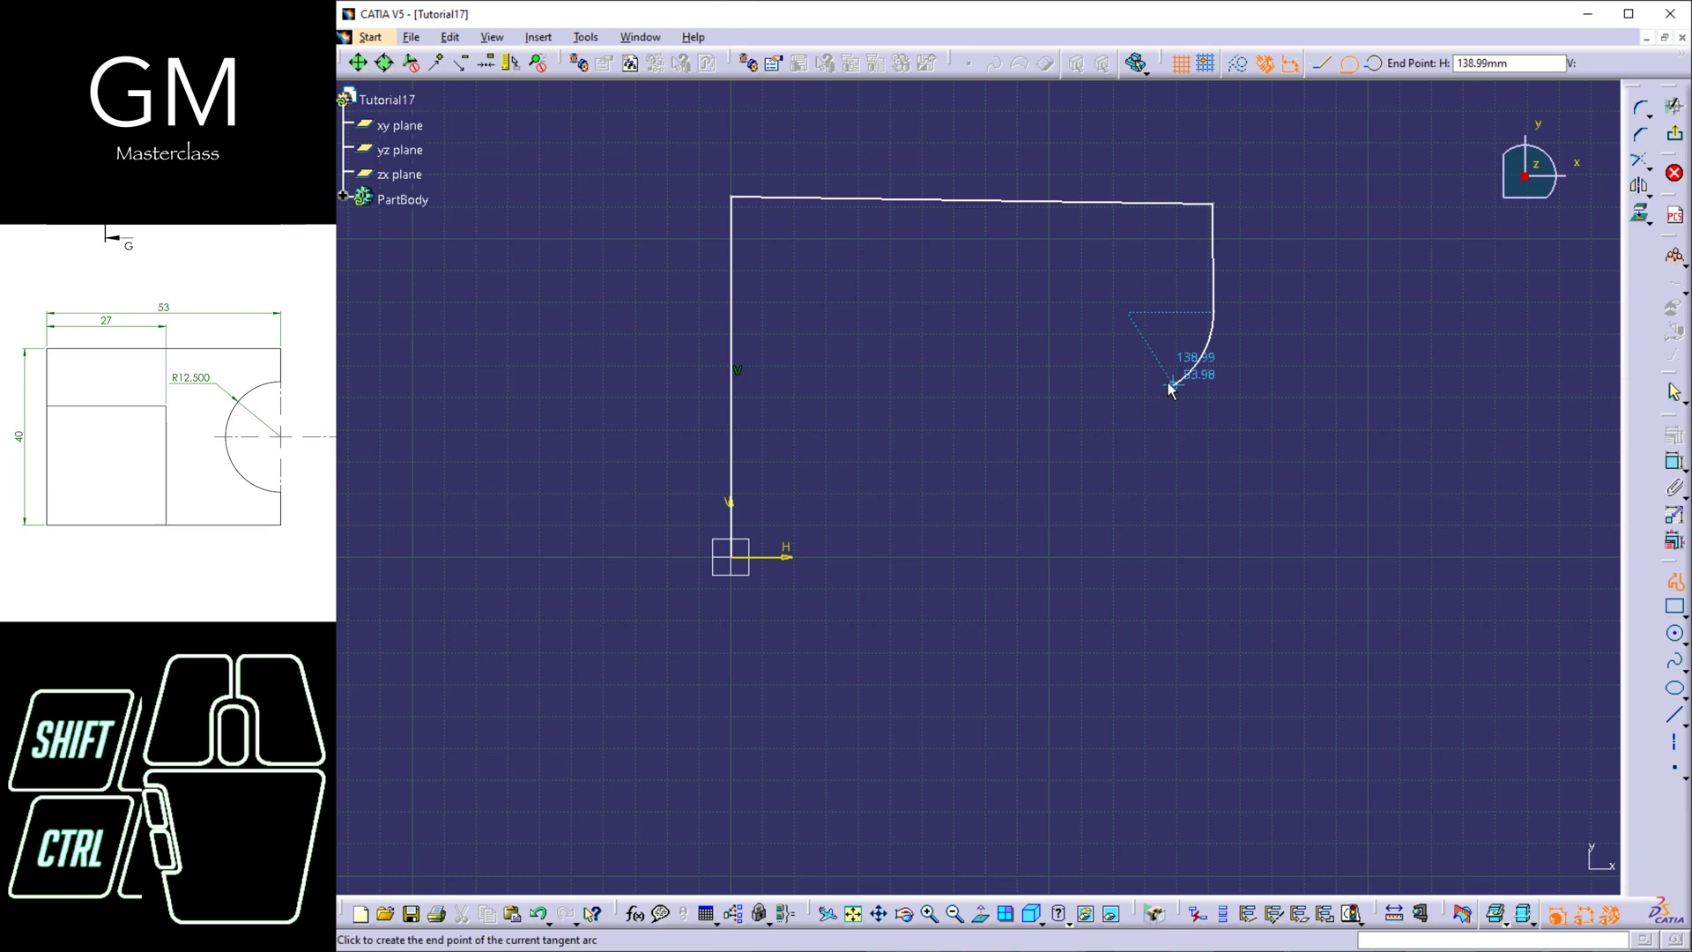
click(1371, 68)
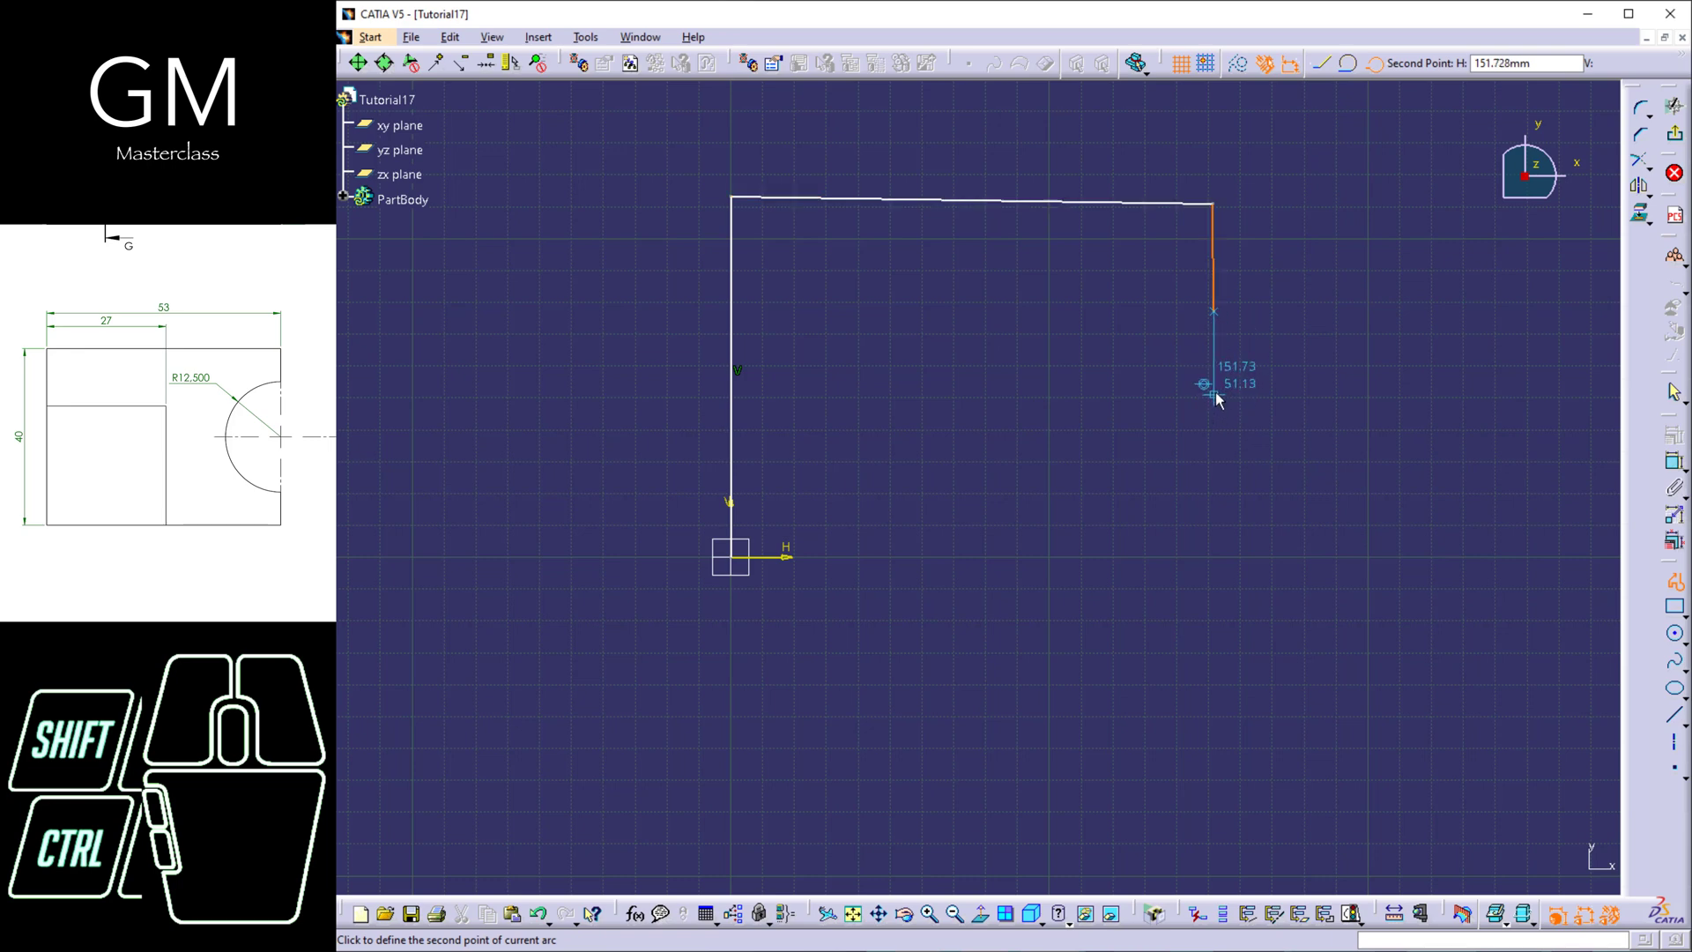
click(1214, 388)
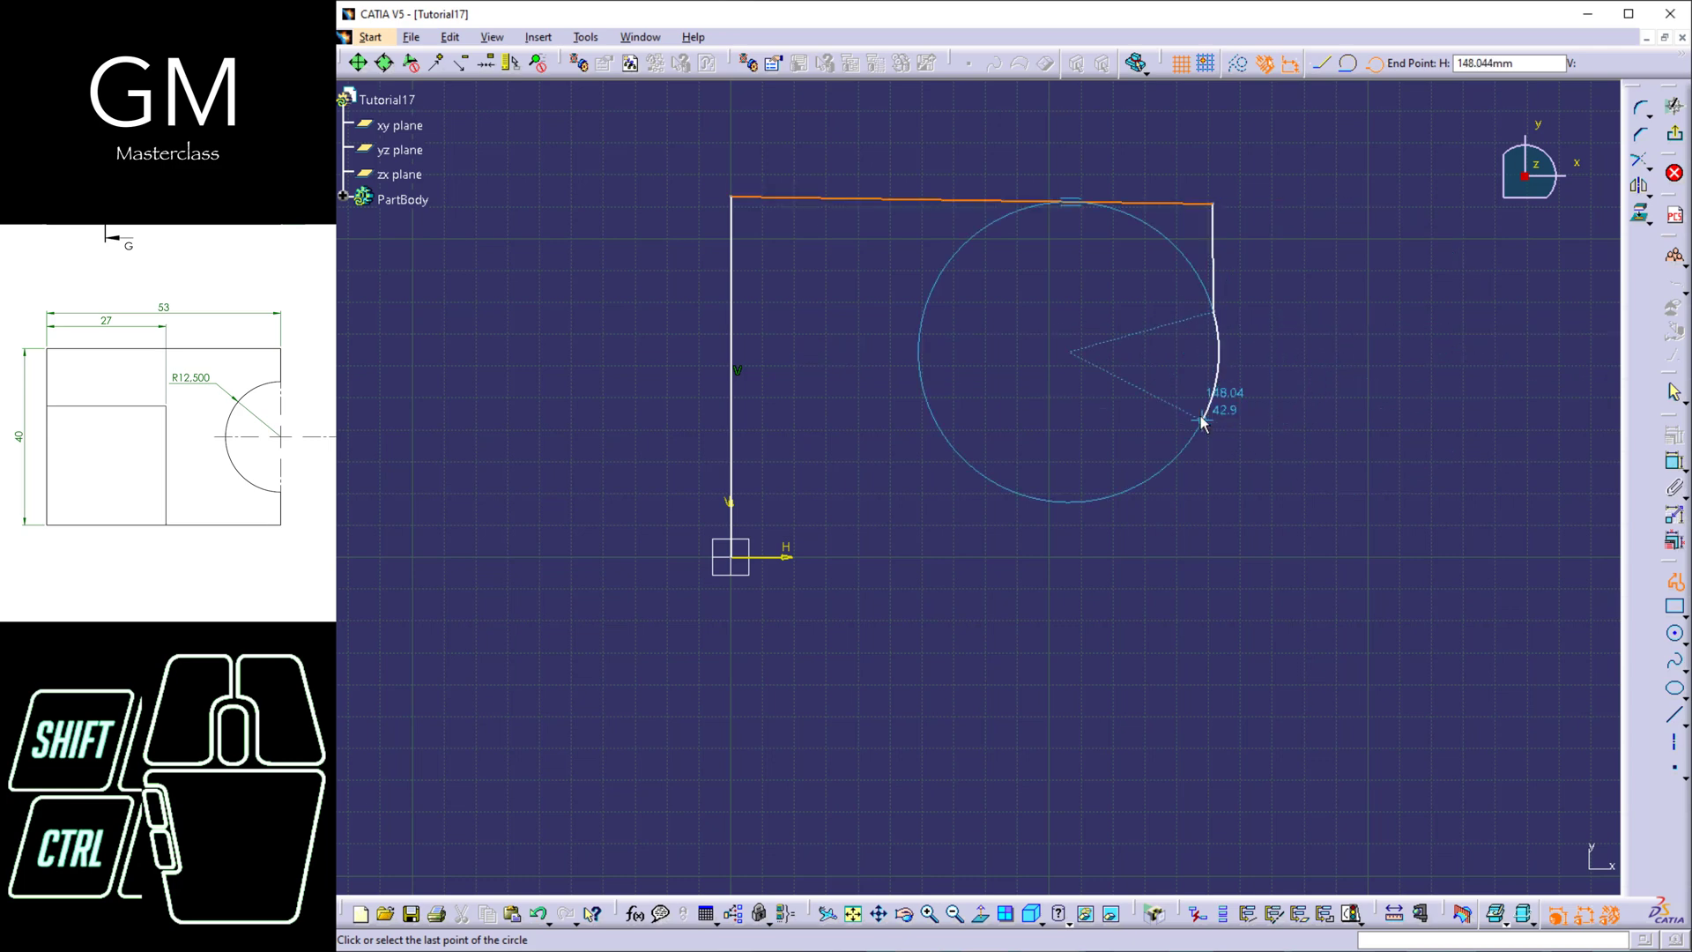
click(1348, 62)
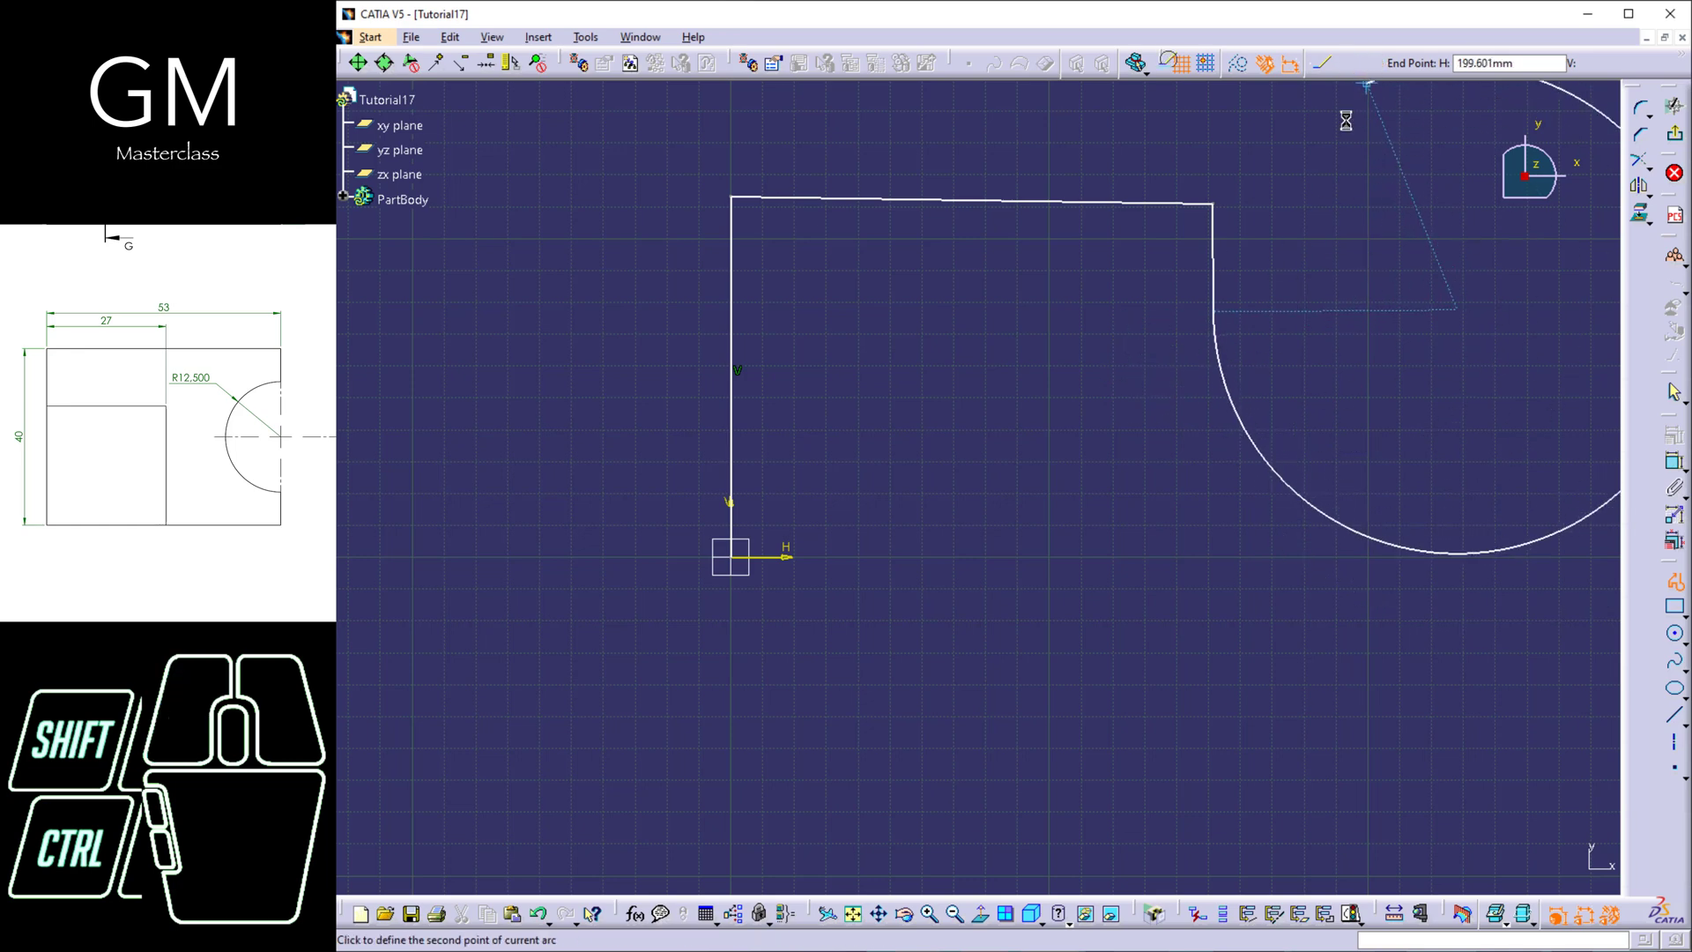
- Add a three-point arc bulging inwards on the right side and close the profile with the lower-right and bottom edges to the origin
click(1373, 63)
click(1123, 370)
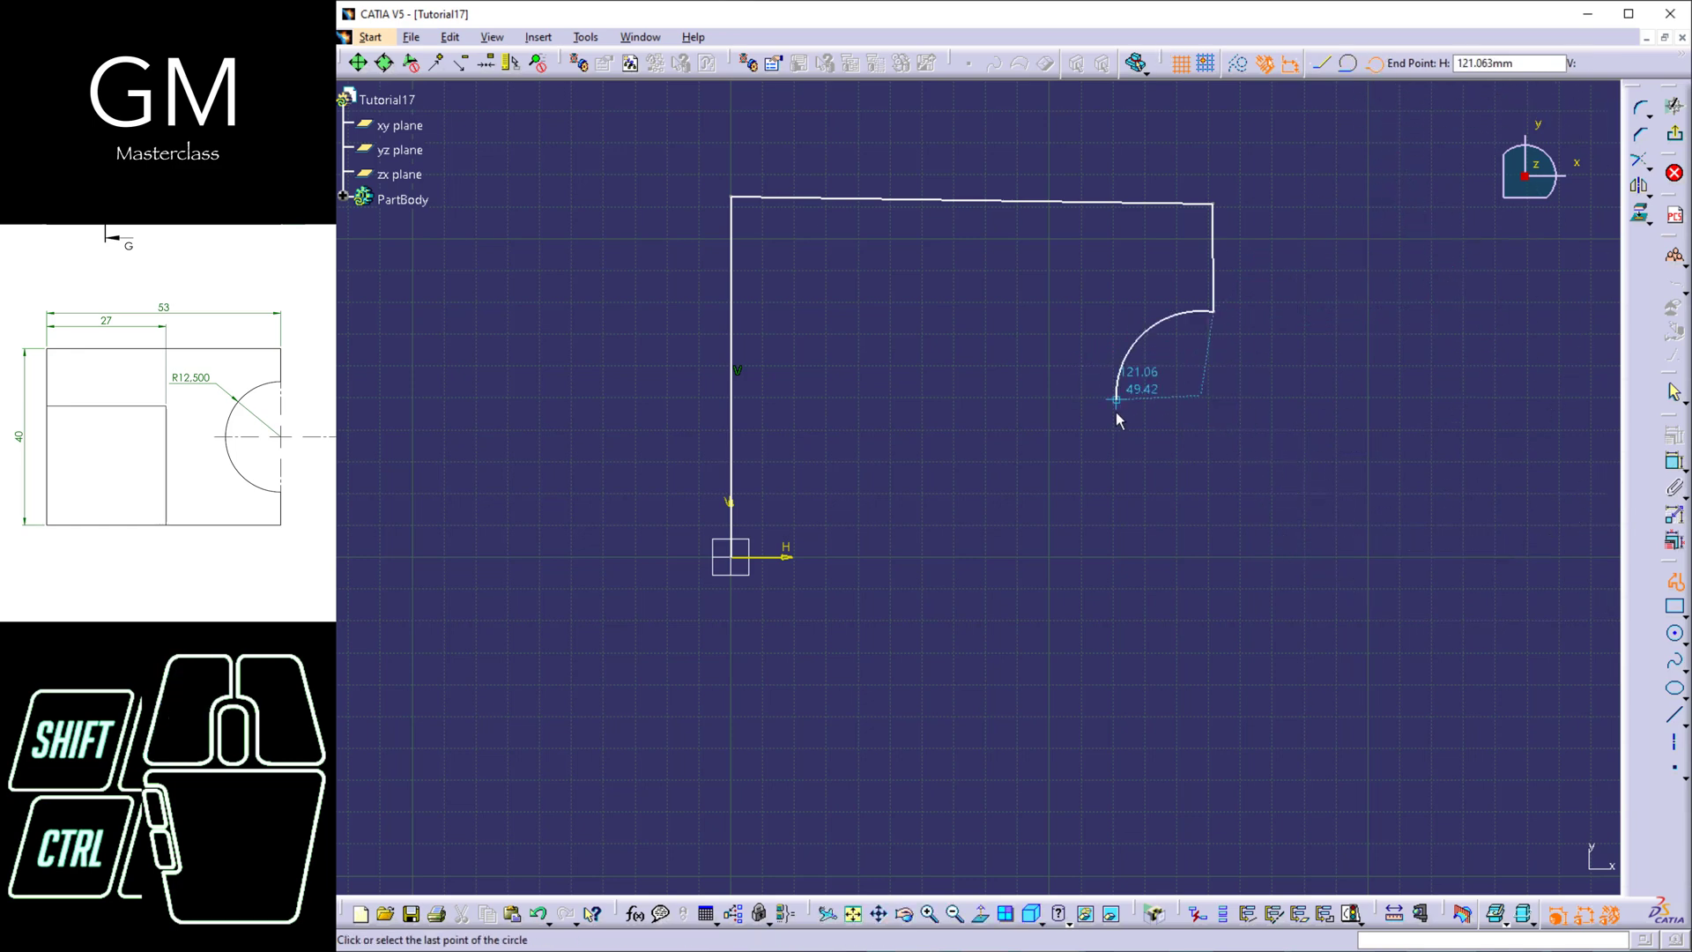
click(1214, 452)
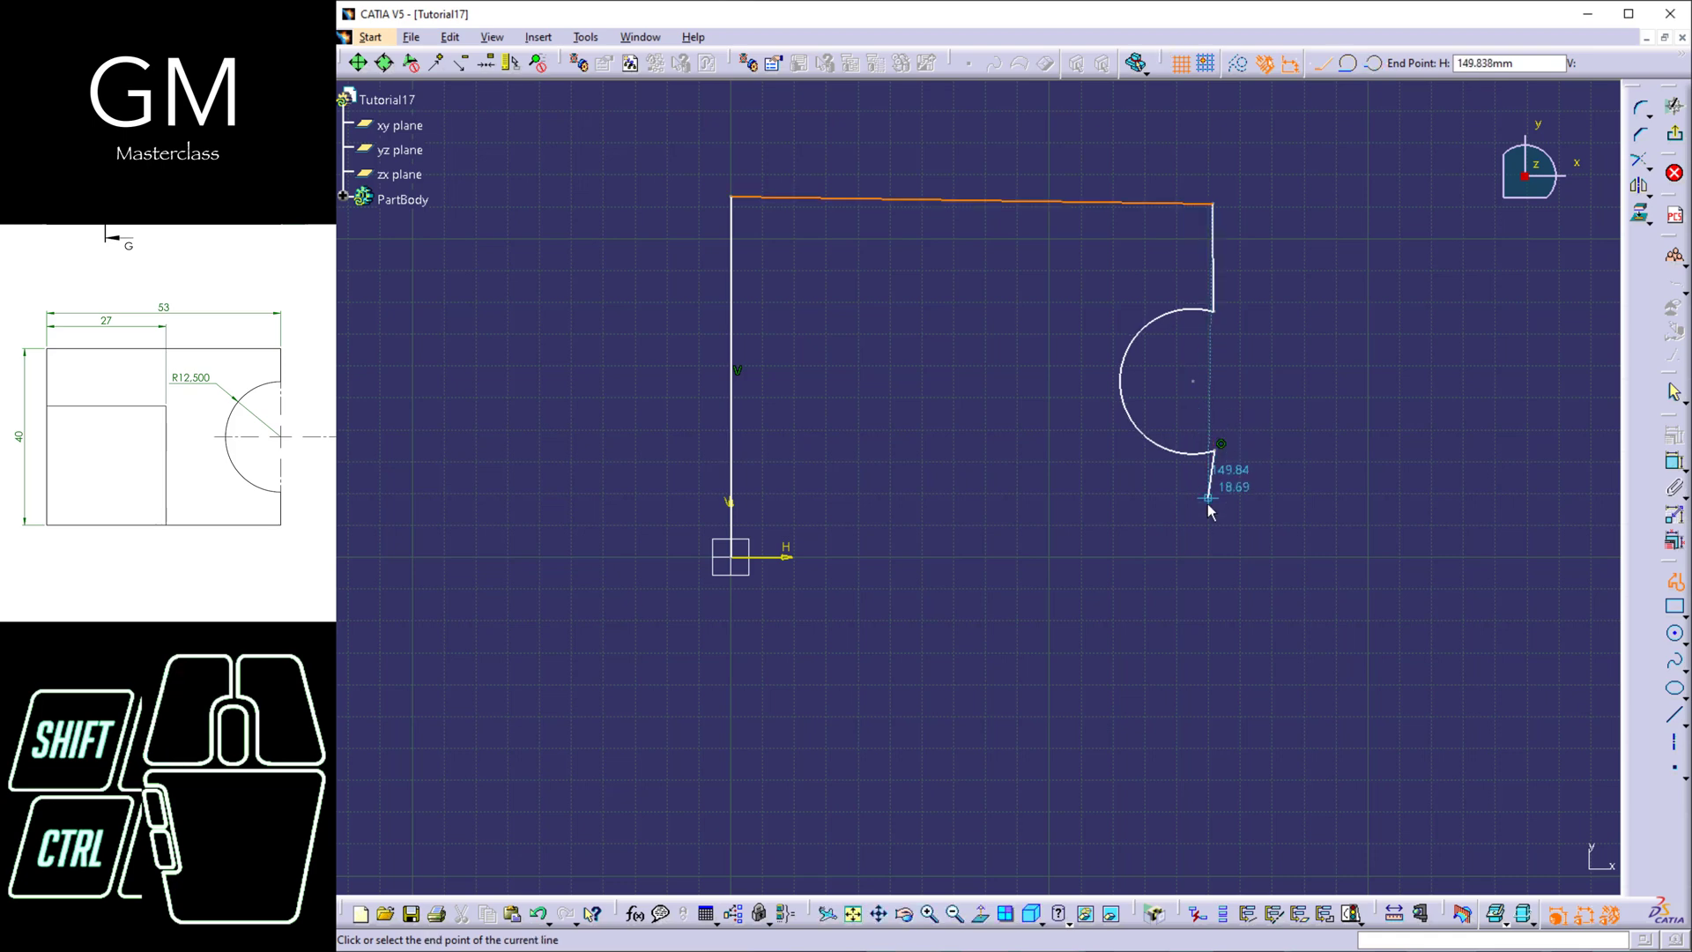
click(1219, 557)
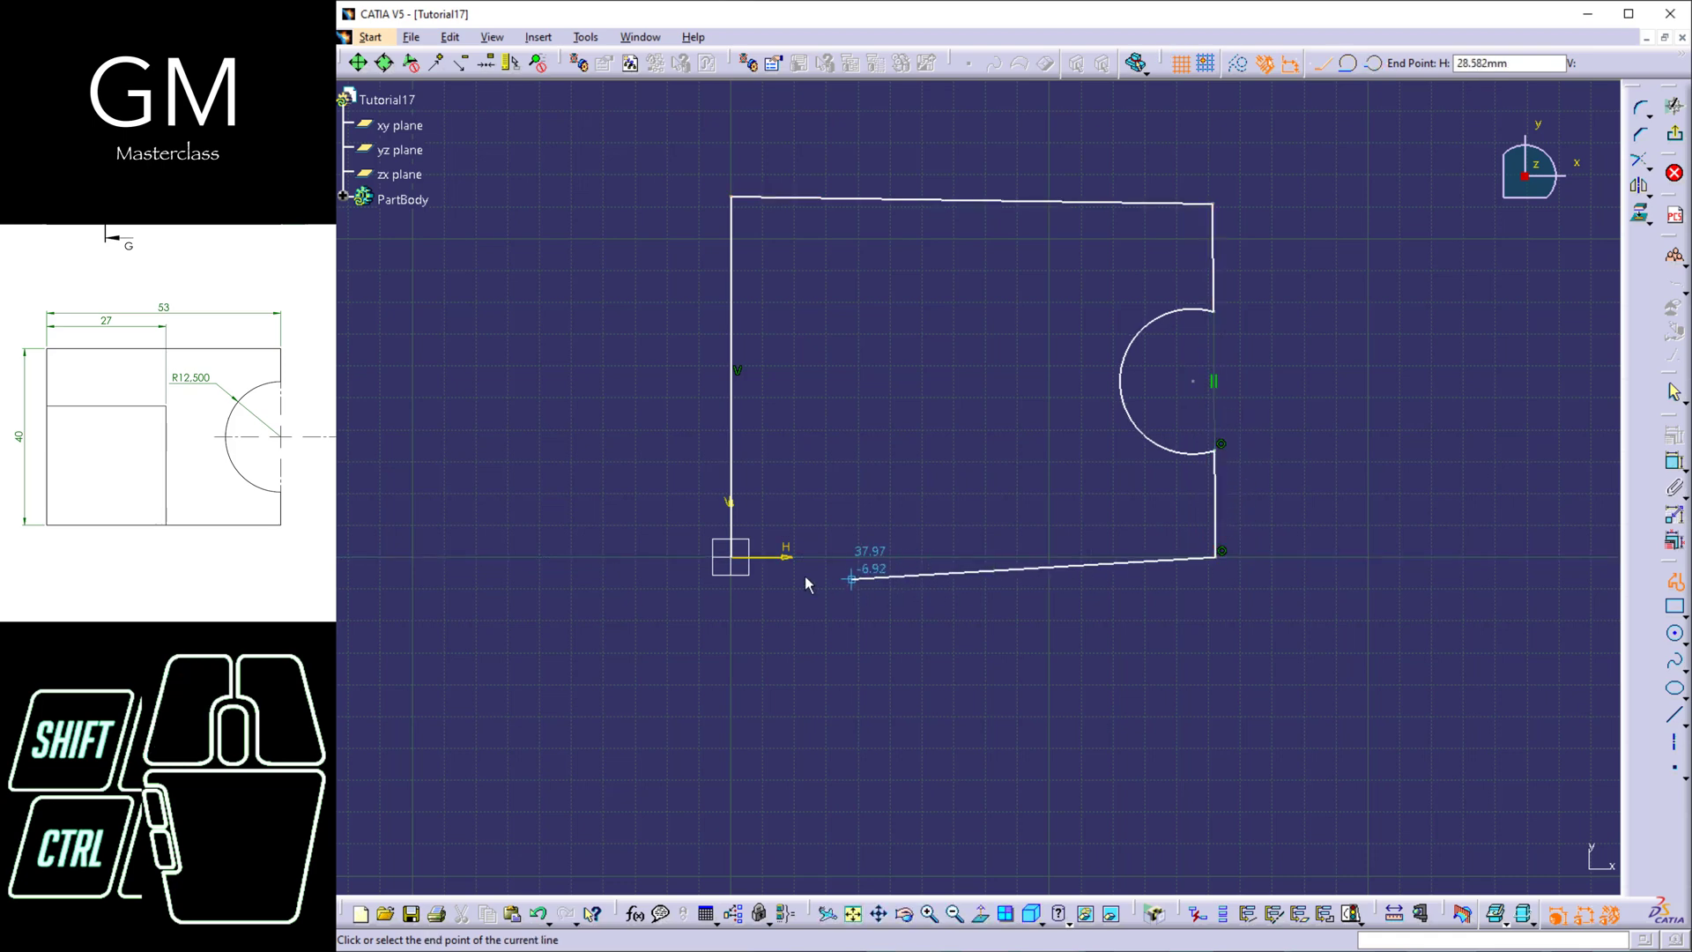
click(743, 563)
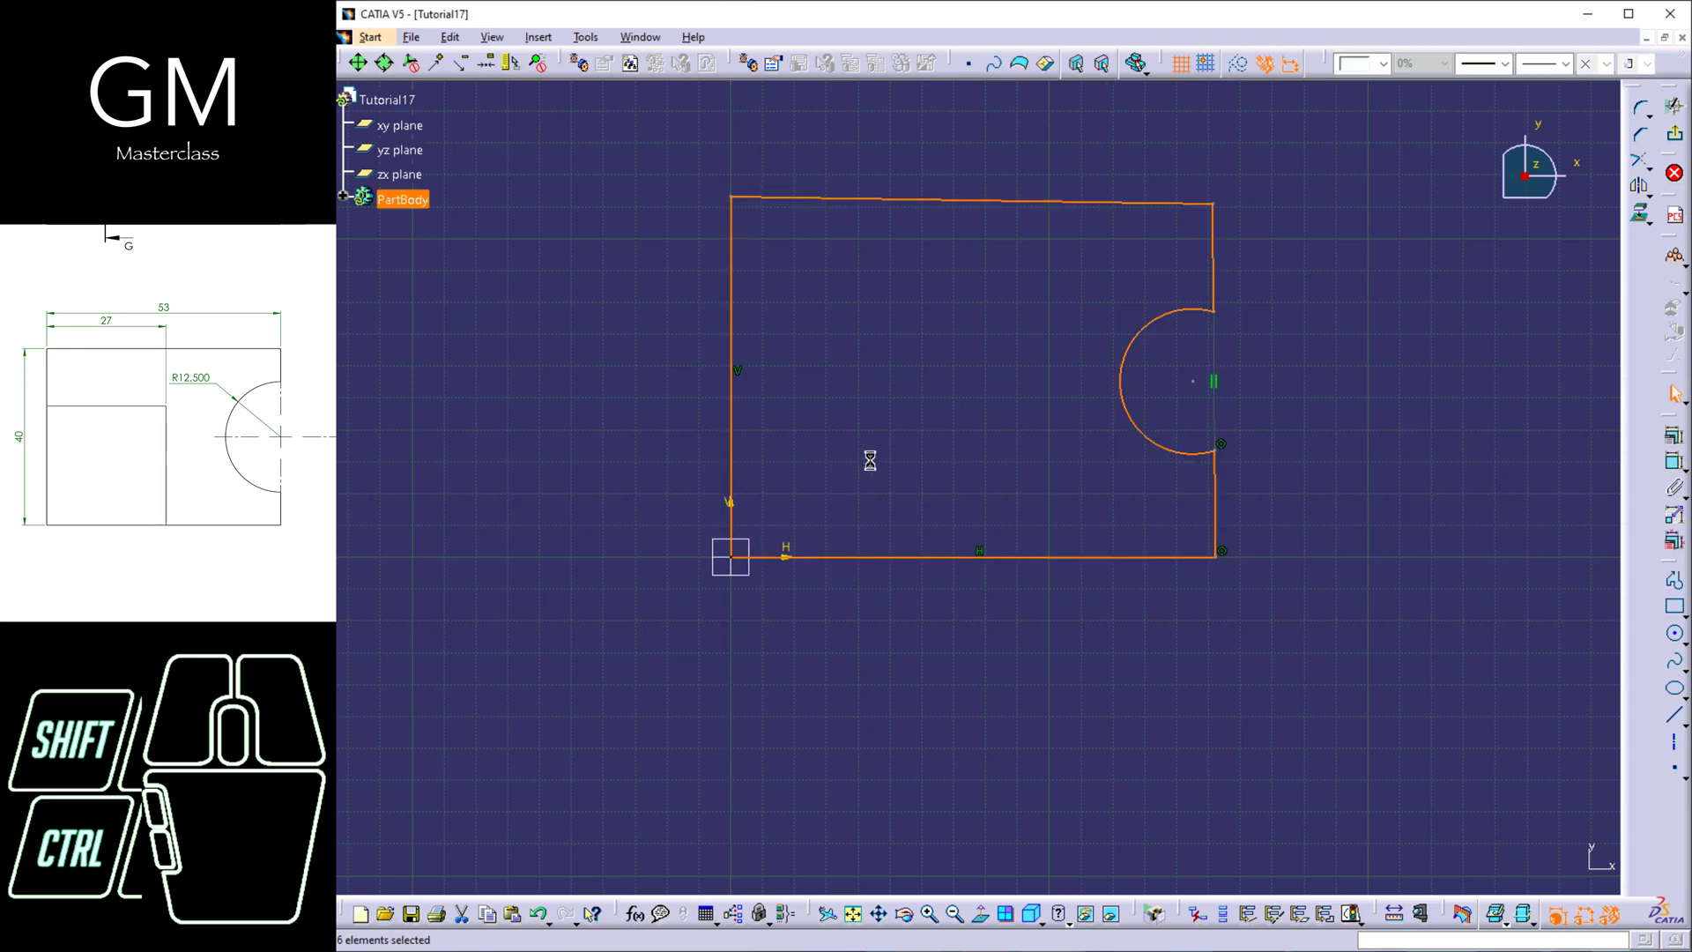
- Constrain the slanted top edge of the profile to horizontal
mouse_move(1020, 407)
middle_down()
mouse_move(961, 449)
mouse_move(961, 433)
middle_up()
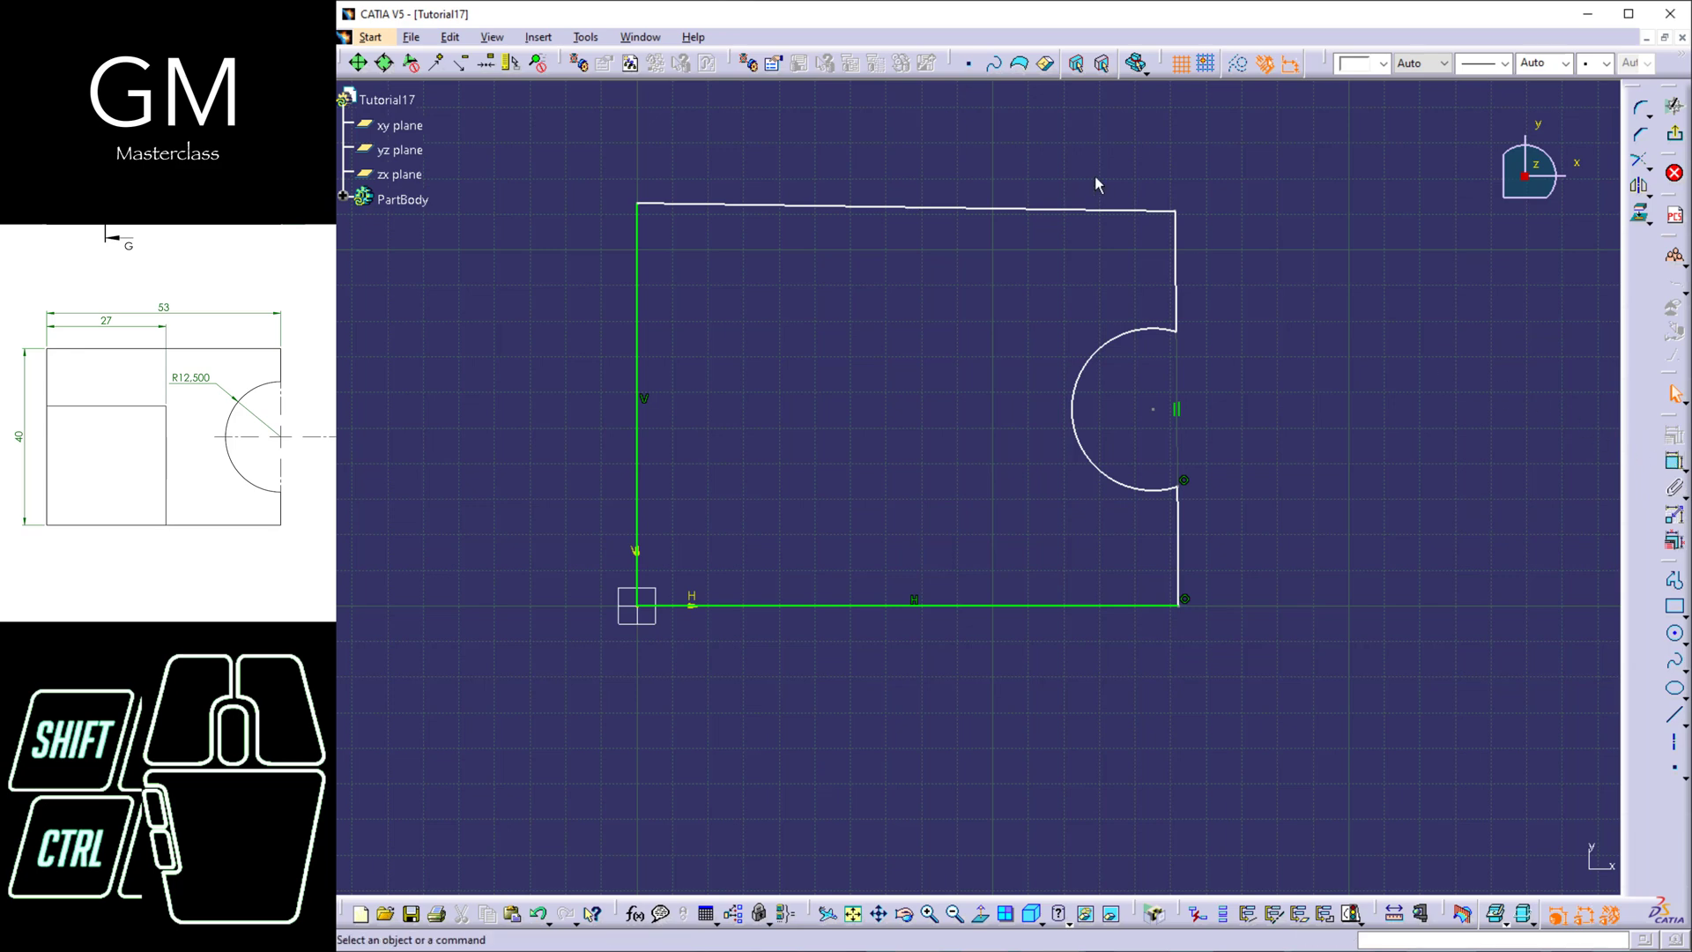
click(1070, 214)
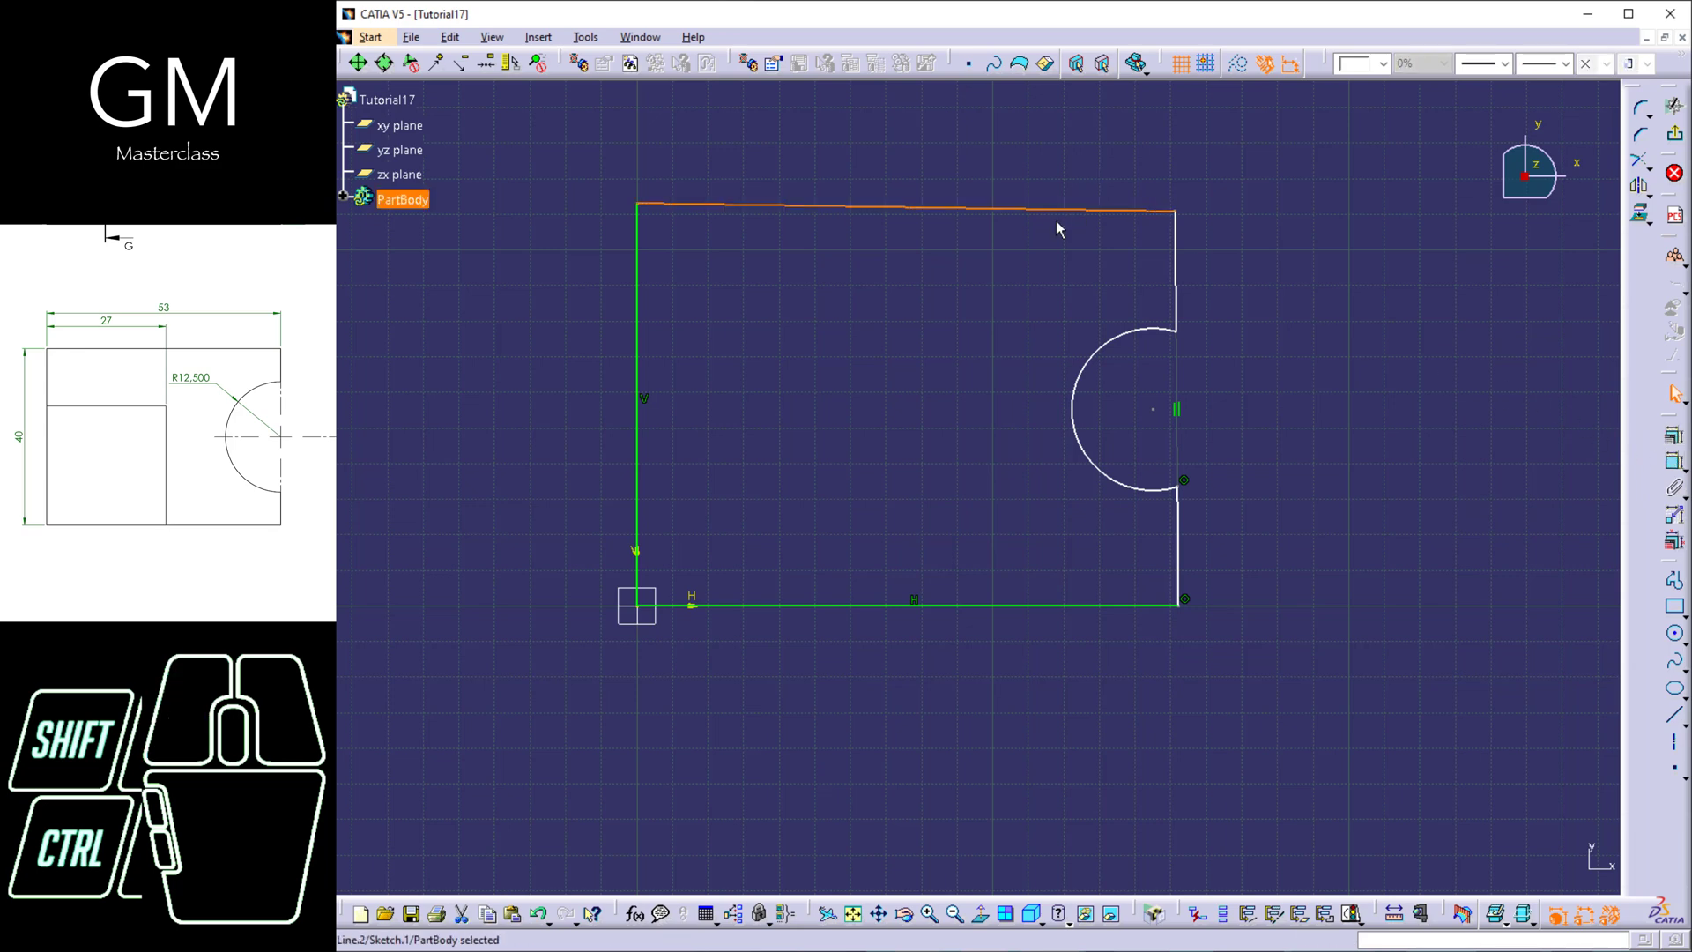
right_click(1051, 213)
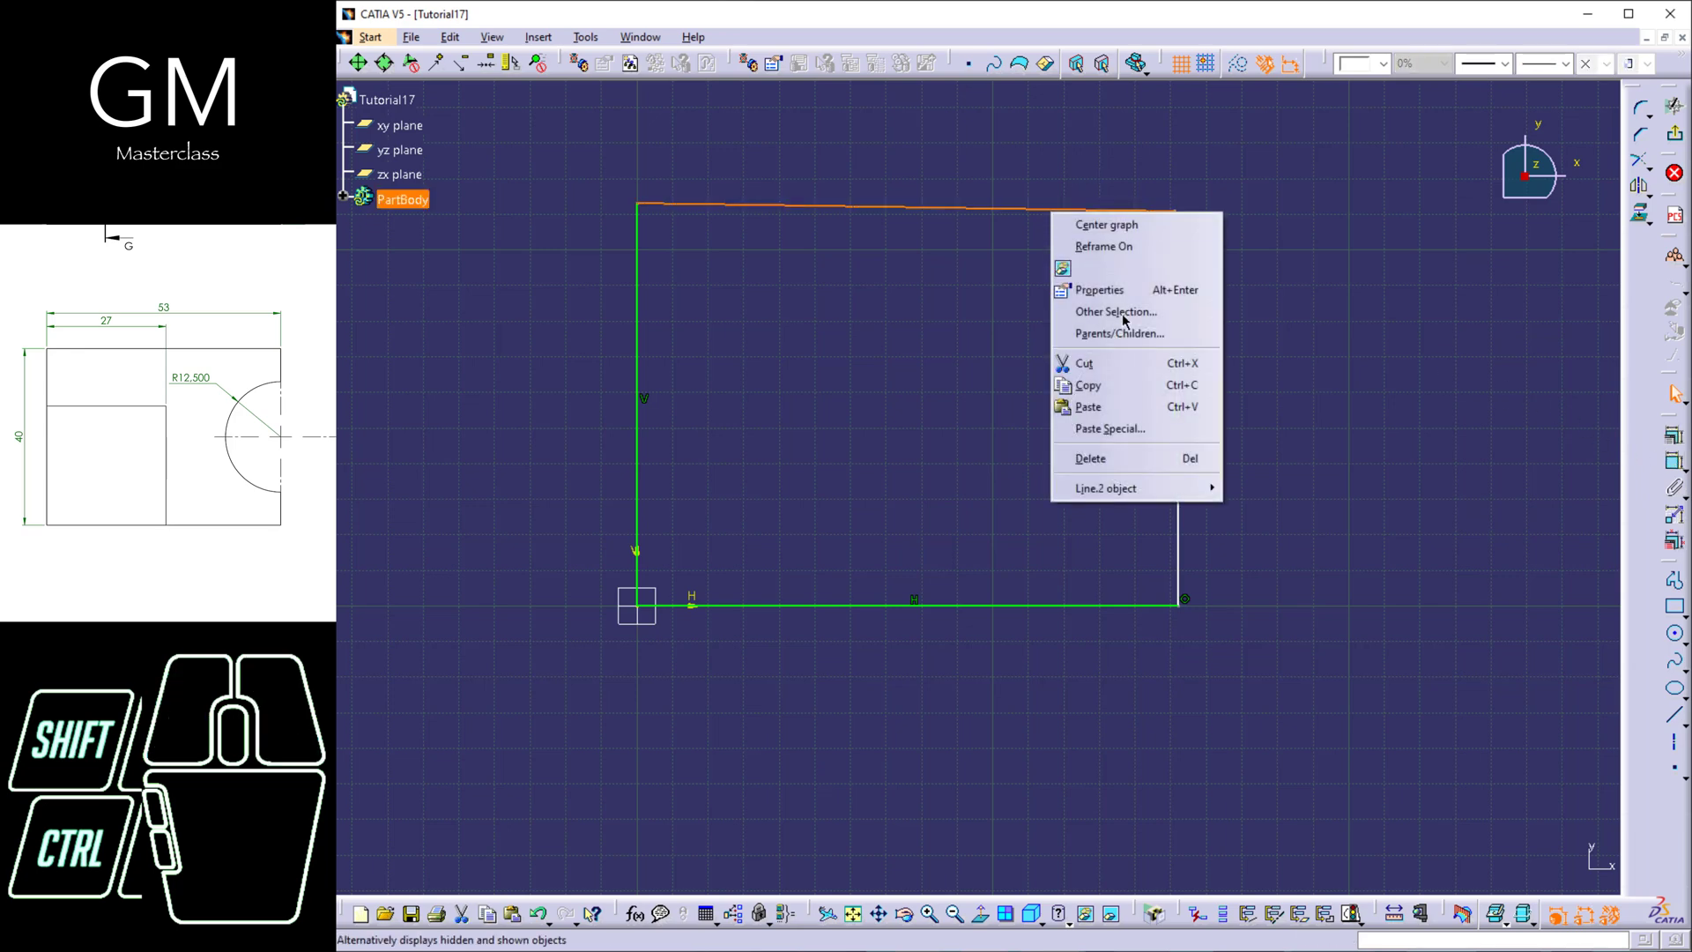
mouse_move(1158, 490)
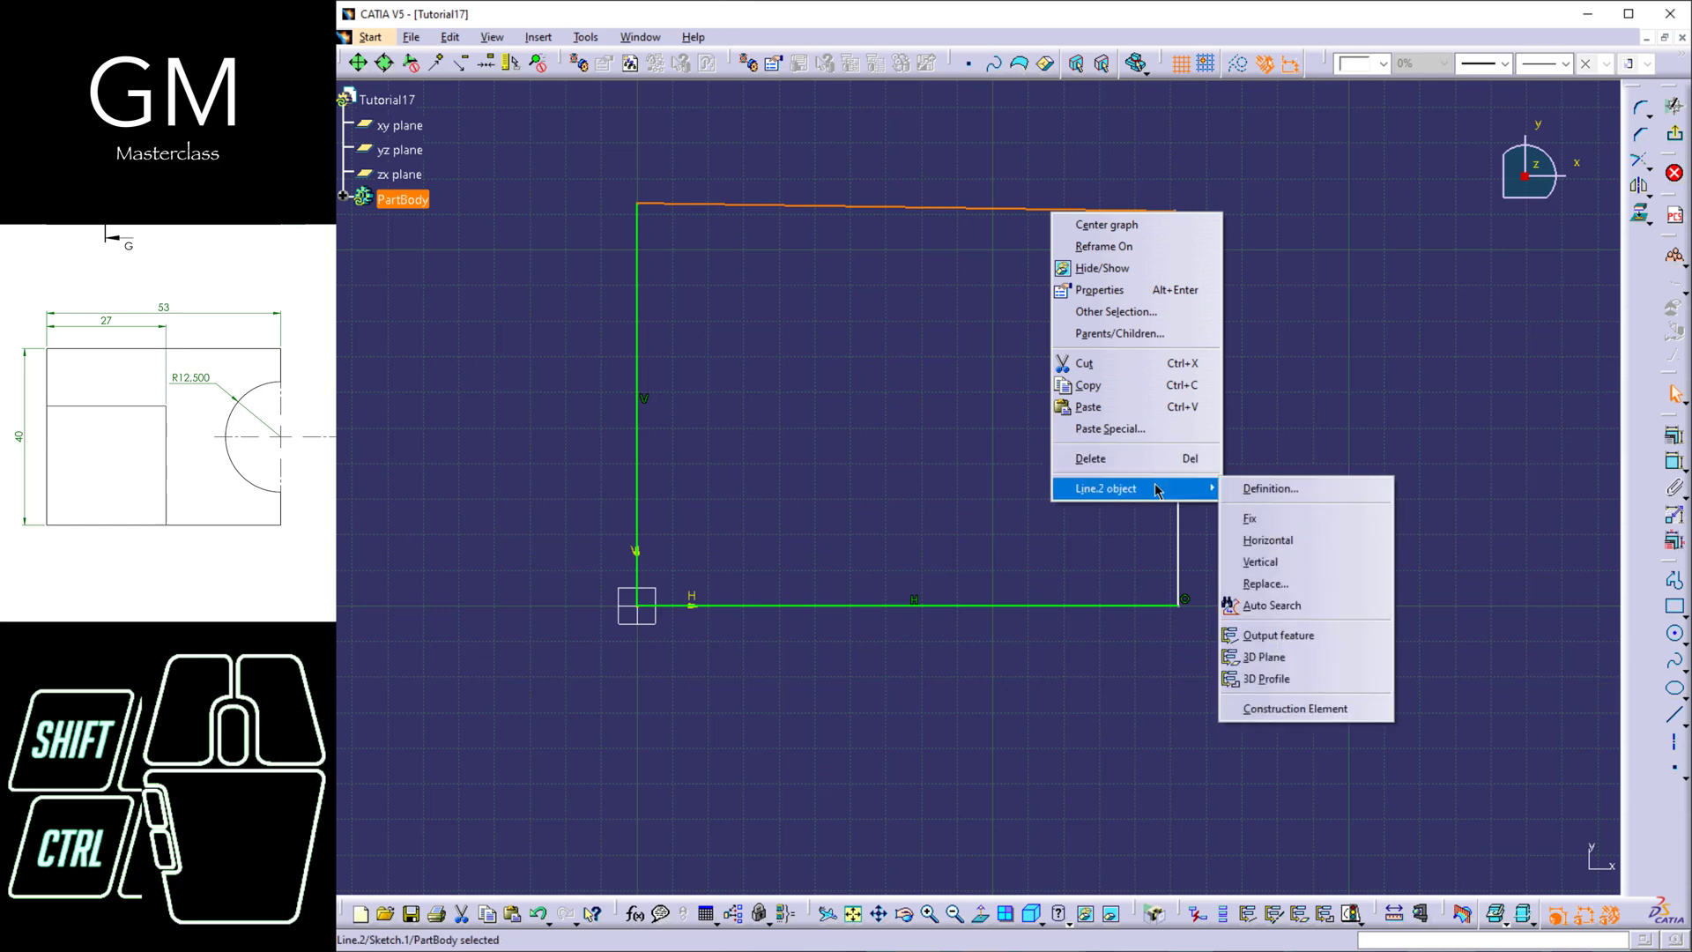
click(1307, 543)
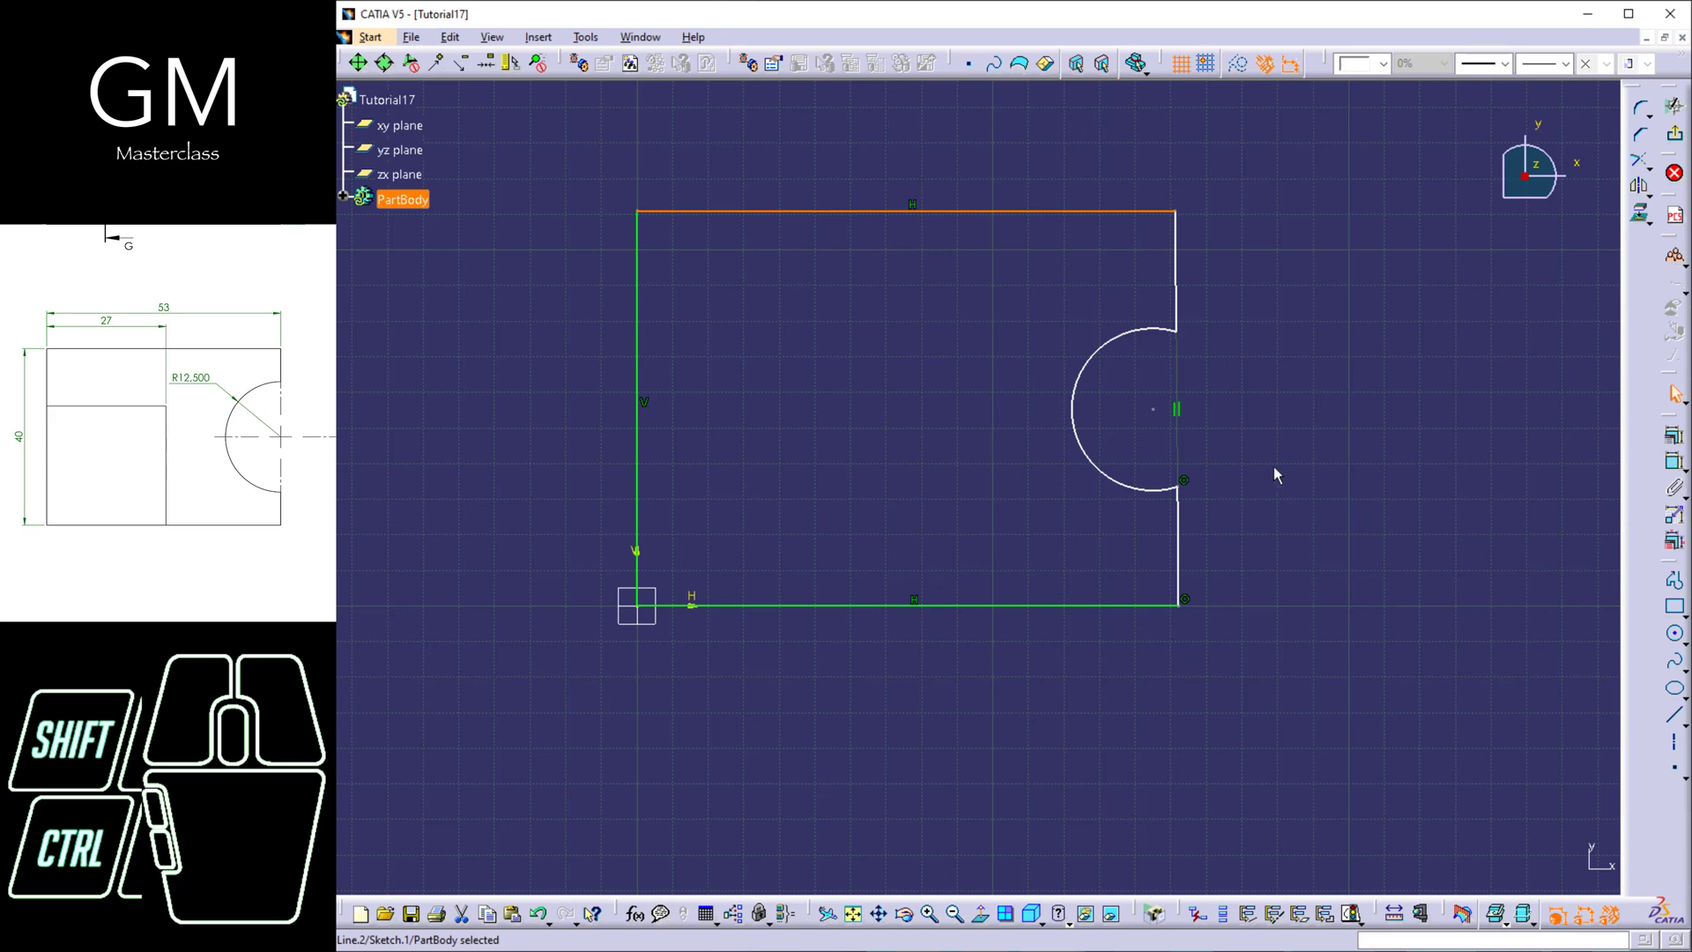
- Move the profile's upper-right edge slightly inwards and upwards
mouse_move(1176, 264)
mouse_down()
mouse_move(1202, 265)
mouse_move(1150, 254)
mouse_move(1151, 234)
mouse_move(1174, 253)
mouse_up()
click(1220, 295)
click(1161, 253)
click(1175, 257)
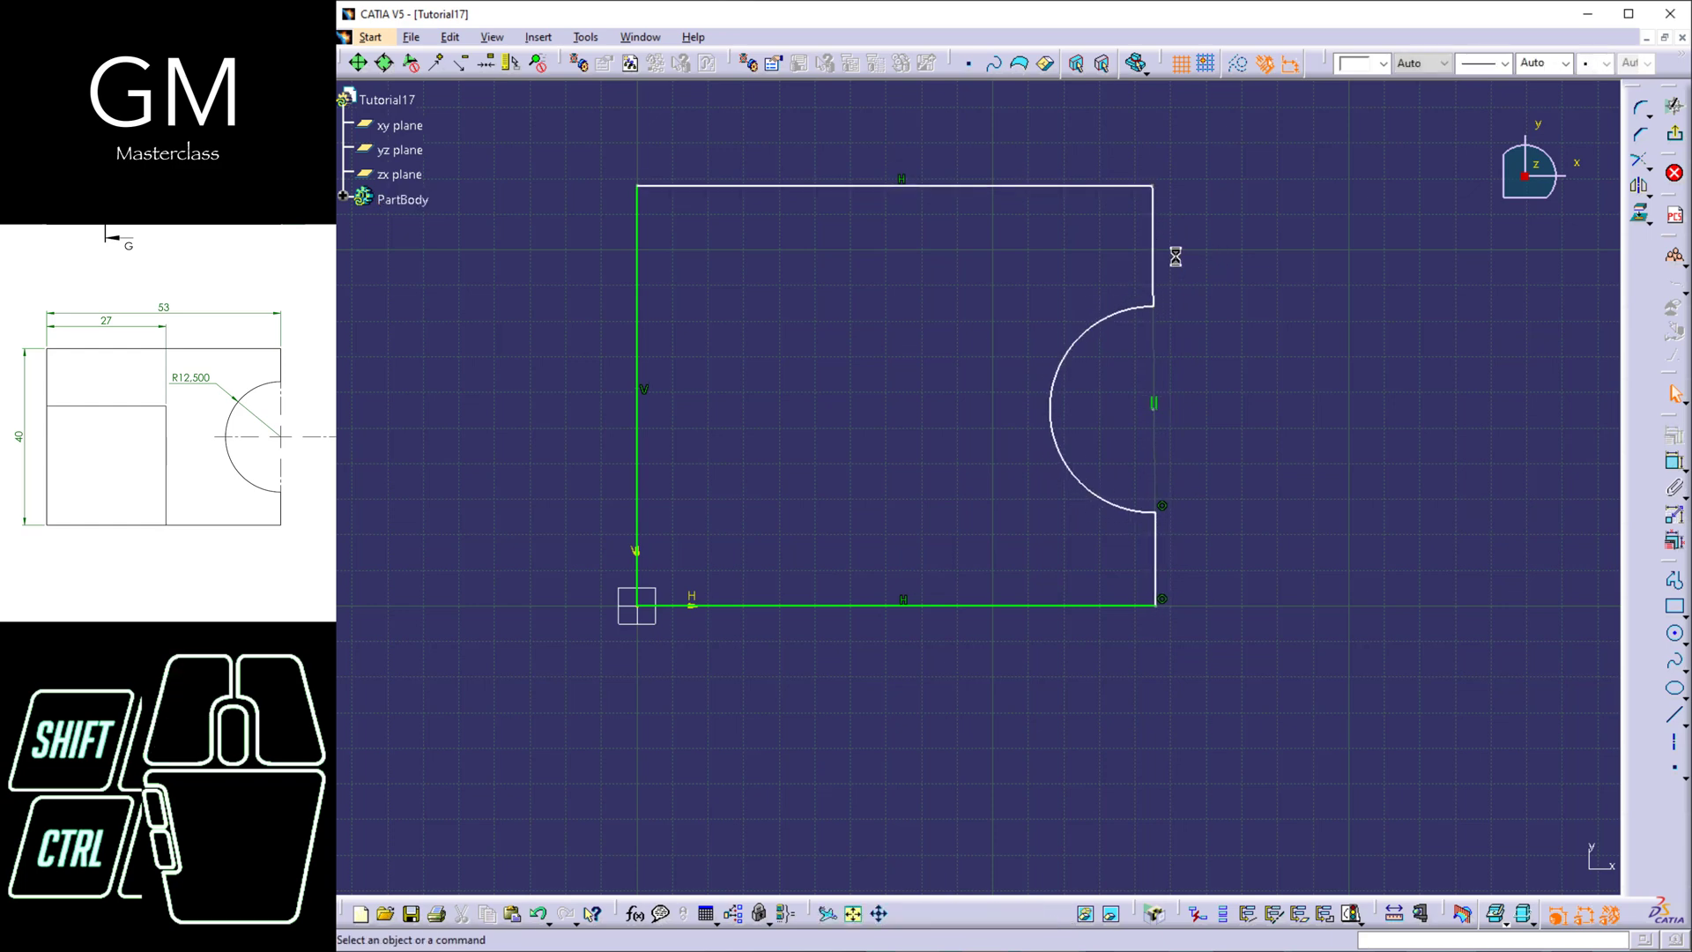
- Constrain both right-hand edges to vertical and move the arc inwards and upwards
click(1154, 254)
ctrl+click(1154, 543)
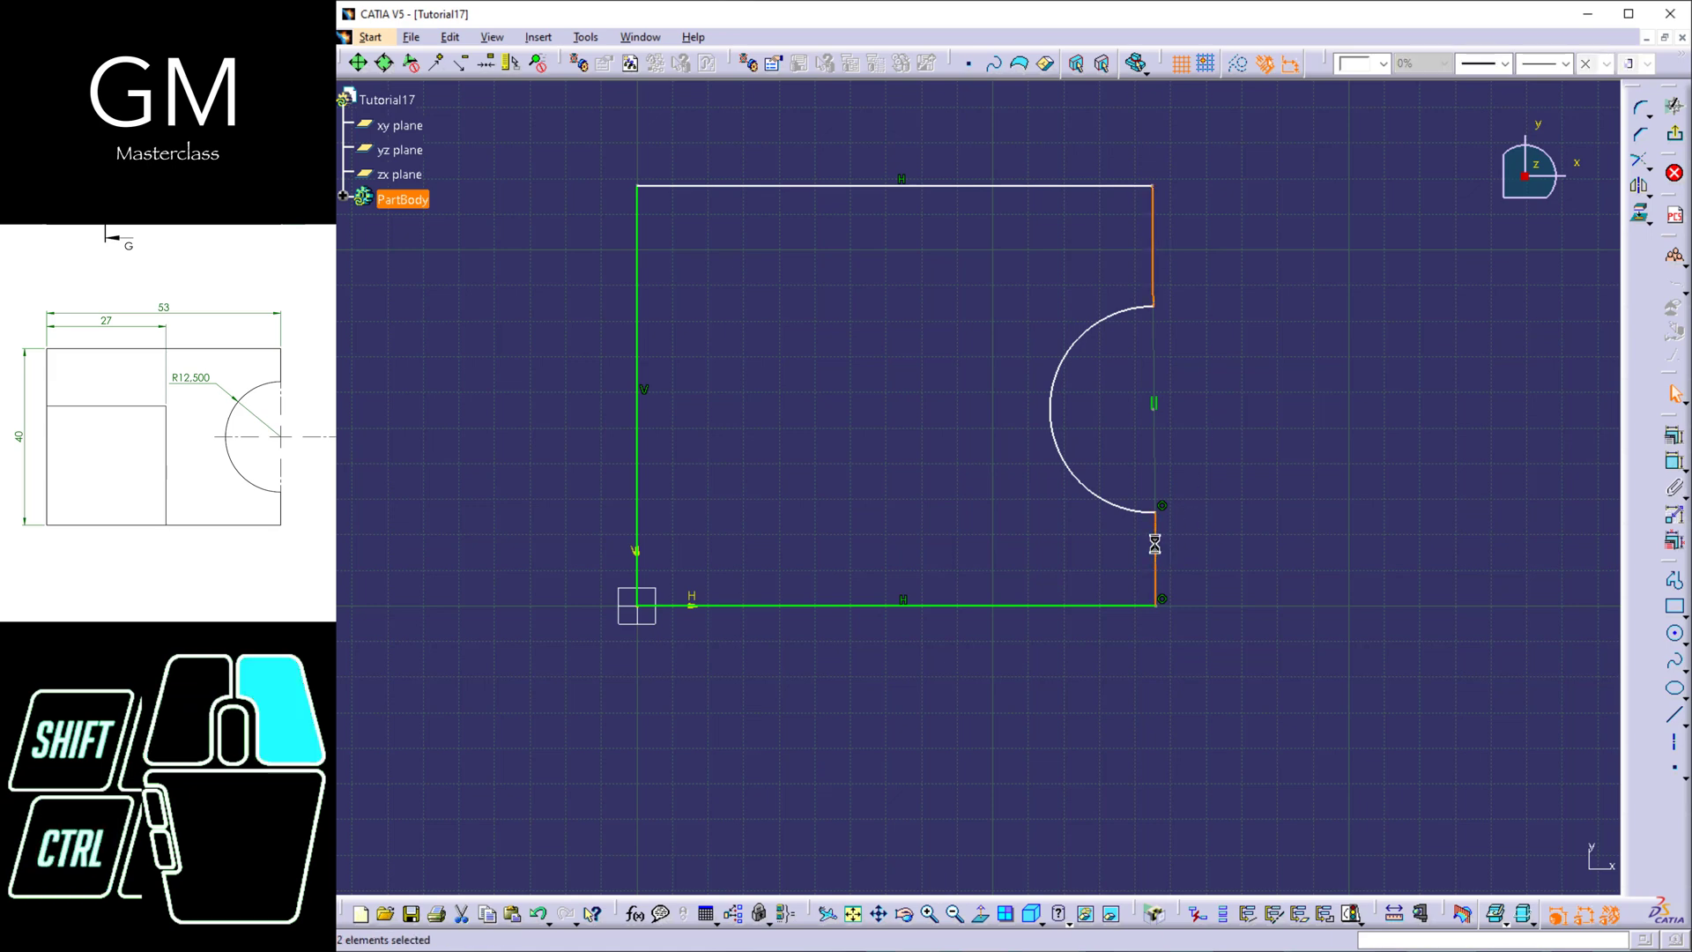
right_click(1155, 544)
mouse_move(1282, 820)
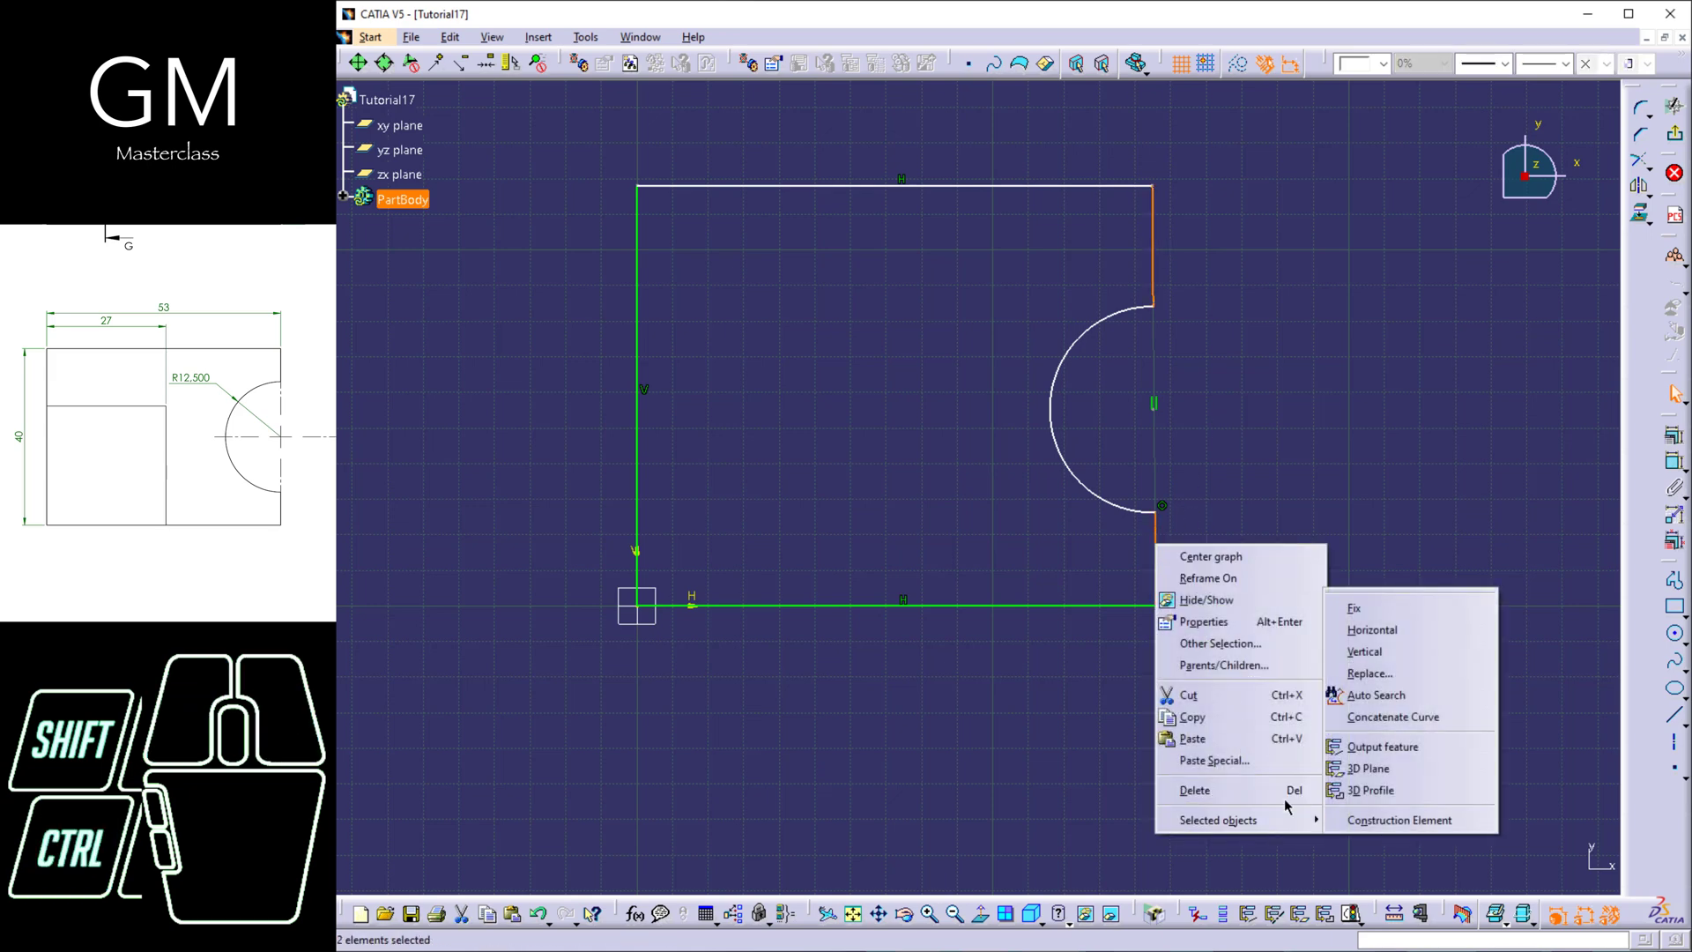
click(1414, 653)
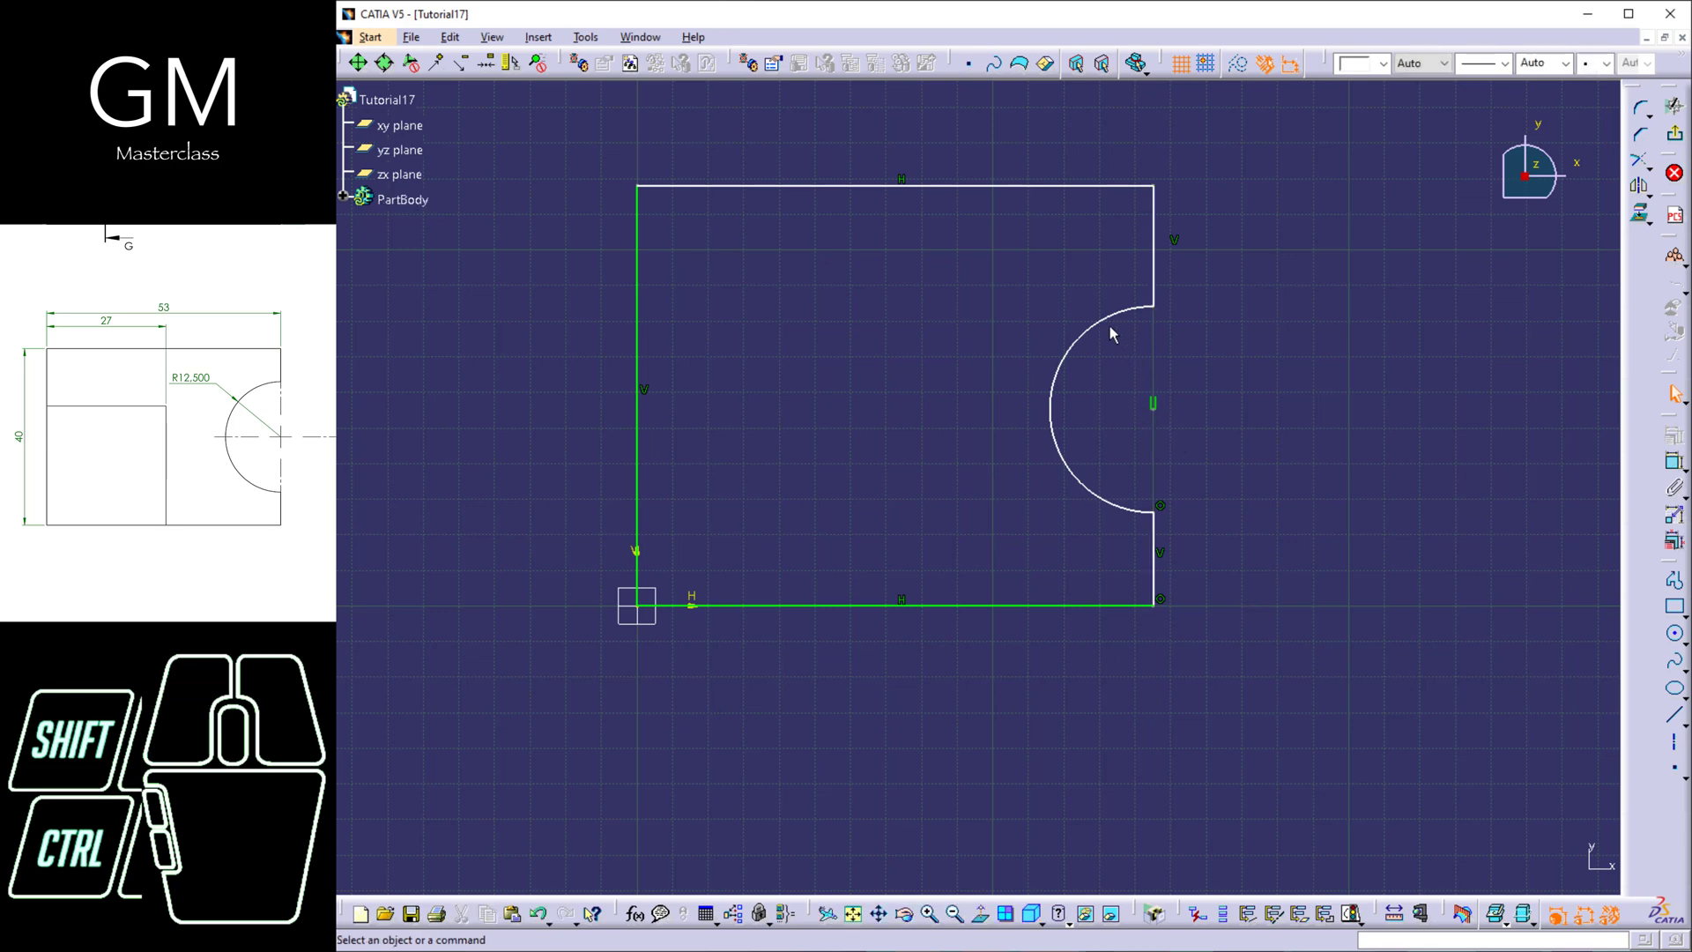
drag(1102, 332, 1025, 289)
click(1258, 347)
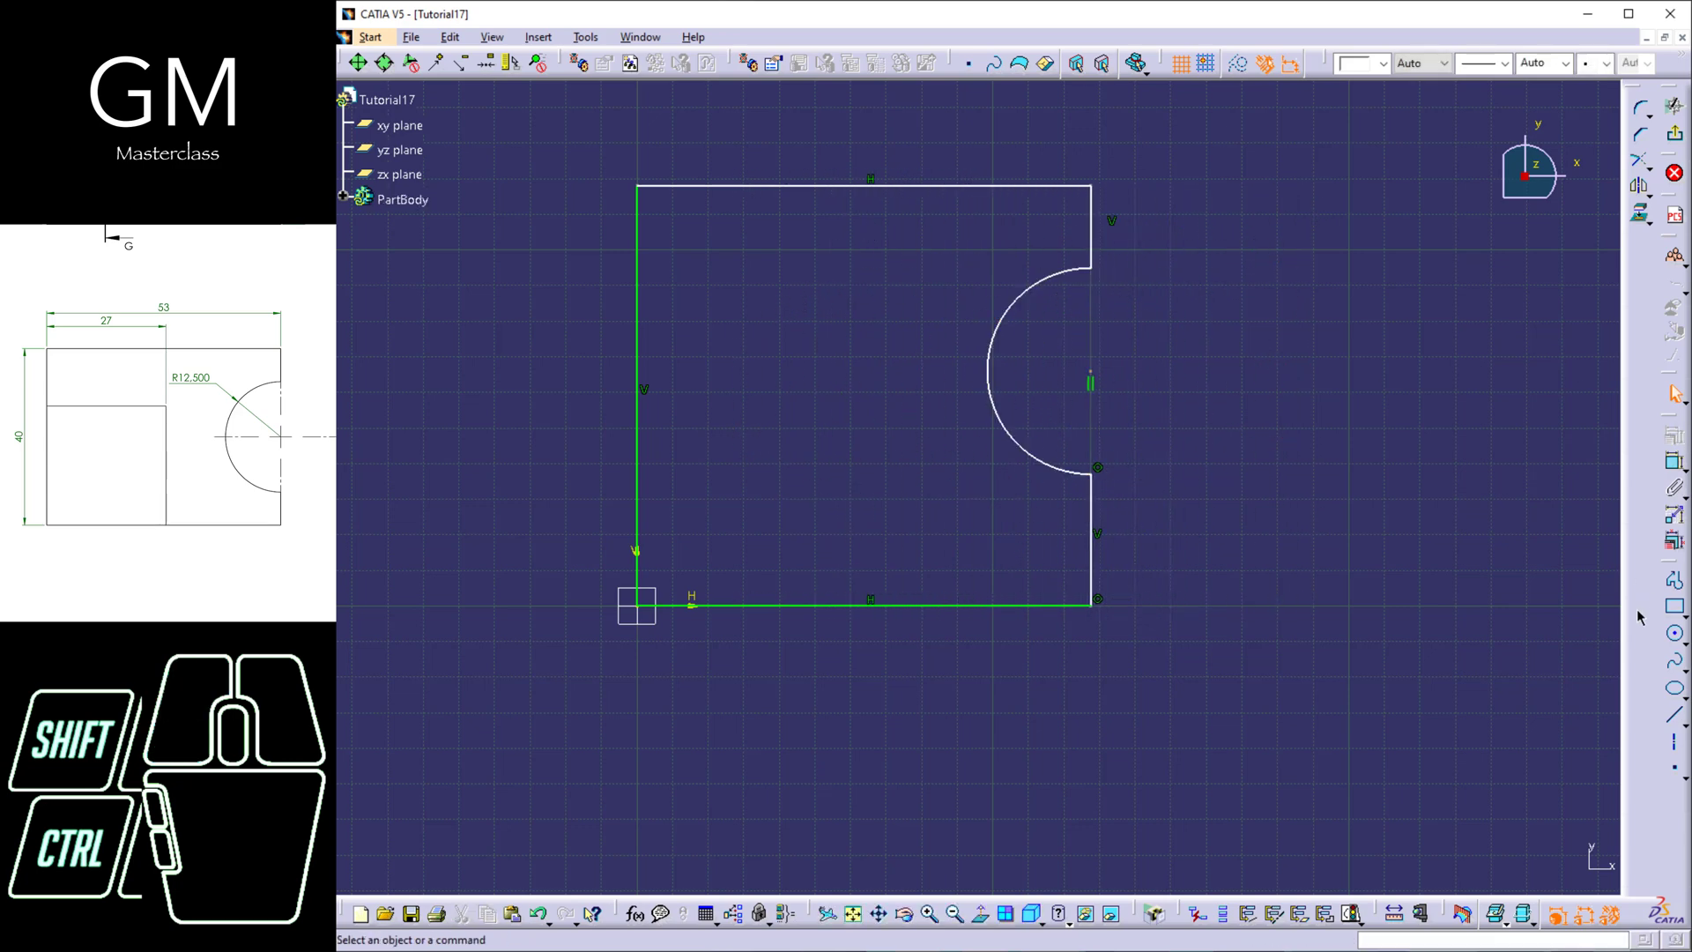
- Draw a horizontal axis about 33 mm below the profile's bottom edge, extending past both sides of the profile
click(1675, 737)
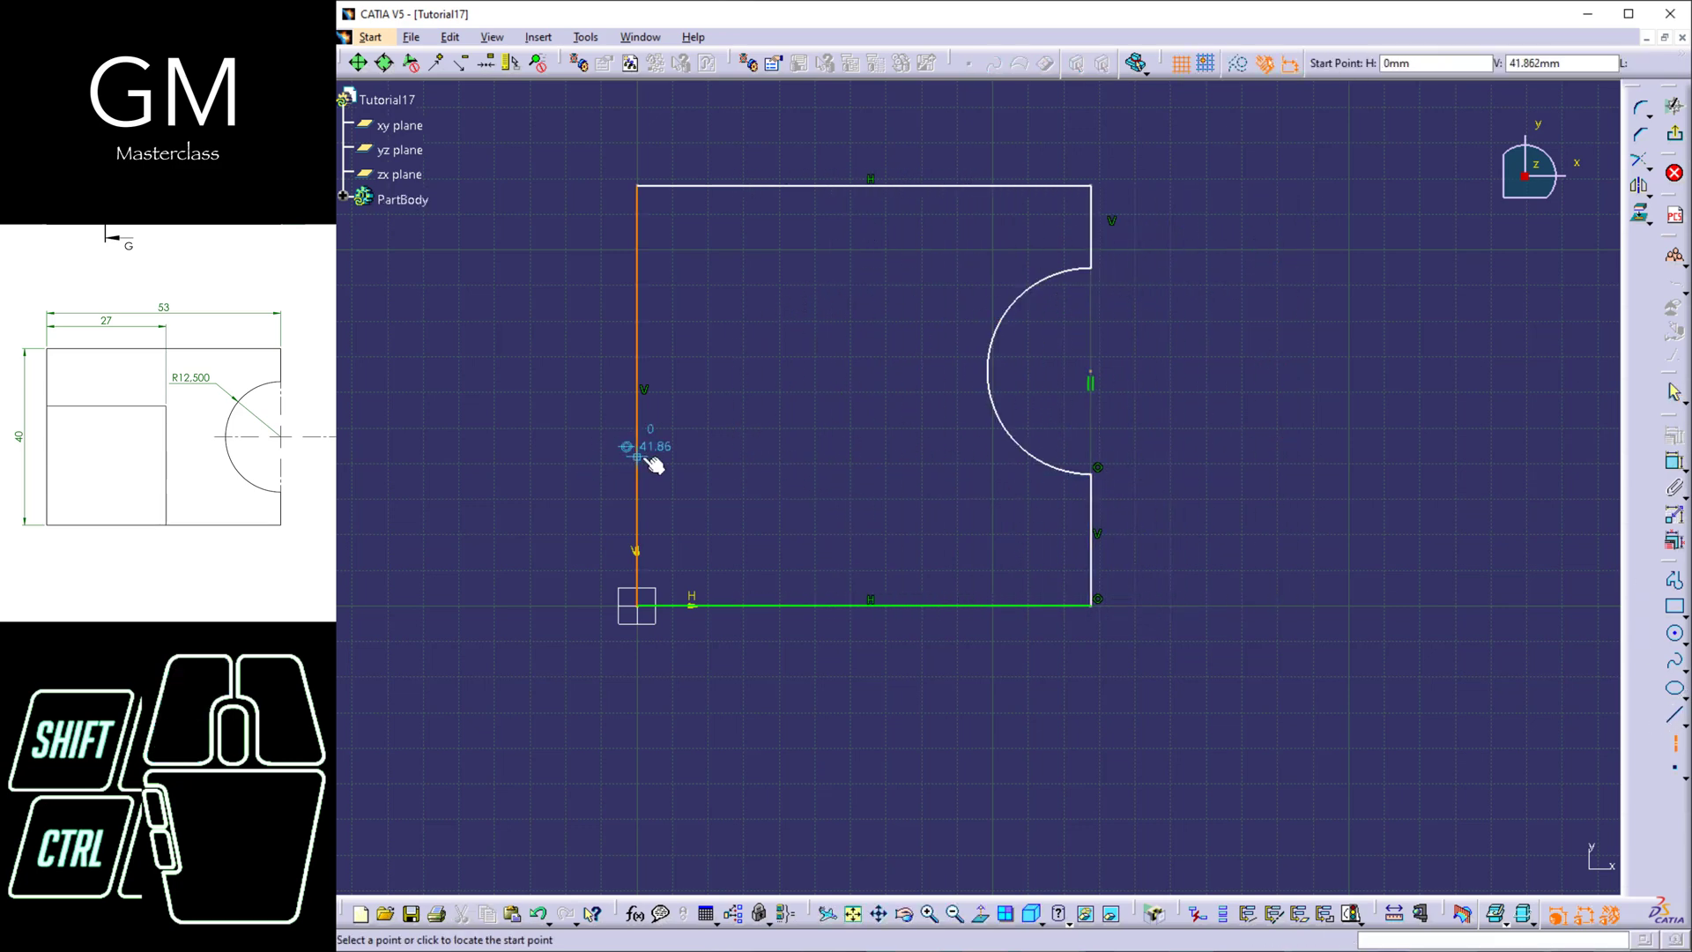
click(463, 722)
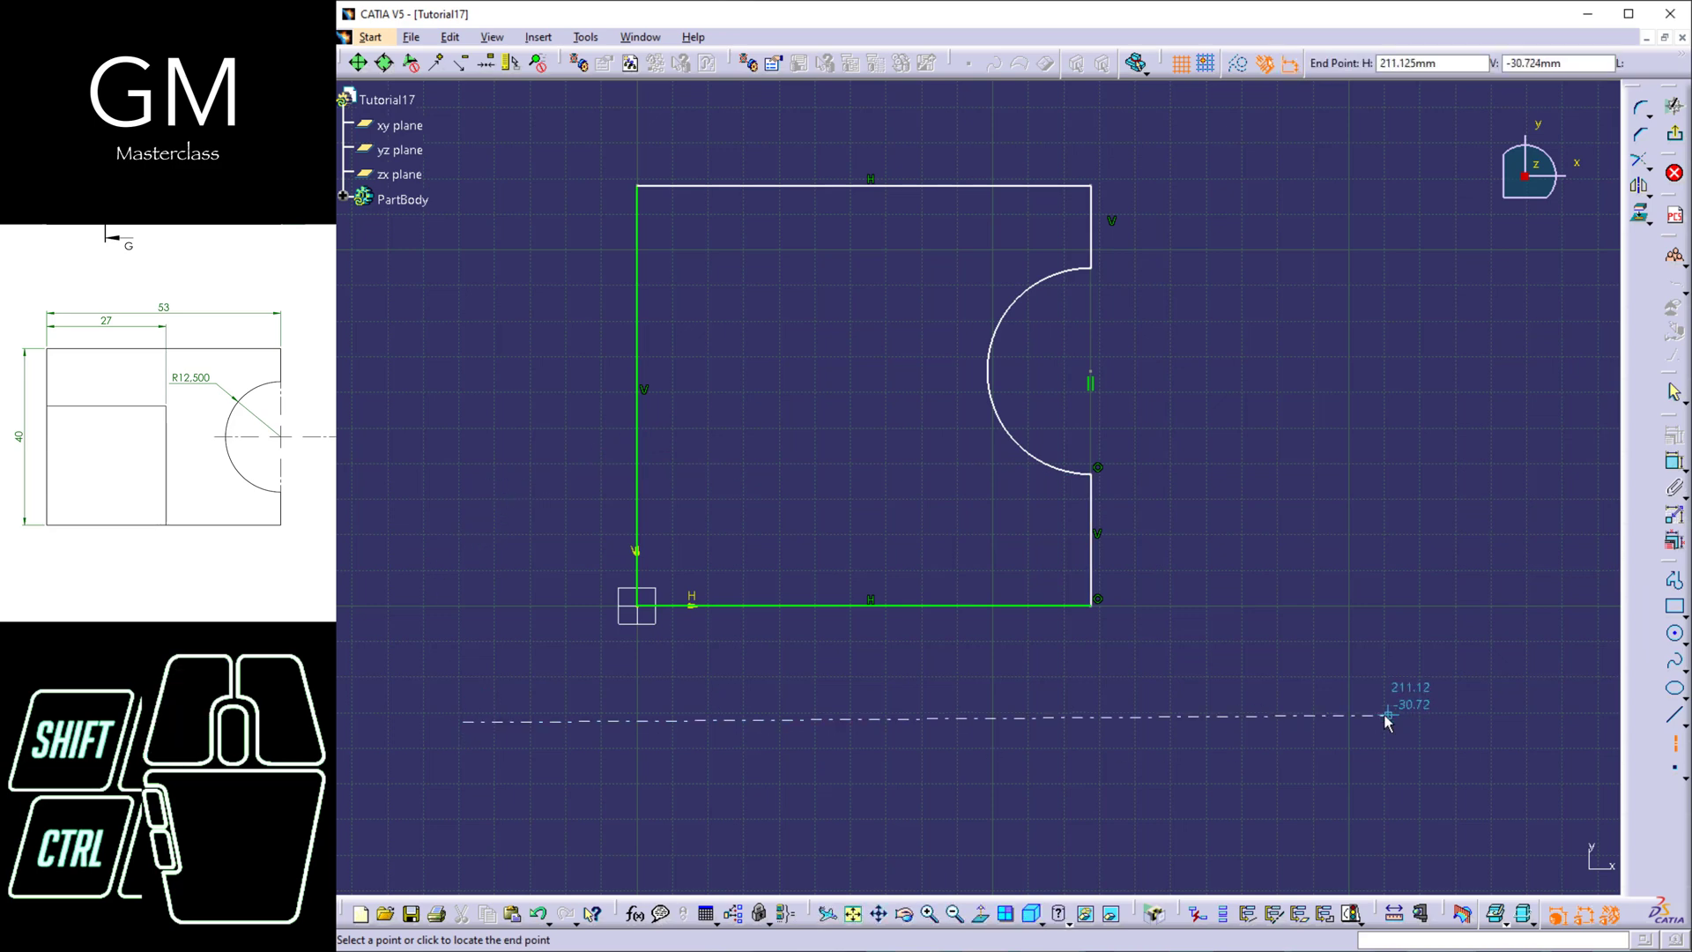
click(1384, 722)
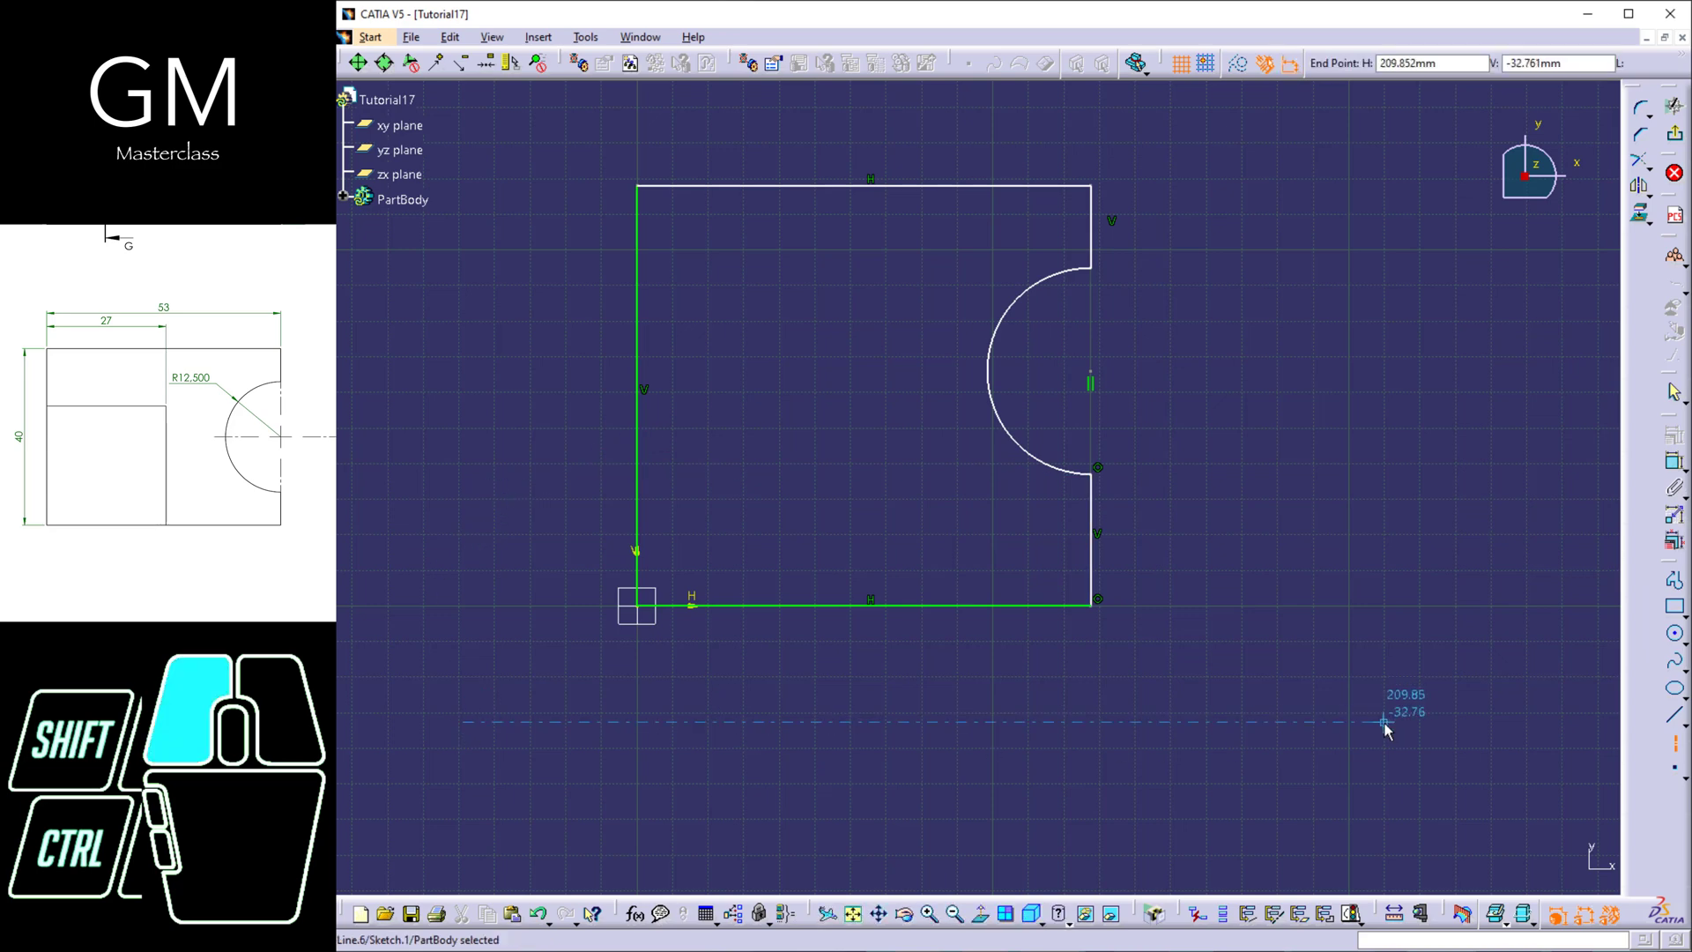
- Make the left endpoint of the horizontal axis coincident with the profile's left edge
click(1670, 458)
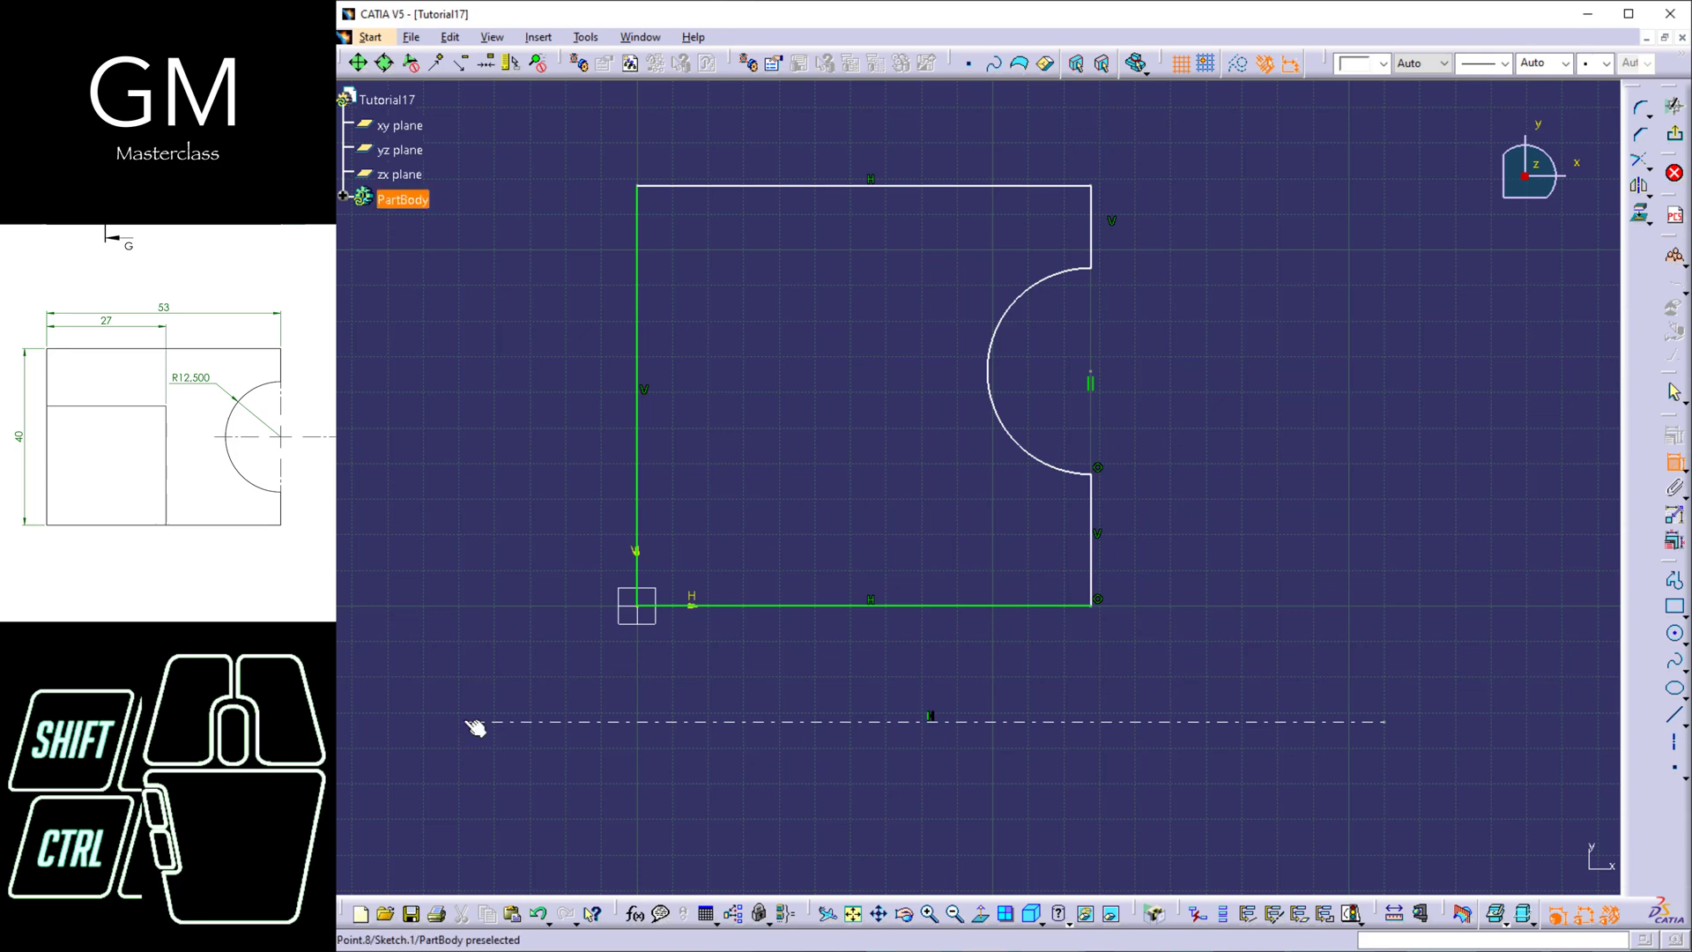
click(643, 504)
right_click(732, 487)
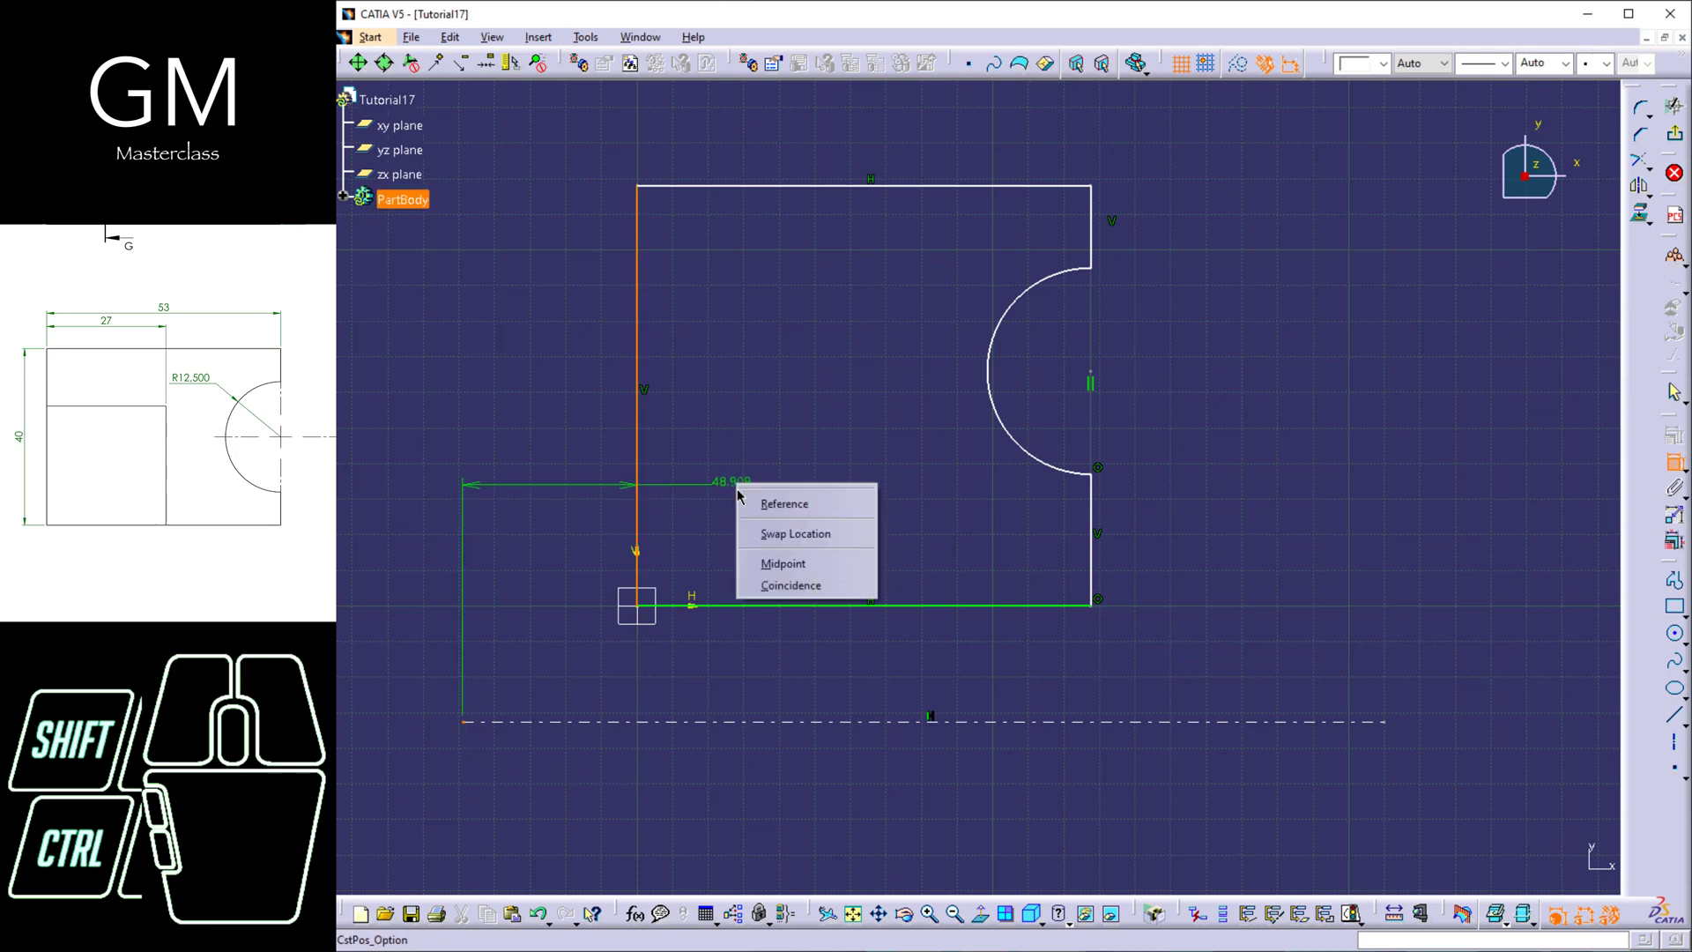
click(775, 582)
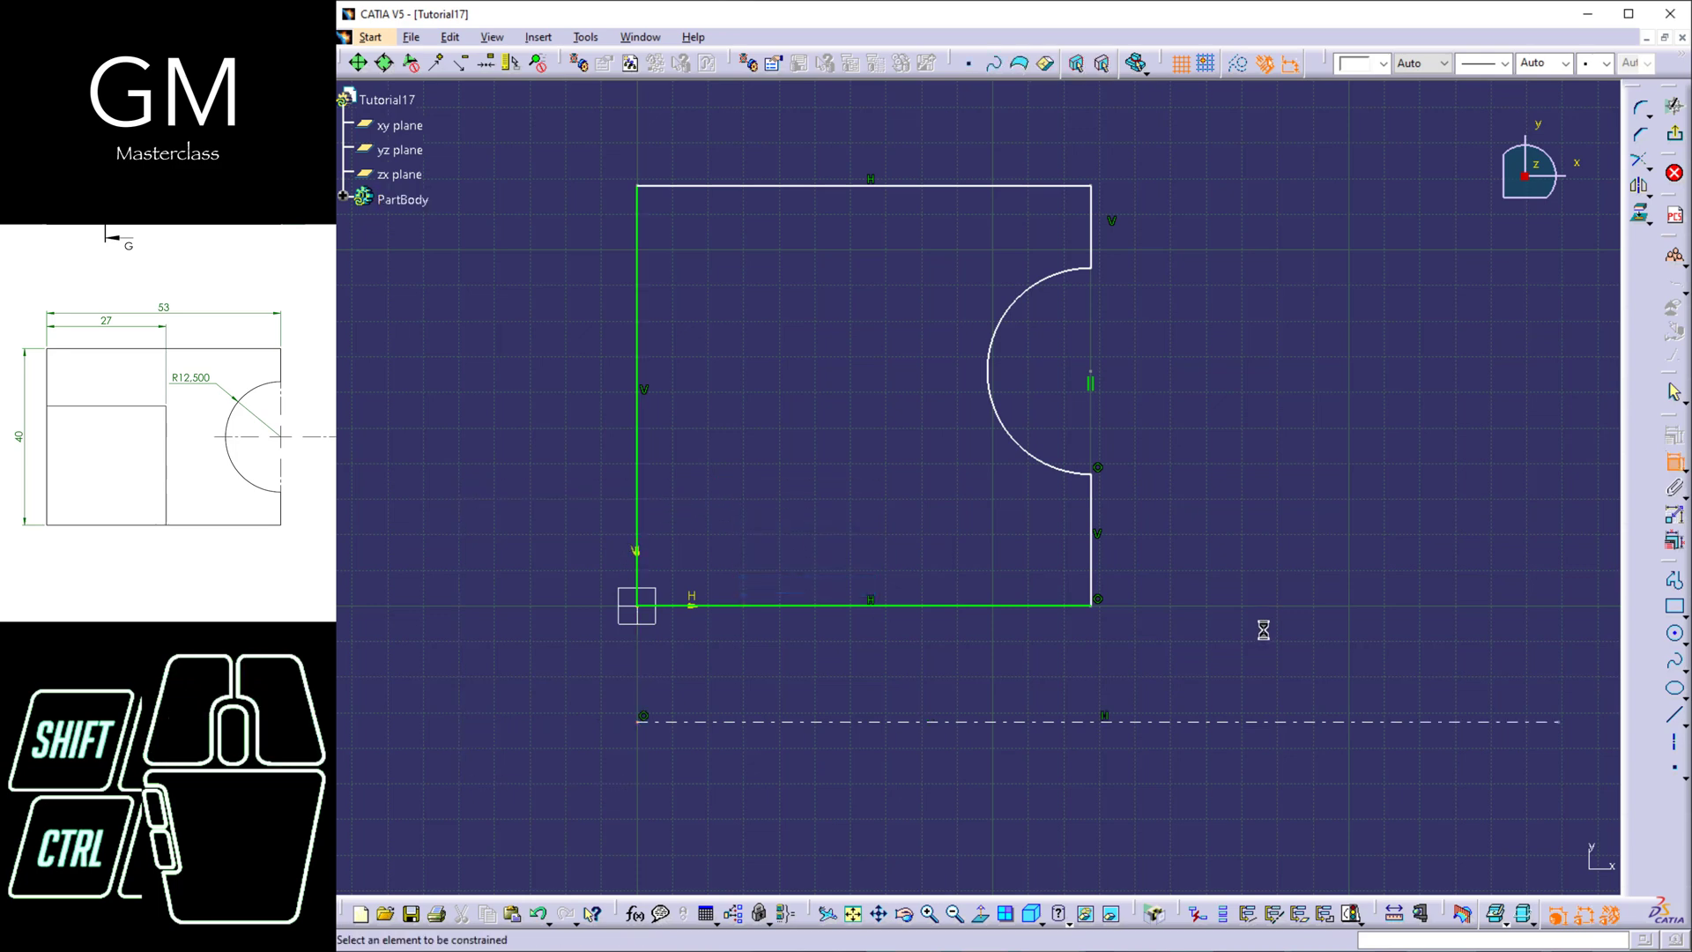
- Make the right endpoint of the horizontal axis coincident with the profile's lower-right vertical edge
click(1560, 723)
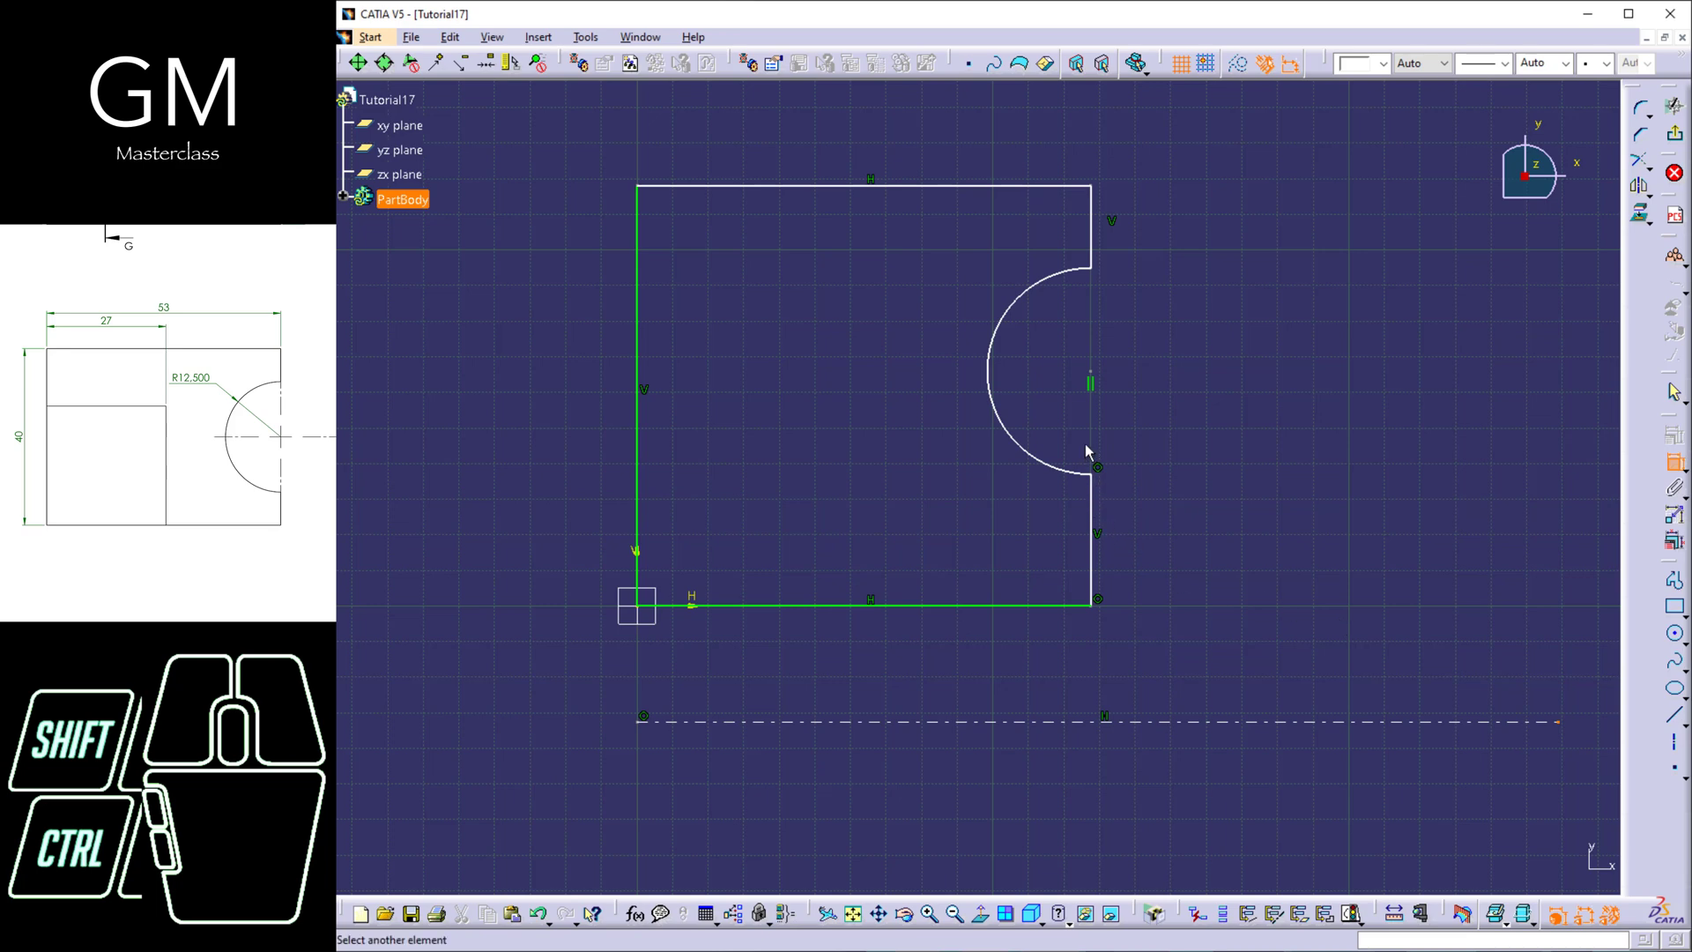
click(1091, 522)
right_click(1197, 479)
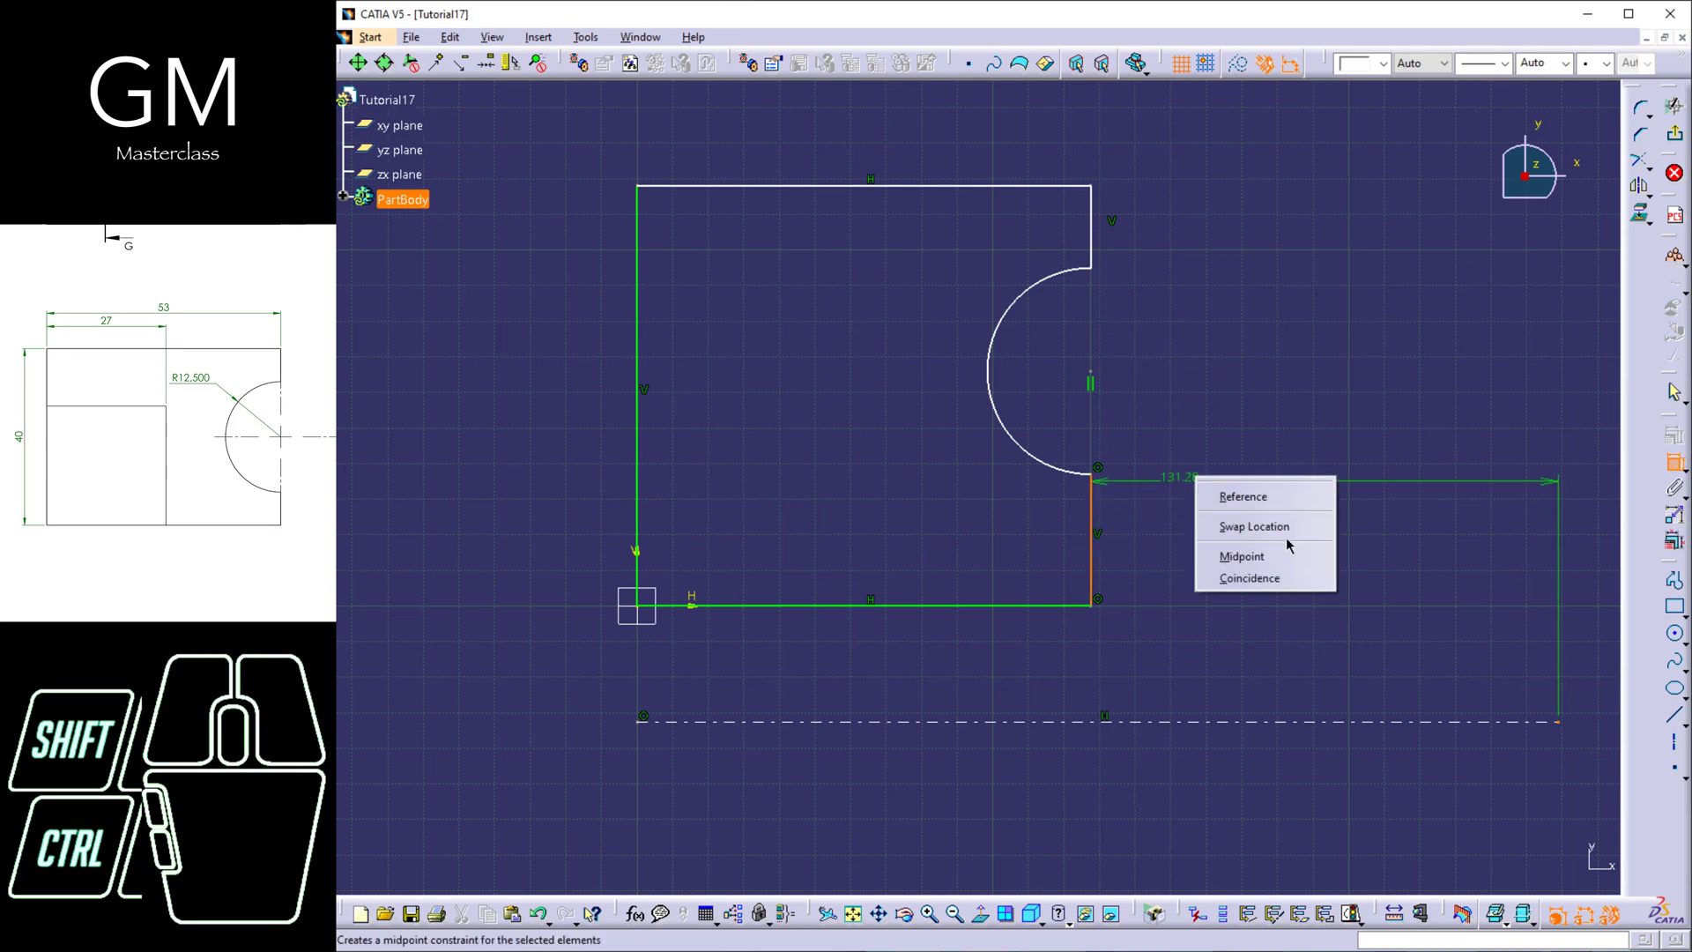
click(1250, 578)
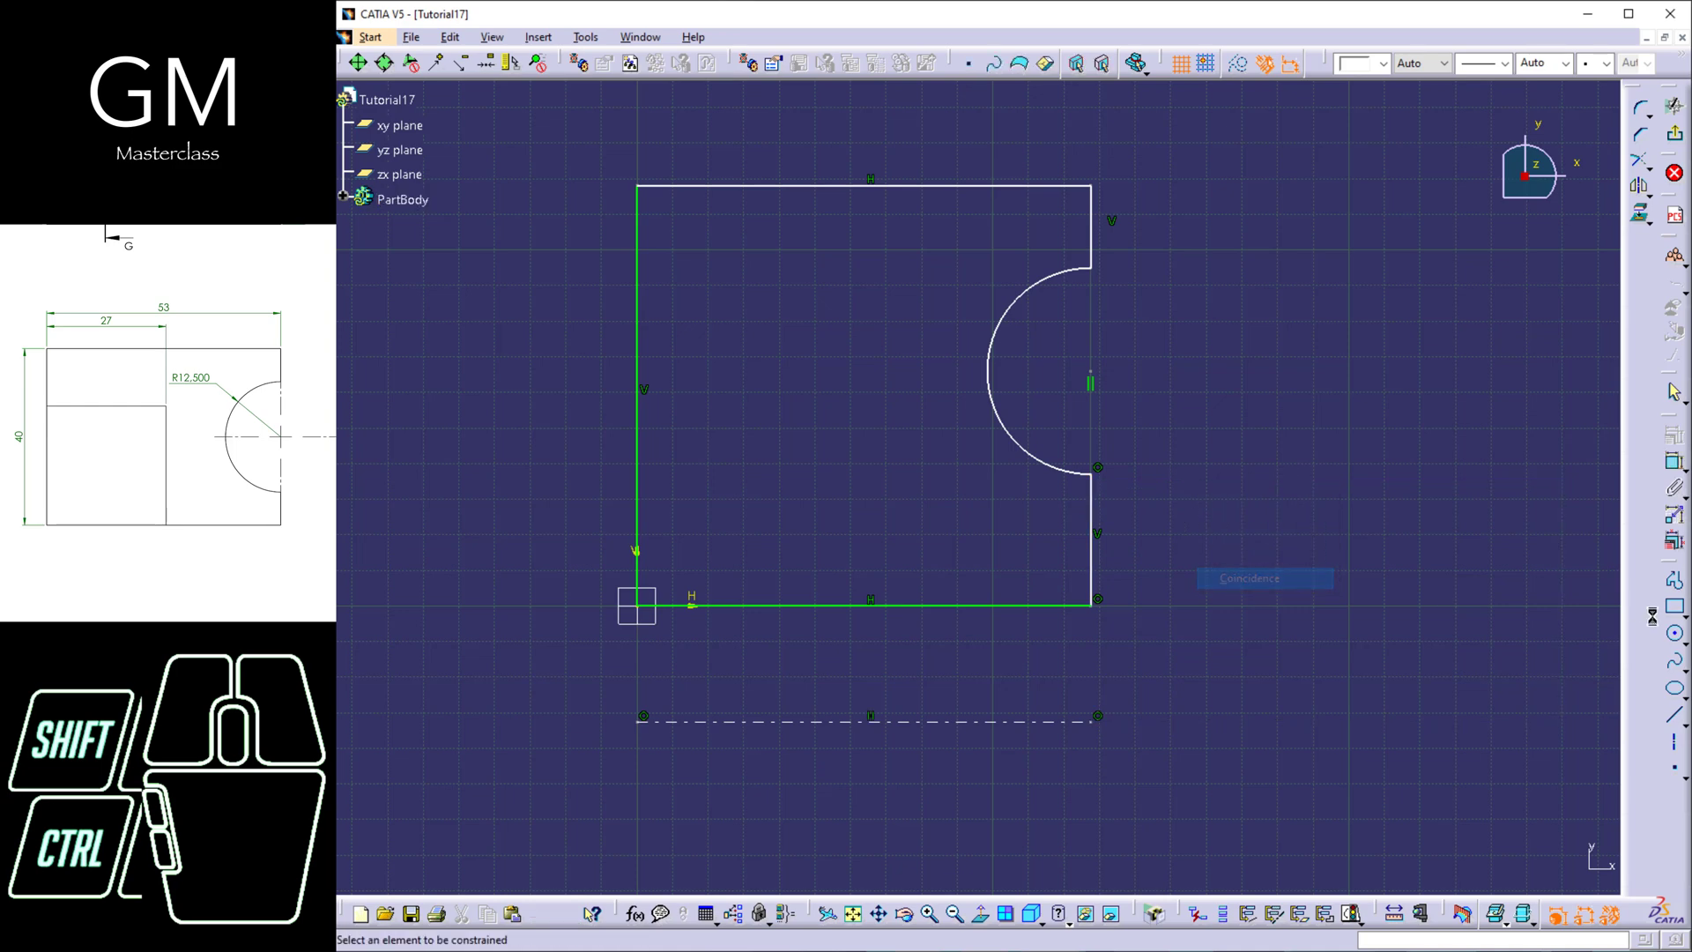
click(1009, 722)
key(Escape)
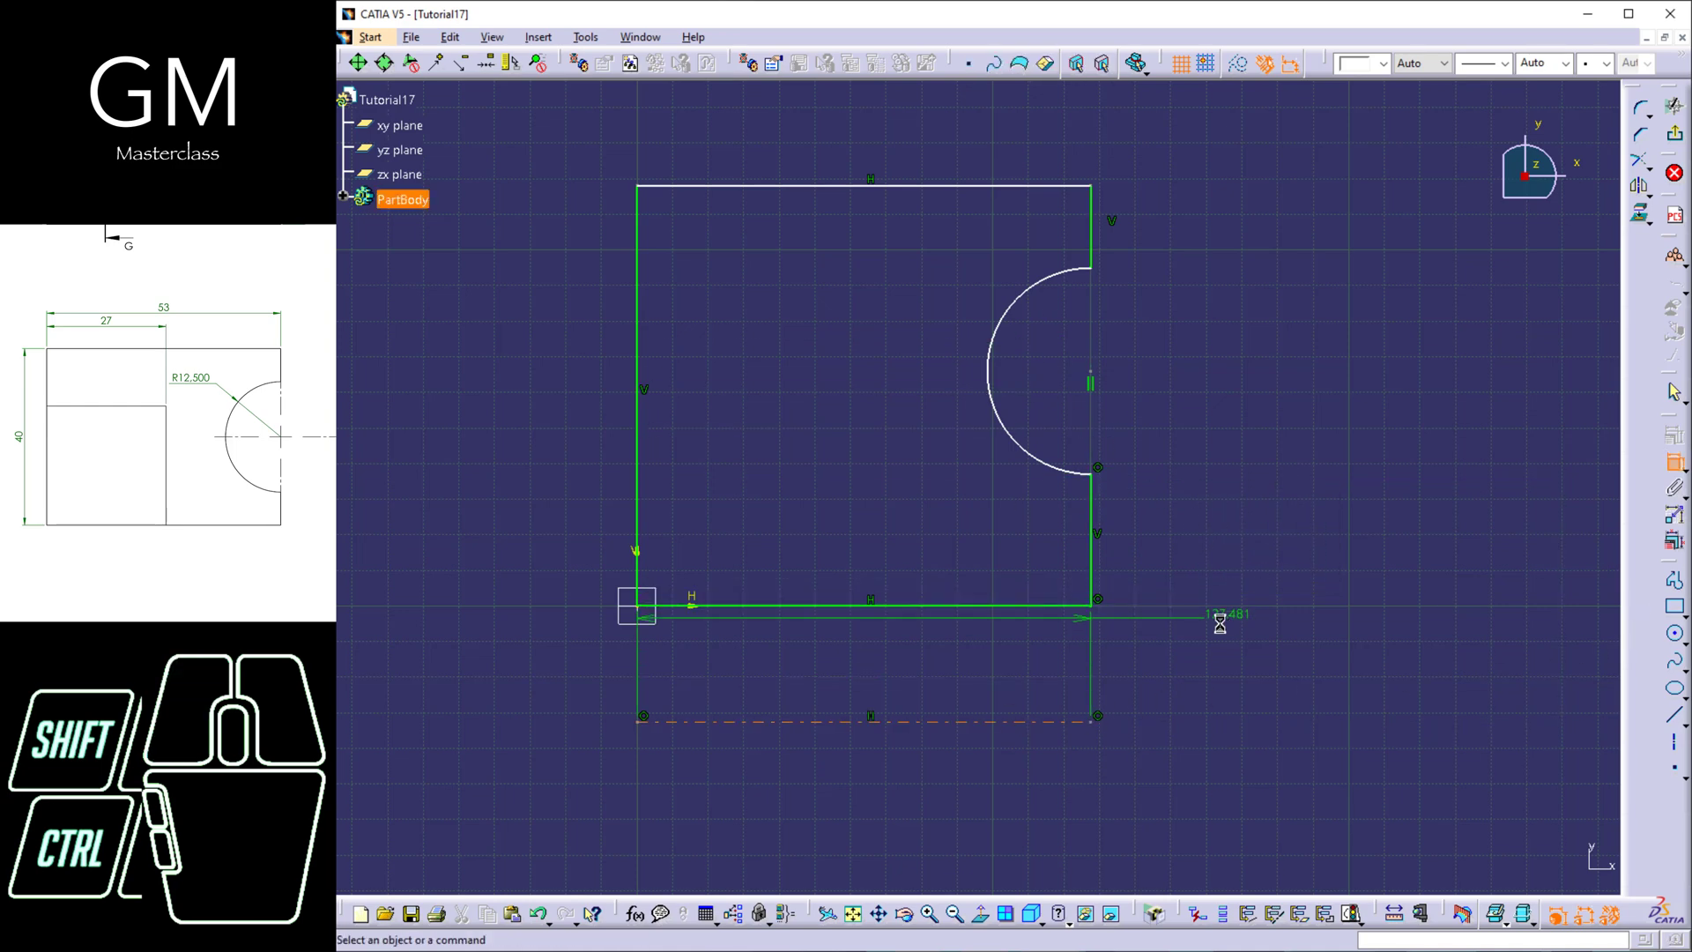
- Move the horizontal axis up to about mid-height of the profile and shift the arc and its centre inwards
mouse_move(994, 722)
mouse_down()
mouse_move(1045, 423)
mouse_move(1341, 396)
mouse_move(853, 446)
mouse_move(966, 461)
mouse_move(1074, 425)
mouse_move(1031, 366)
mouse_move(1005, 385)
mouse_move(1099, 382)
mouse_move(1001, 400)
mouse_move(1071, 405)
mouse_up()
mouse_move(1042, 278)
mouse_down()
mouse_move(1020, 279)
mouse_move(1038, 342)
mouse_up()
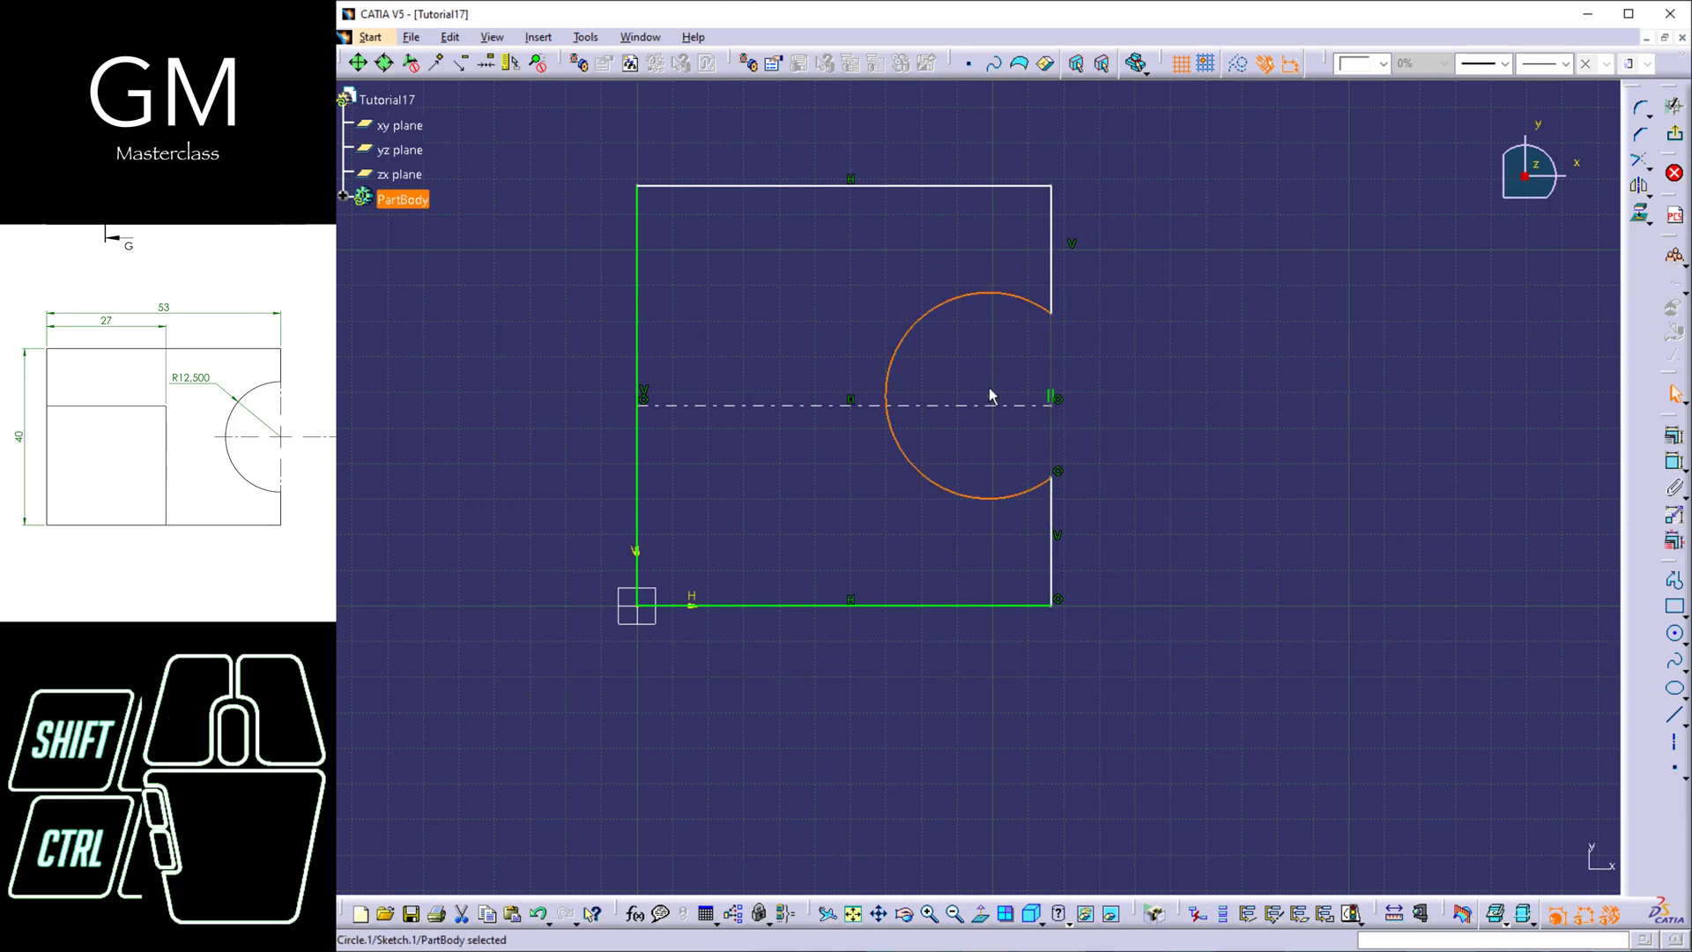
drag(988, 394, 955, 436)
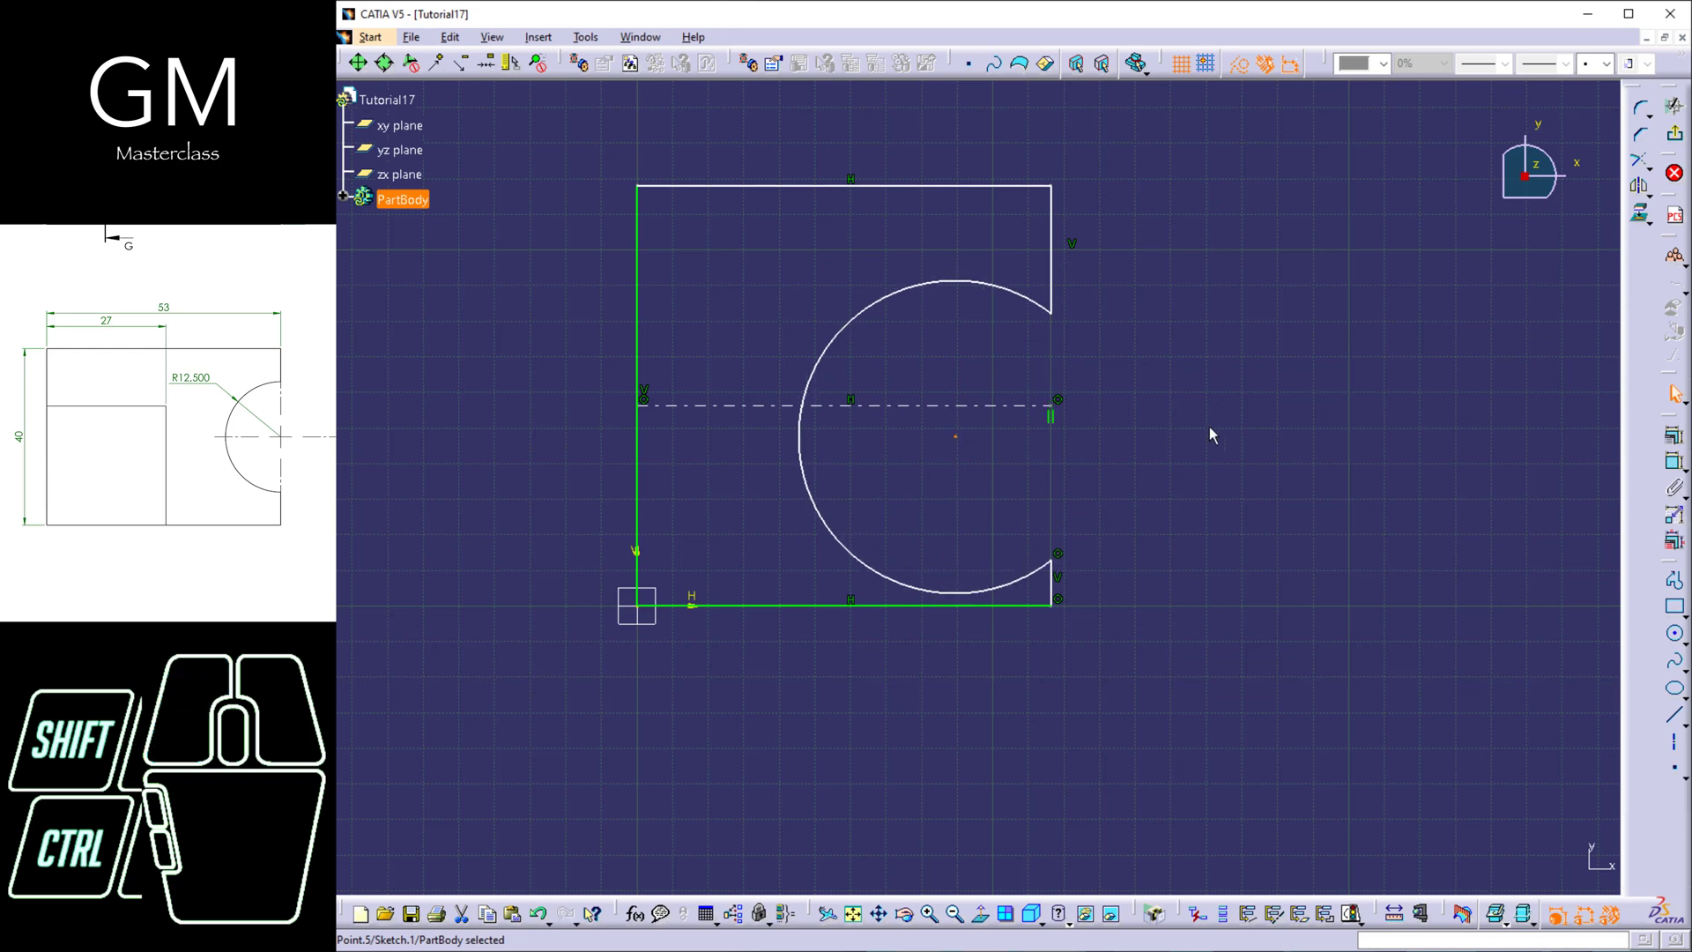
click(1233, 430)
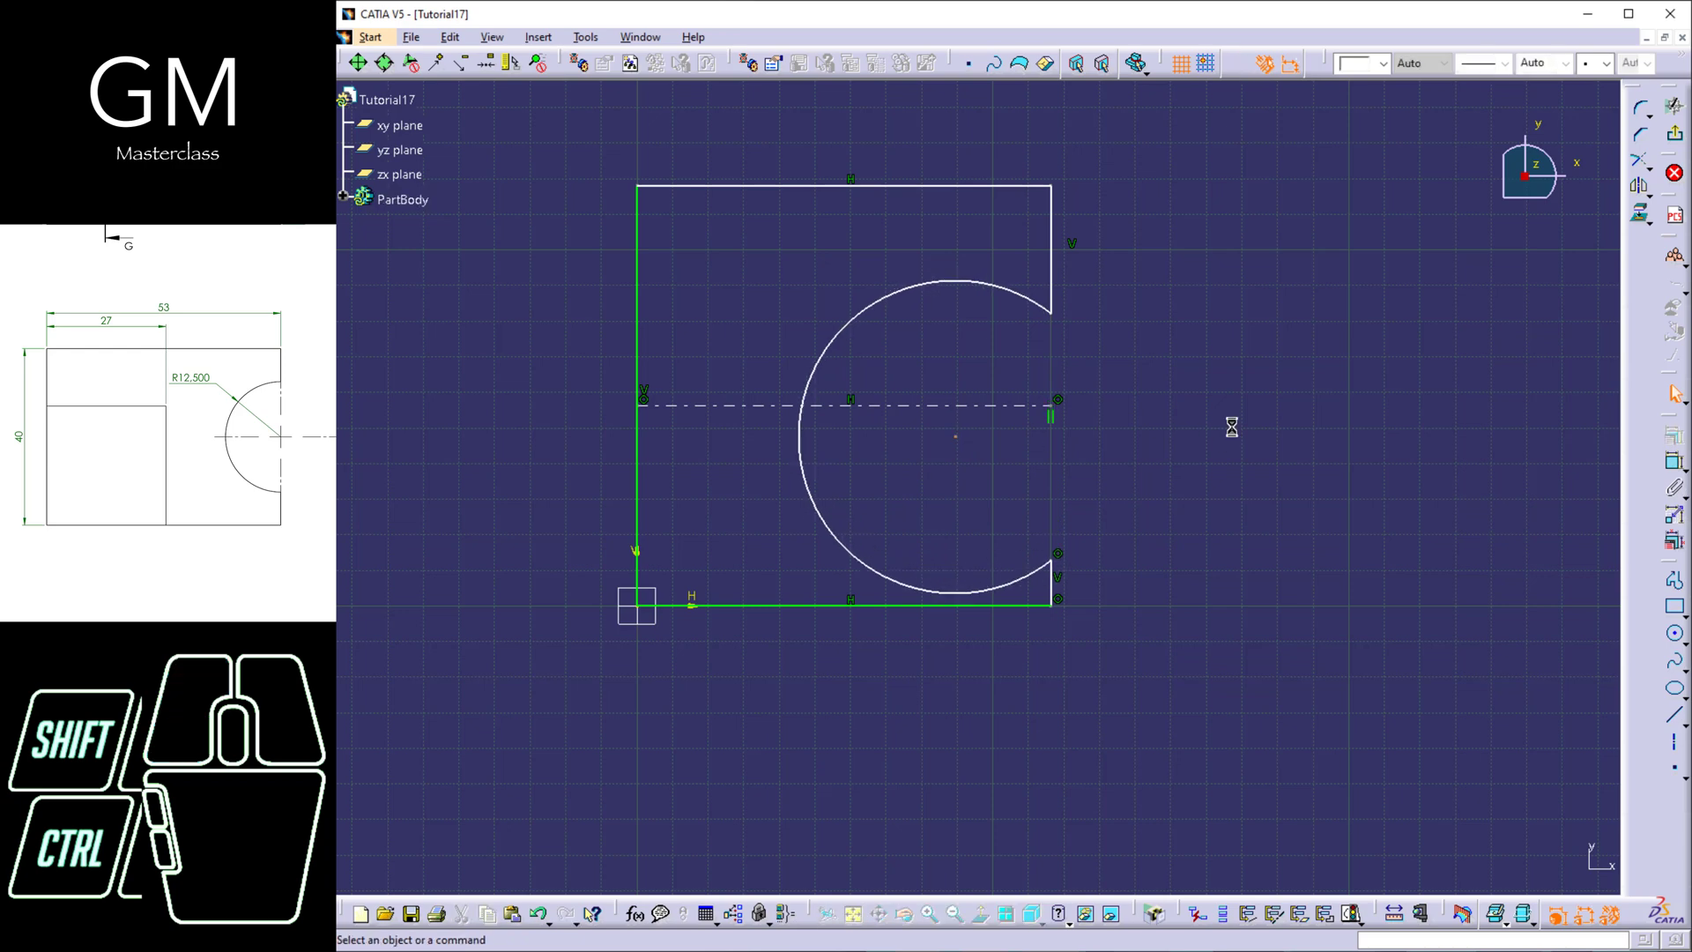
- Draw a vertical axis joining the arc's lower and upper endpoints on the profile's right side
click(1676, 745)
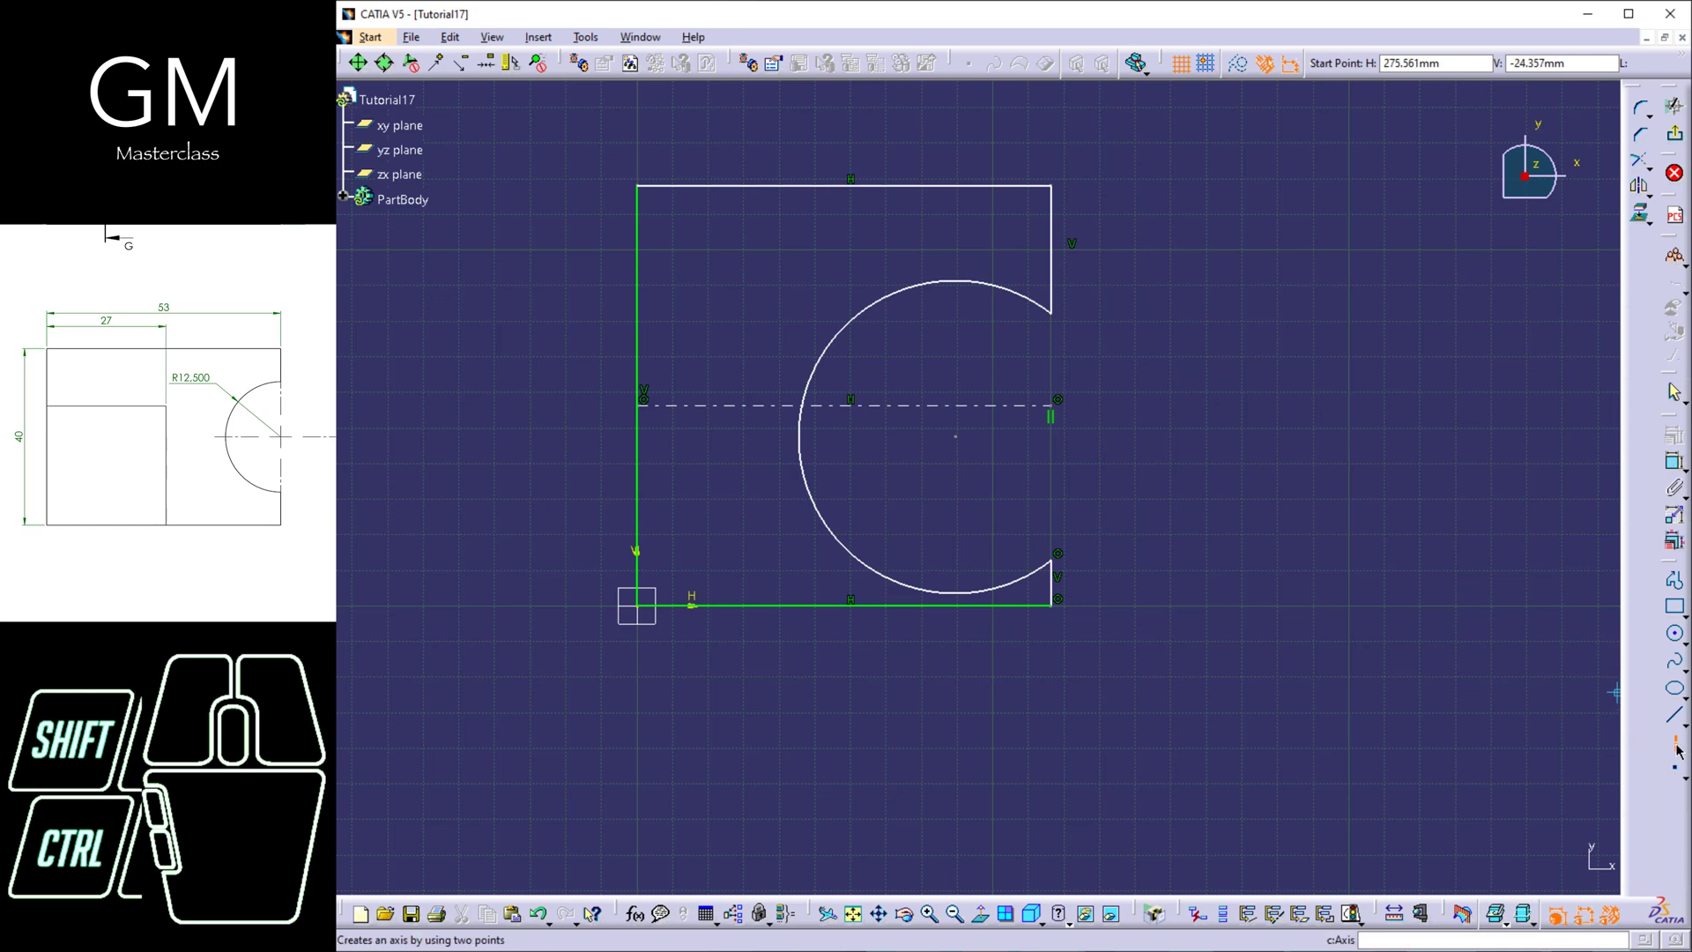
click(1055, 564)
click(1053, 314)
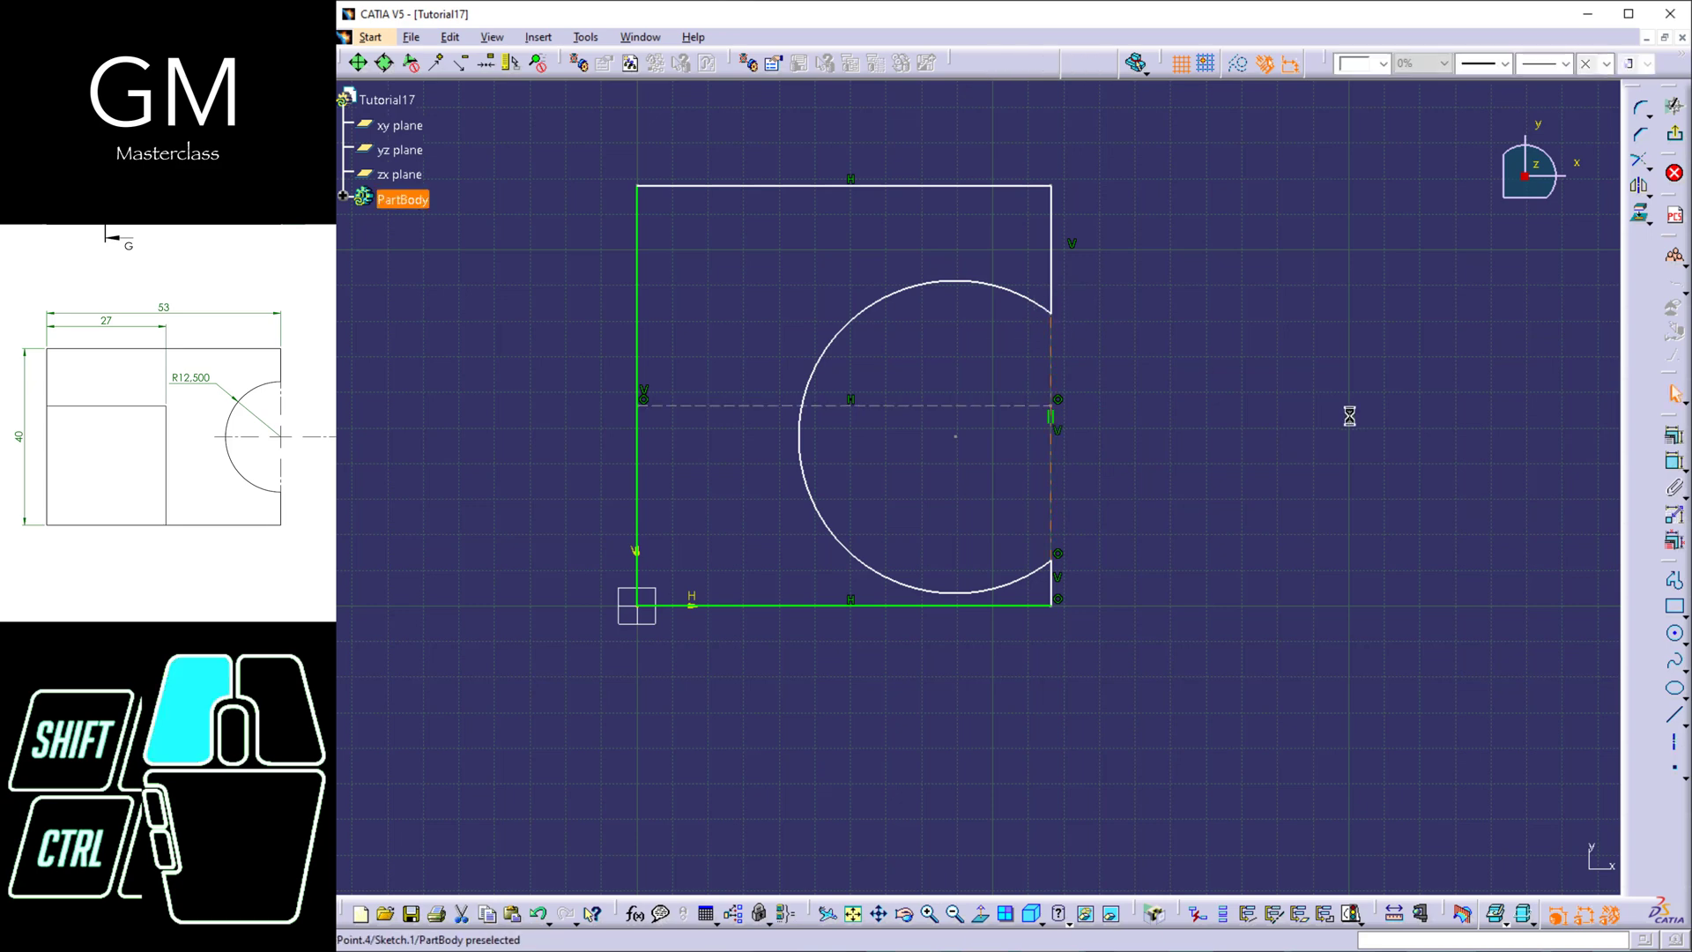
click(1349, 416)
- Apply a Coincidence constraint to the preselected arc centre and vertical axis, and undo it
click(954, 439)
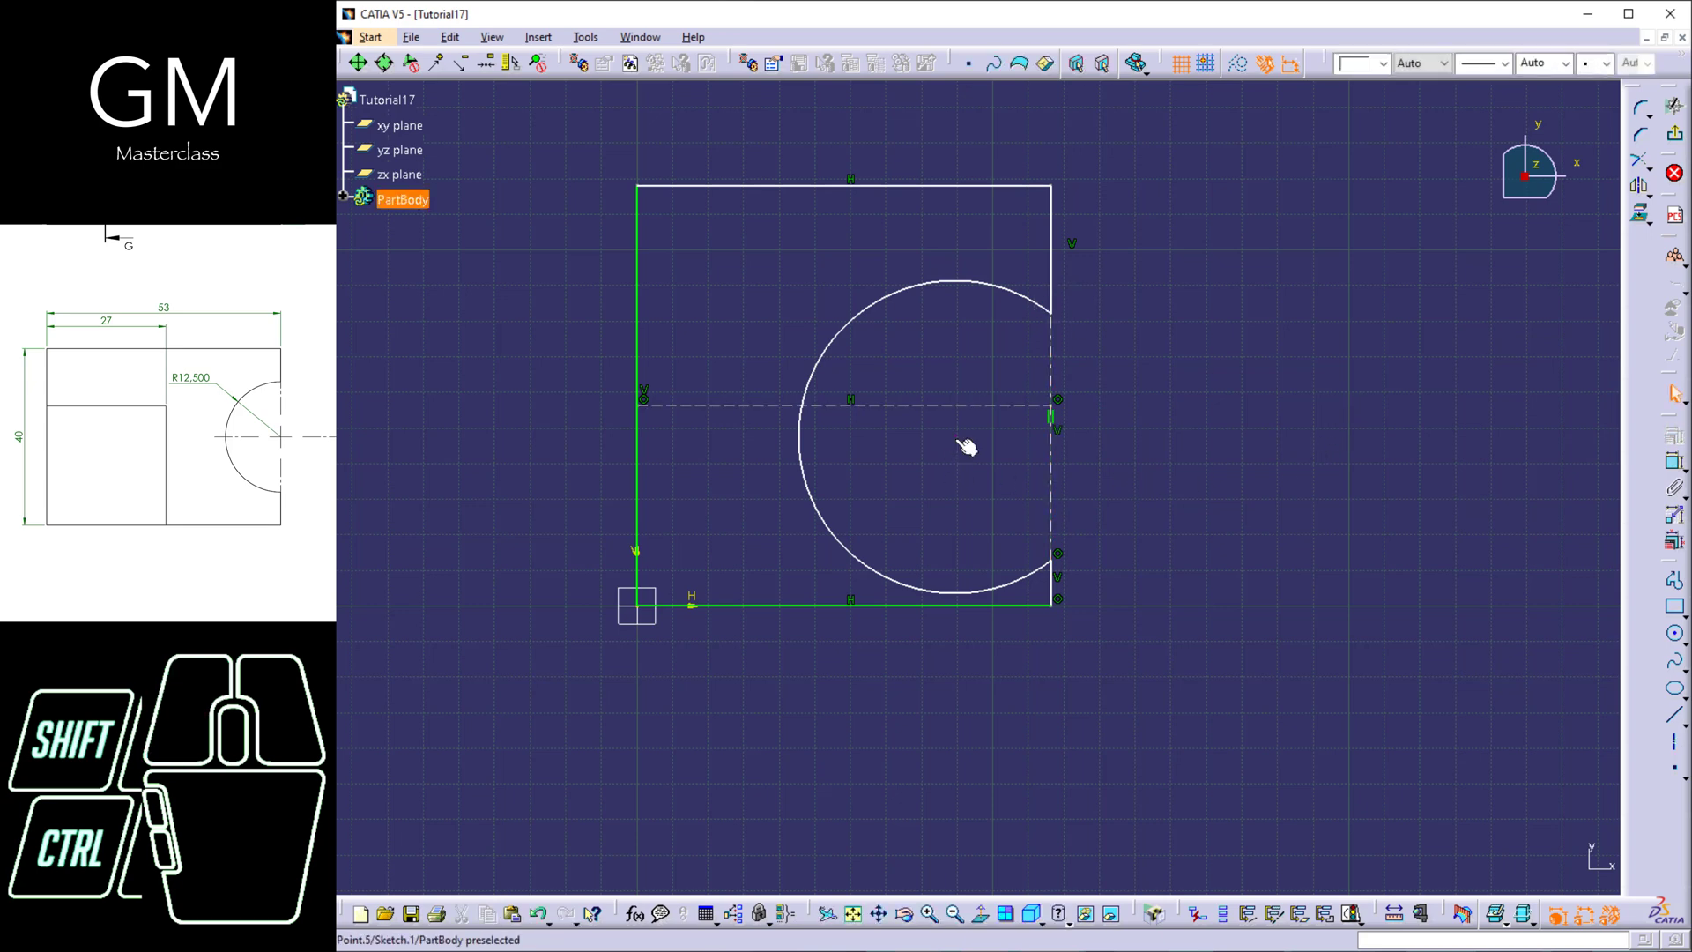
ctrl+click(1052, 469)
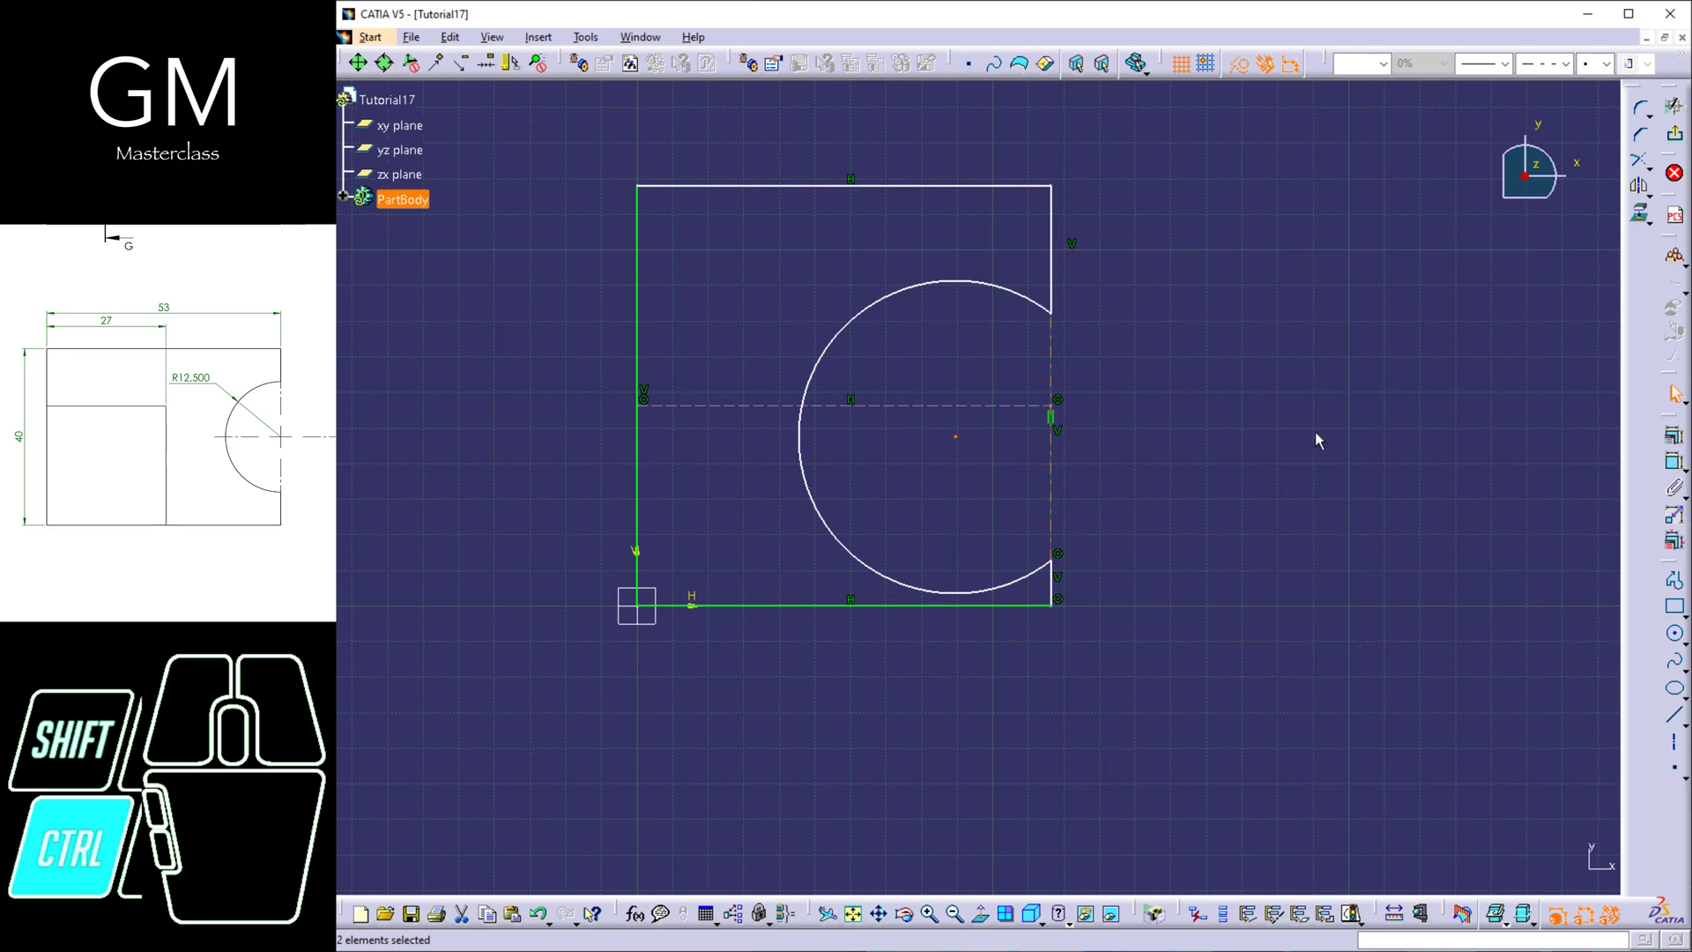
click(1673, 440)
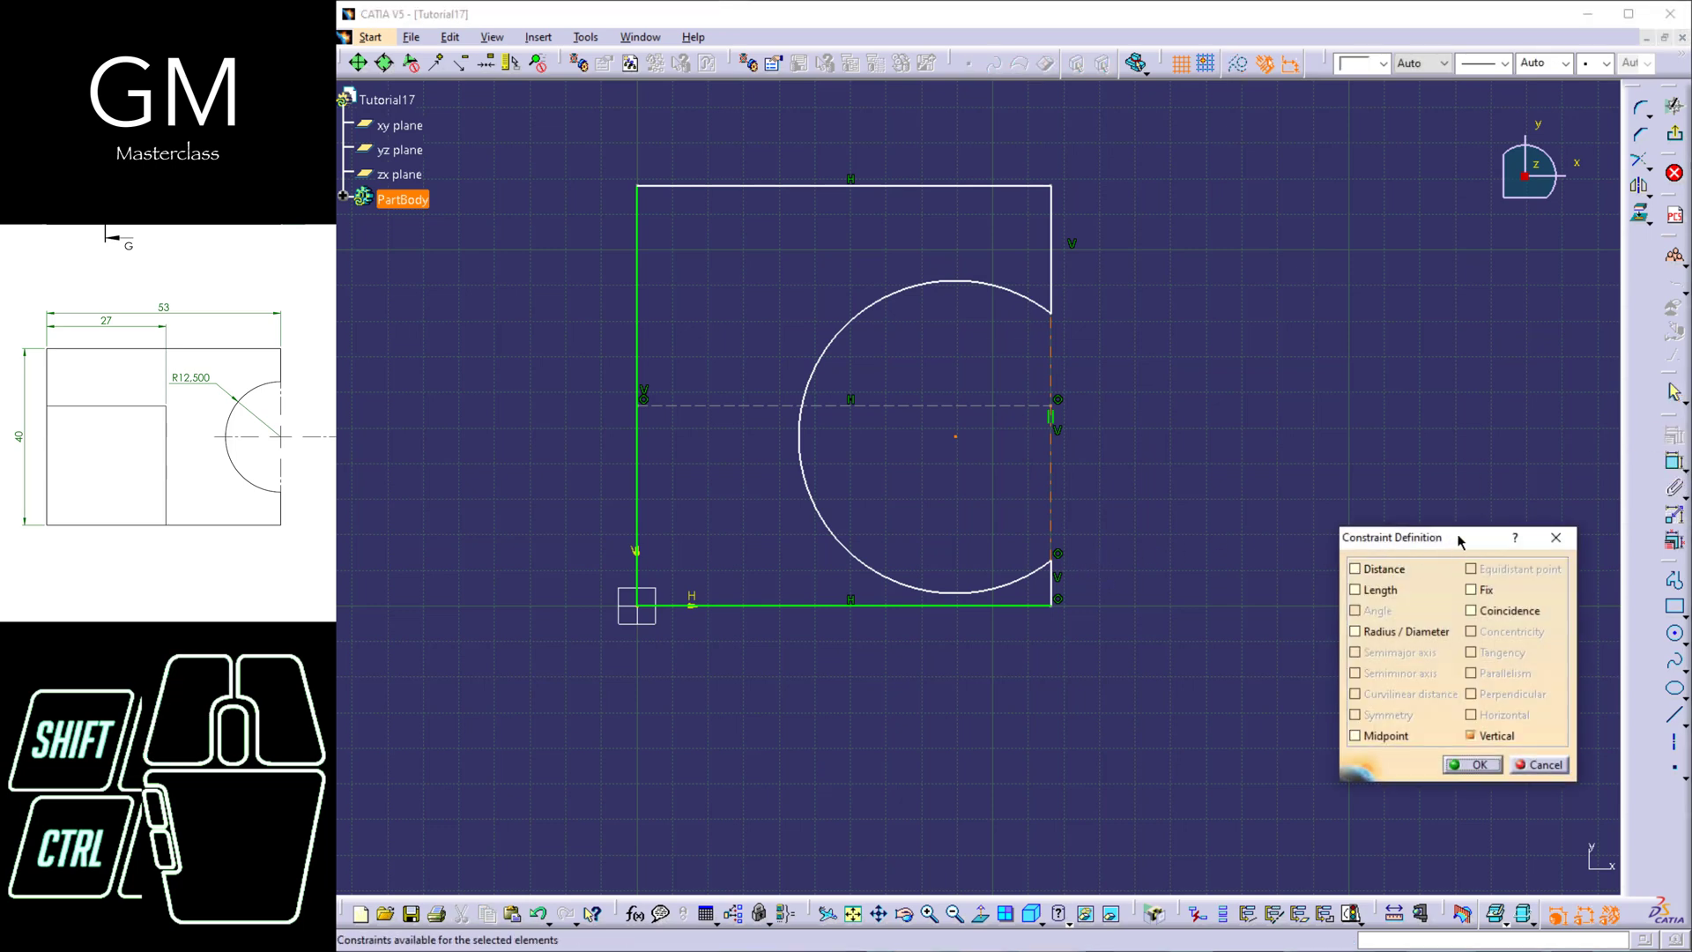
click(1489, 614)
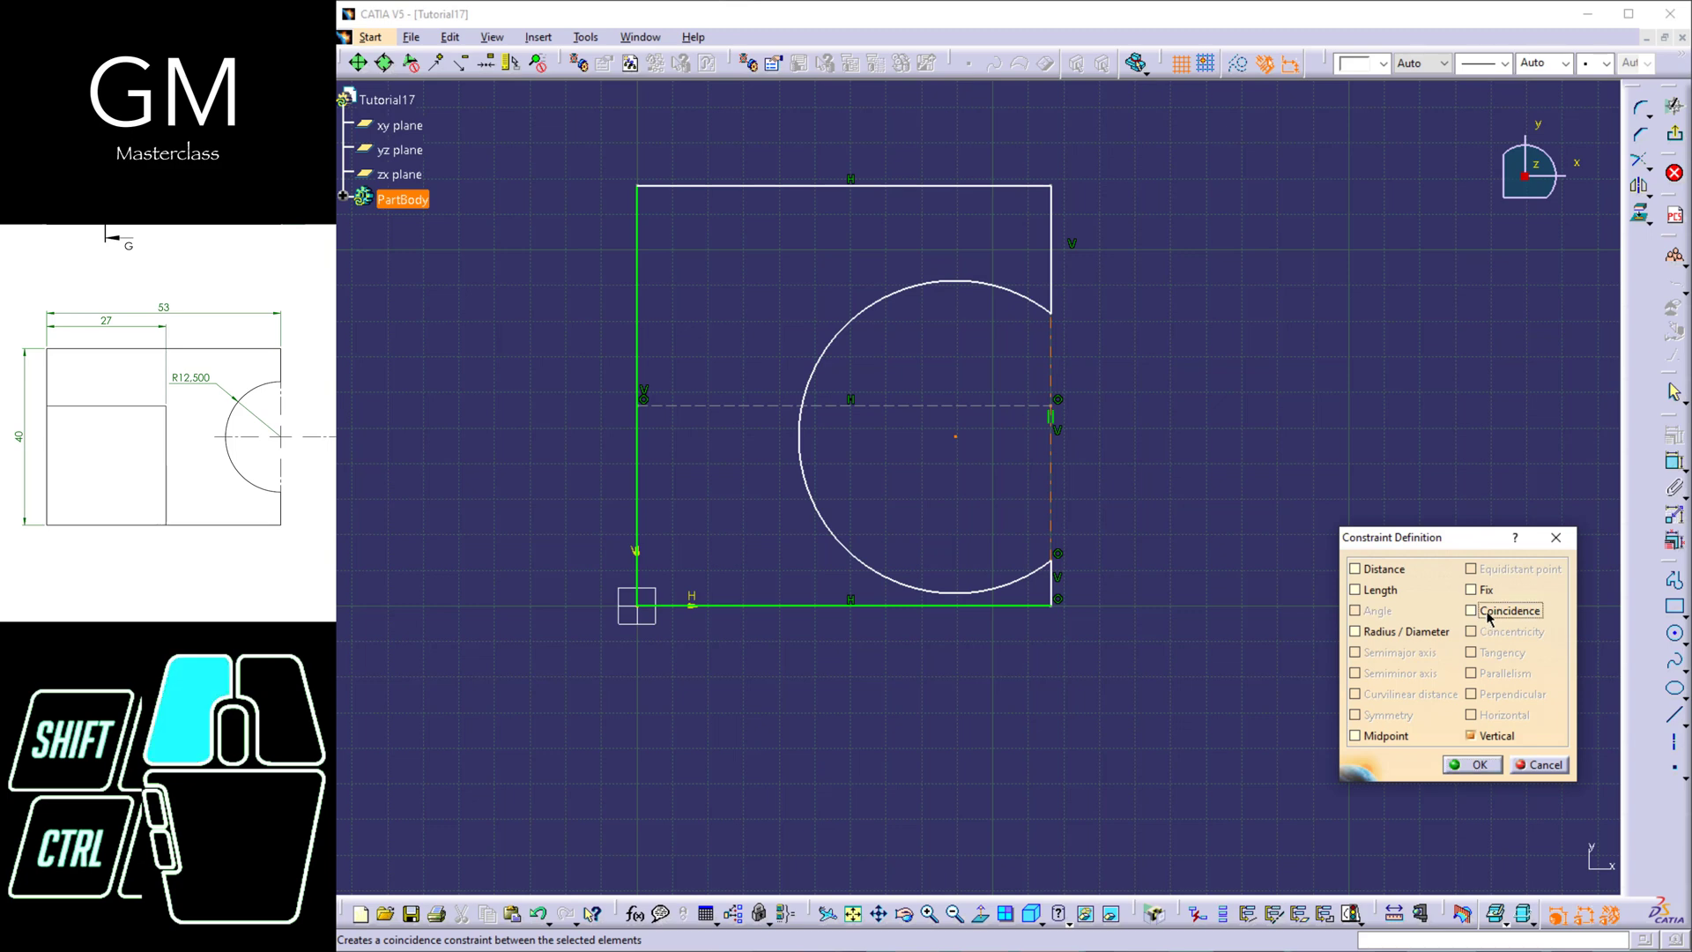
click(1468, 764)
click(1403, 622)
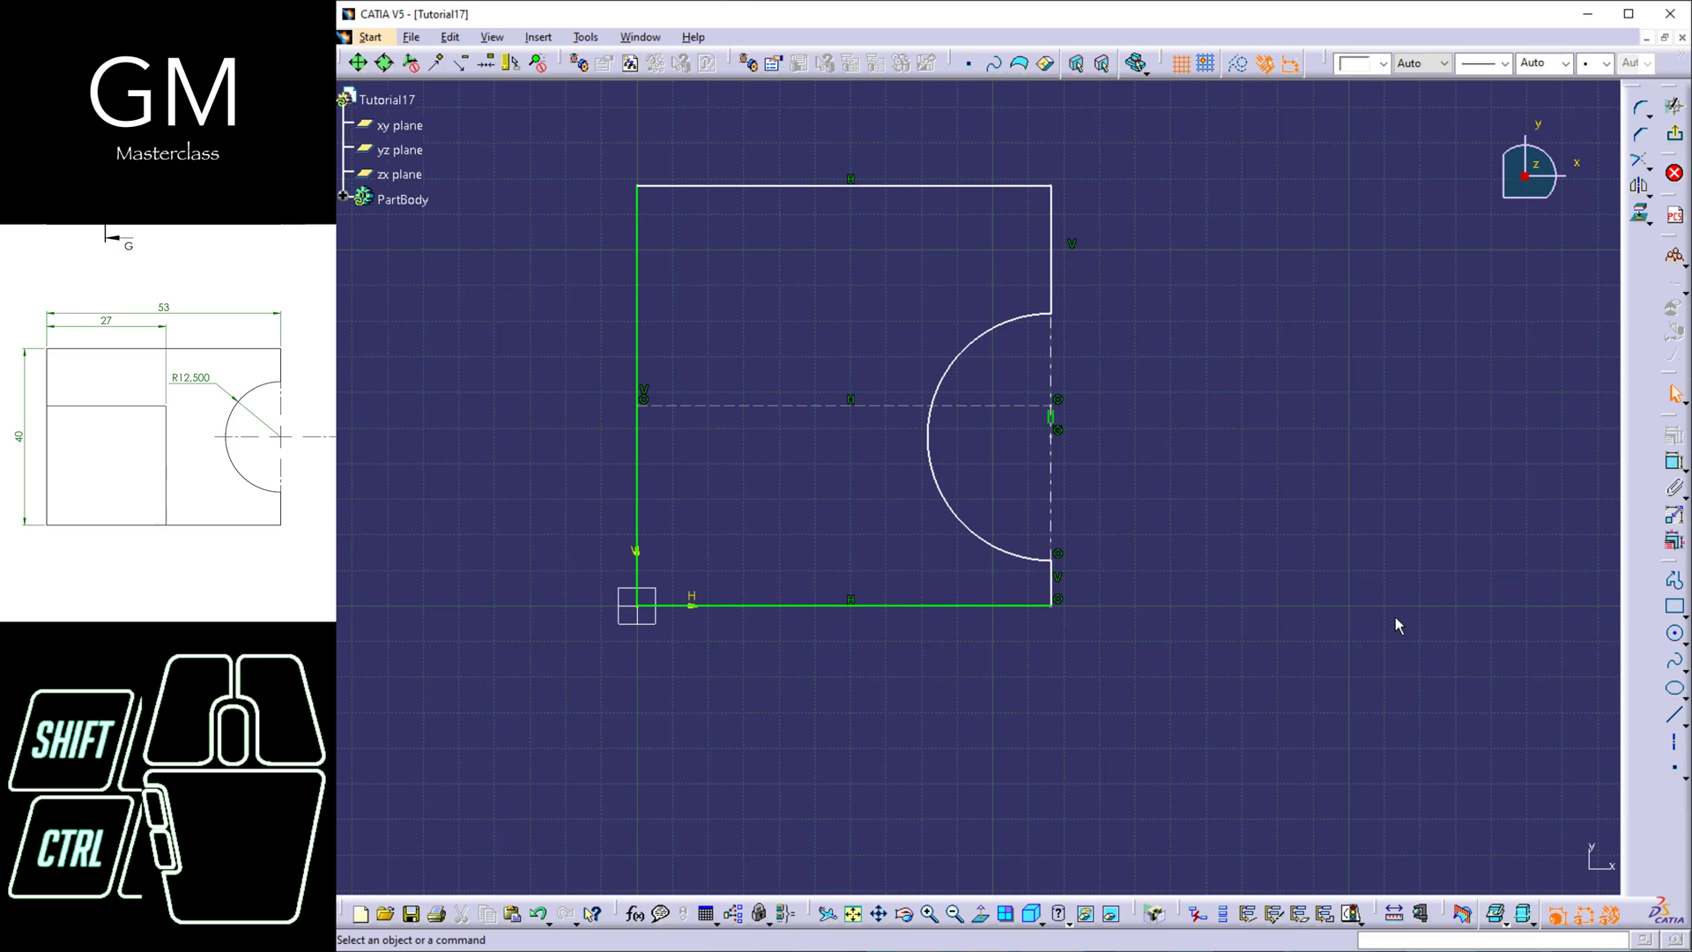
key(ctrl+z)
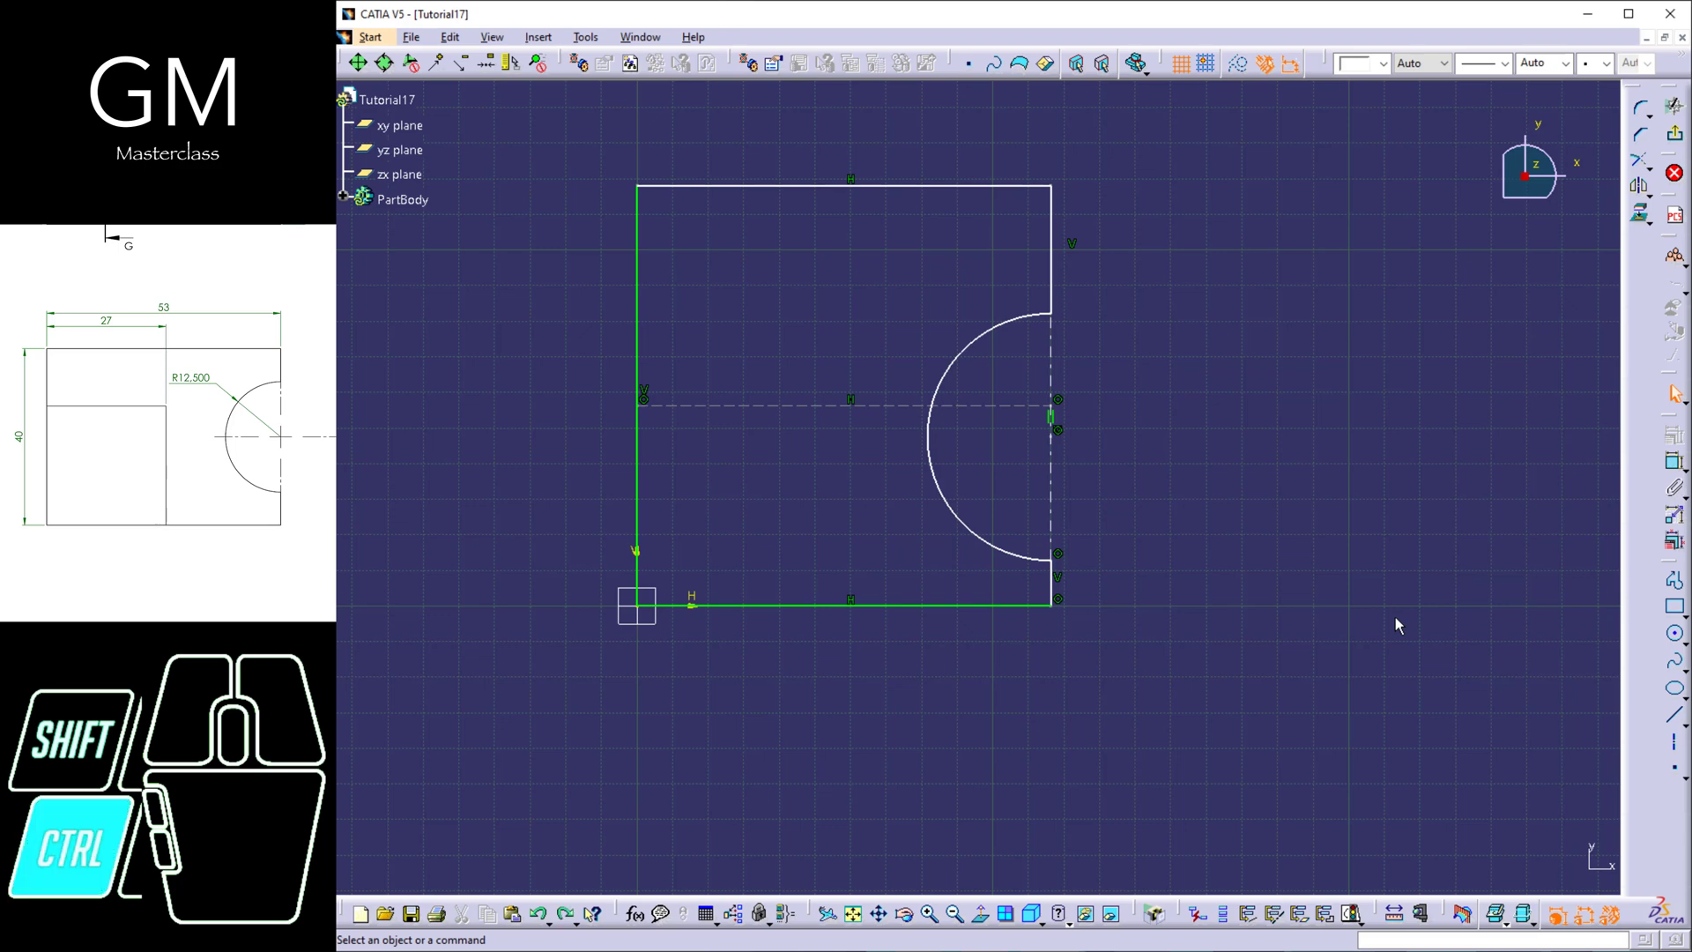
right_click(1050, 459)
mouse_move(1163, 738)
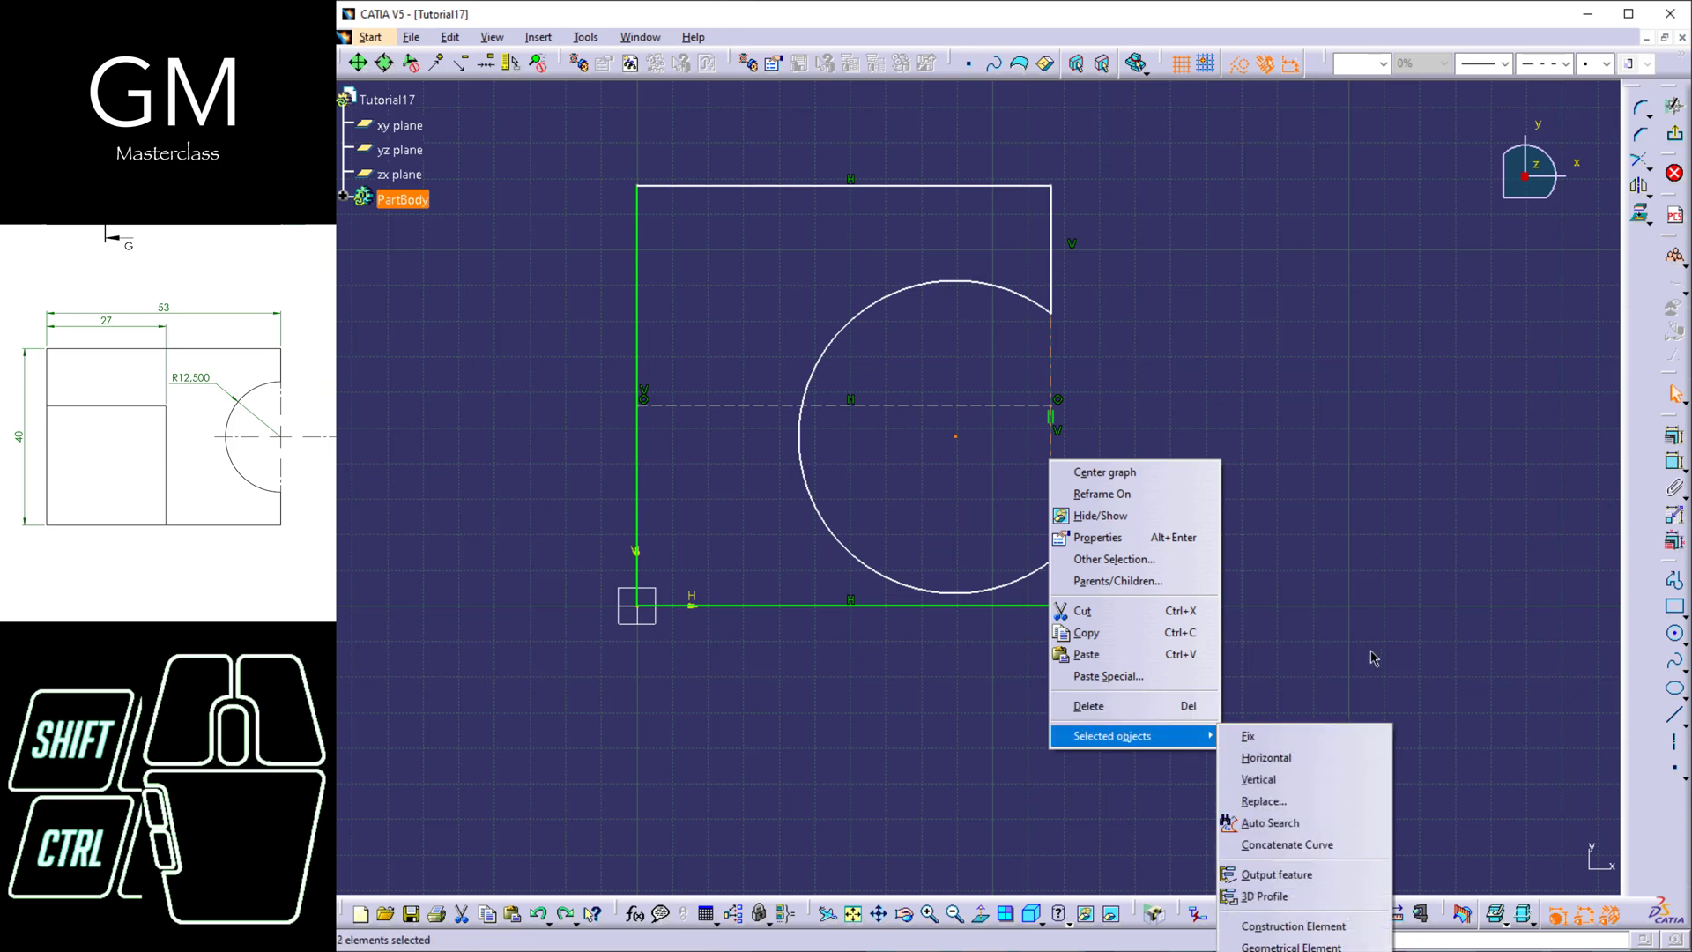
click(1289, 622)
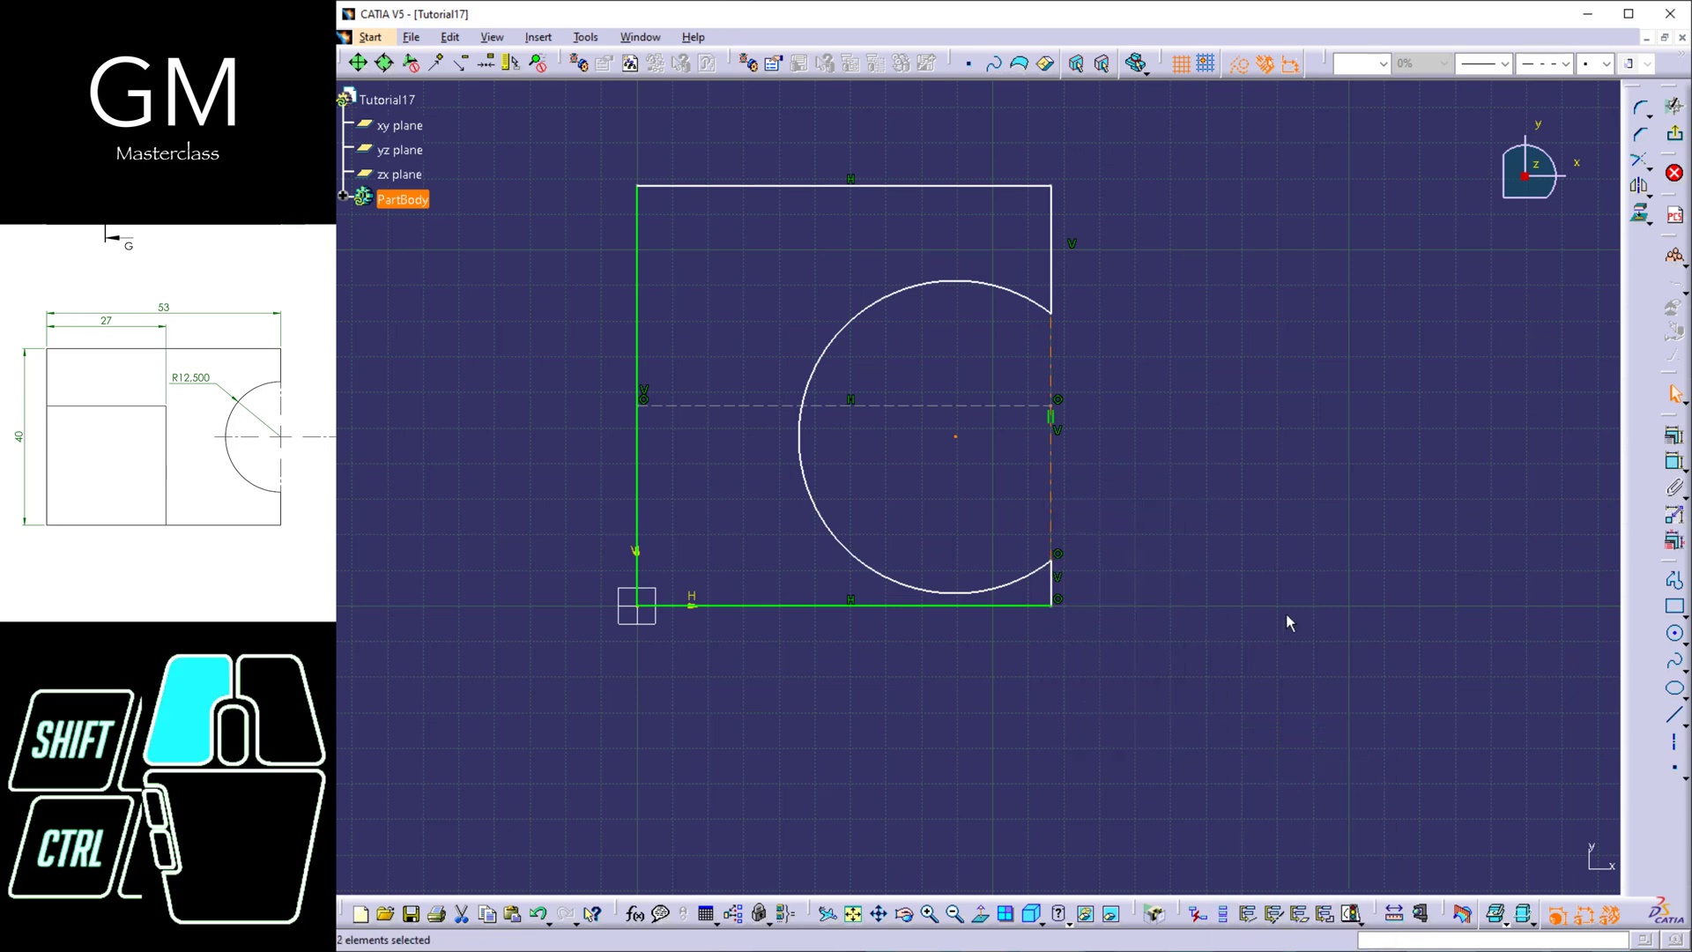
right_click(956, 438)
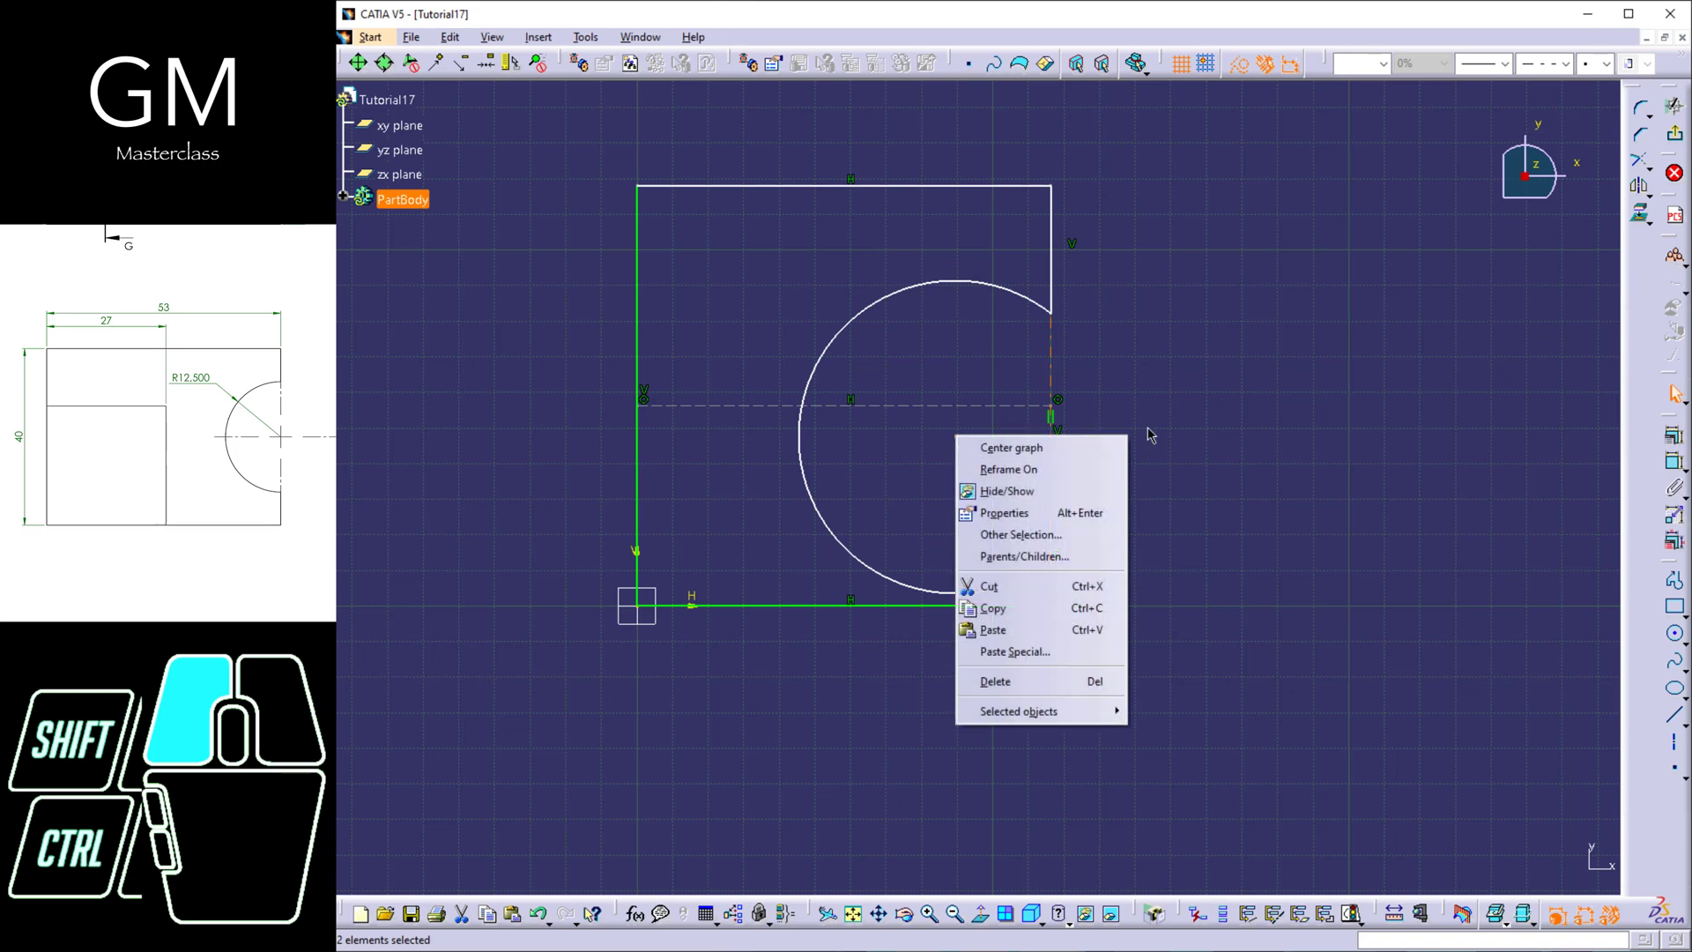
click(1149, 429)
click(1253, 424)
- Make the arc's centre coincident with the vertical axis and move it inwards and upwards
click(1667, 457)
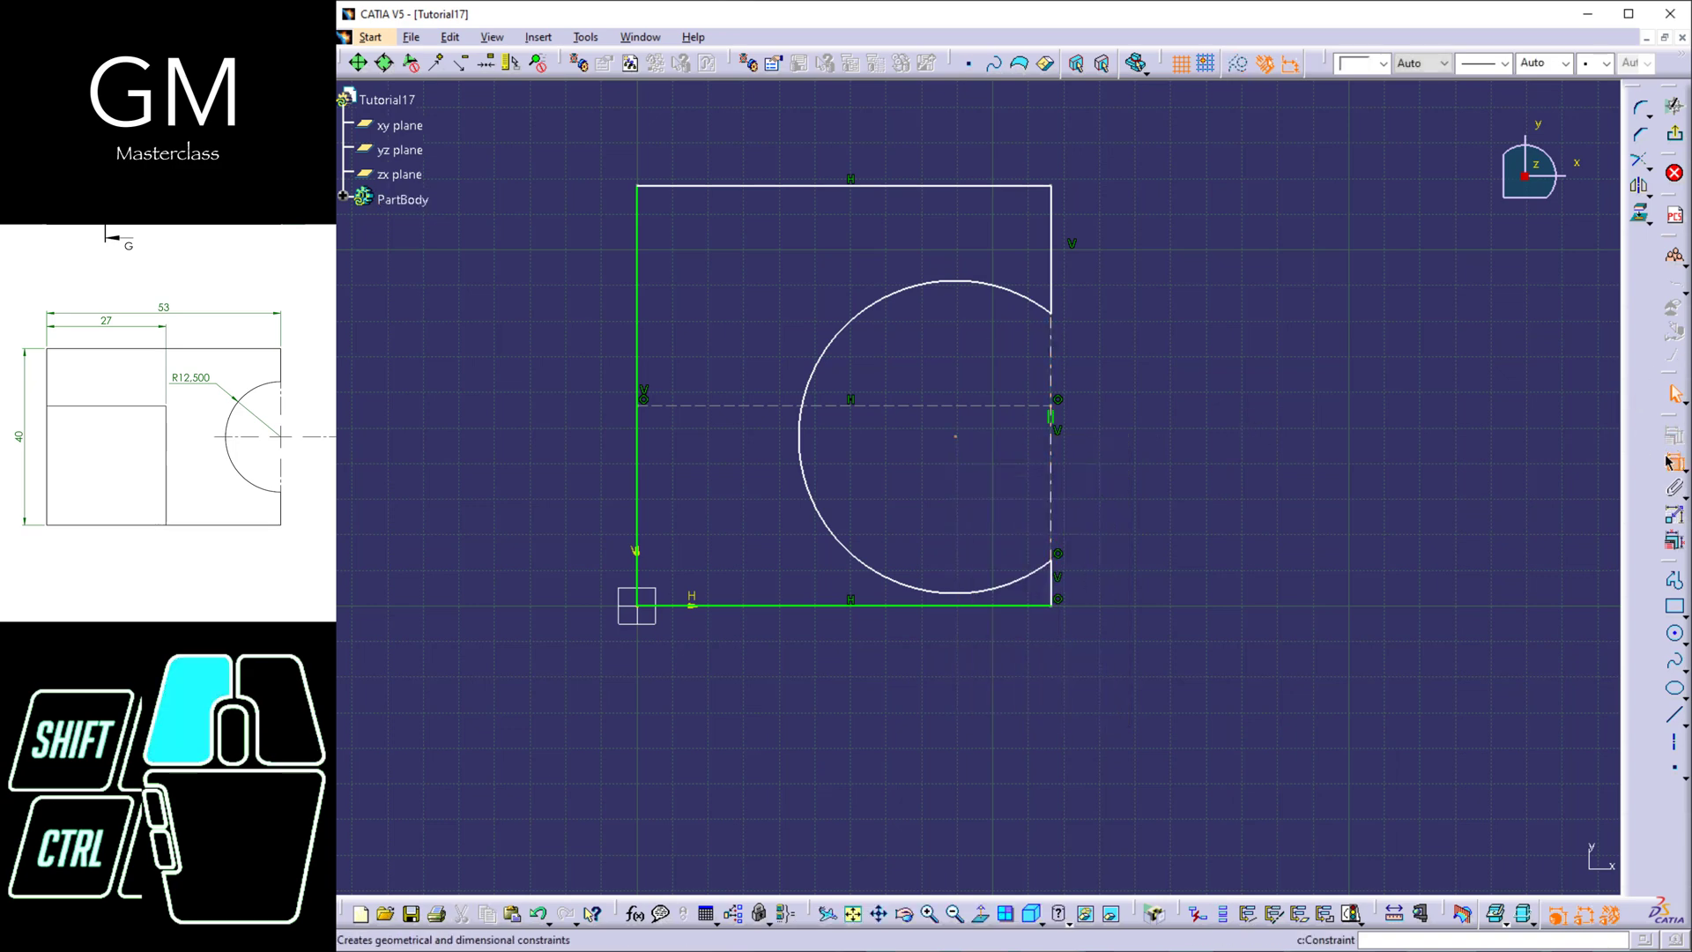
click(1051, 465)
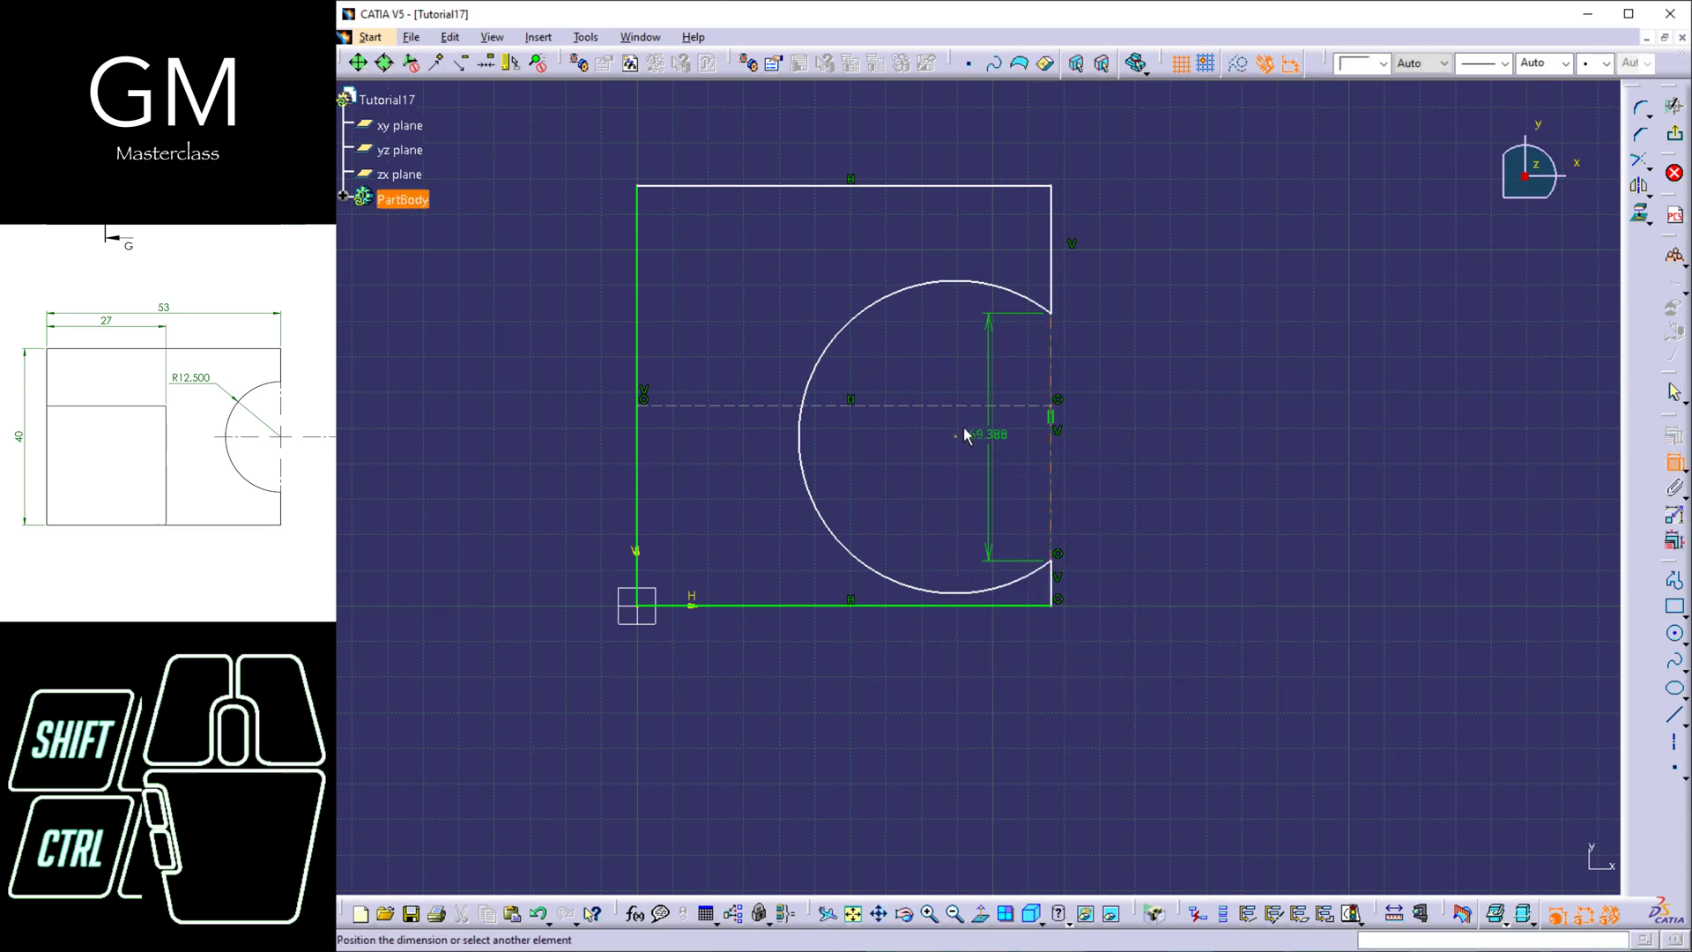
click(954, 437)
right_click(980, 377)
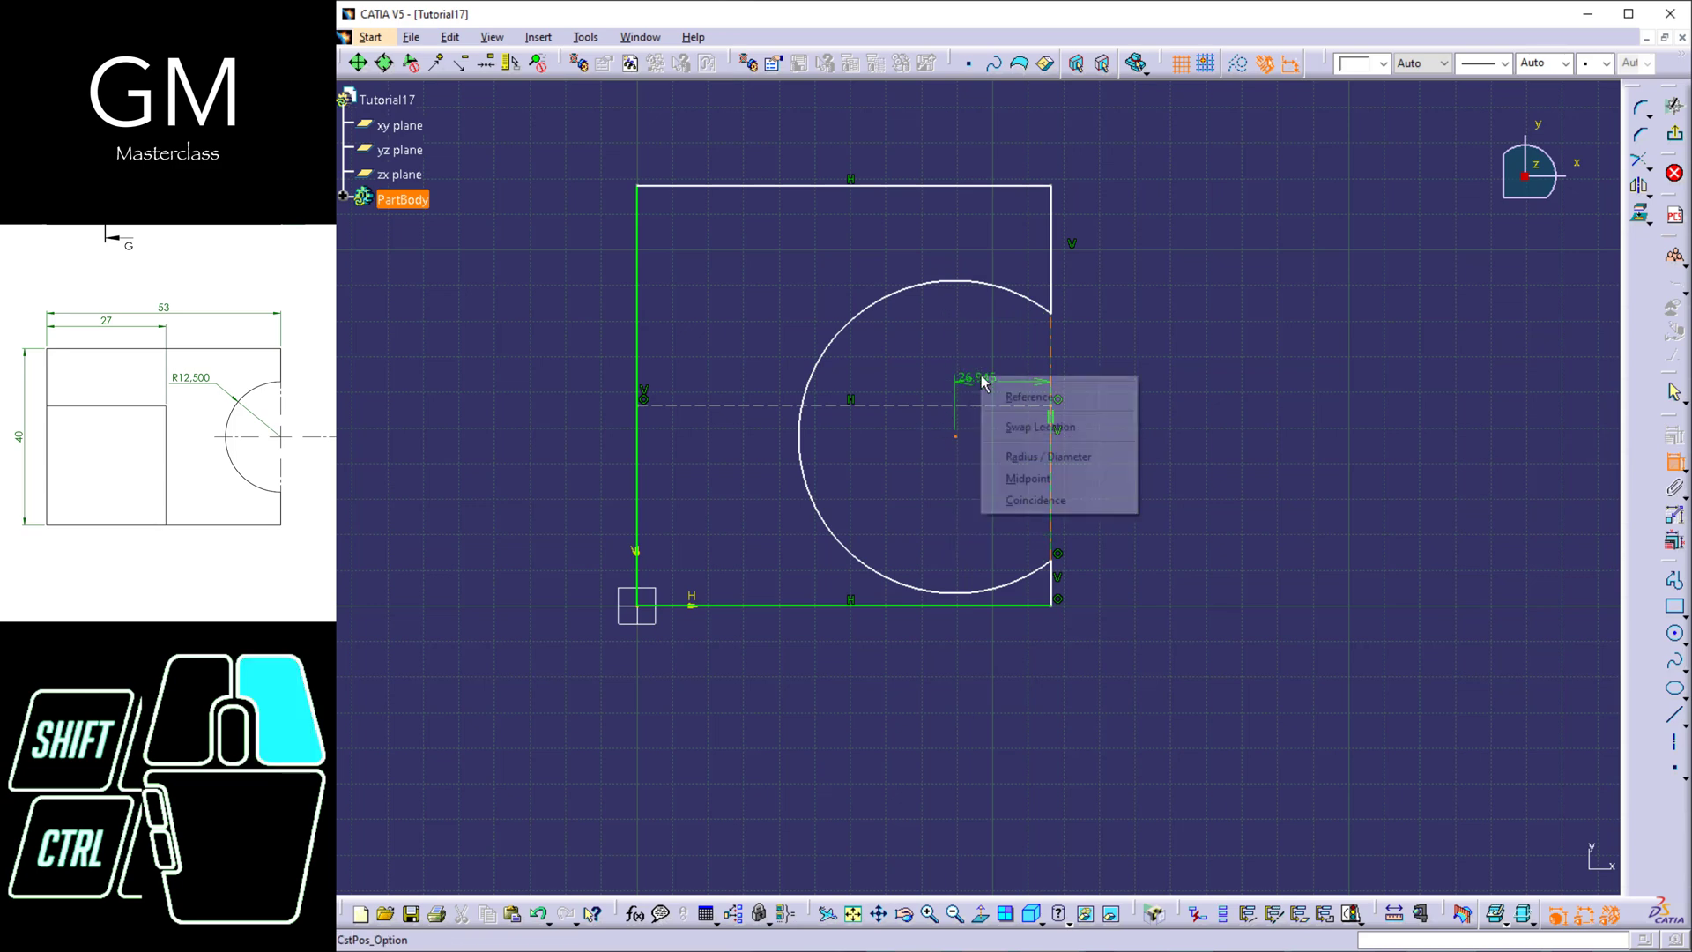
click(1040, 500)
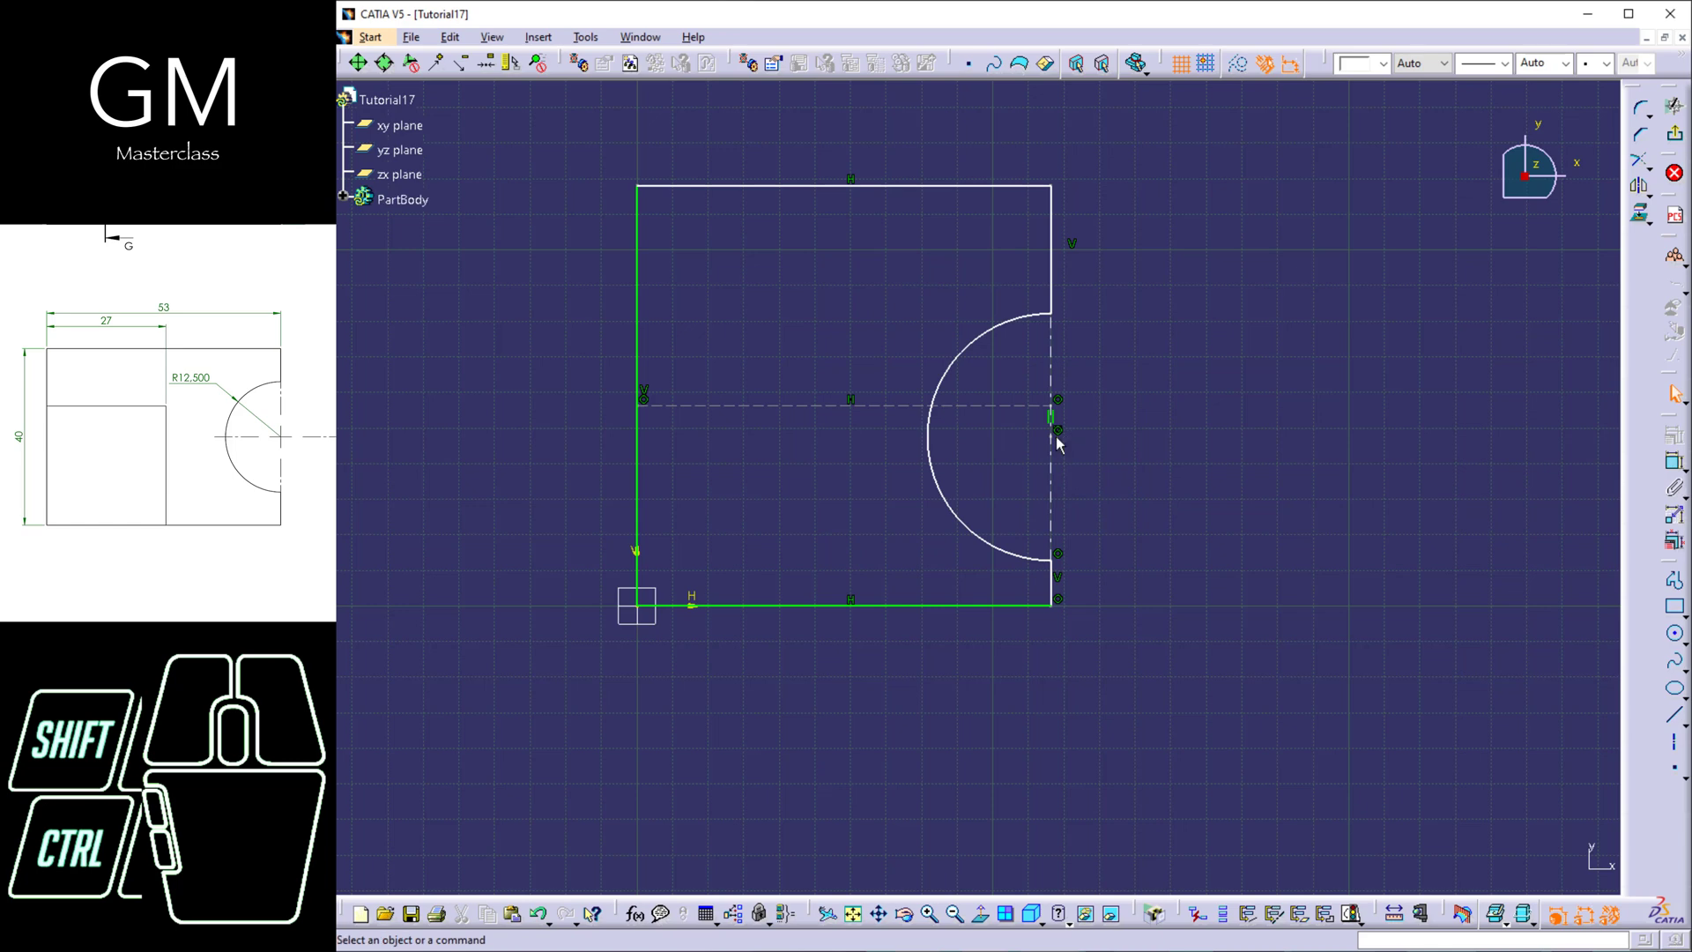
drag(1057, 436, 957, 394)
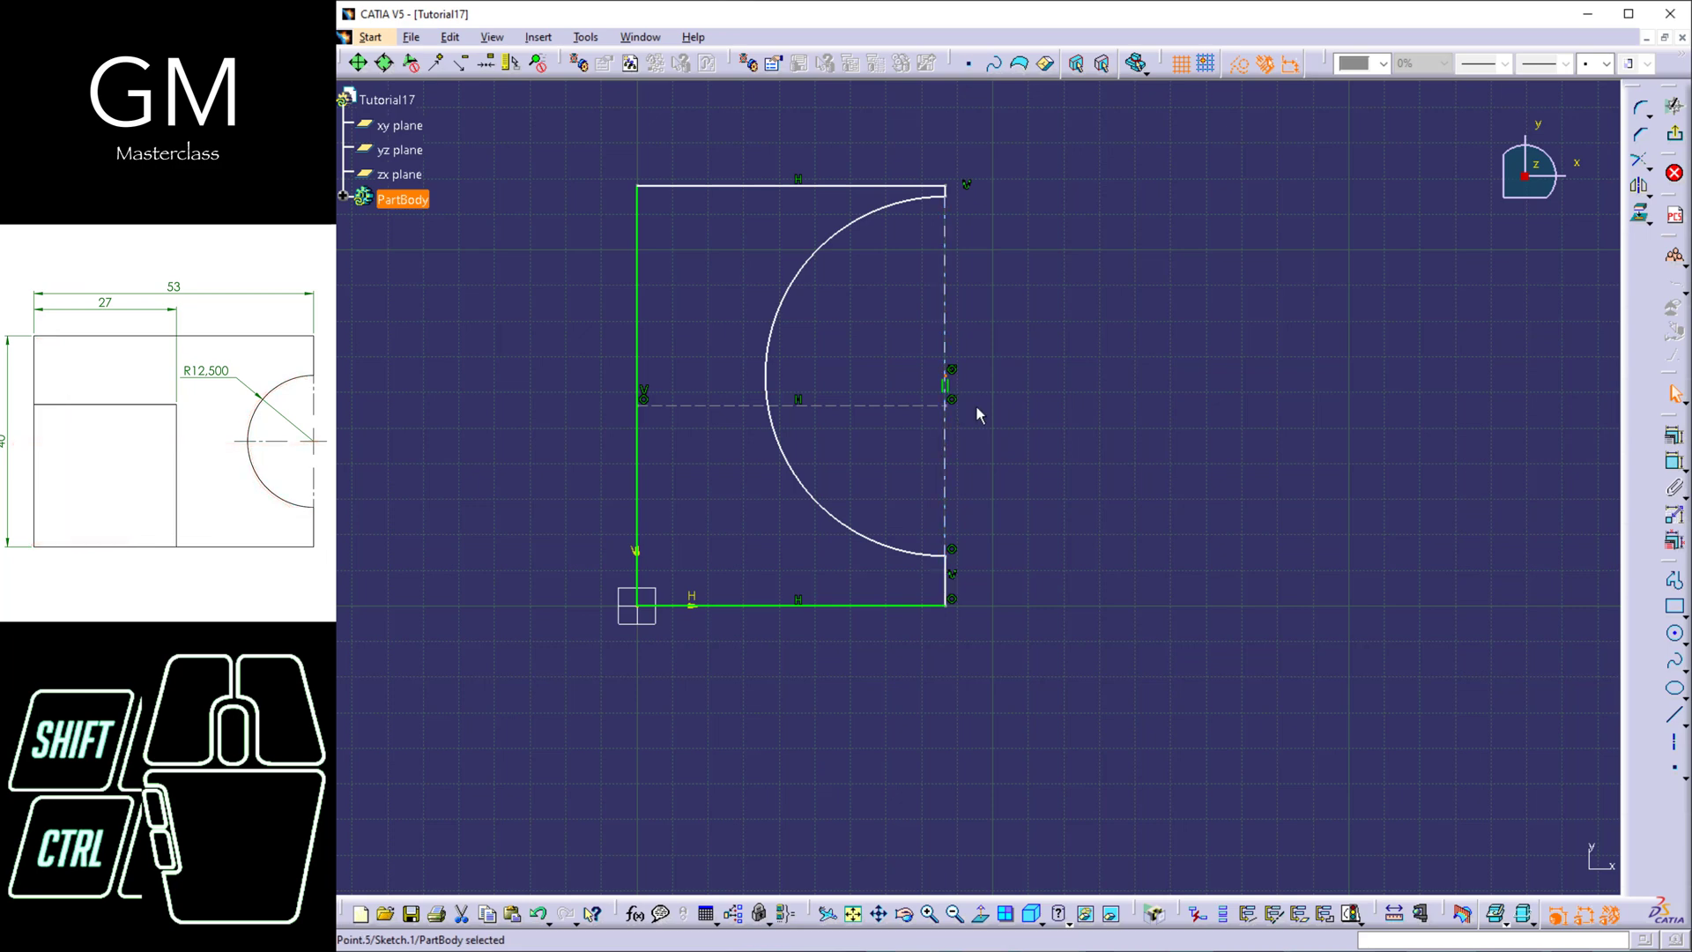
click(972, 401)
- Check which constraints are set between the arc's centre and the vertical axis
click(946, 380)
ctrl+click(958, 407)
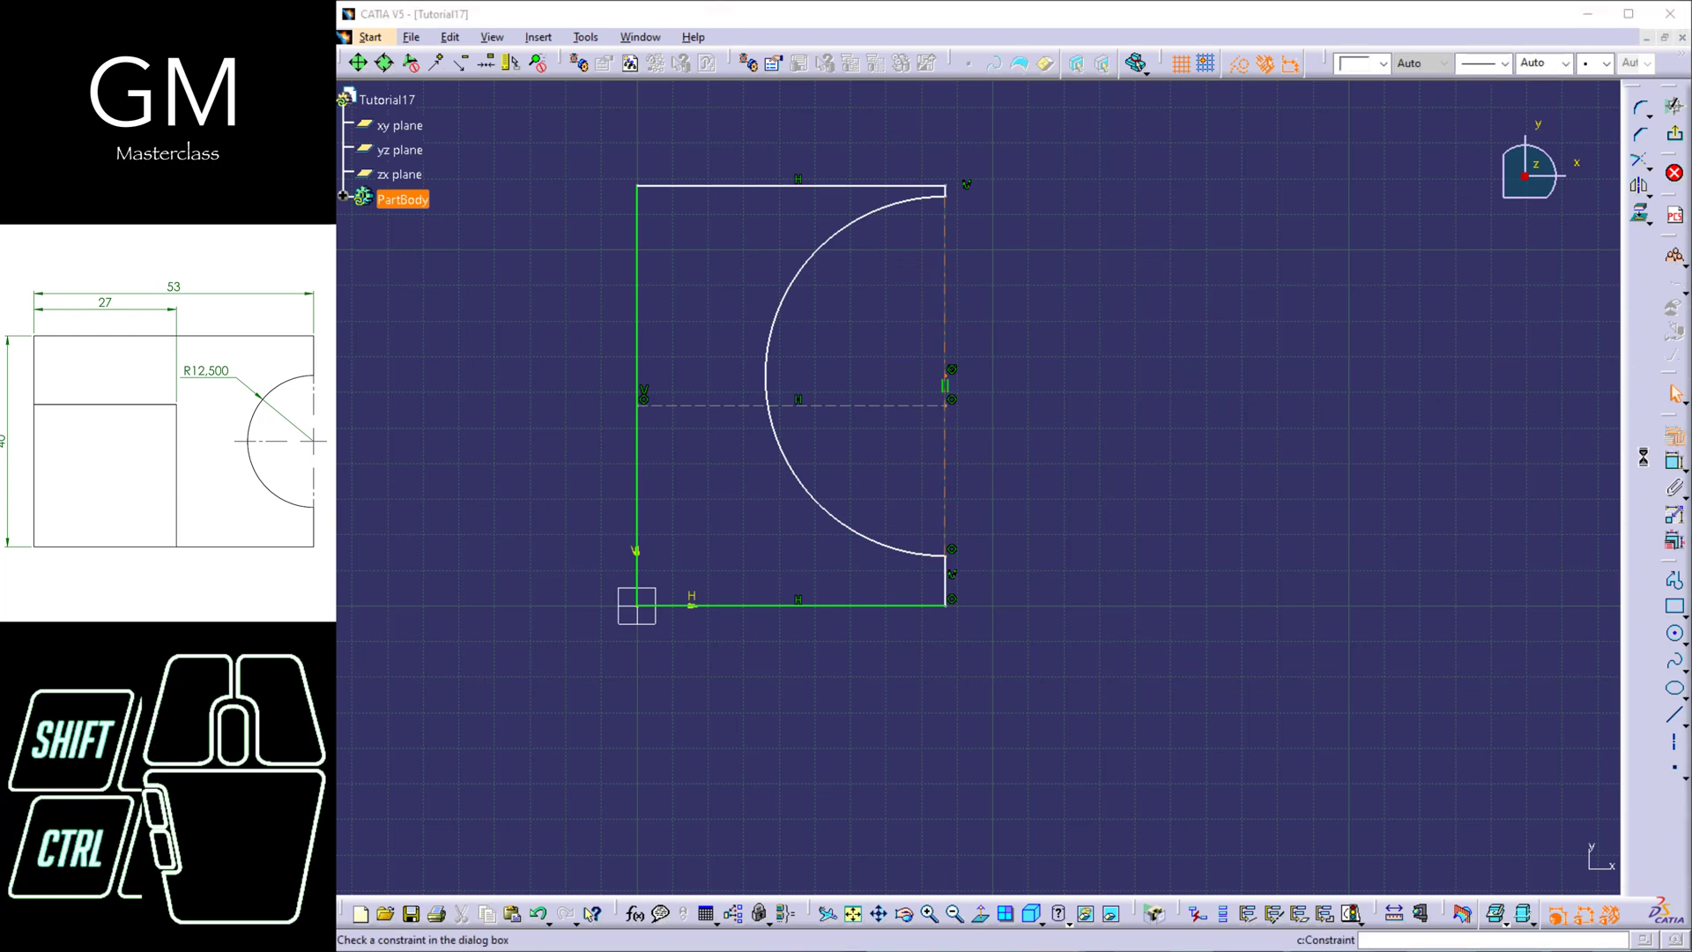
click(1673, 307)
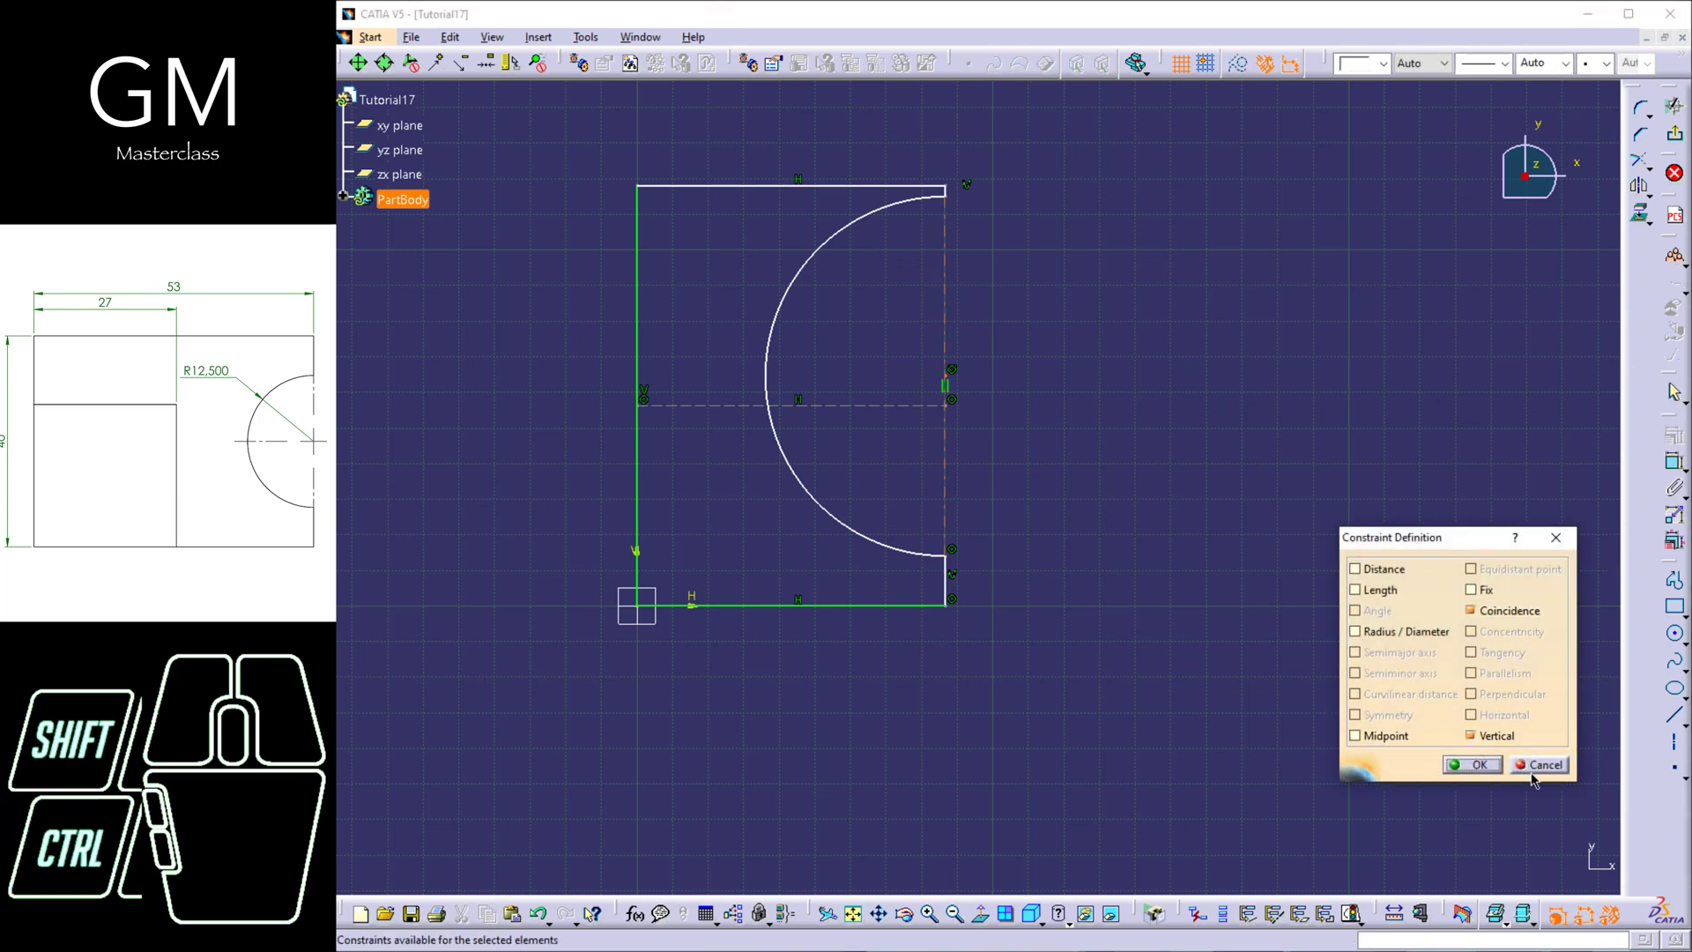
click(1471, 764)
- Move the horizontal axis's right endpoint inwards and downwards, and the arc's centre outwards and upwards
click(948, 405)
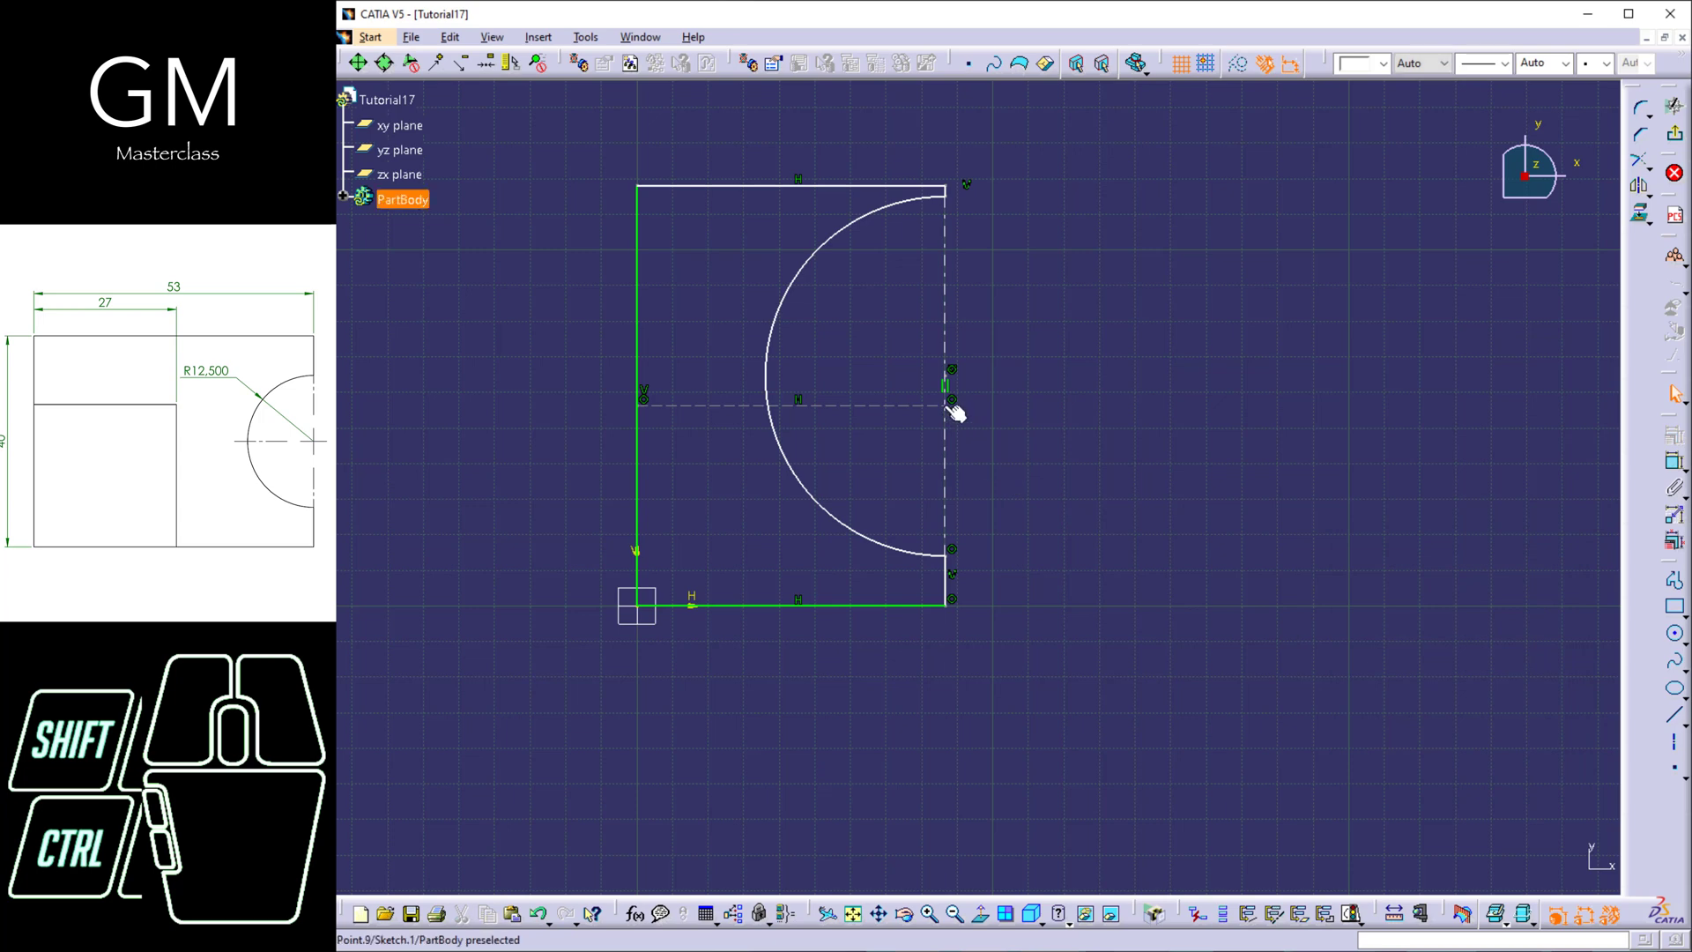
key(ctrl)
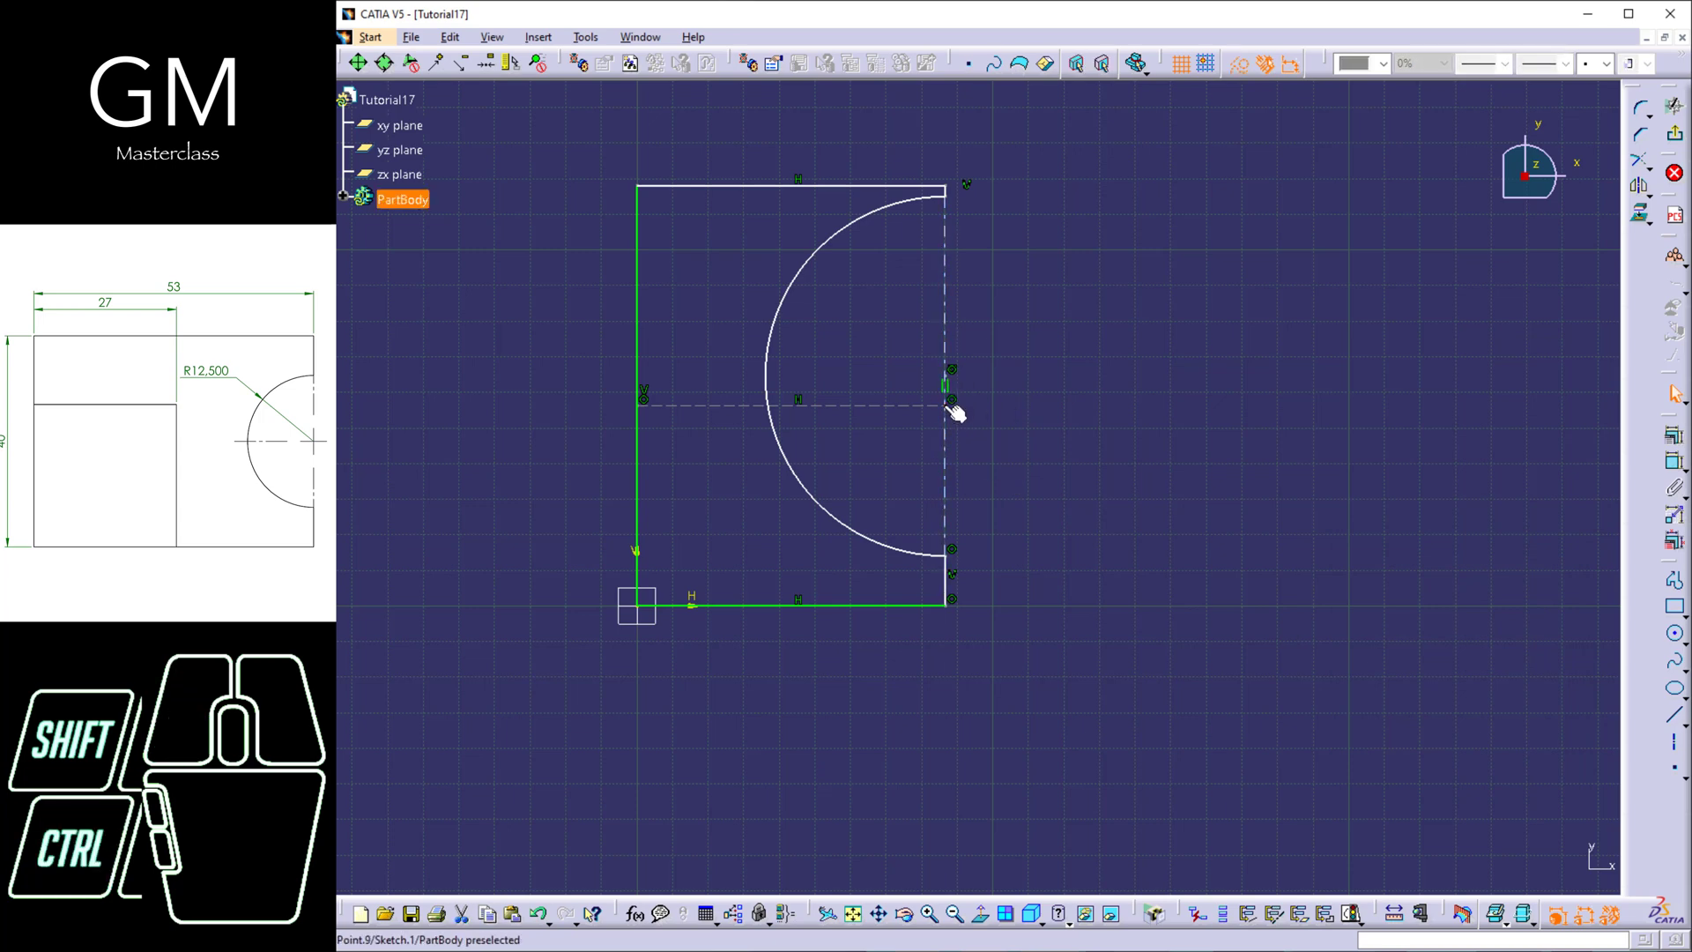
drag(952, 413, 899, 449)
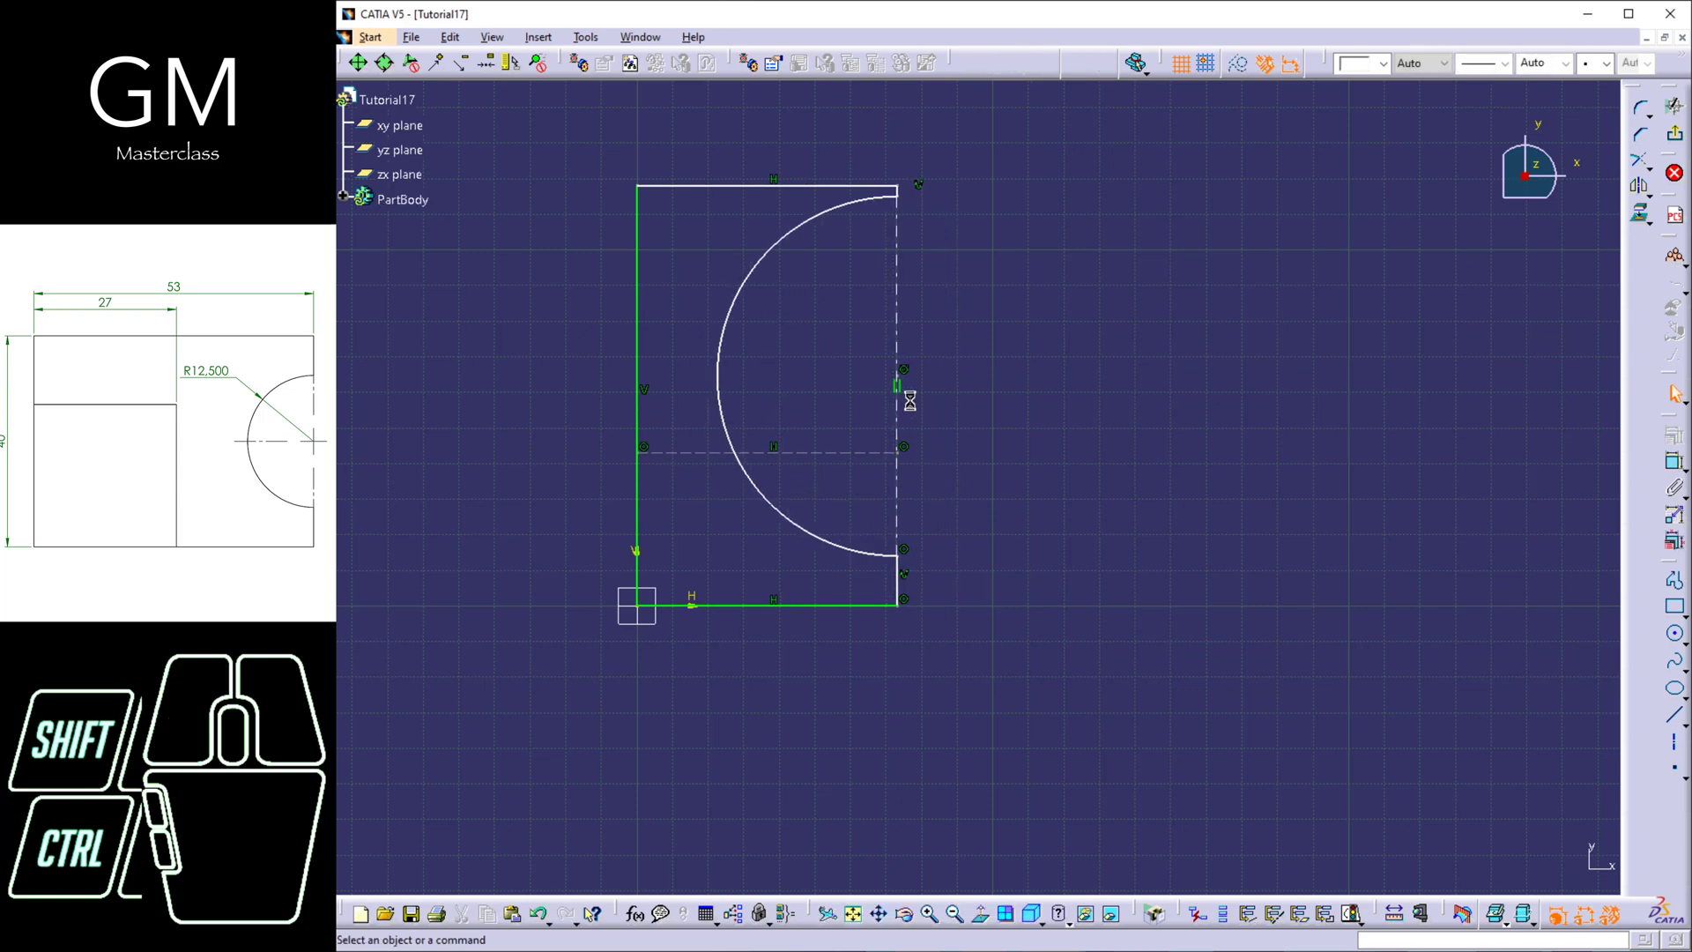
mouse_move(905, 377)
mouse_down()
mouse_move(910, 345)
mouse_move(941, 335)
mouse_up()
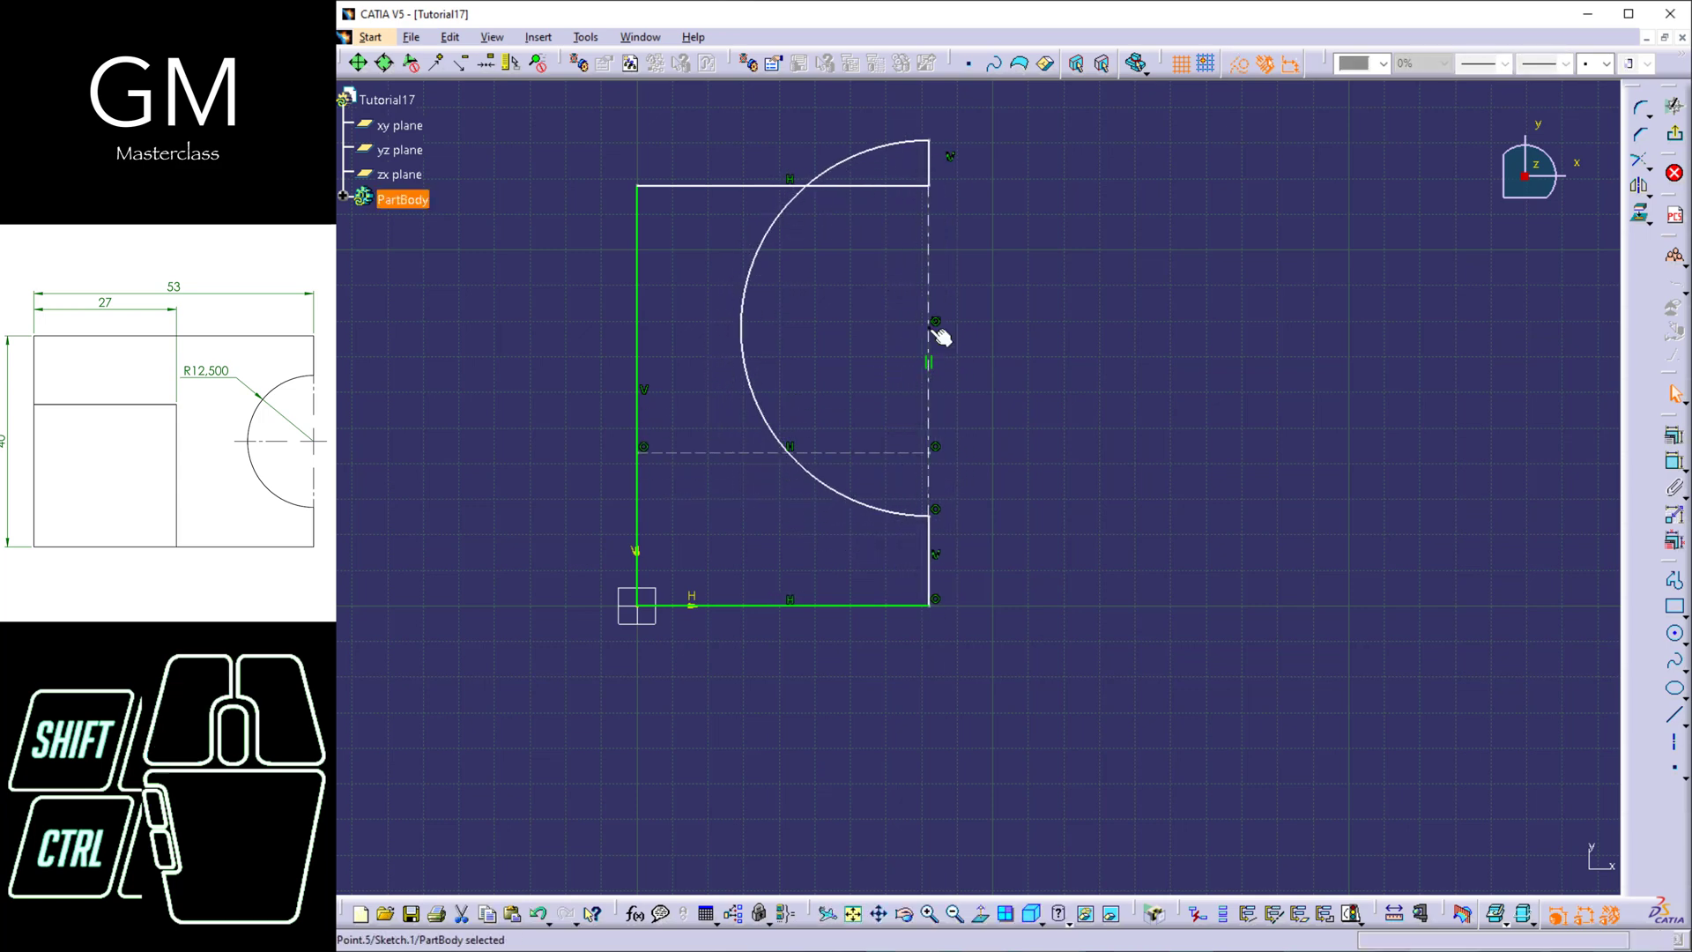
- Apply a Coincidence constraint between the arc's centre and the horizontal axis's outer endpoint
ctrl+click(936, 449)
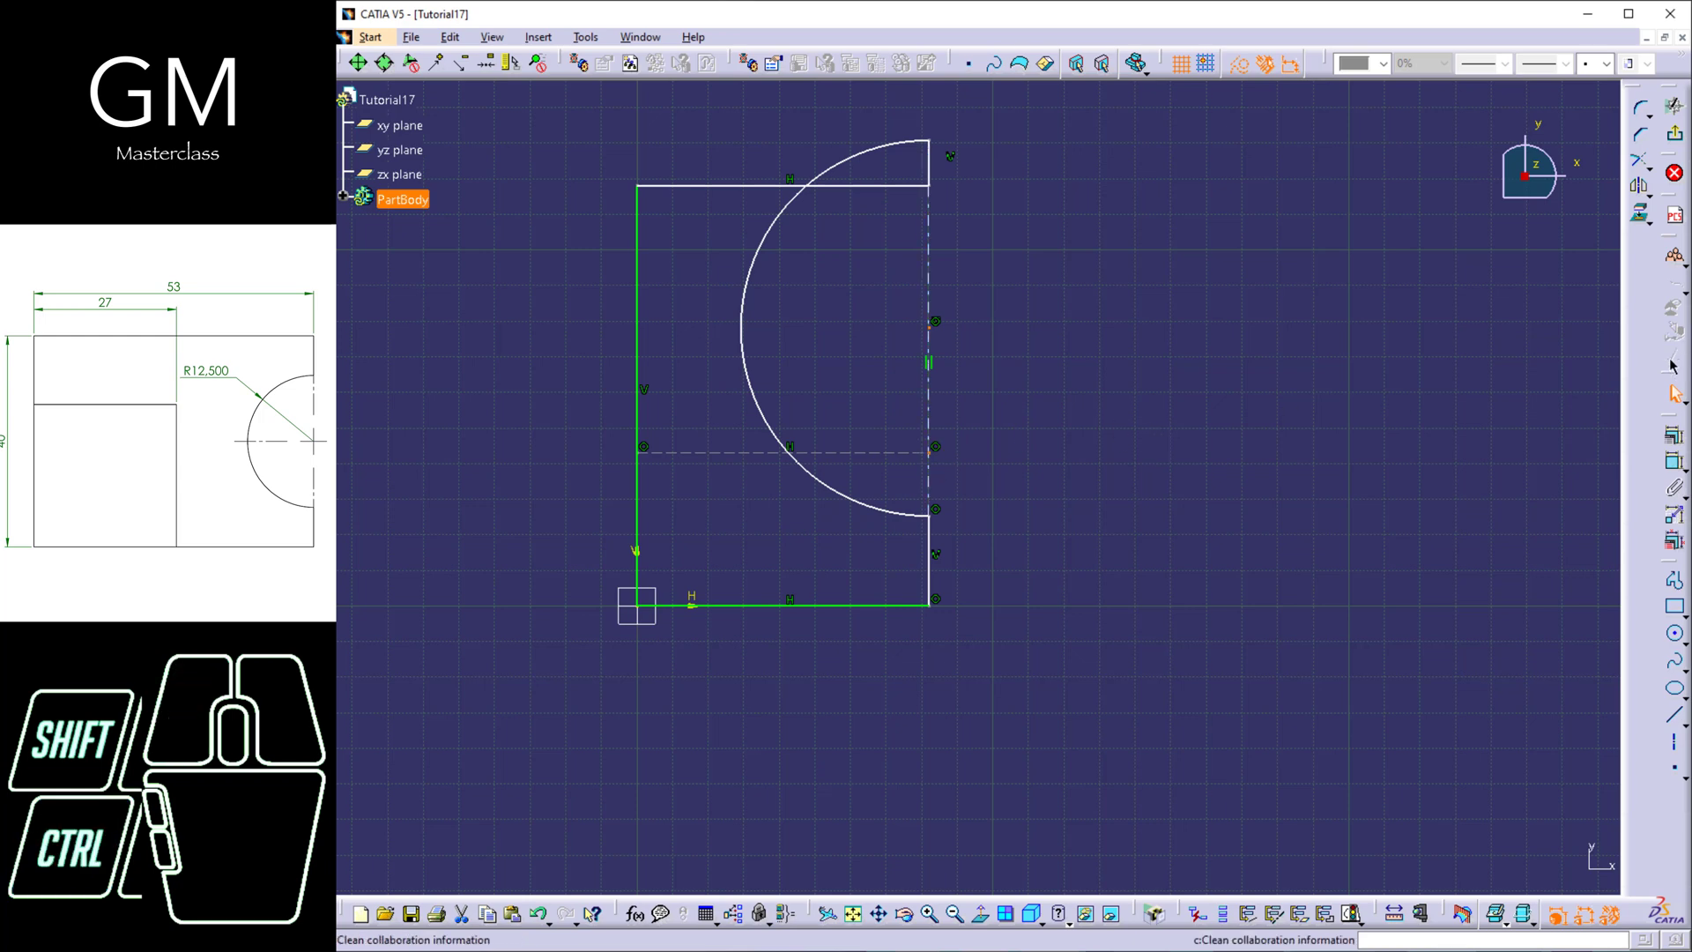
click(1673, 436)
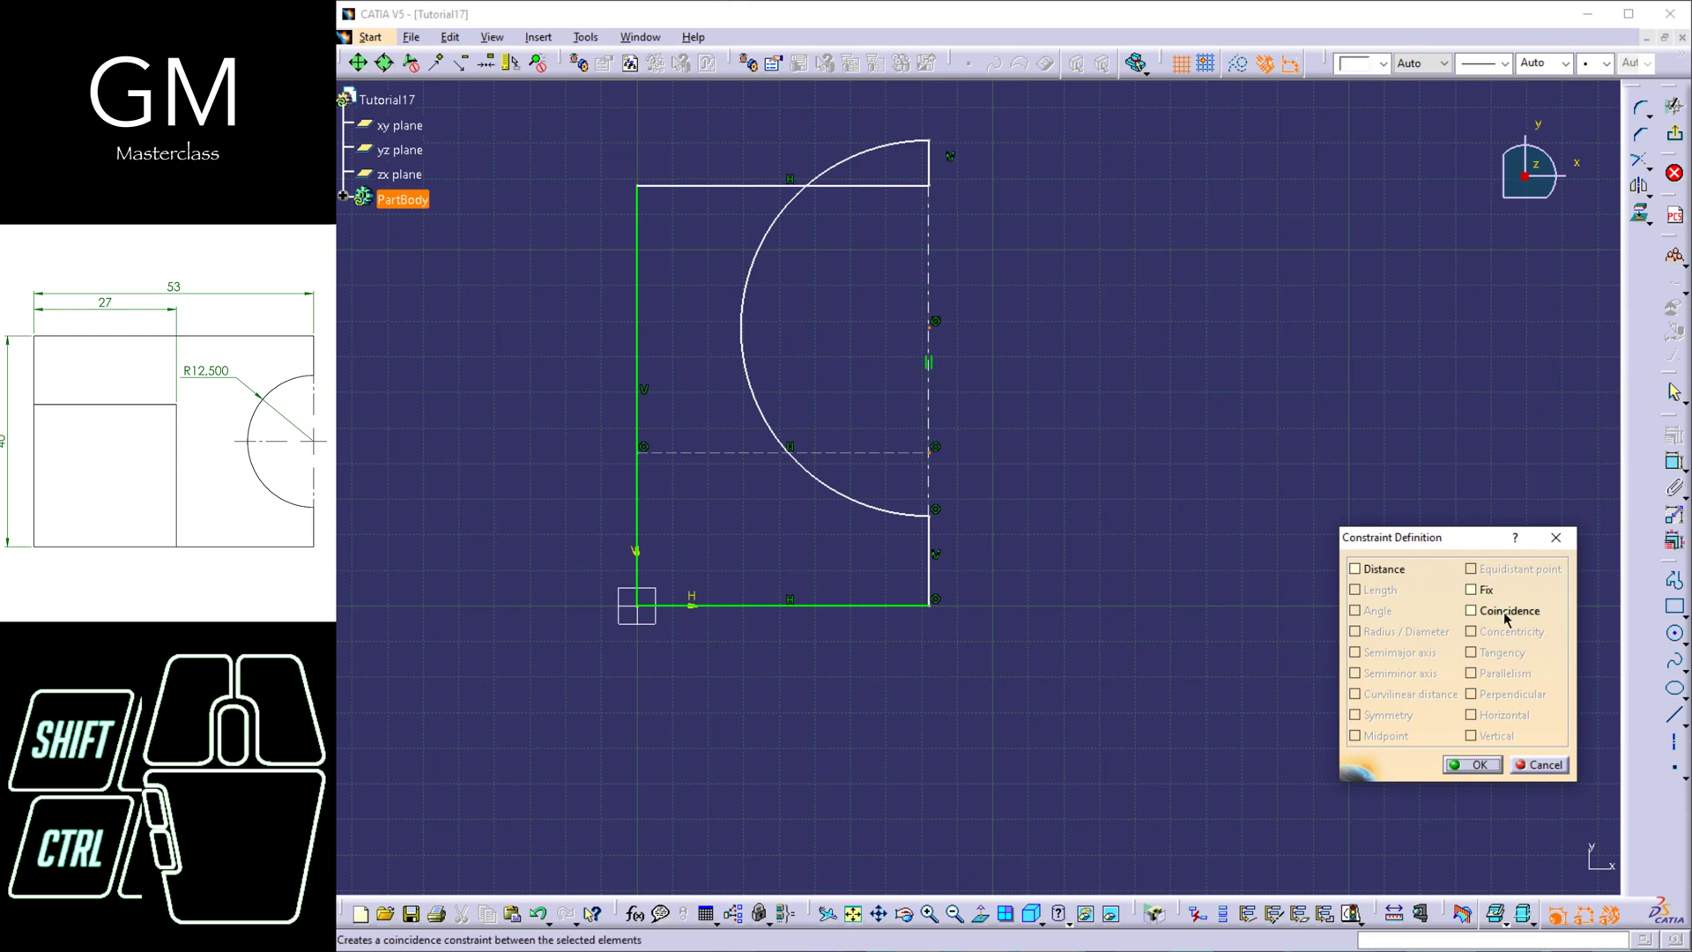
click(1505, 610)
click(1472, 764)
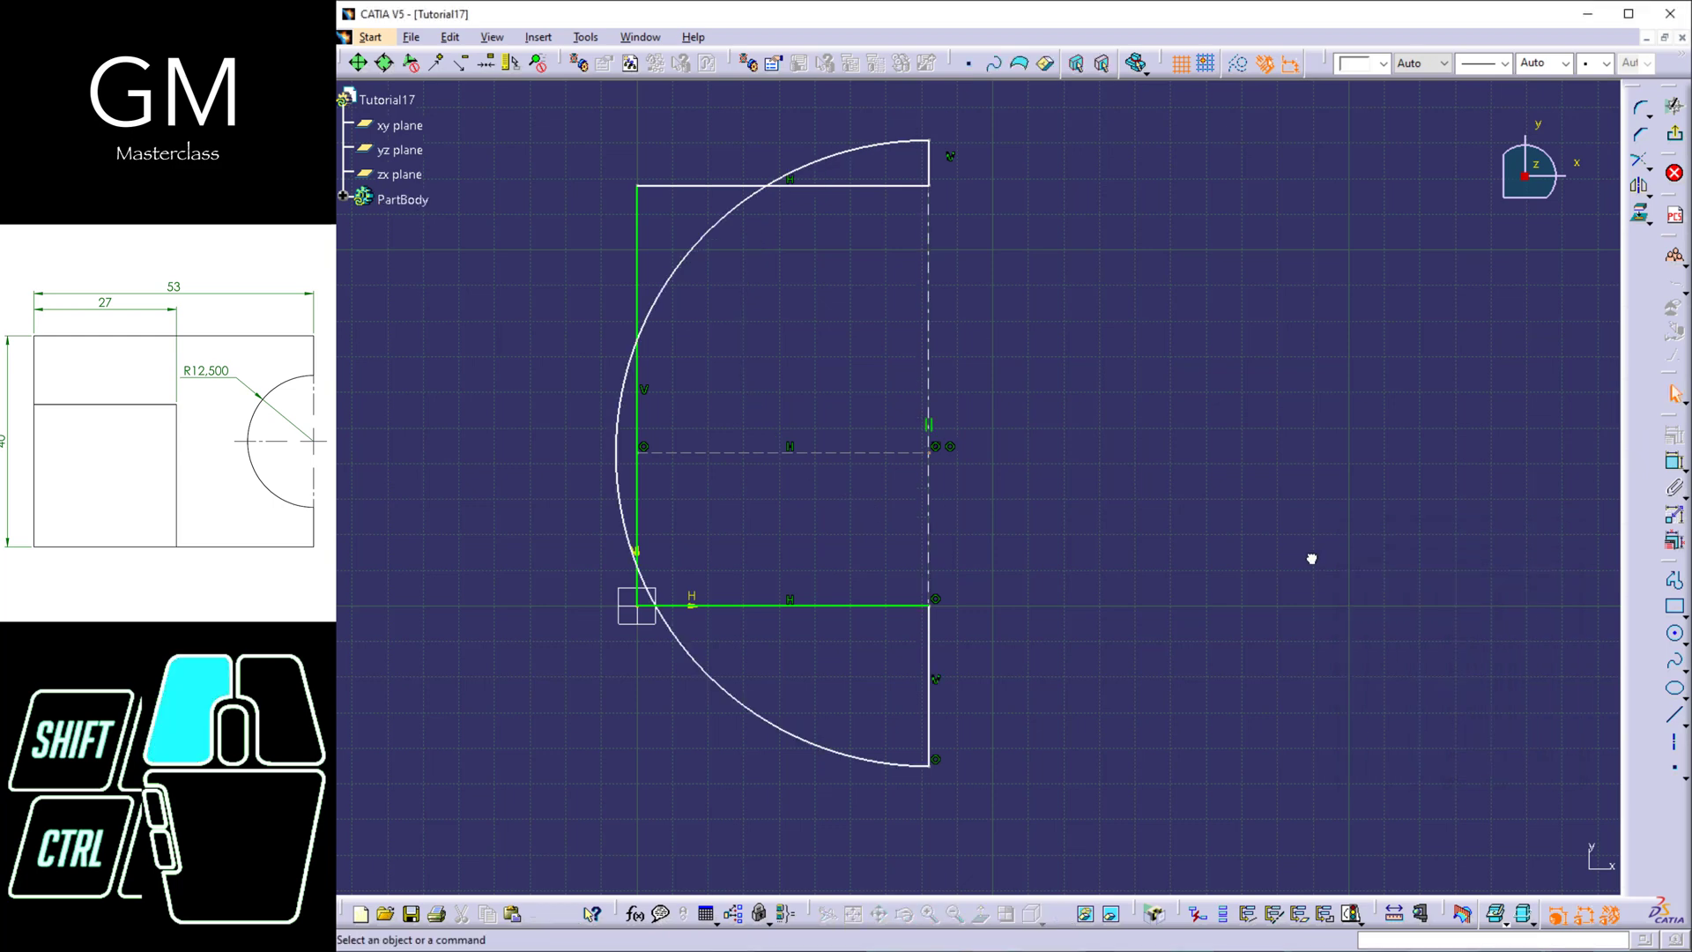
- Move the arc outwards to widen the profile, shrink it by raising its lower endpoint, and raise the horizontal axis inside the profile
click(779, 200)
mouse_move(779, 201)
mouse_down()
mouse_move(1027, 264)
mouse_move(1060, 321)
mouse_up()
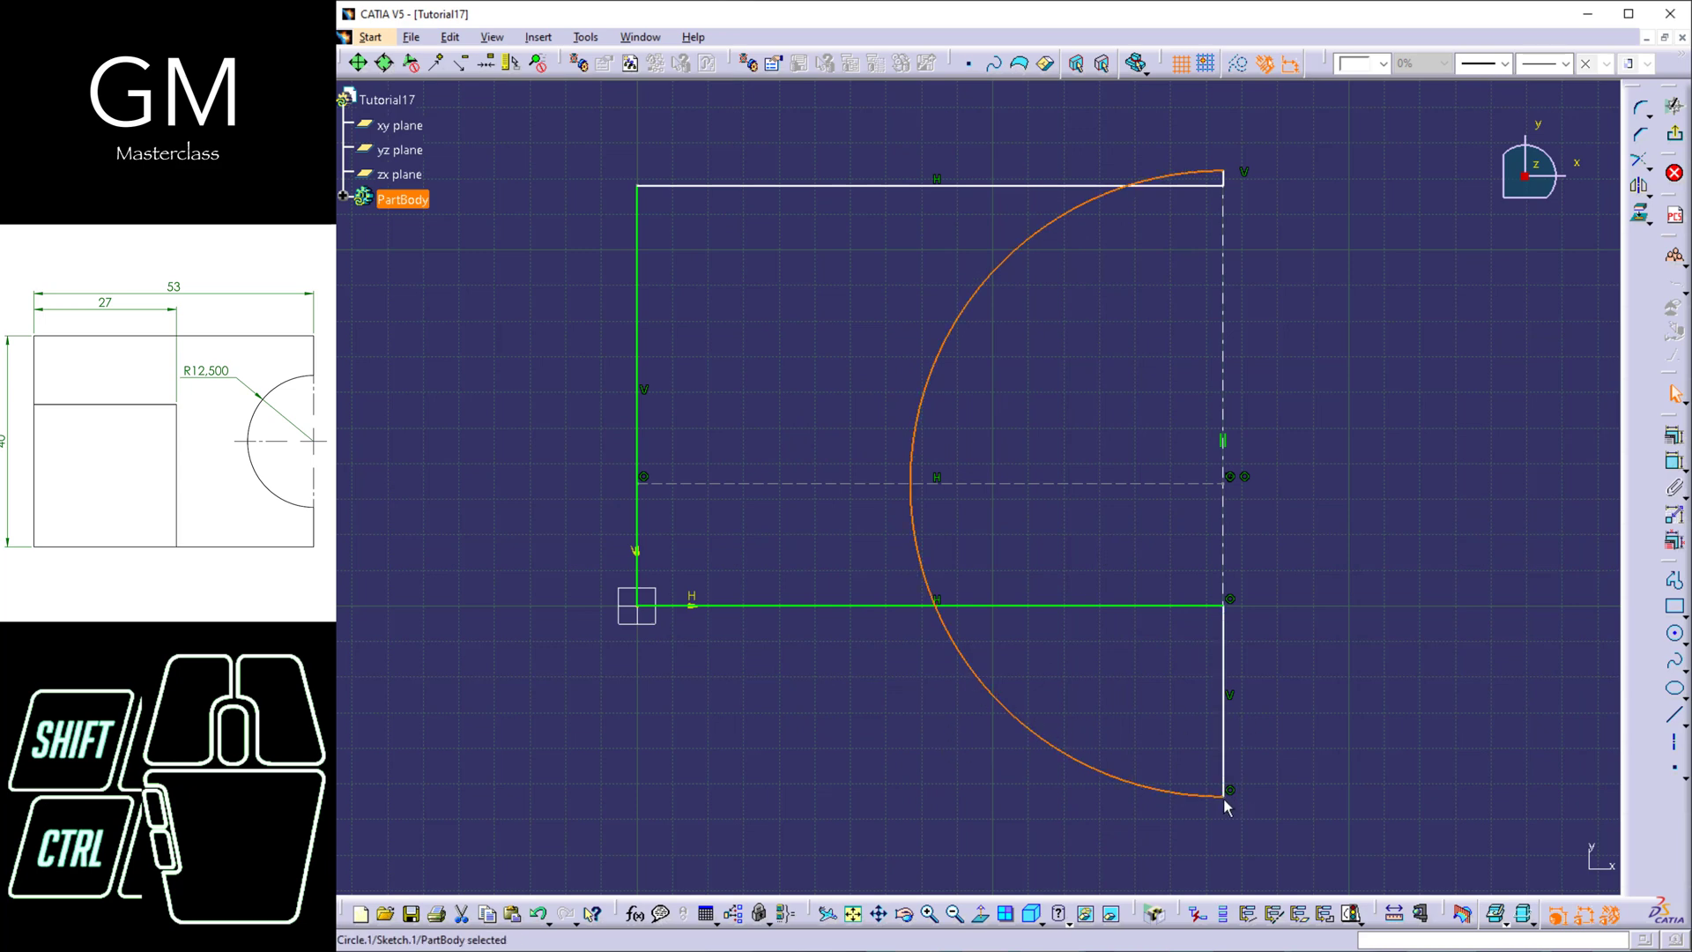
drag(1229, 798, 1254, 548)
drag(1106, 490, 1088, 391)
click(1473, 368)
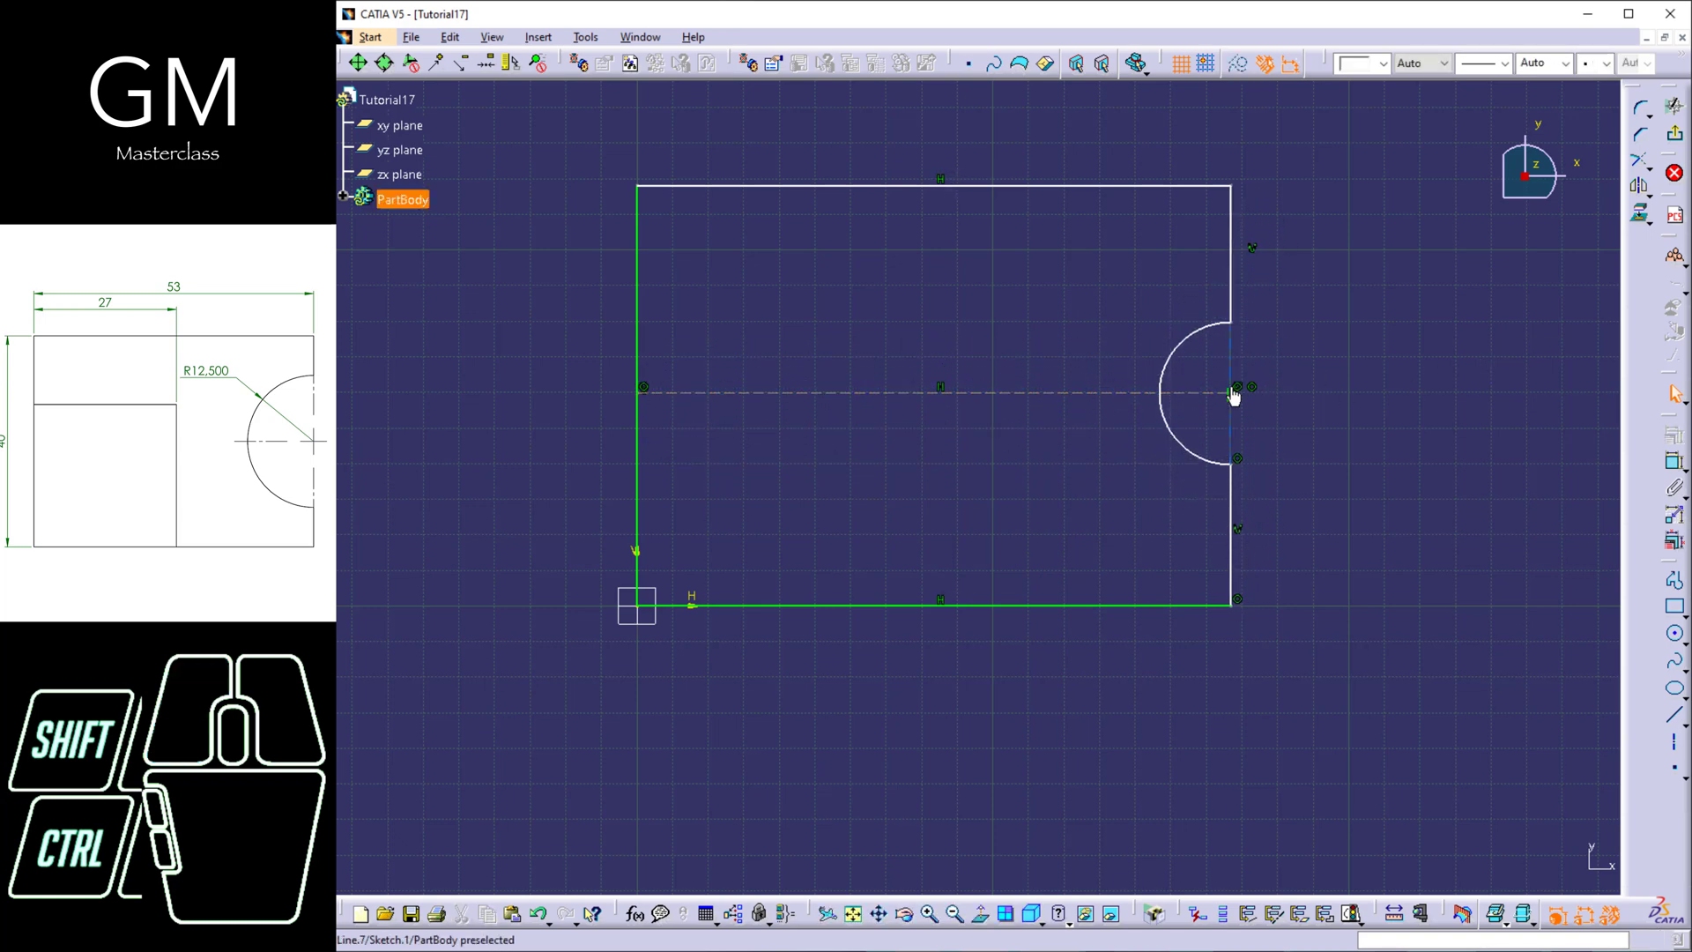
- Move the horizontal axis slightly inwards and upwards together with the arc
click(1076, 398)
drag(1076, 400, 1035, 383)
click(1028, 338)
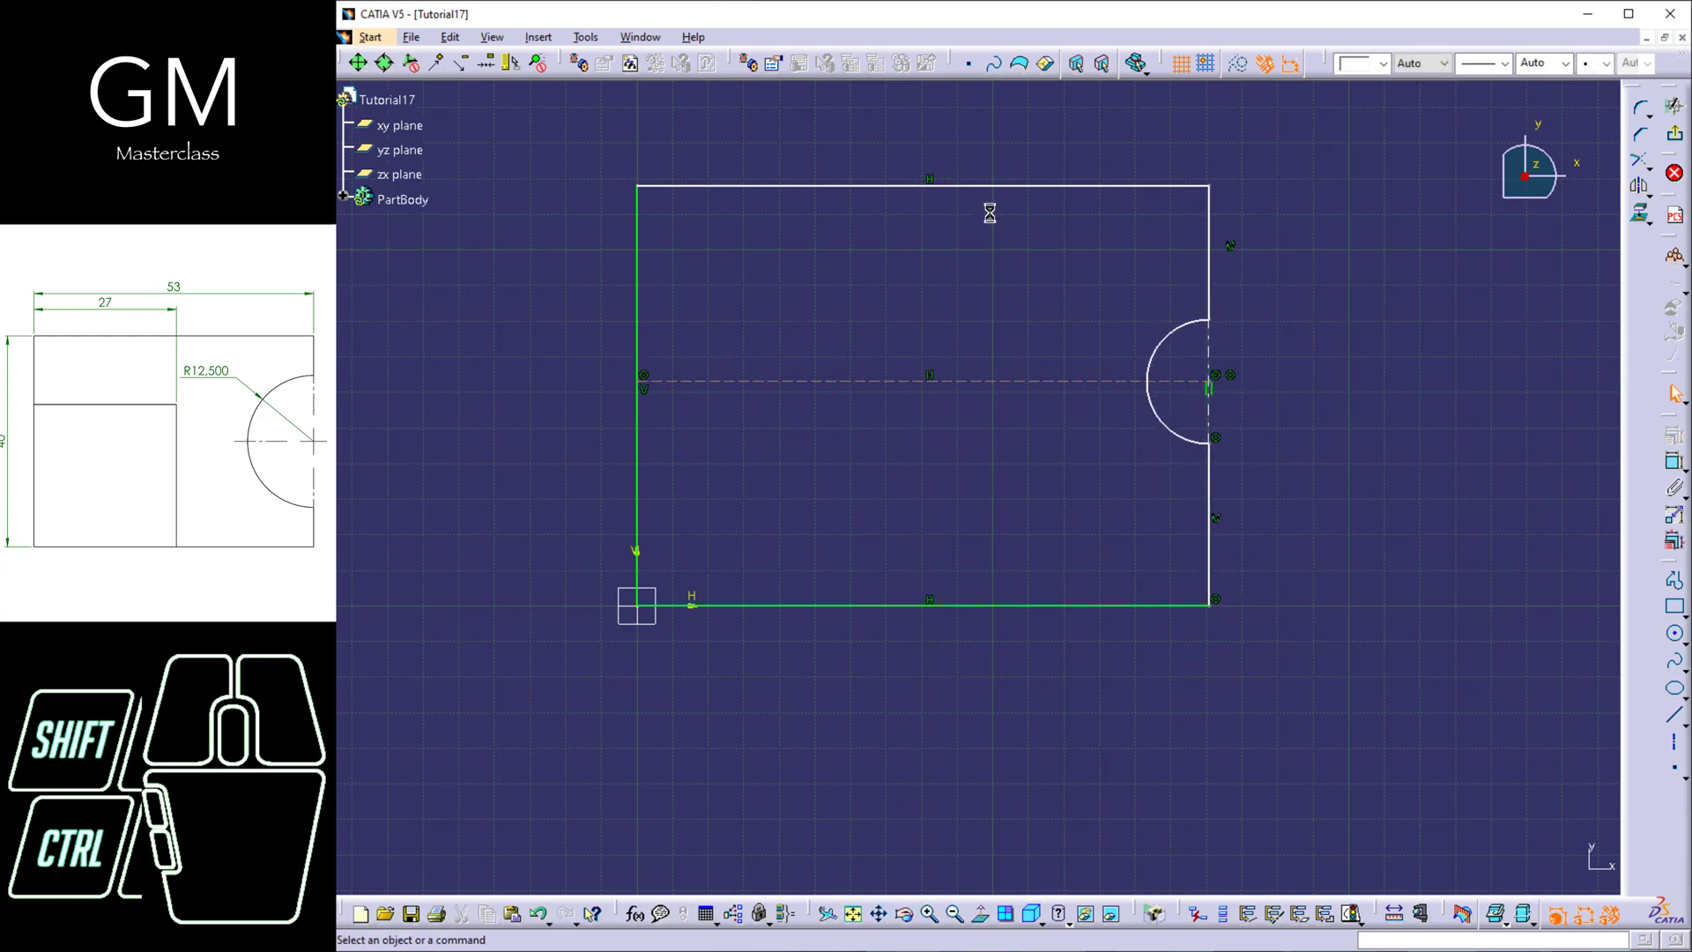
click(1005, 186)
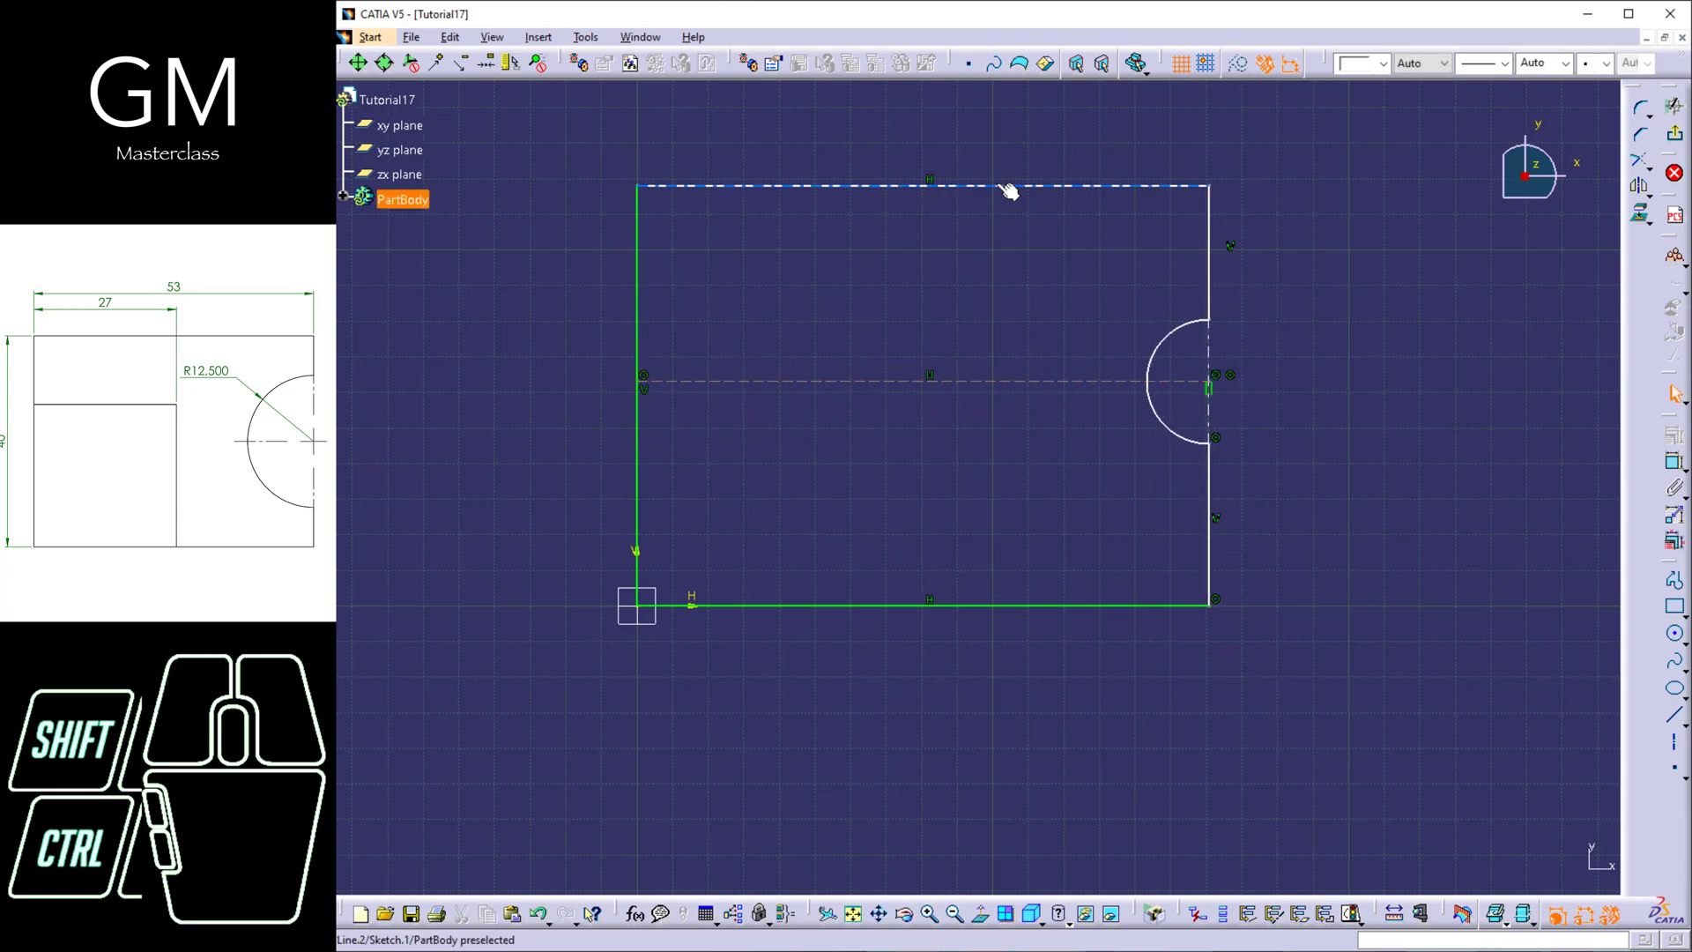
ctrl+click(1069, 605)
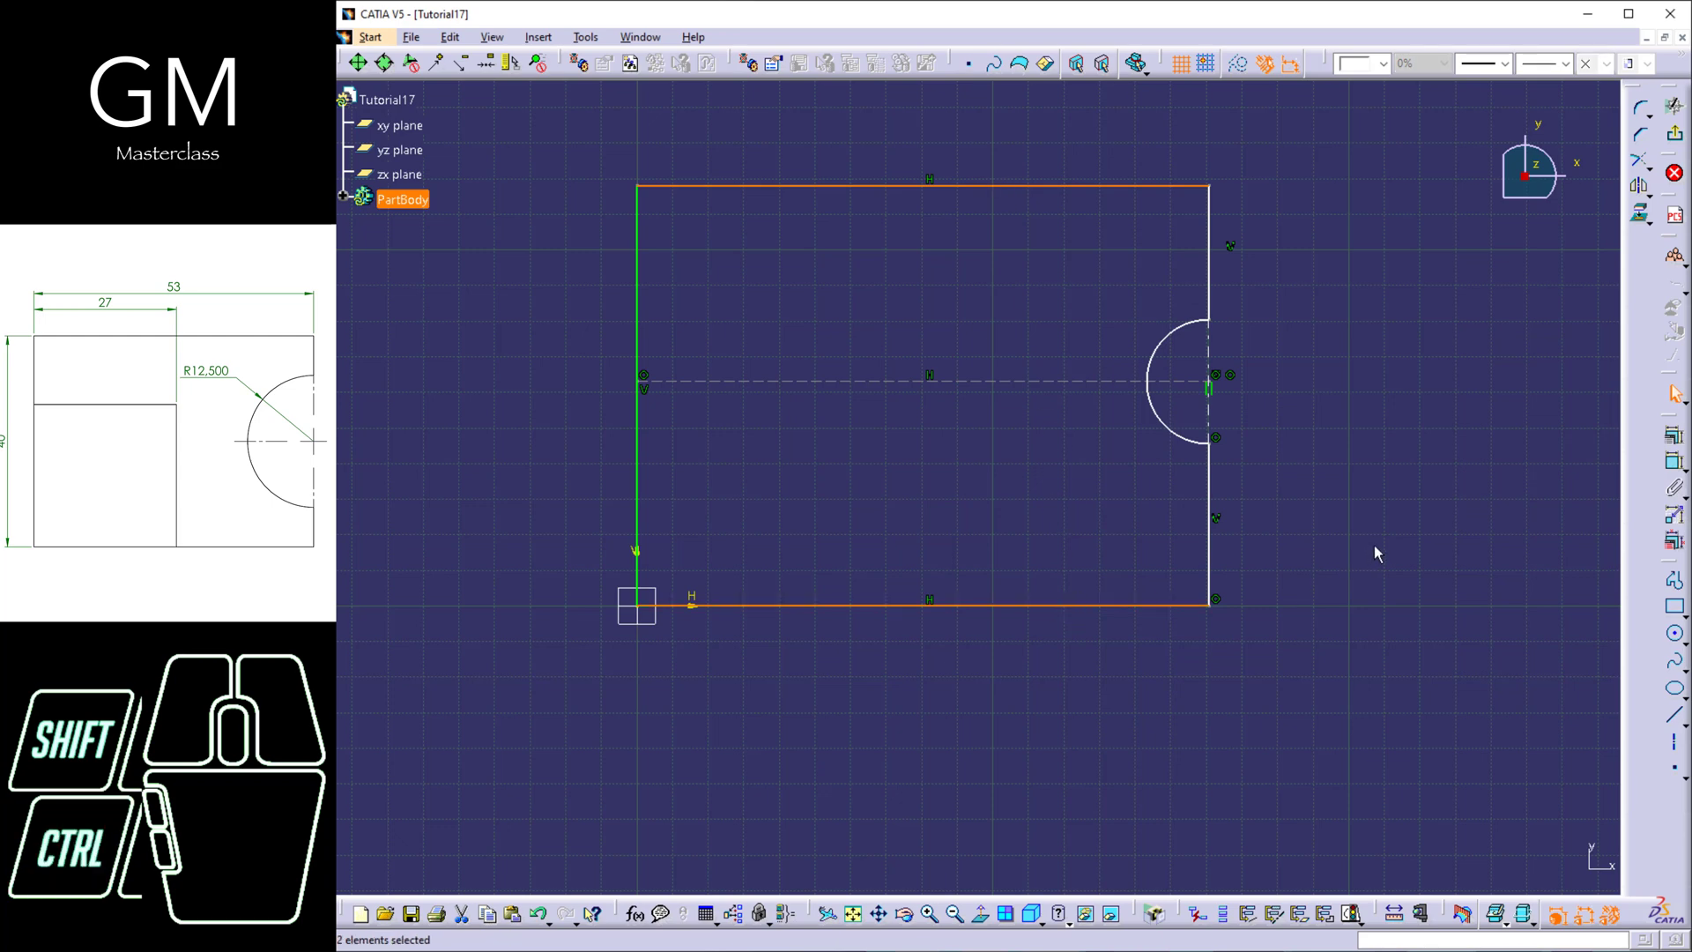
click(1458, 504)
- Constrain the profile's upper and lower edges to be symmetric about the horizontal axis, and move that axis downwards
click(1674, 462)
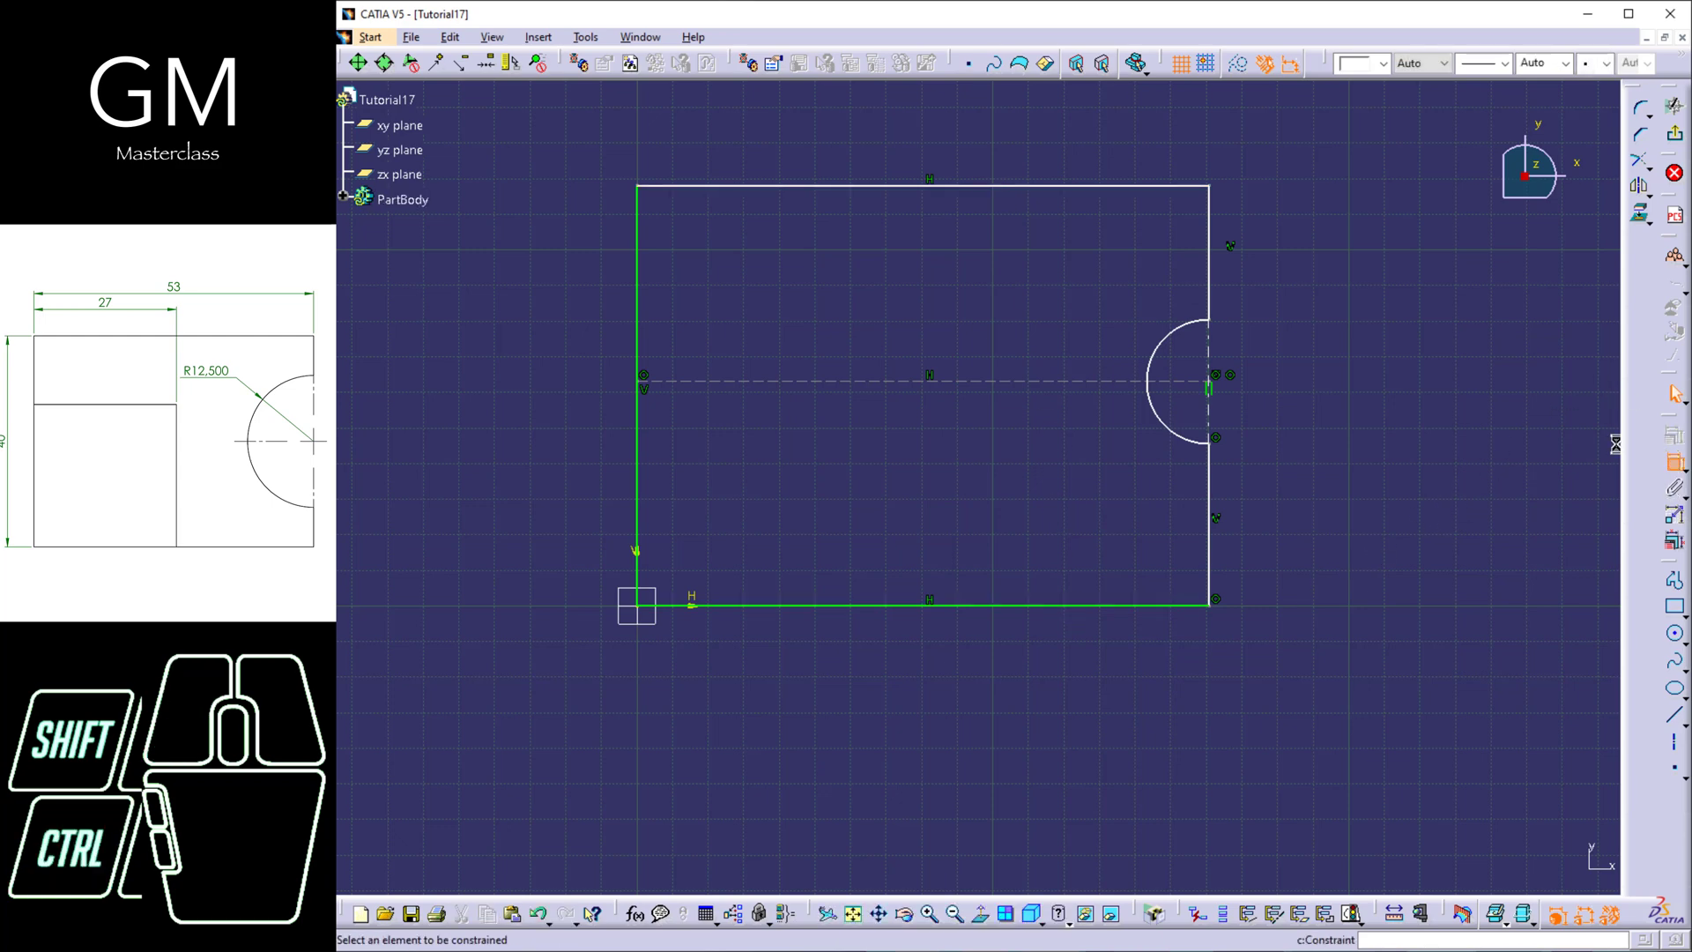
click(1062, 186)
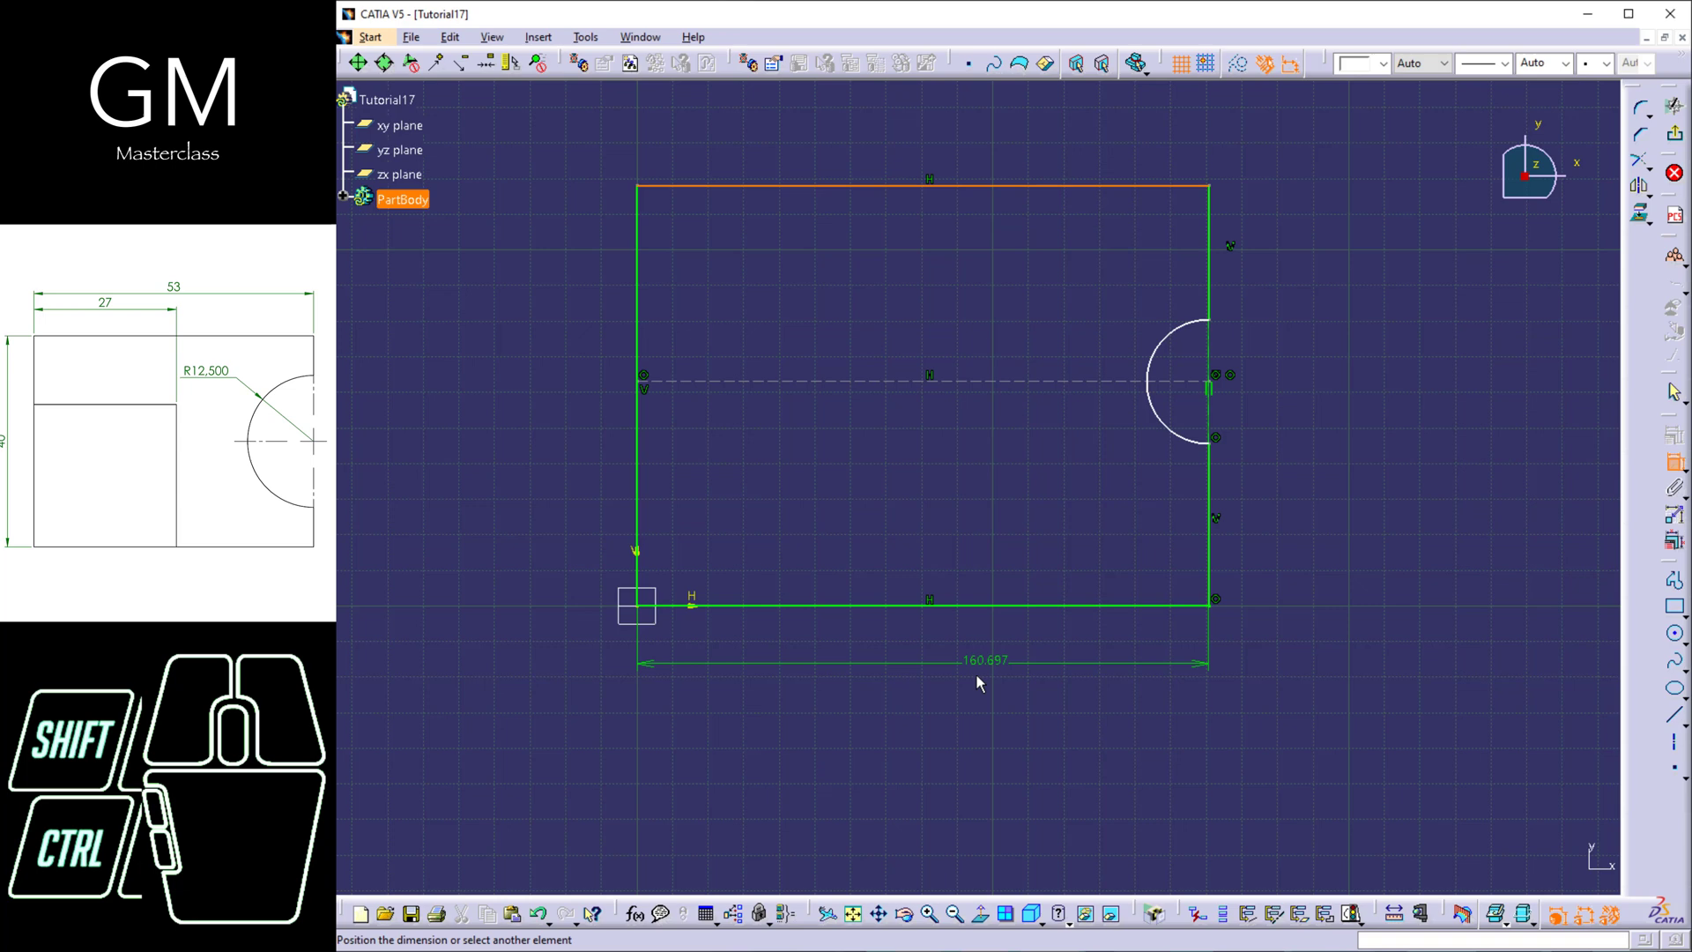
click(1005, 605)
right_click(1321, 491)
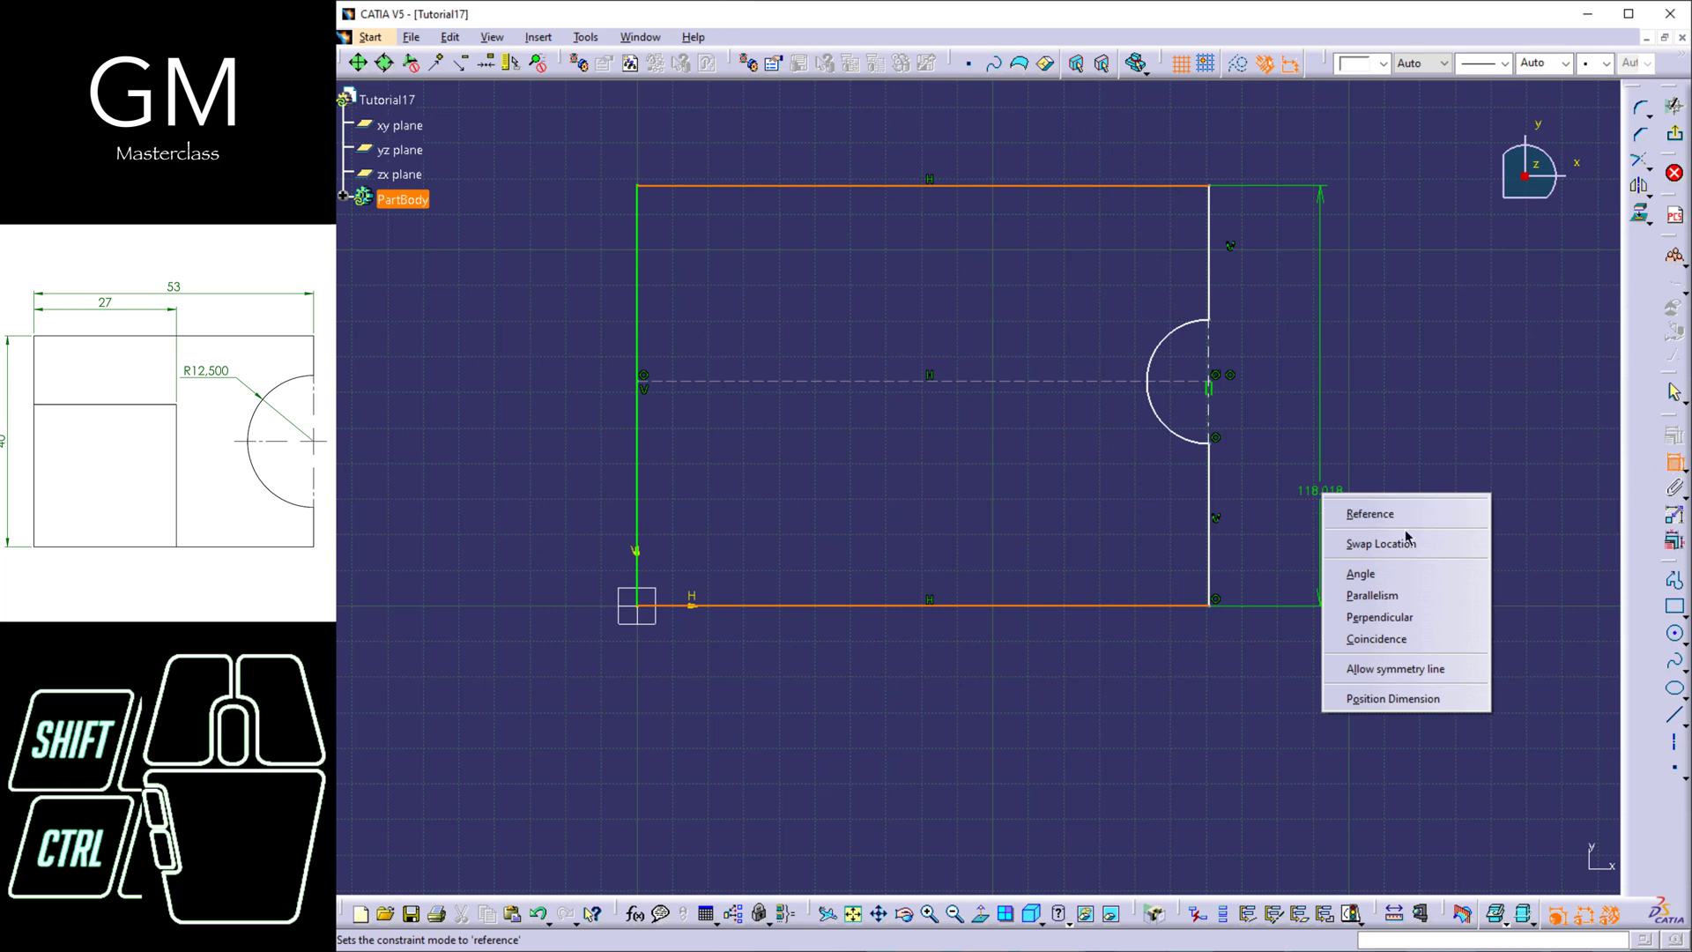
click(1445, 668)
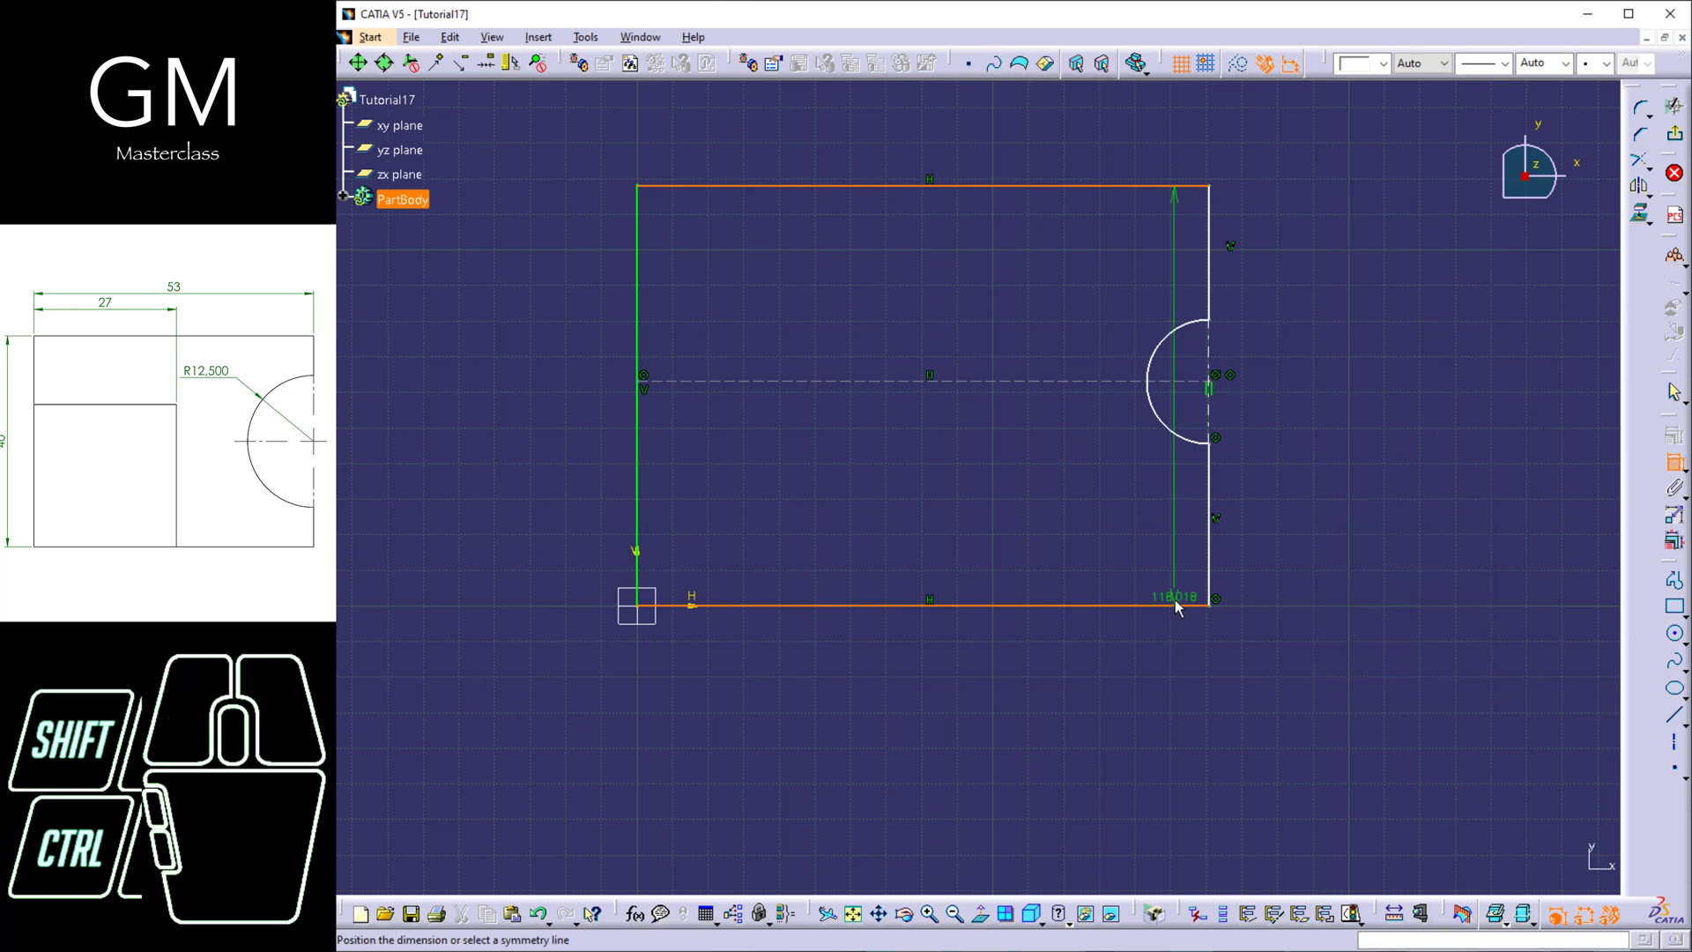
click(1083, 381)
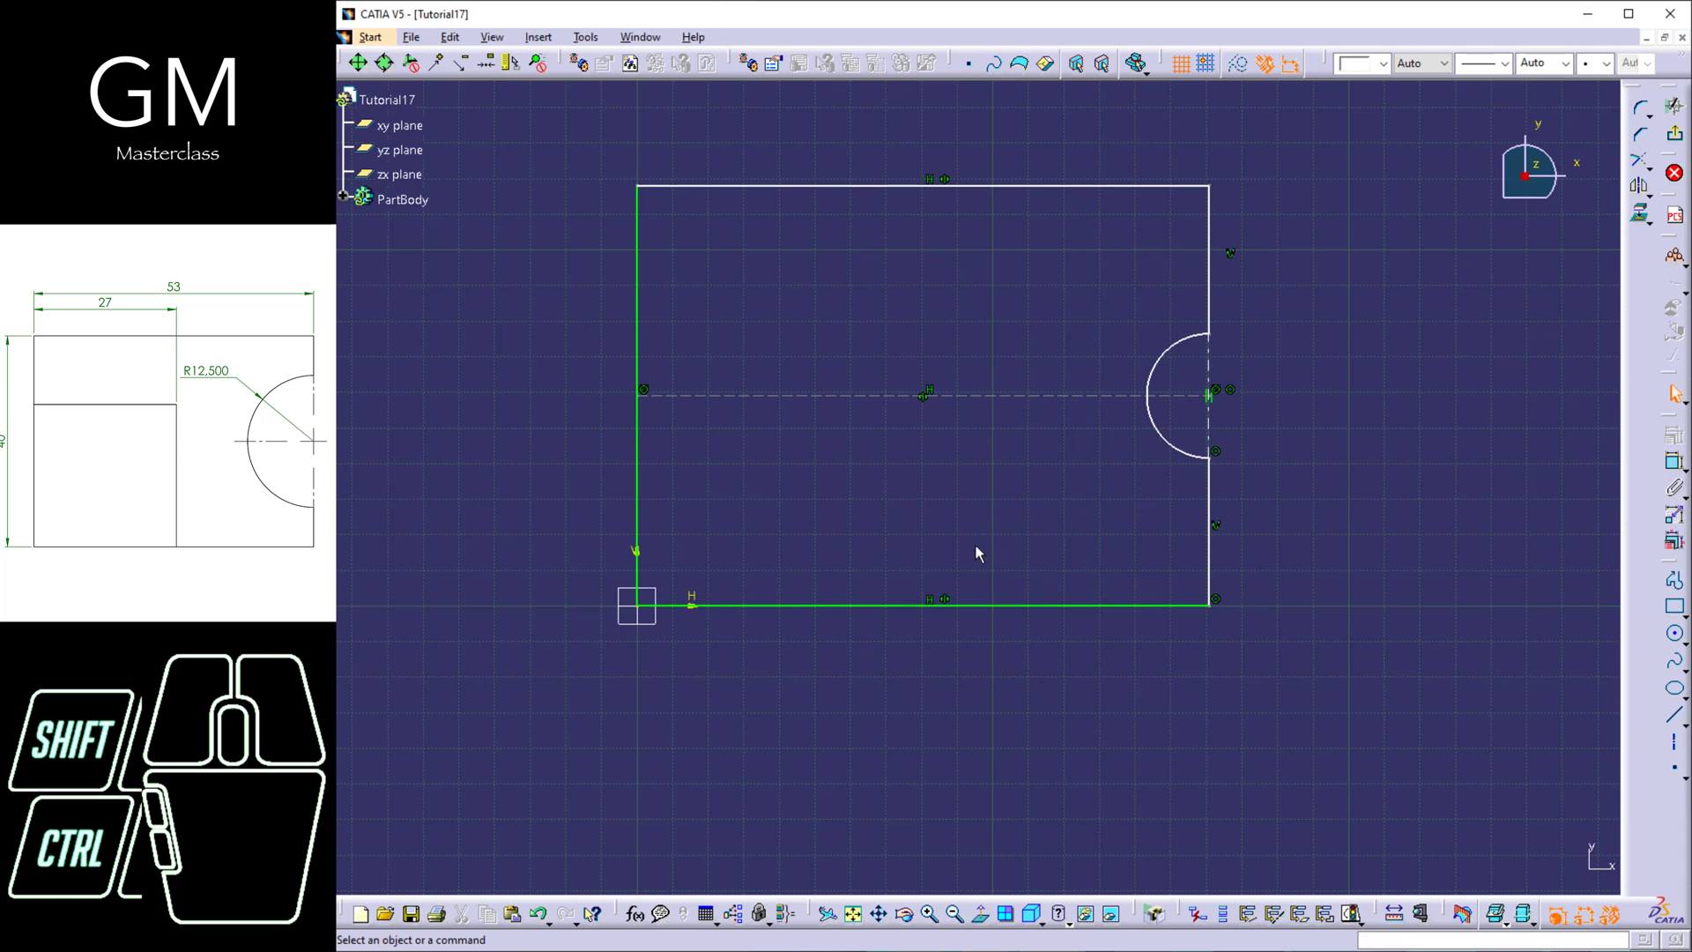
mouse_move(1001, 394)
mouse_down()
mouse_move(997, 371)
mouse_move(1000, 427)
mouse_move(1001, 408)
mouse_move(1016, 435)
mouse_move(1011, 421)
mouse_up()
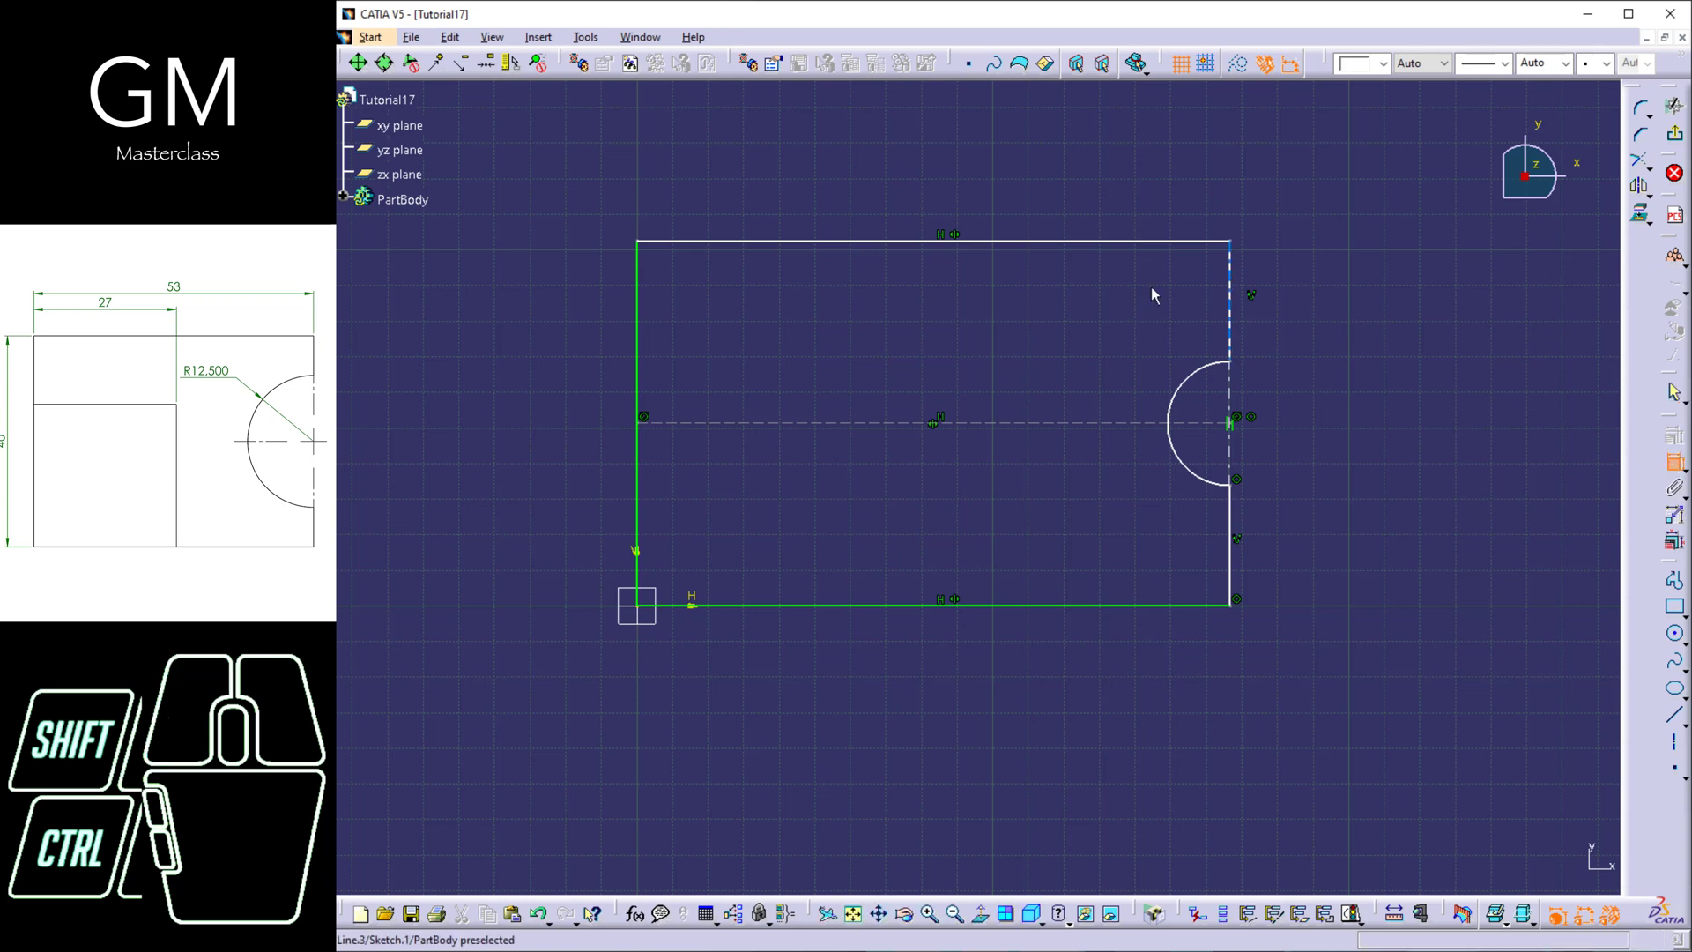
- Dimension the profile's width above its upper edge and its height outside the vertical edge opposite the arc
click(1045, 239)
click(1022, 190)
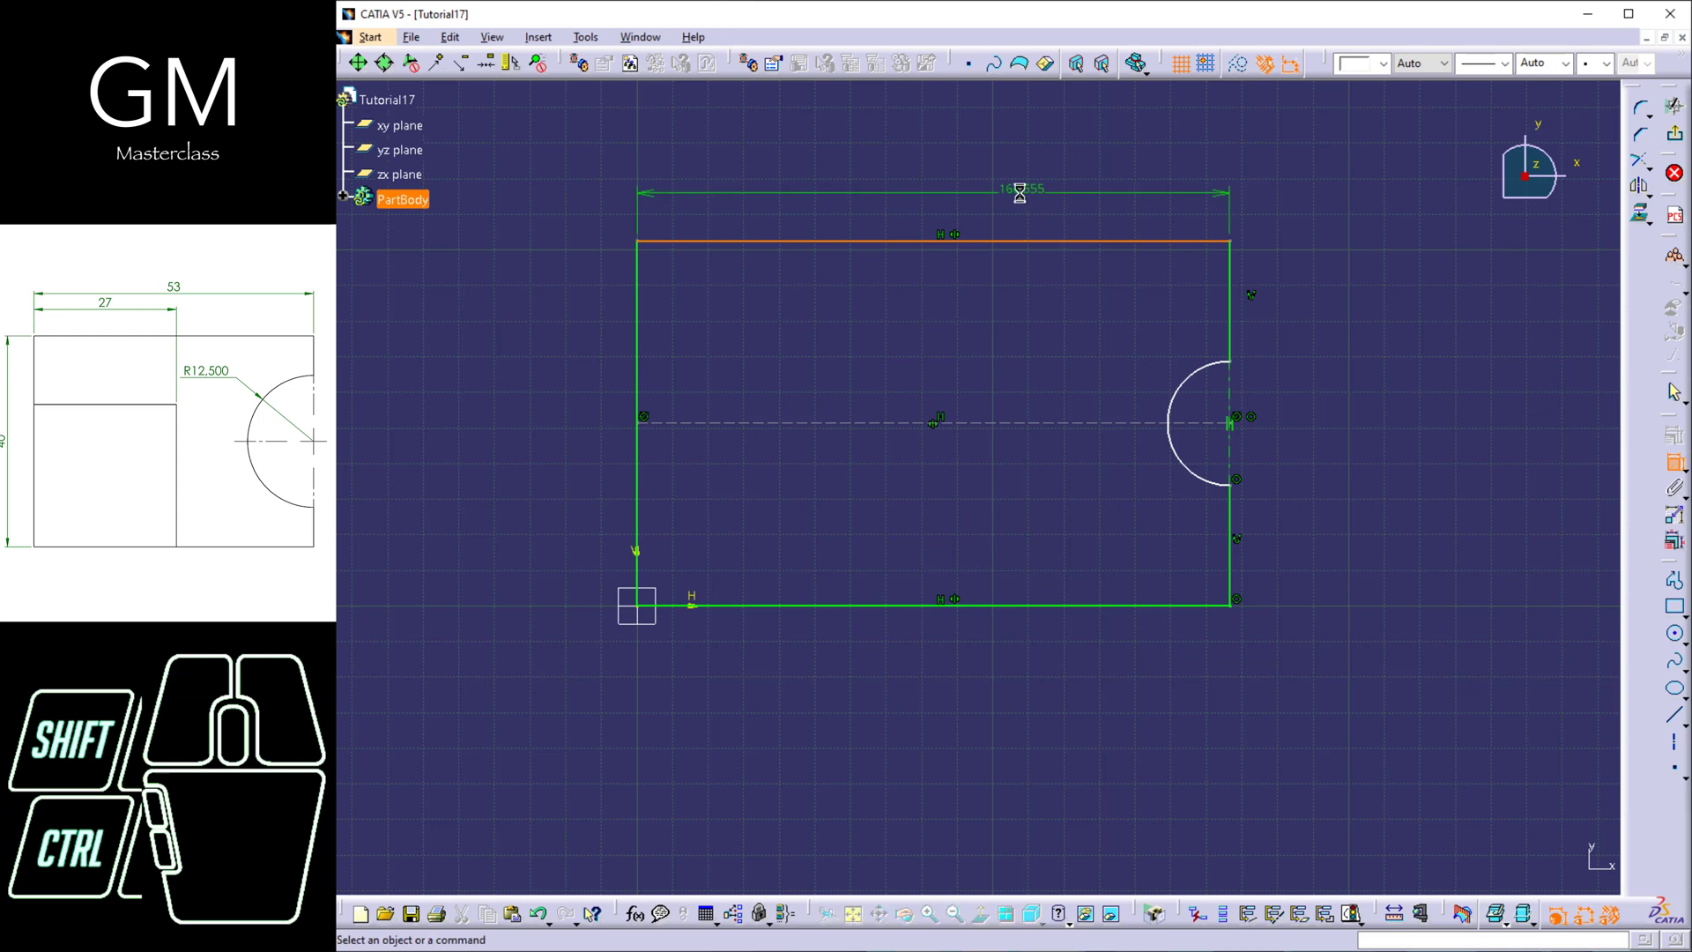
click(1672, 581)
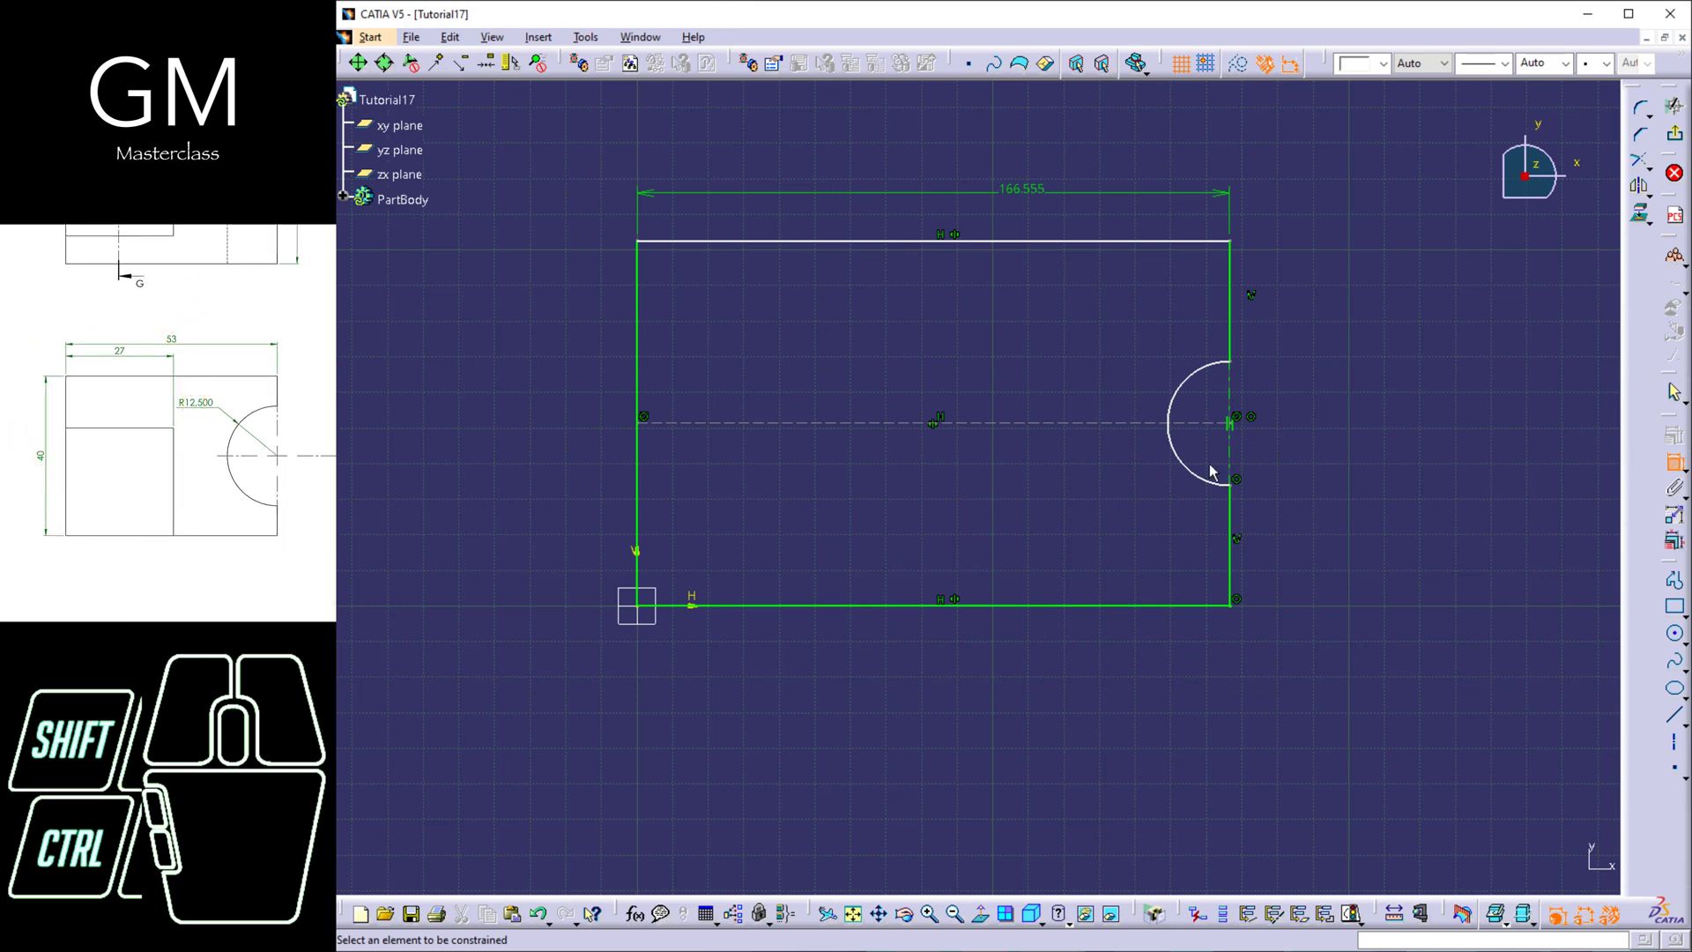
click(636, 344)
click(540, 346)
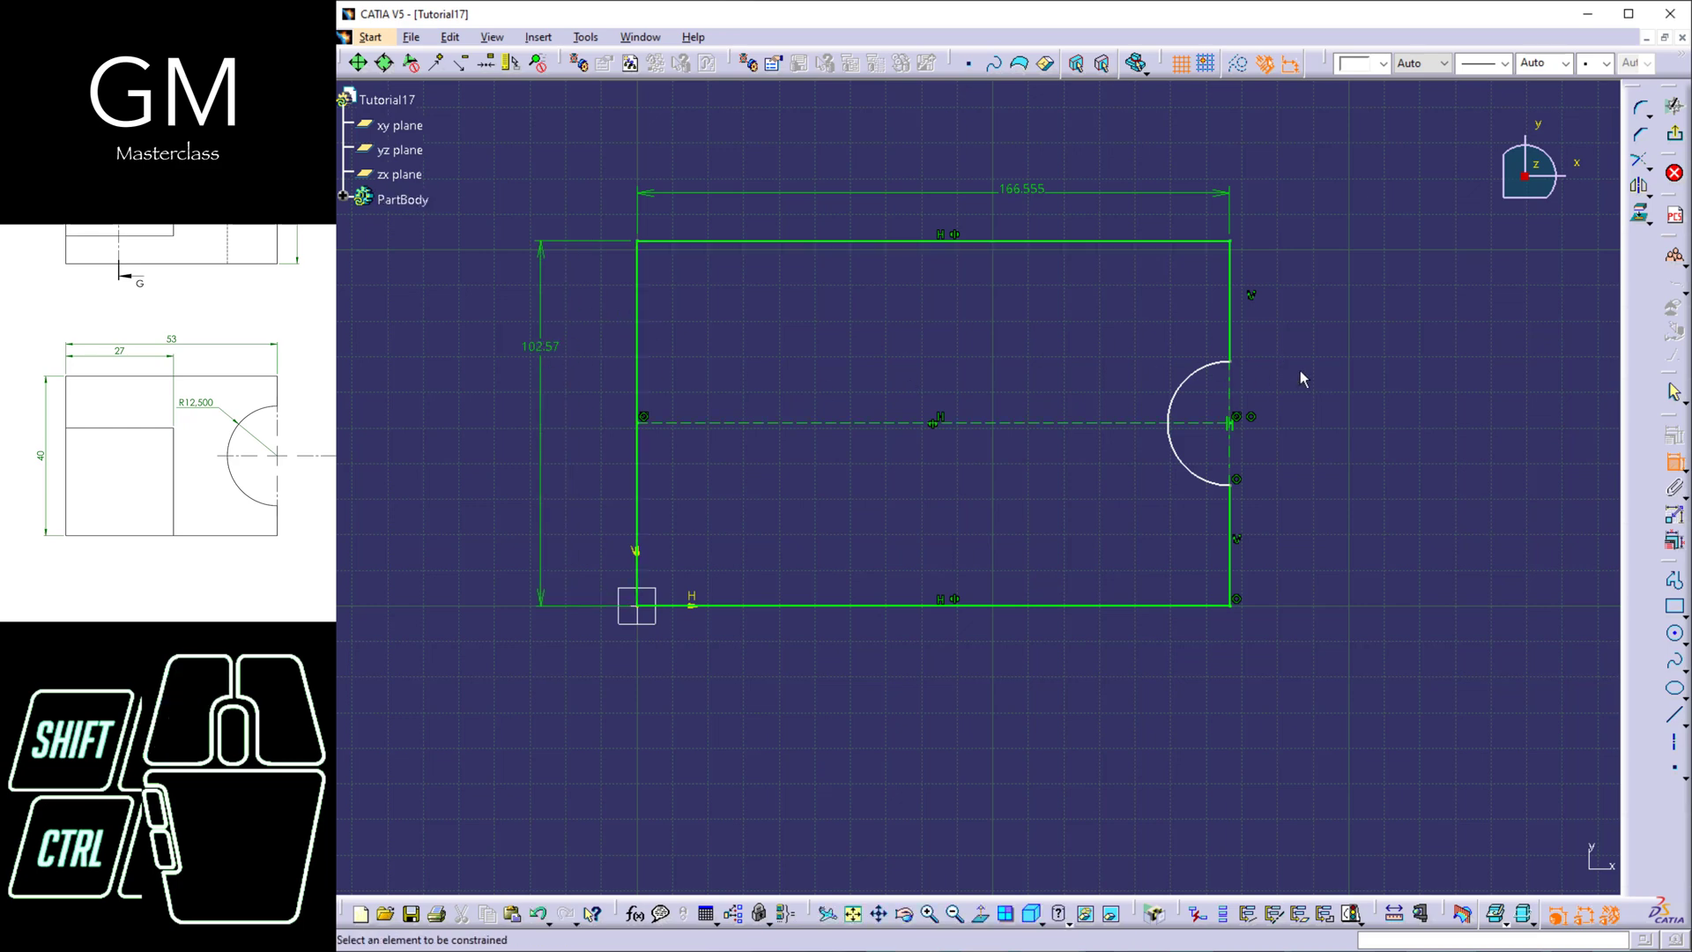
- Dimension the arc's radius, placing the value inside the profile
click(1177, 386)
click(1014, 338)
middle_drag(921, 461, 935, 490)
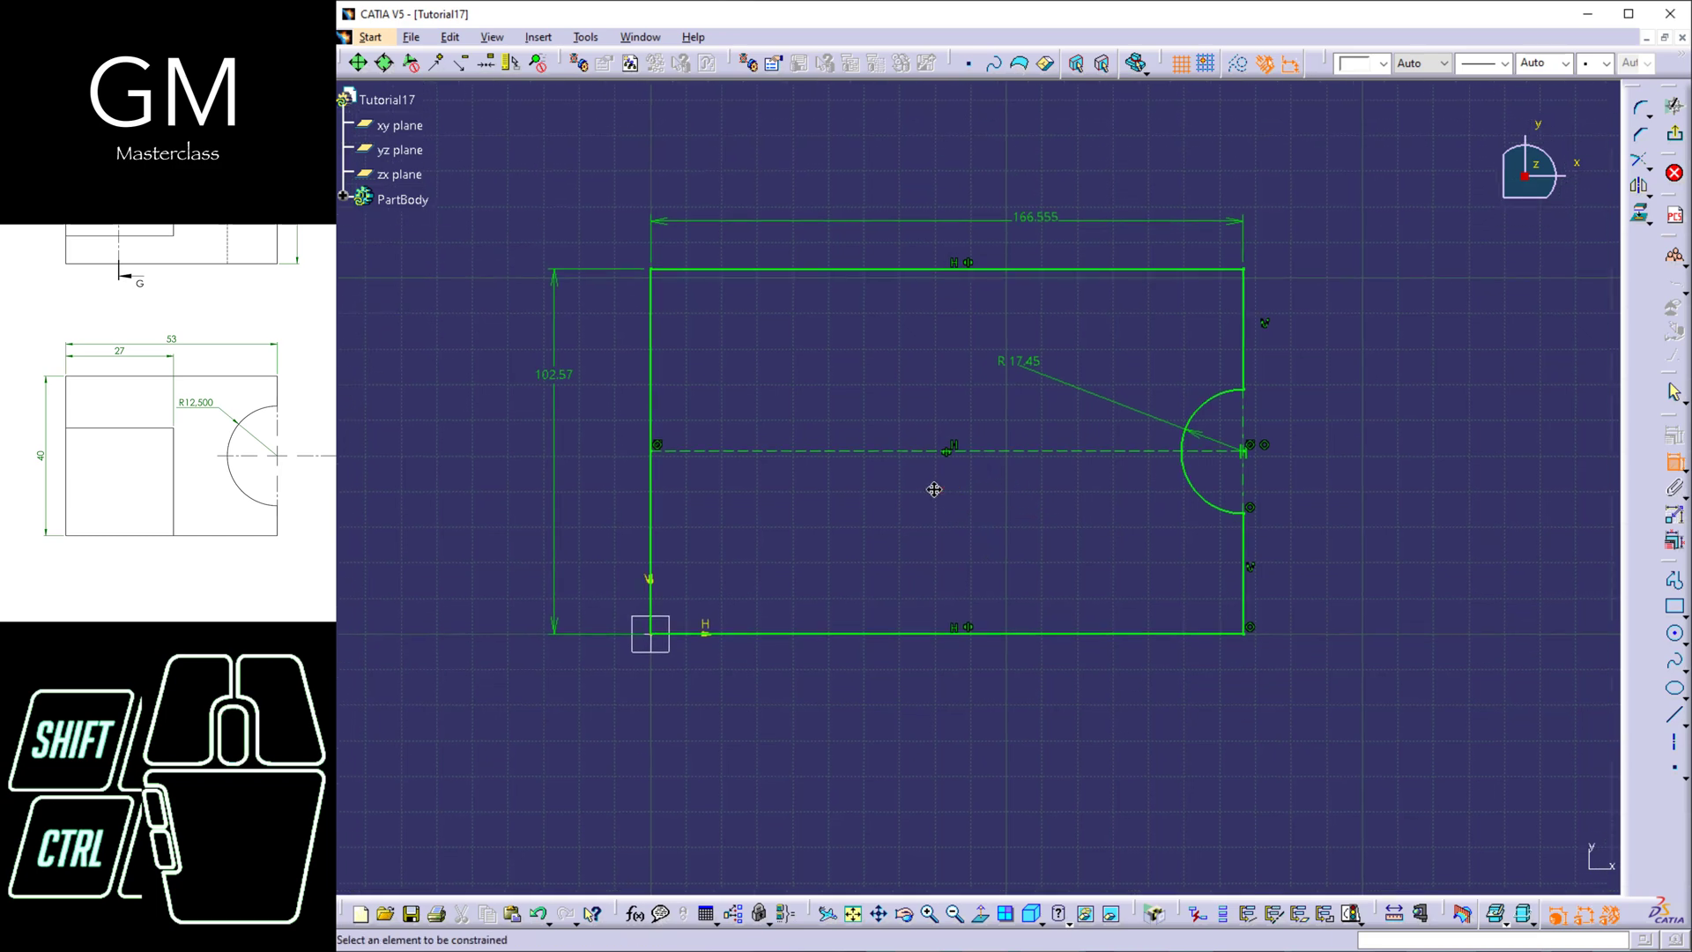
- Open Edit Multi-Constraint and set the arc's radius to 12.5 mm
click(1675, 543)
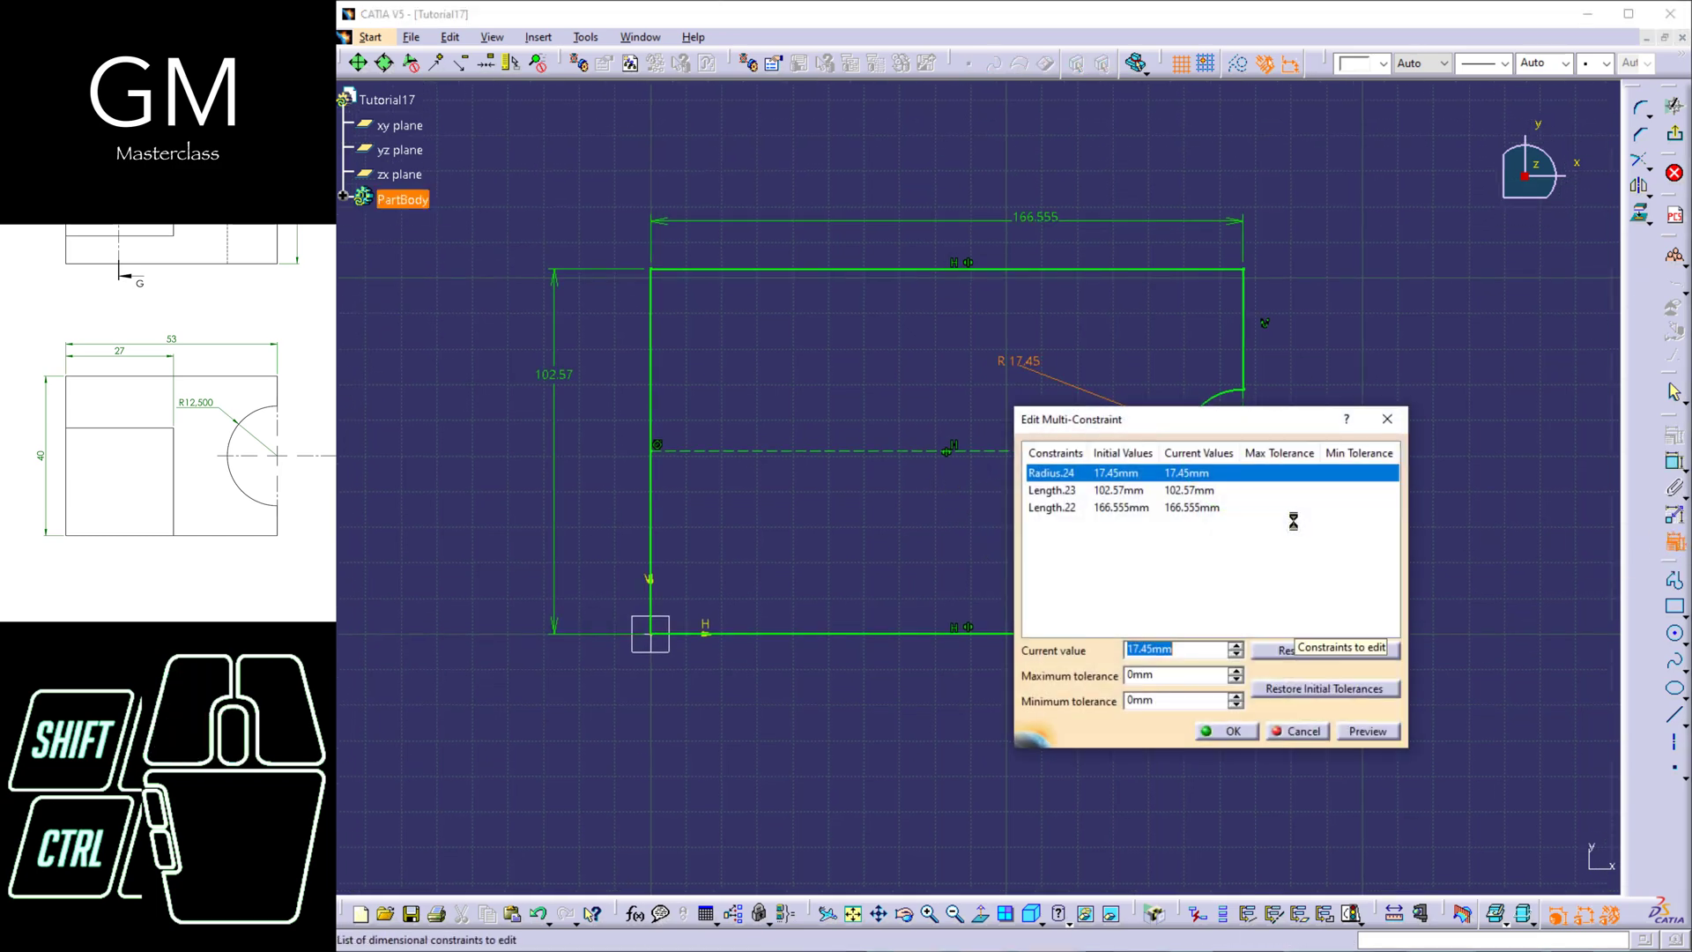
drag(1155, 415, 1209, 405)
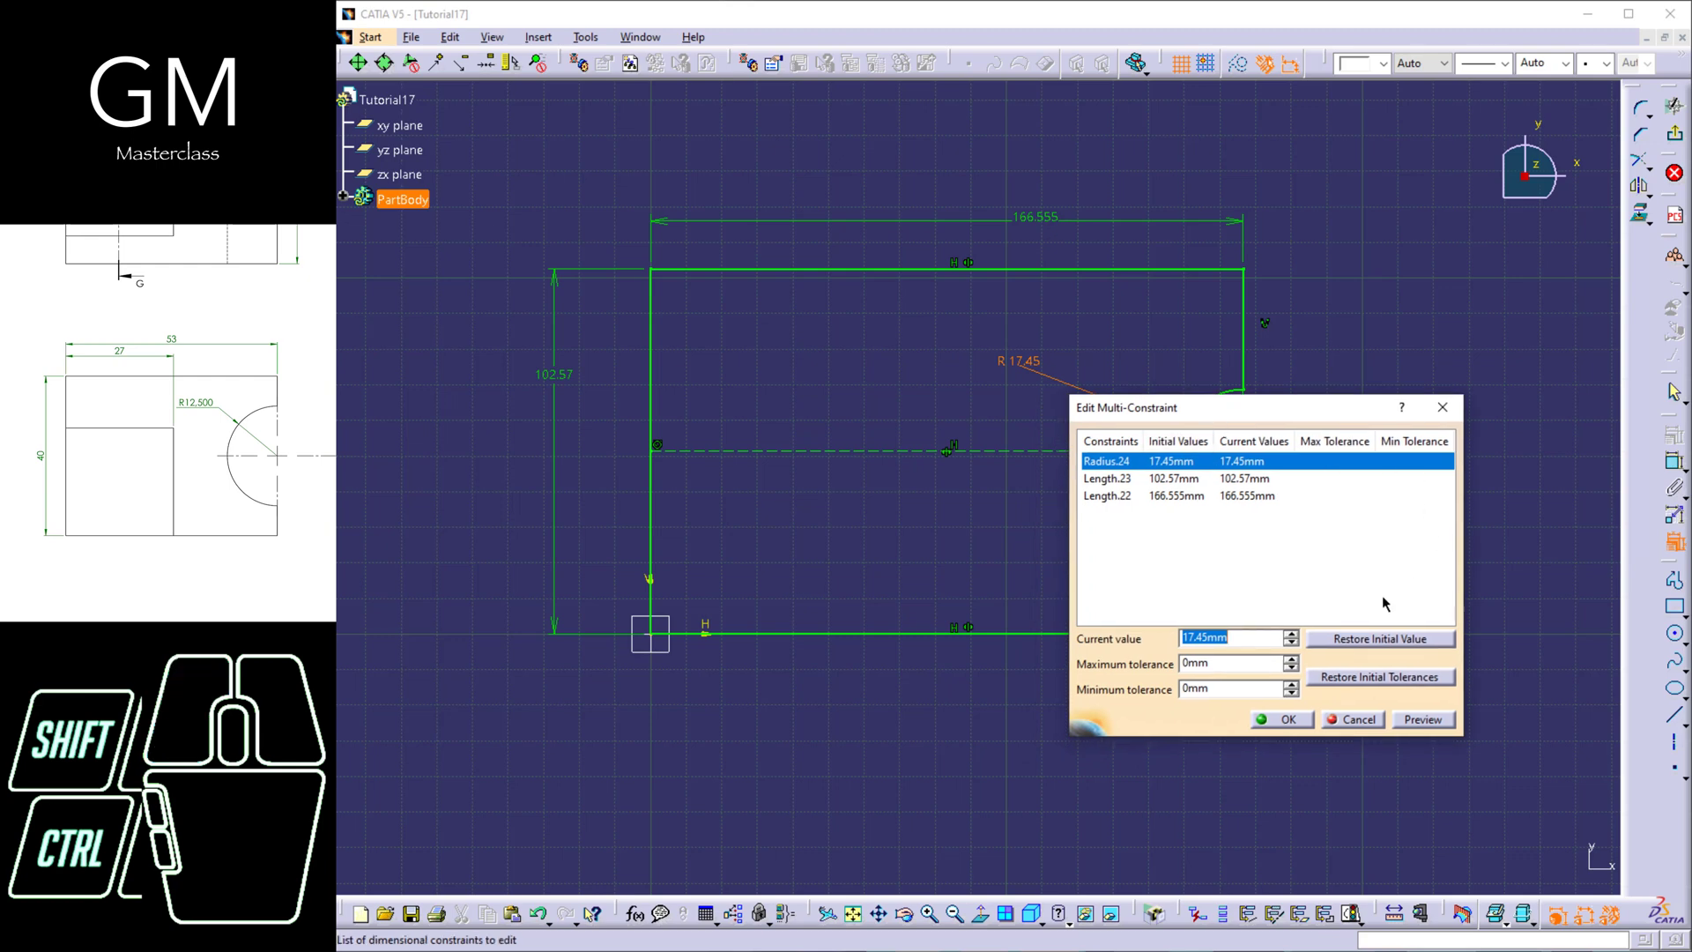
double_click(1187, 638)
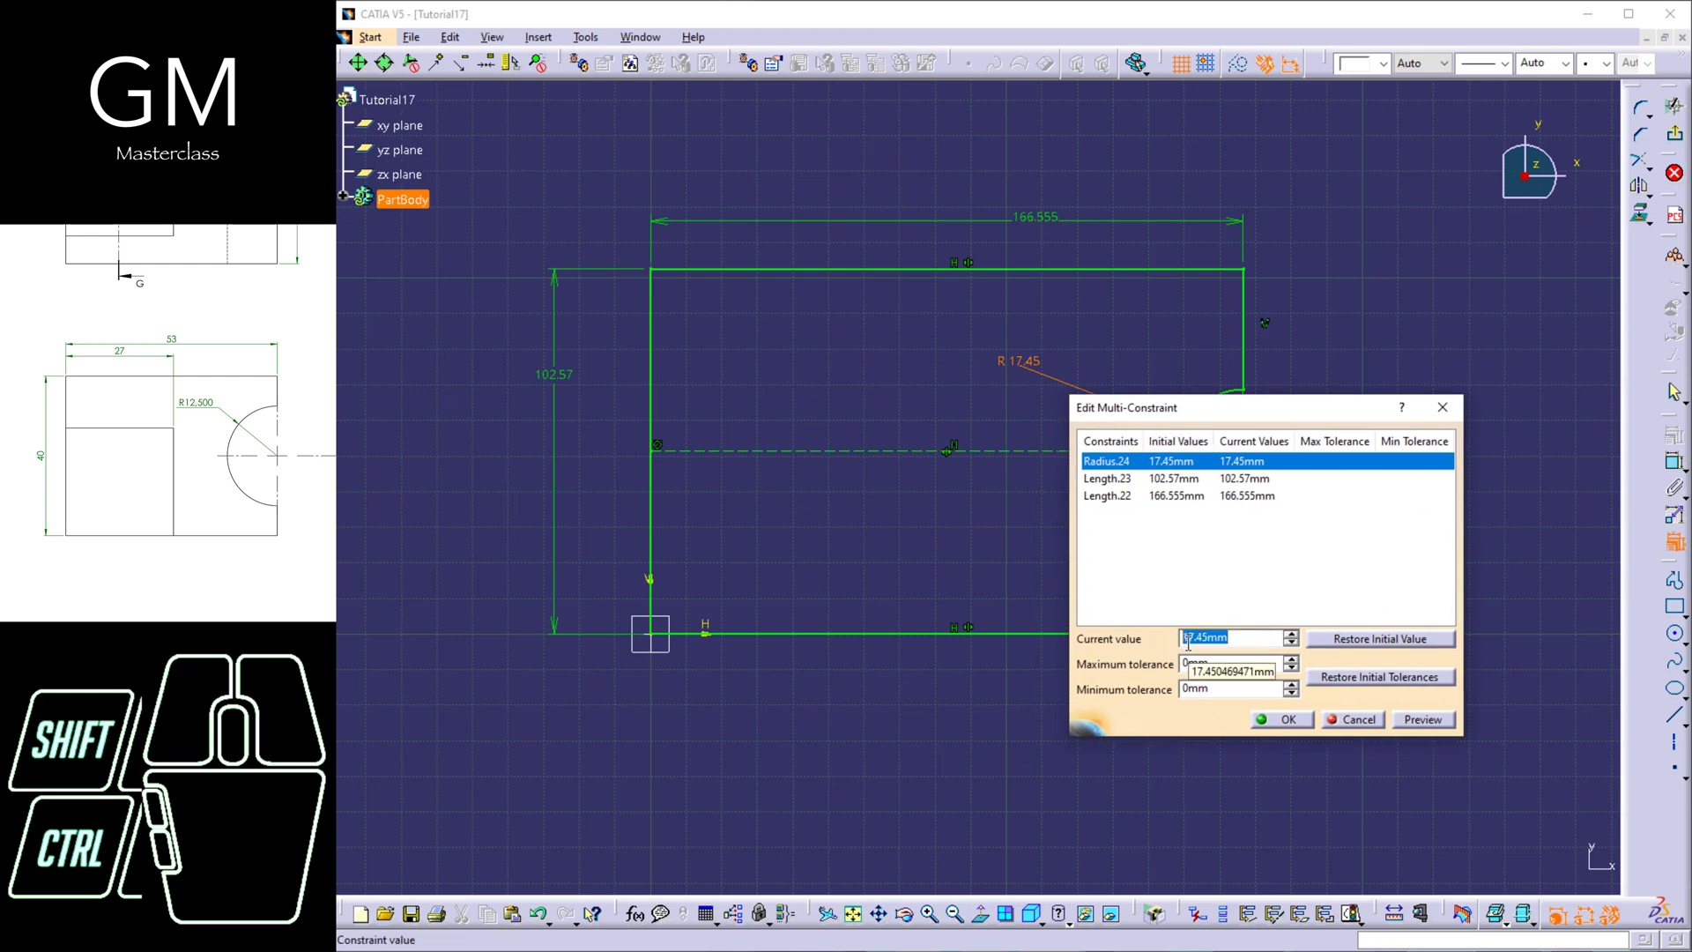
text(12.5)
- Set the profile's height to 40 mm in the multi-constraint list, keeping the sketch dimensions in view
click(1255, 478)
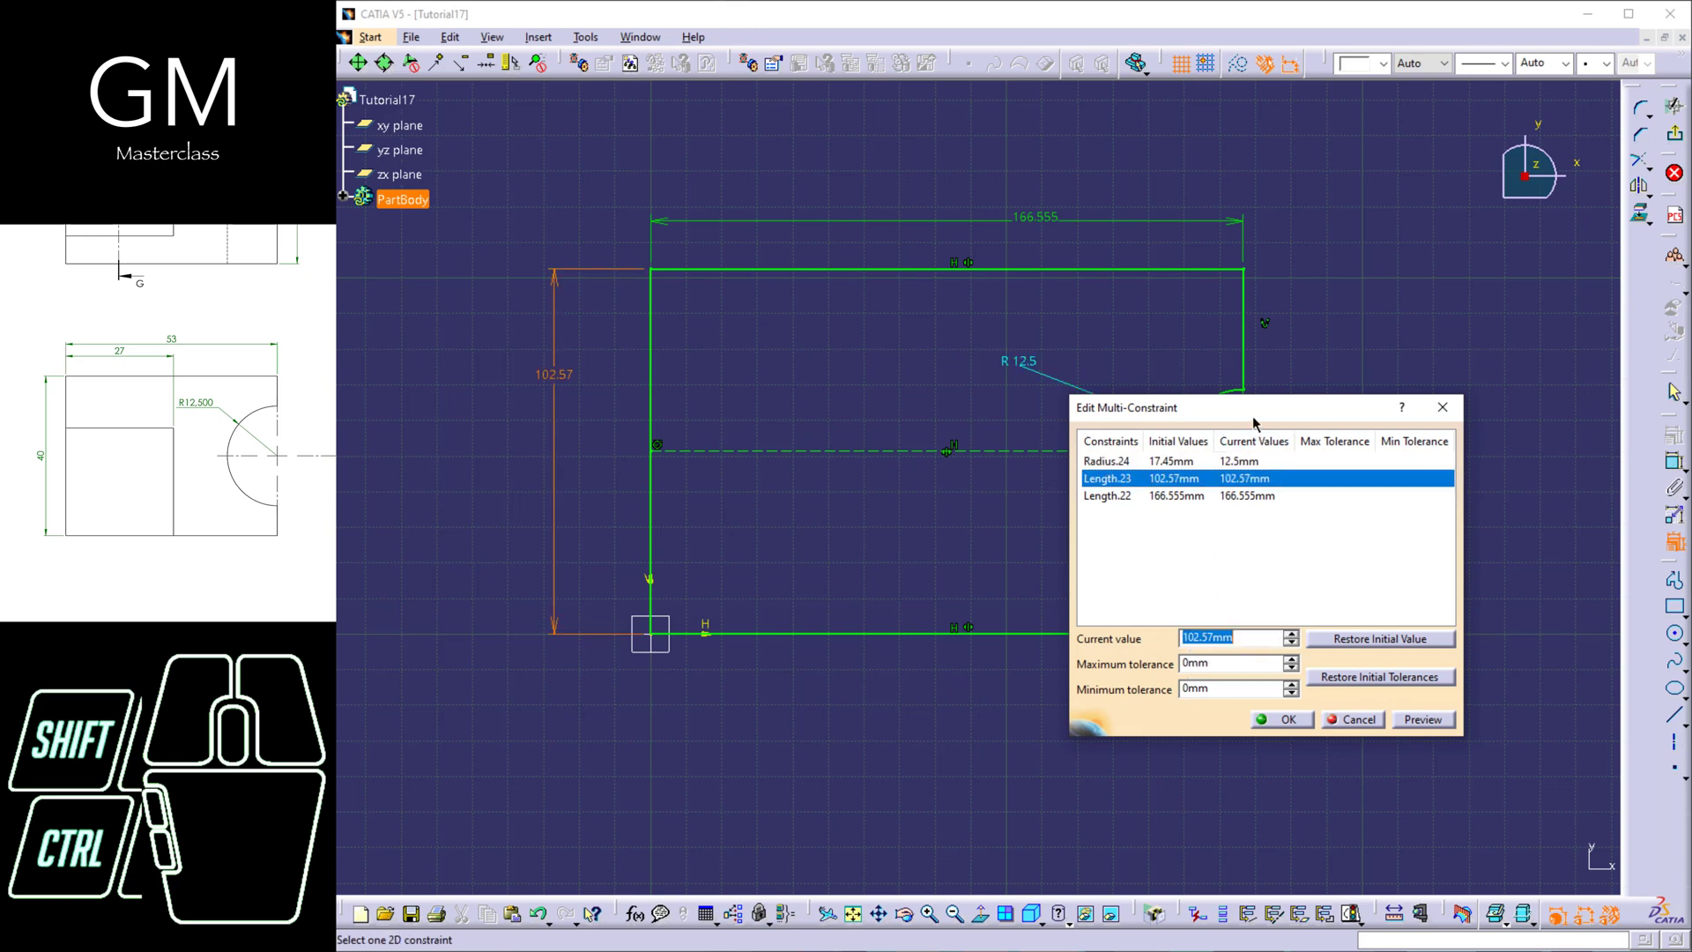
drag(1253, 419, 1468, 384)
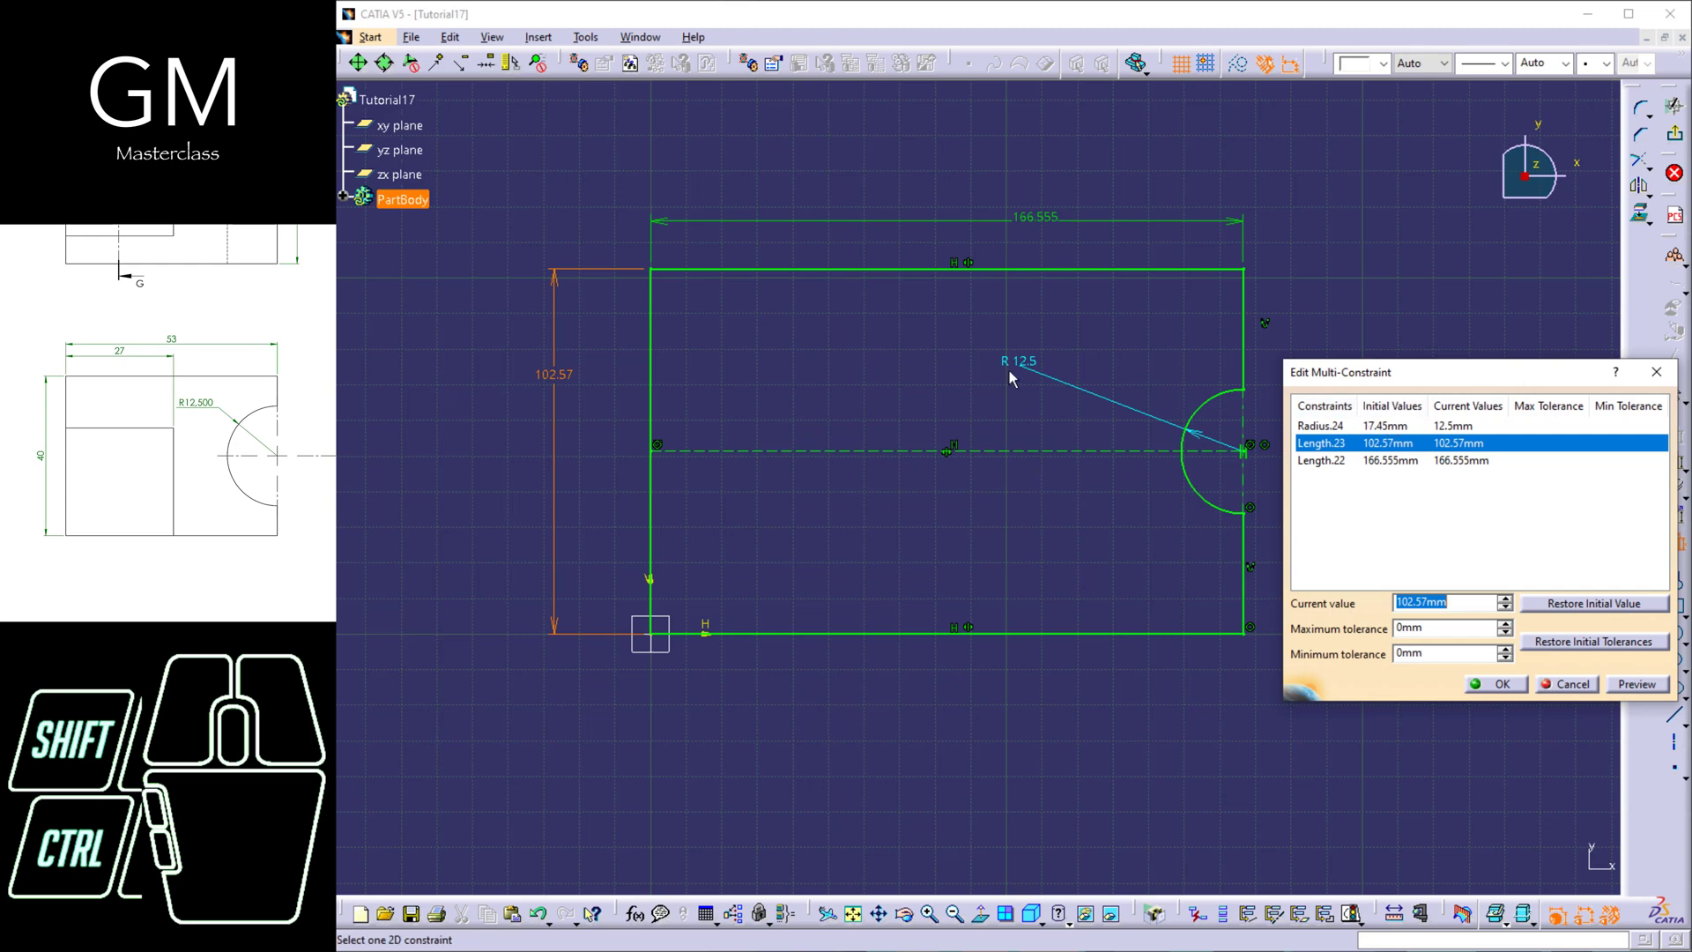
click(1383, 460)
click(1384, 448)
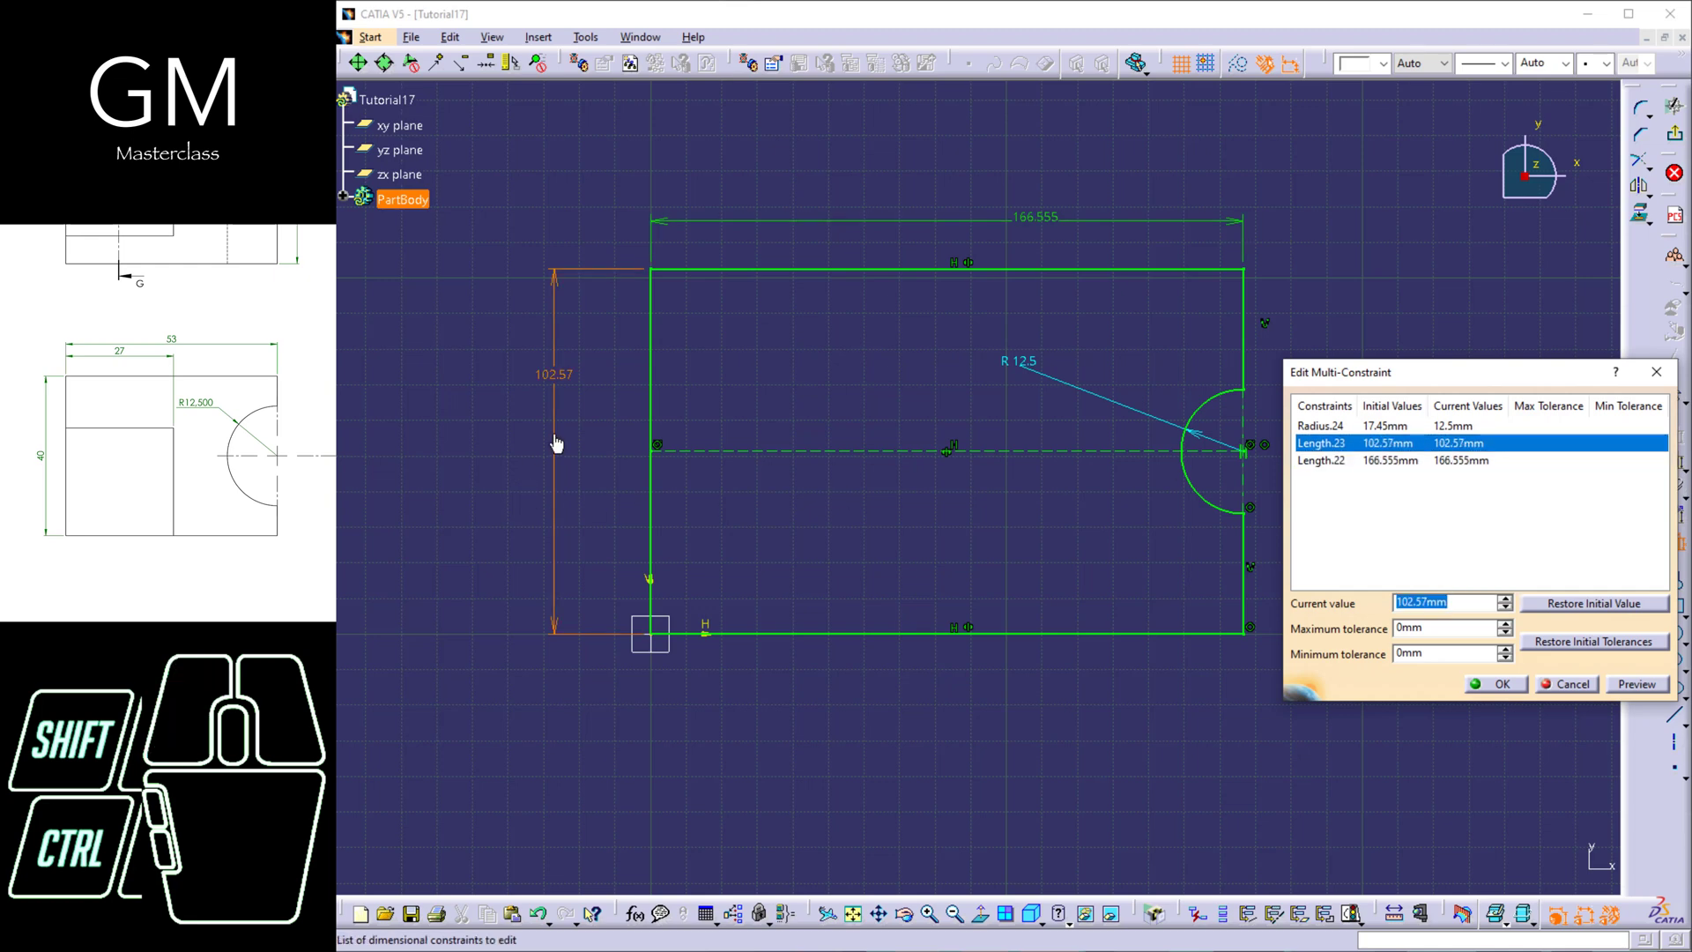
text(40)
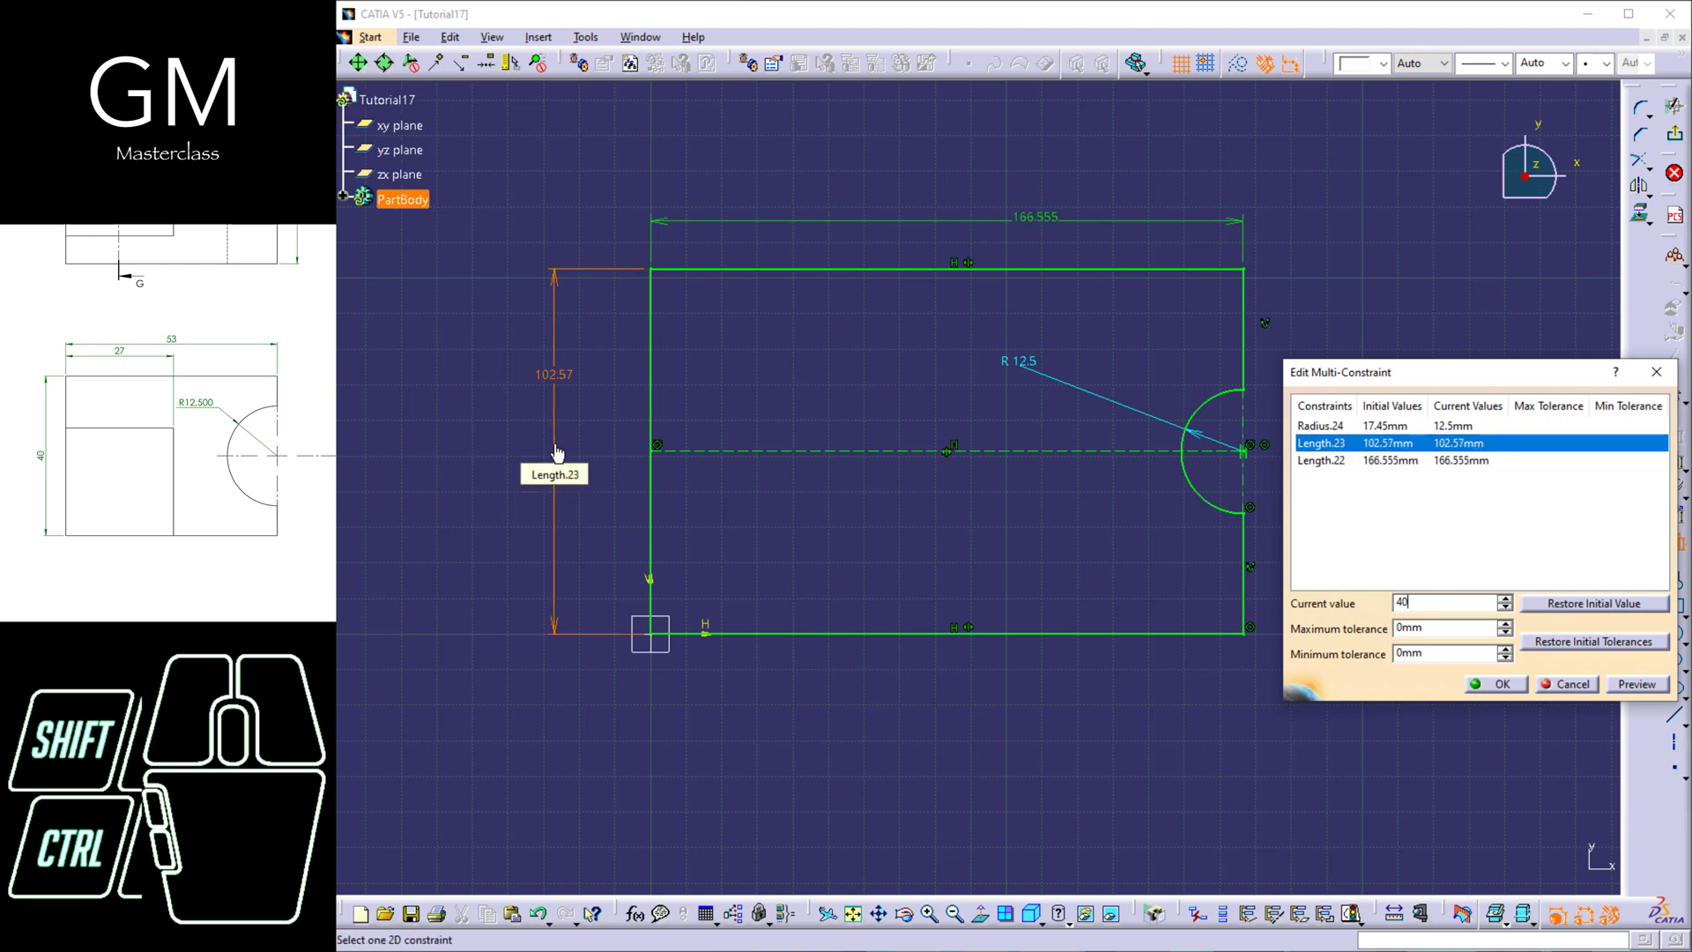
- Set the profile's width to 53 mm, preview the new values and apply them
click(1477, 462)
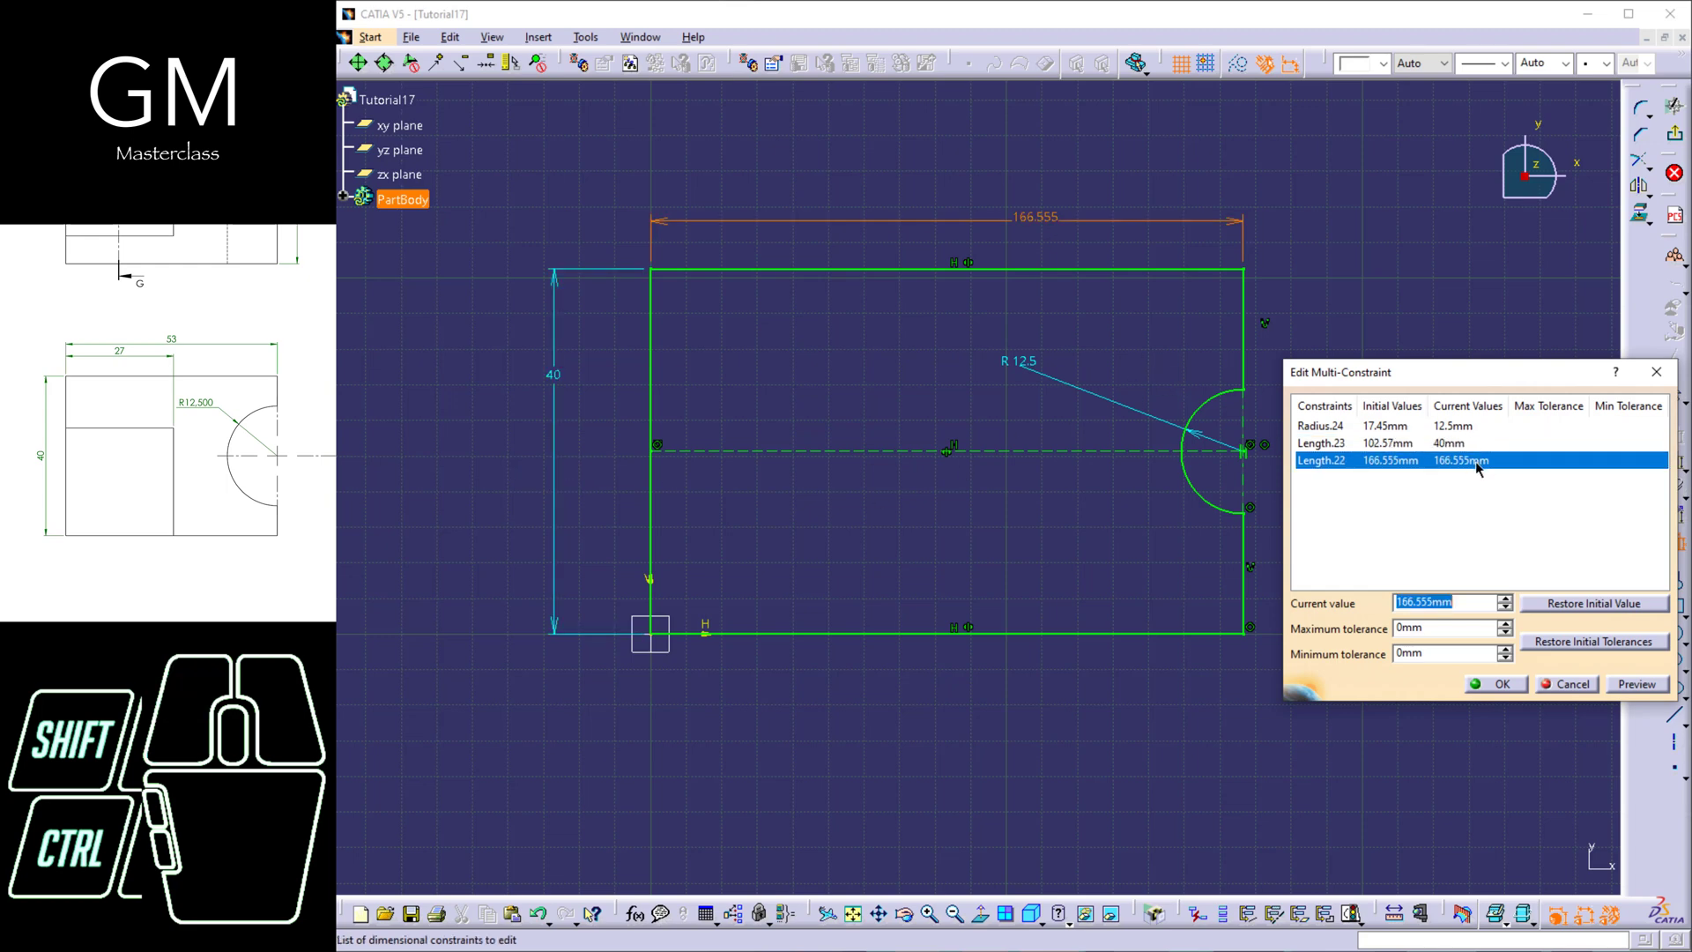
text(53mm)
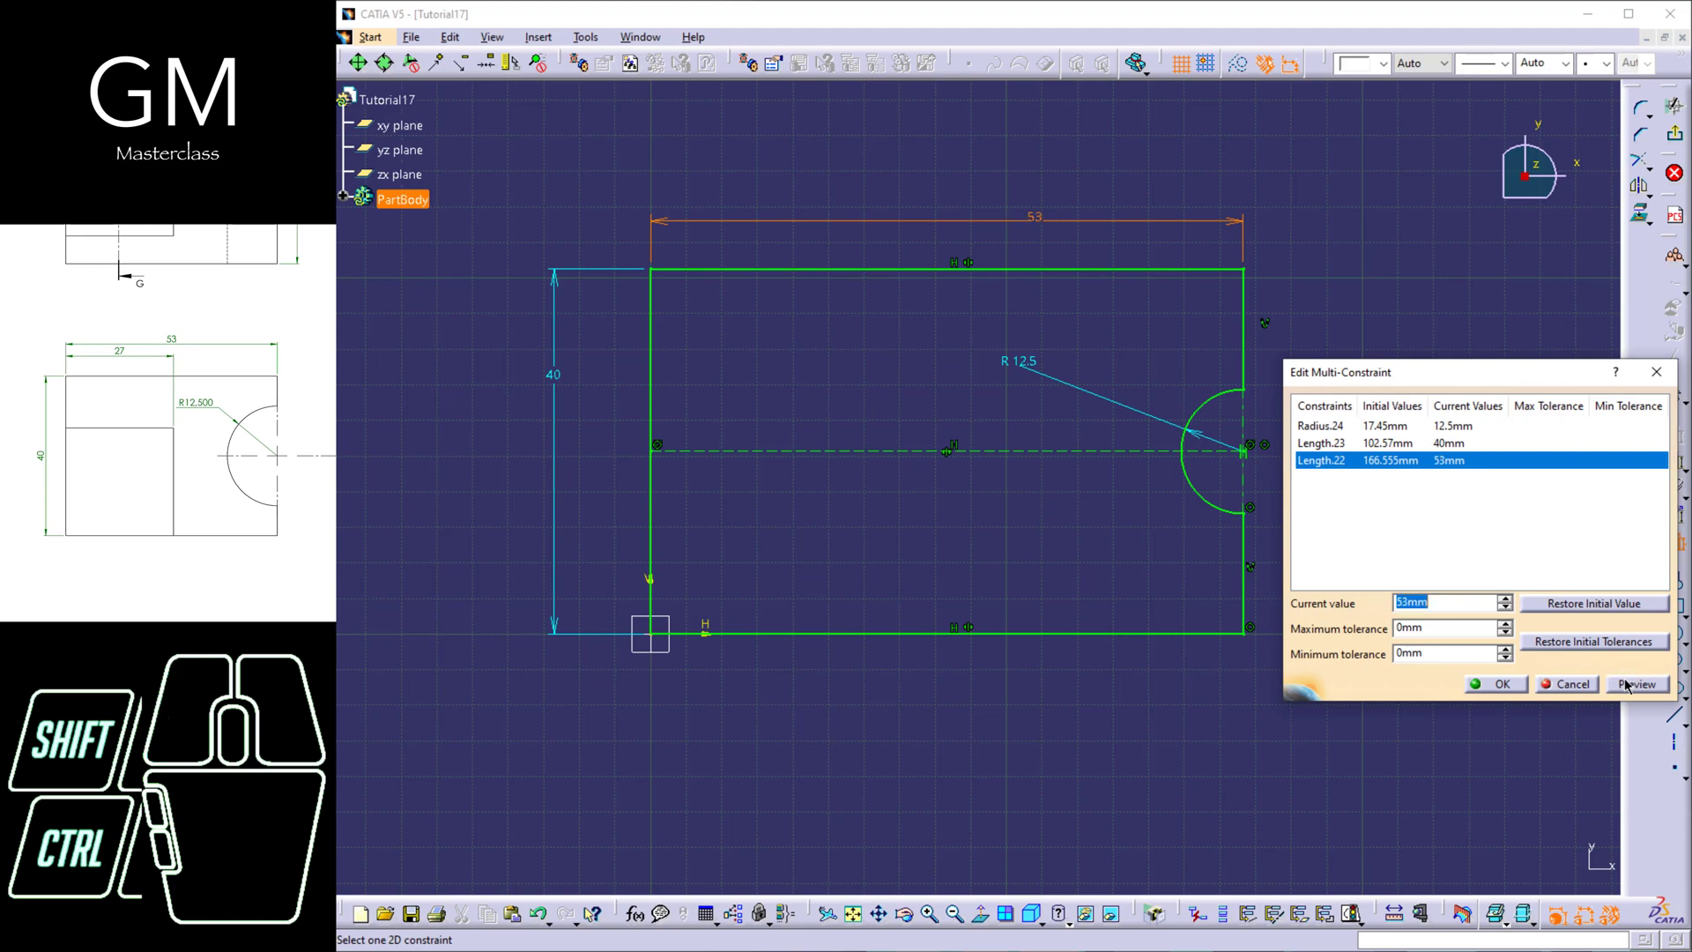
click(1618, 683)
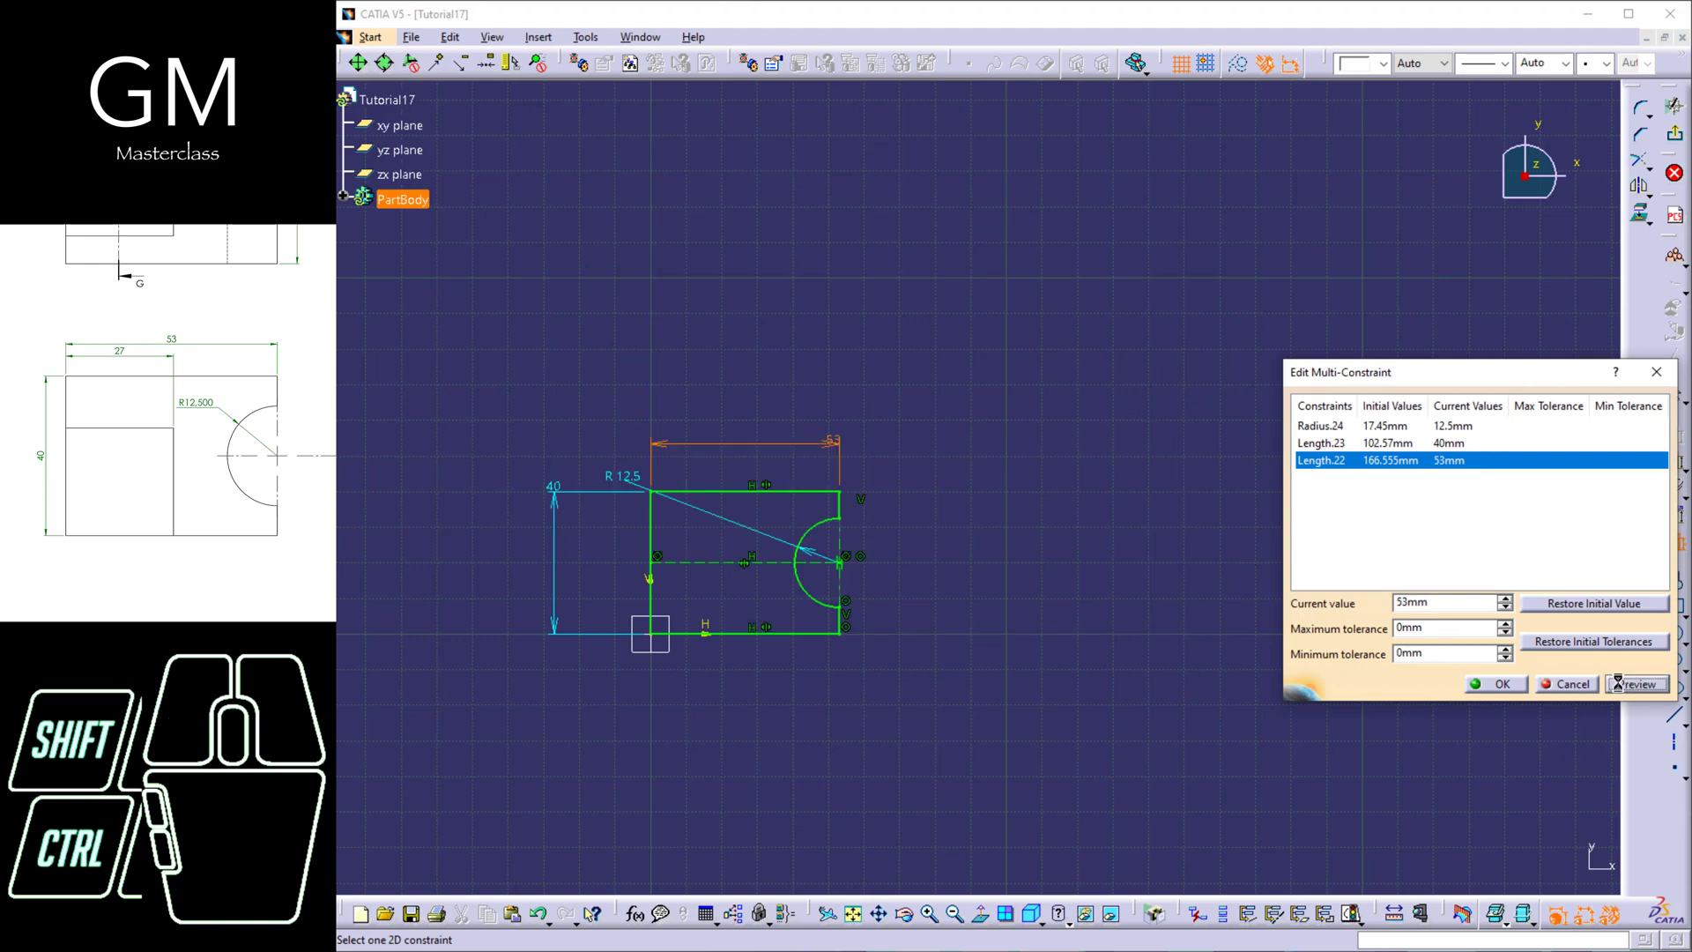
click(1495, 684)
- Centre the width value along its dimension line and move the radius value inside the profile, closer to the arc
mouse_move(1042, 679)
middle_down()
mouse_move(1133, 593)
mouse_move(1111, 606)
mouse_move(1134, 516)
middle_up()
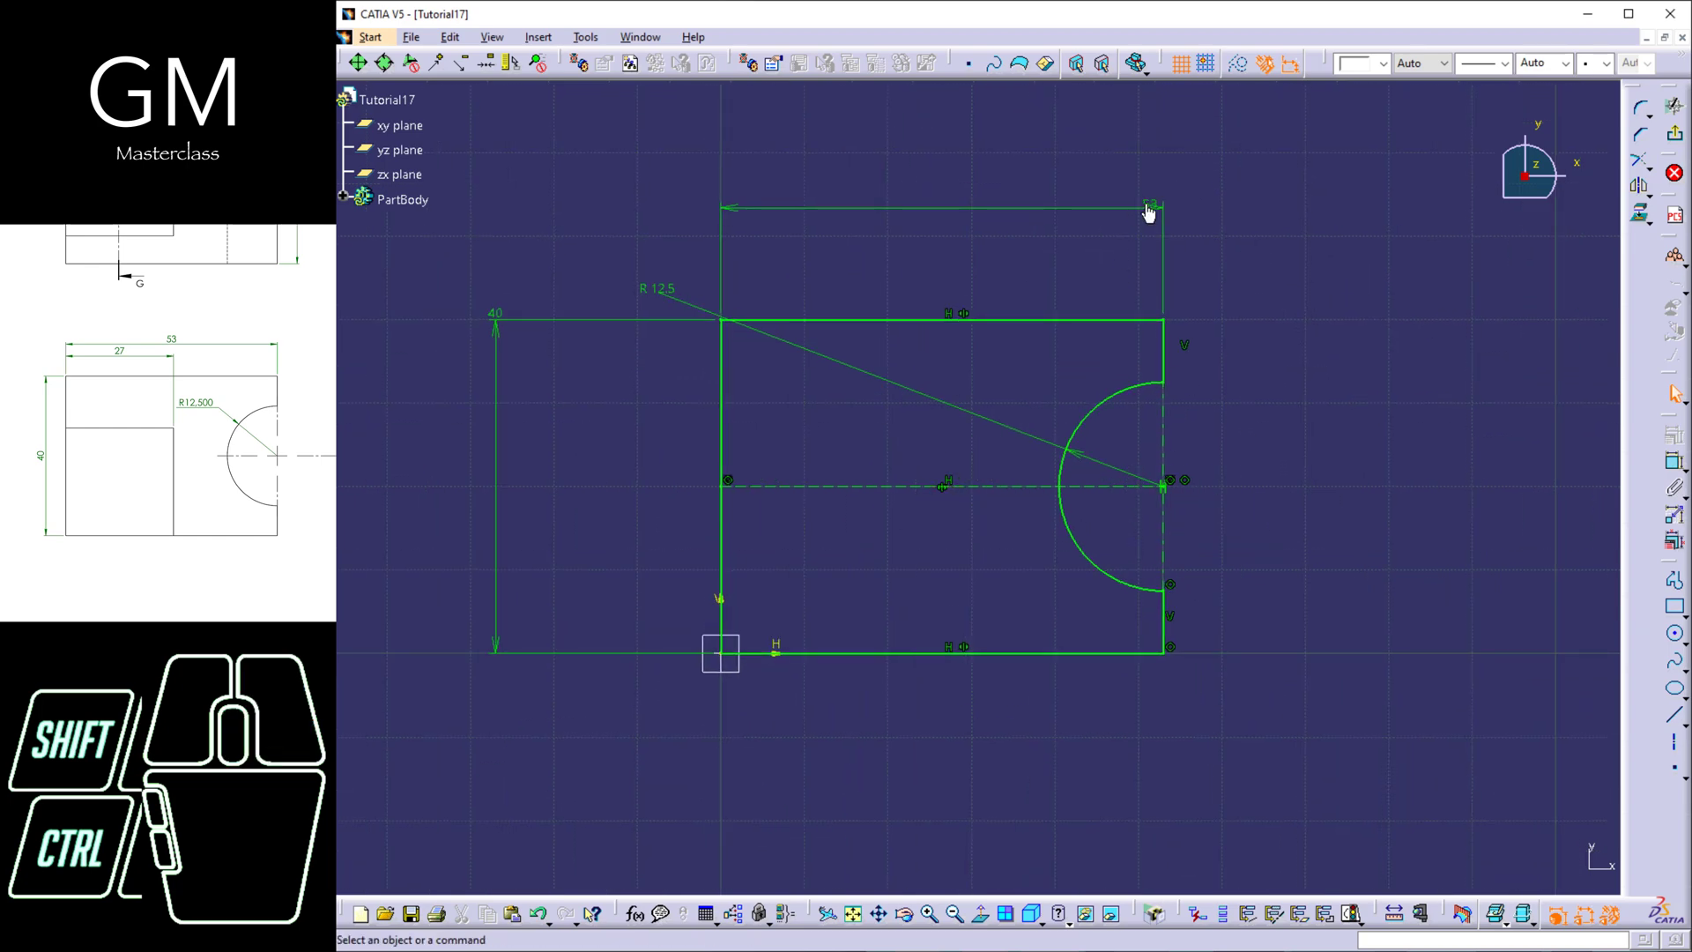
drag(1149, 211, 952, 209)
click(669, 294)
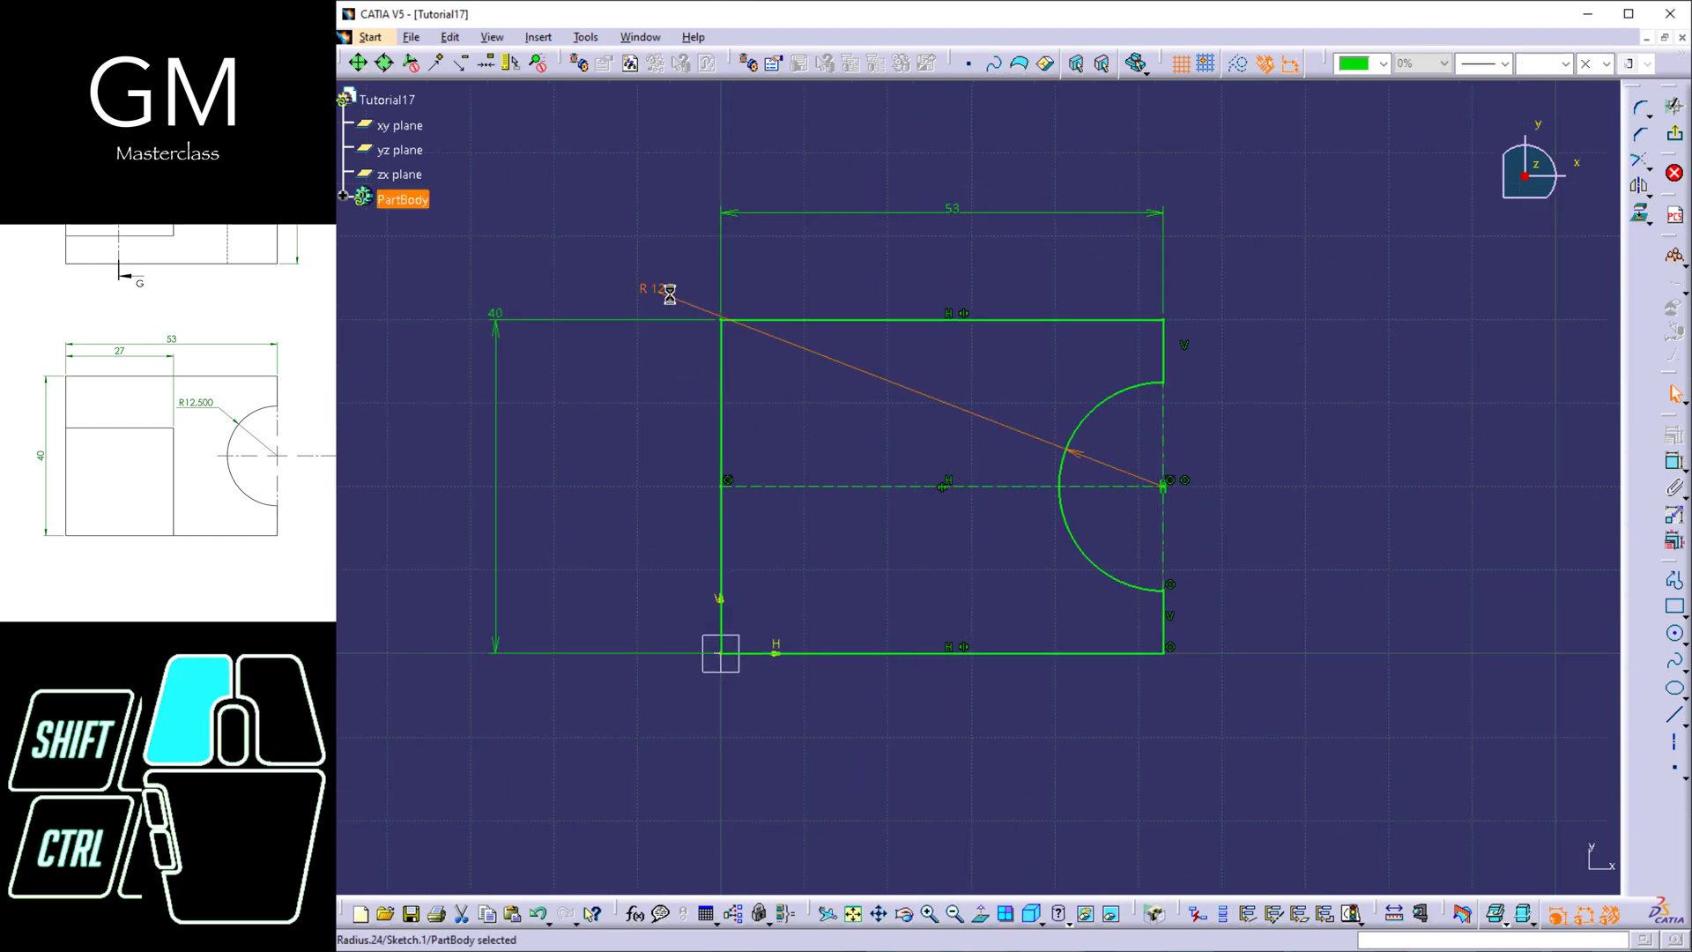
drag(669, 294, 947, 405)
click(1291, 400)
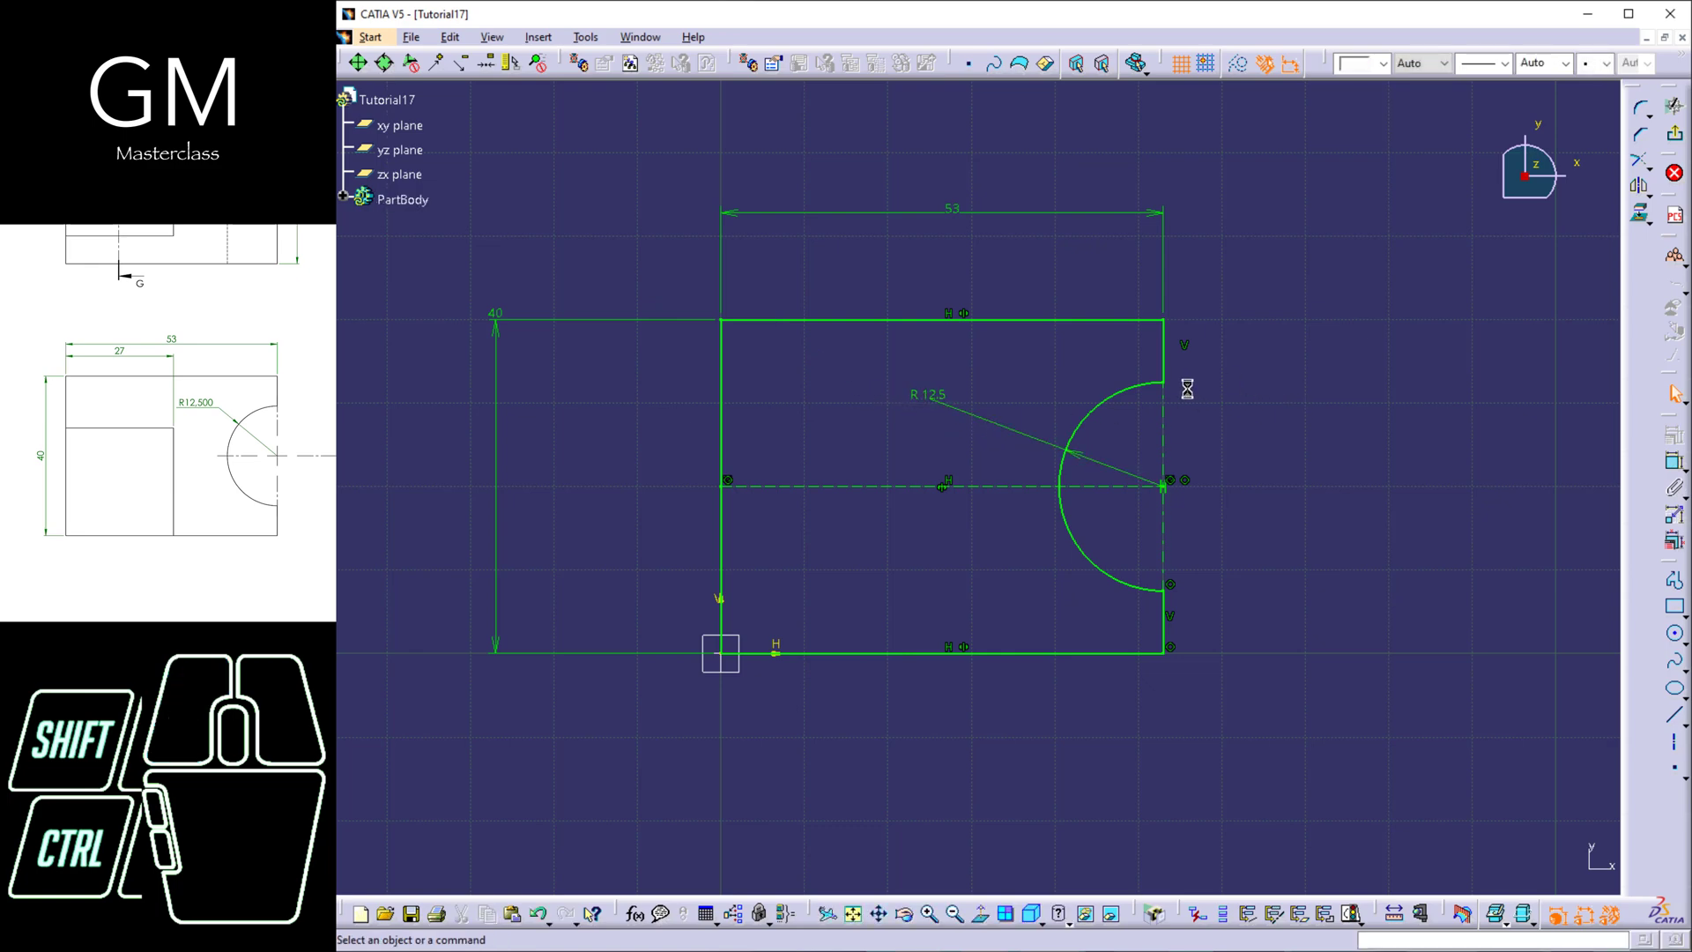
- Move the height value between its arrows and bring the height and width dimension lines closer to the profile
drag(504, 323, 545, 421)
drag(496, 503, 626, 479)
click(509, 491)
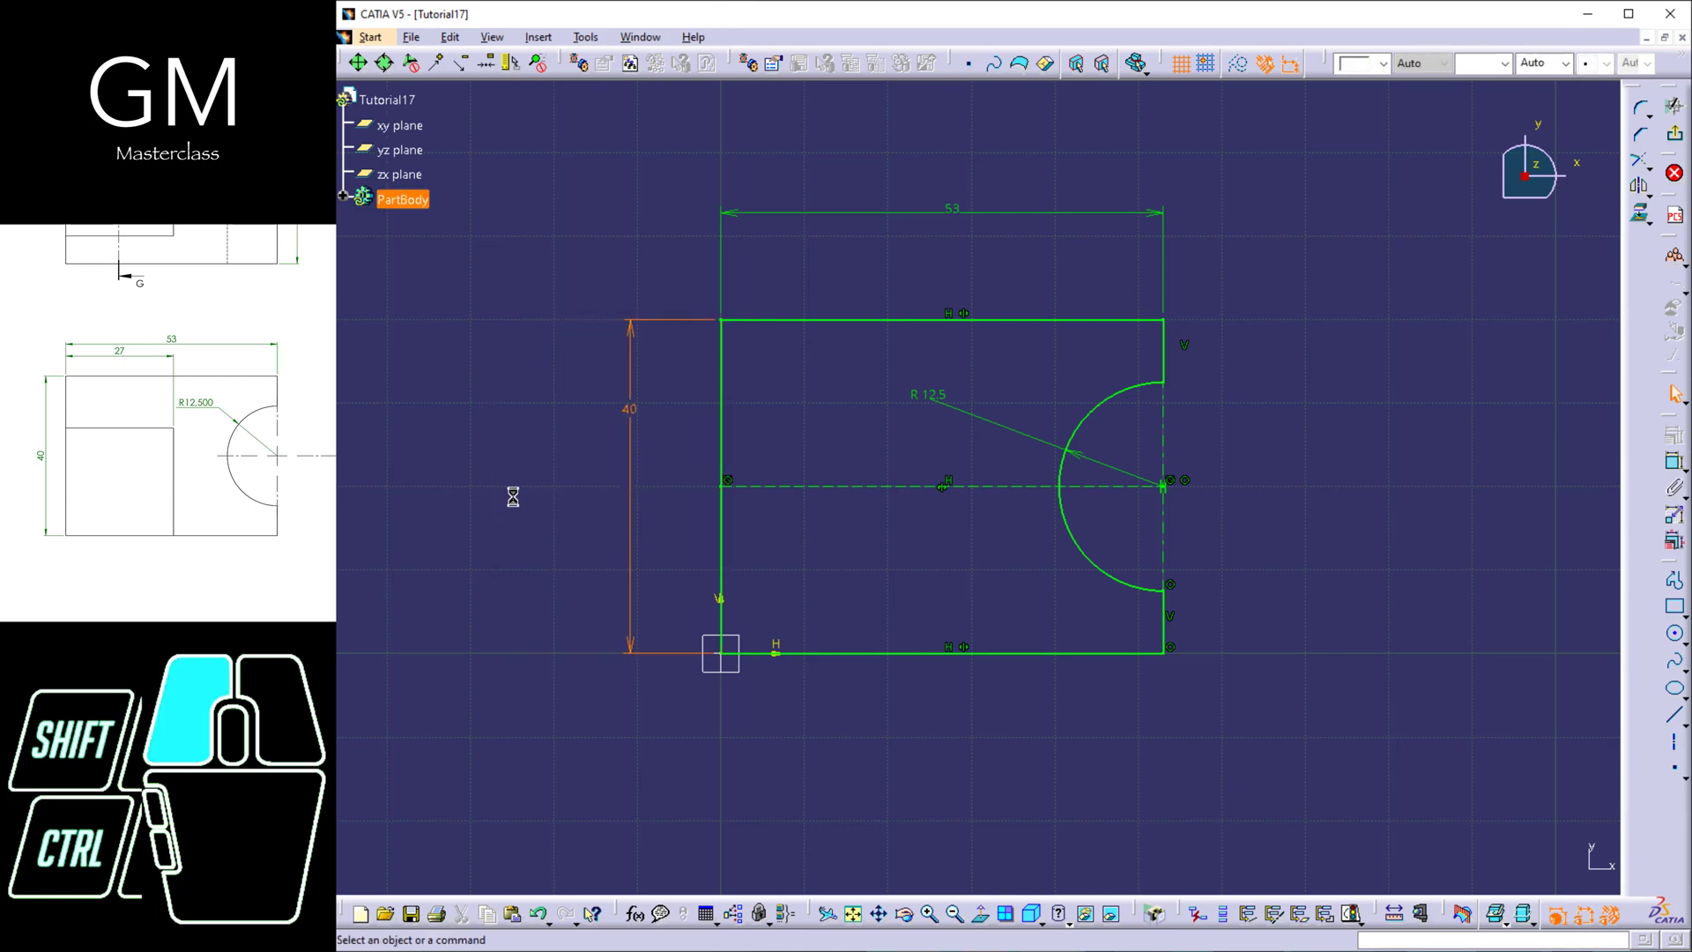
click(911, 215)
drag(911, 215, 888, 275)
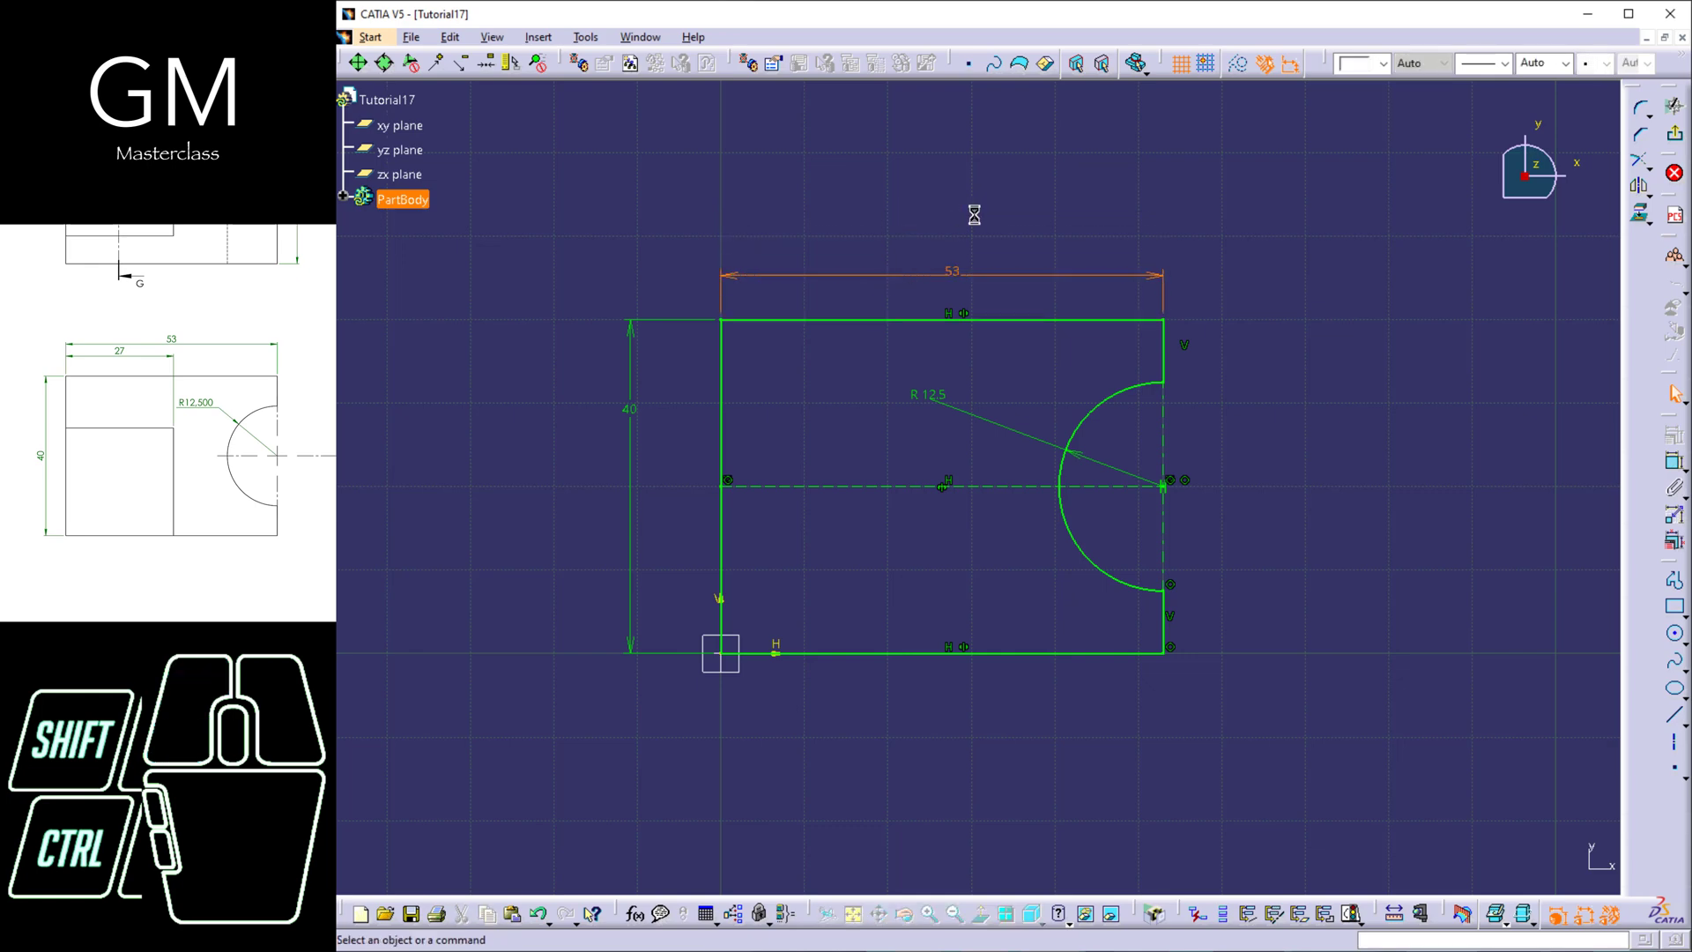
click(1158, 205)
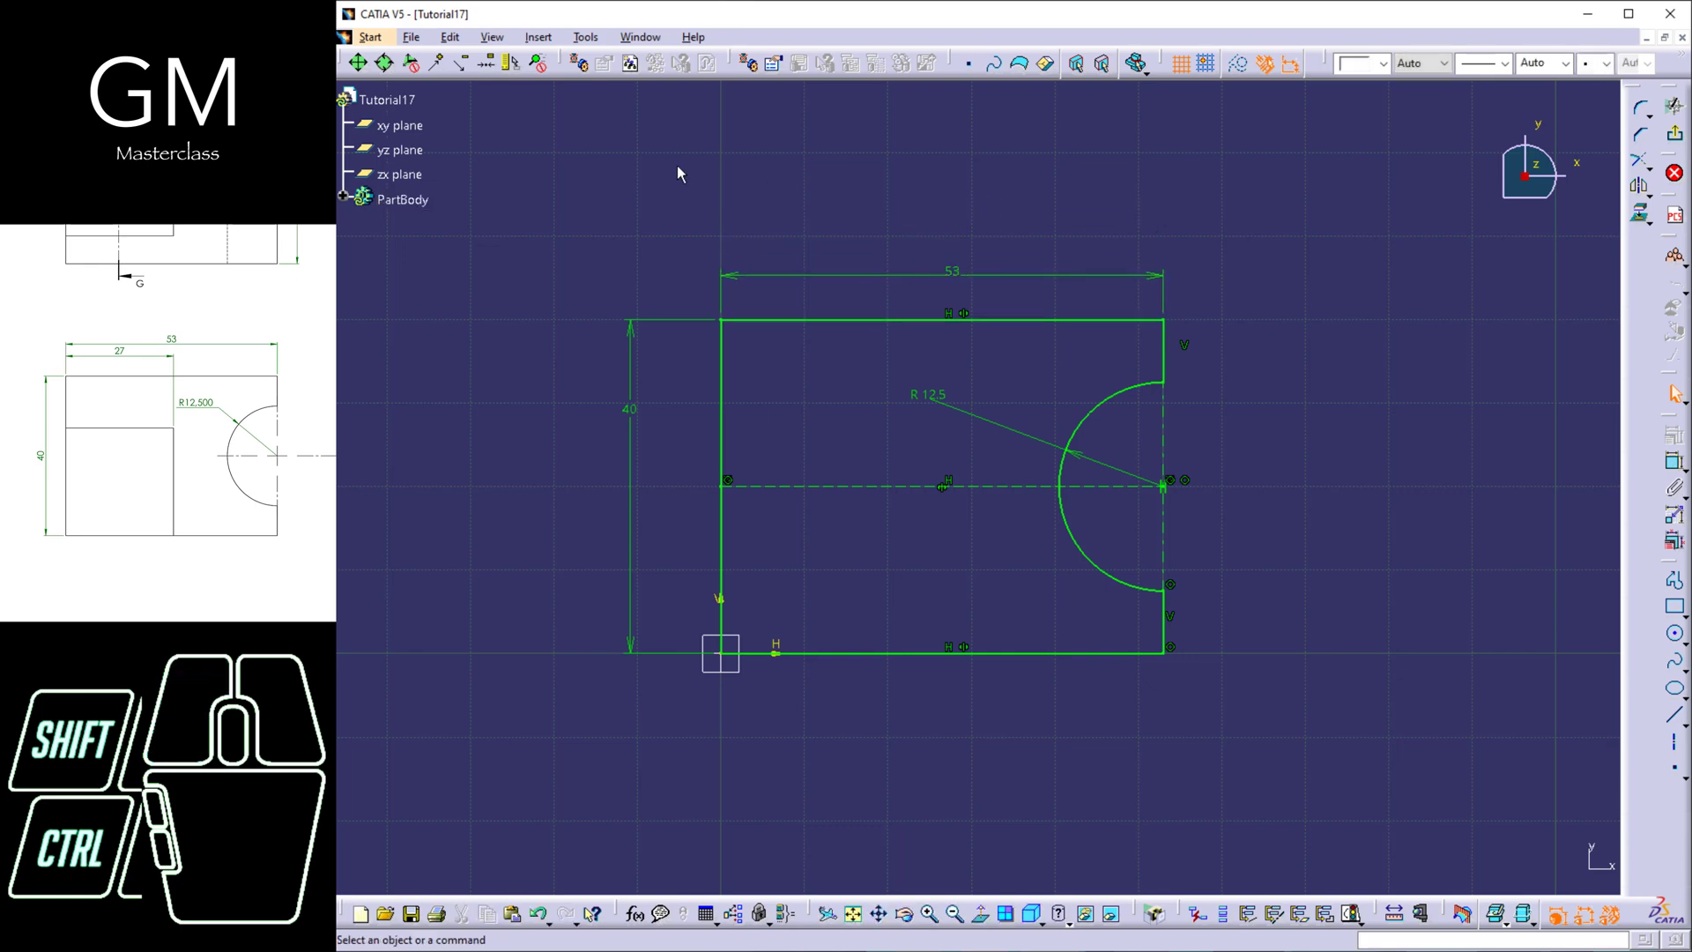
- Set the length unit to Millimeter (mm) in the Parameters and Measure options and apply the settings
click(586, 37)
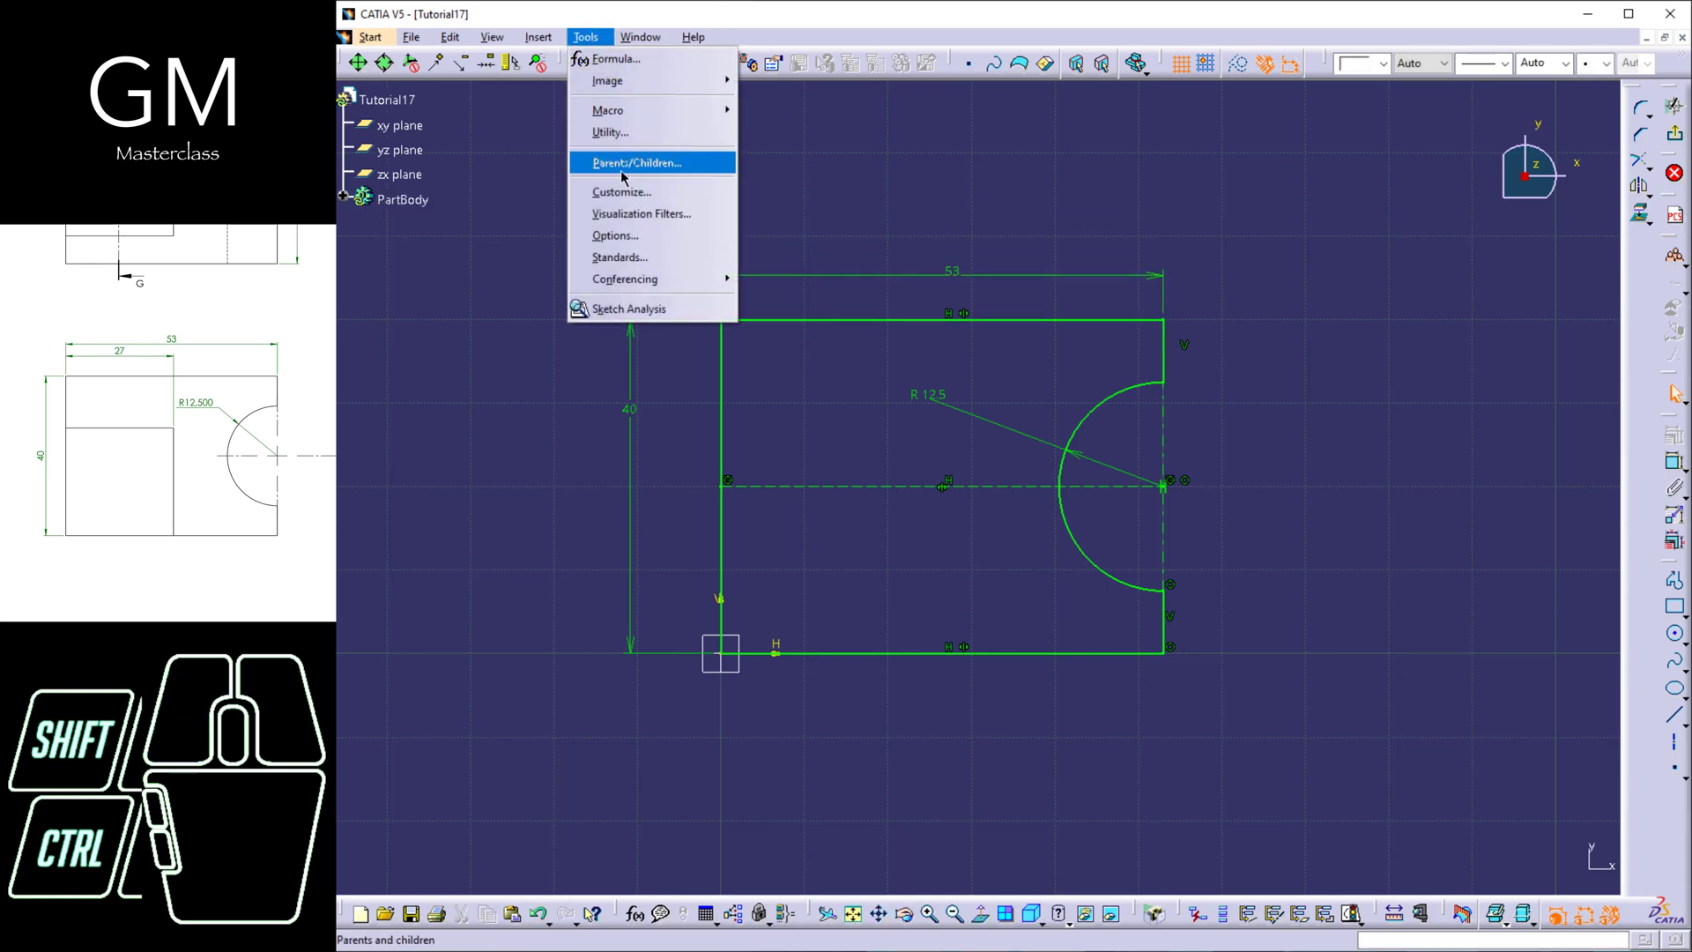
click(645, 240)
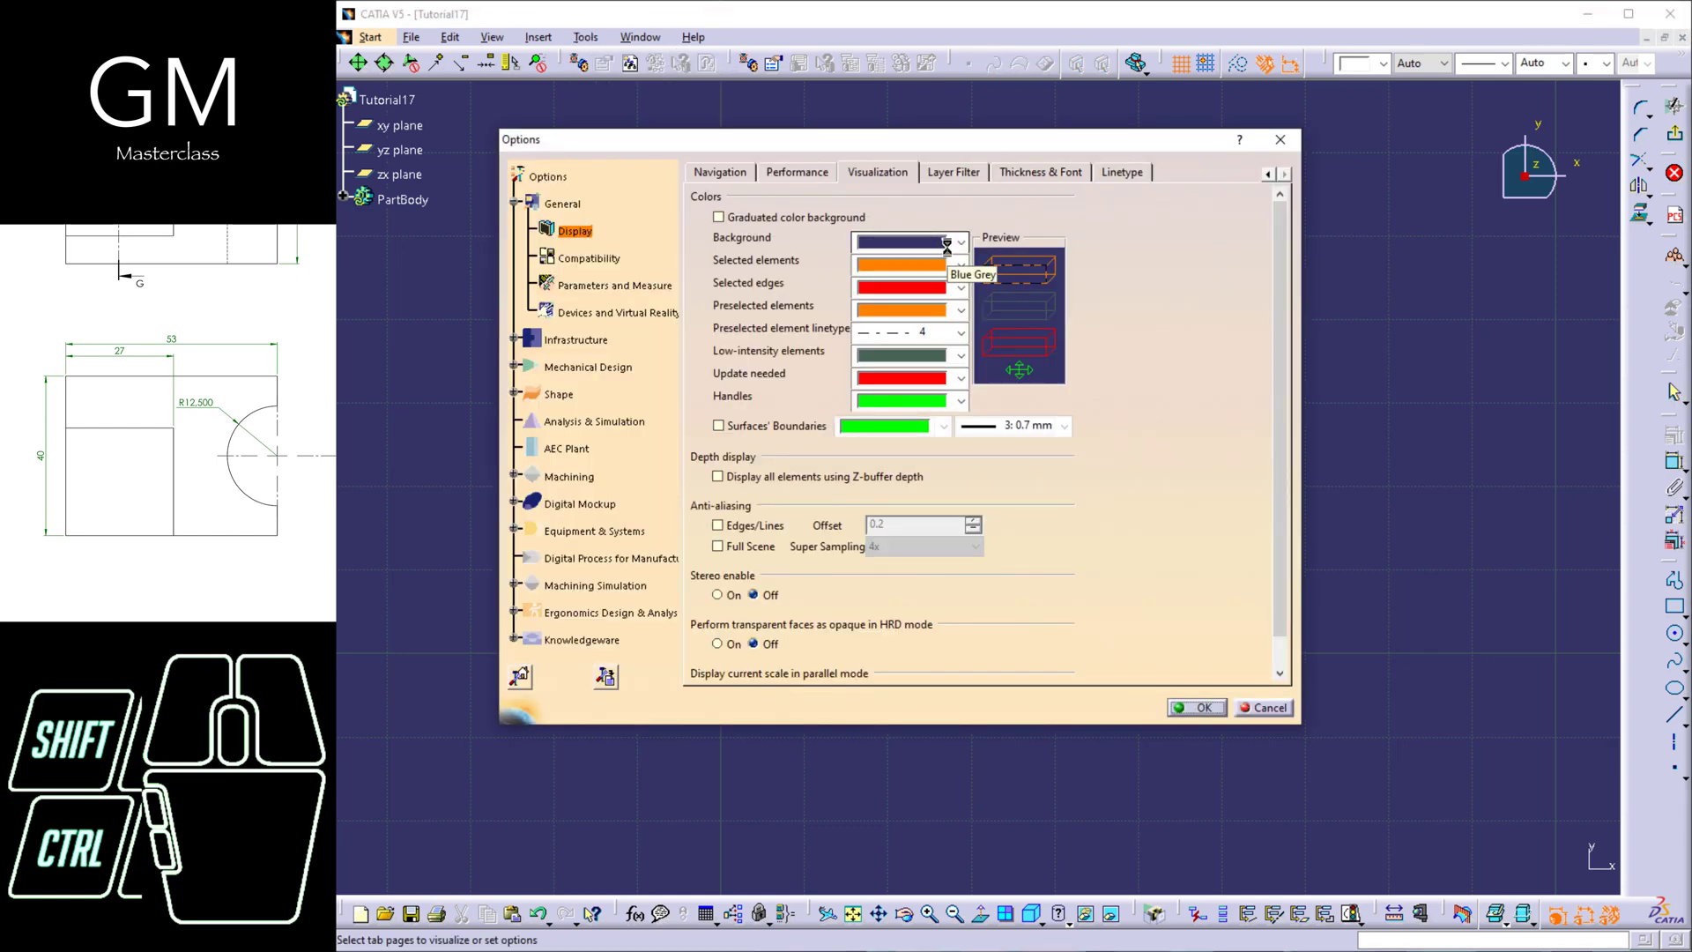
click(593, 287)
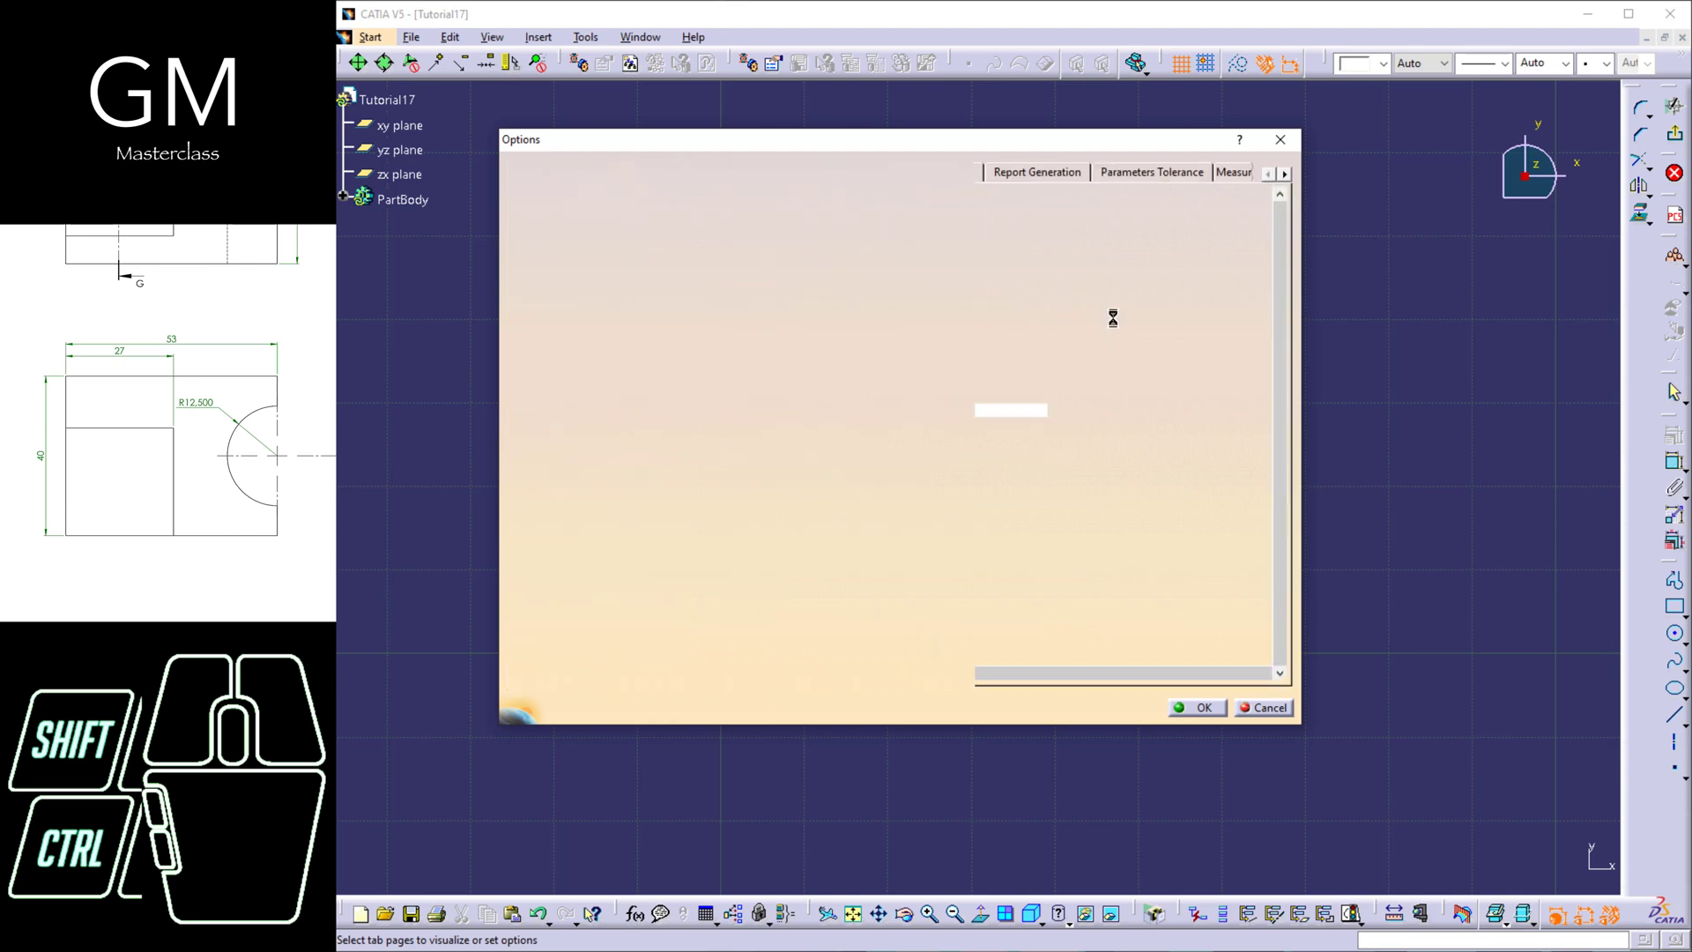
click(985, 344)
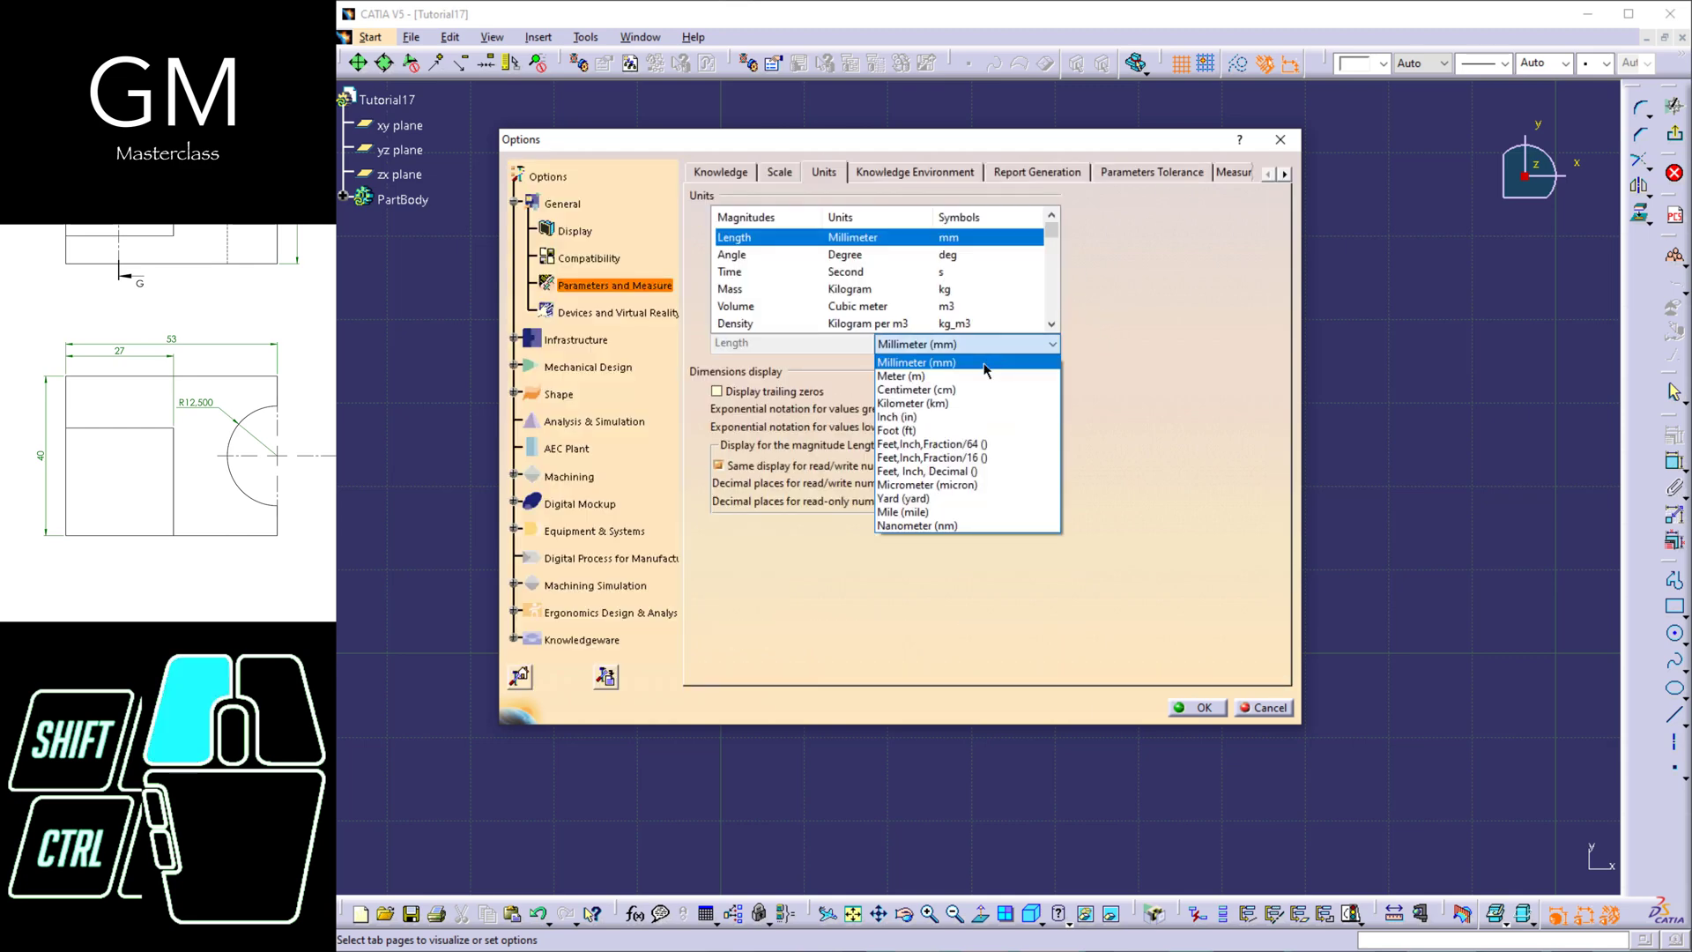
click(985, 365)
click(1001, 347)
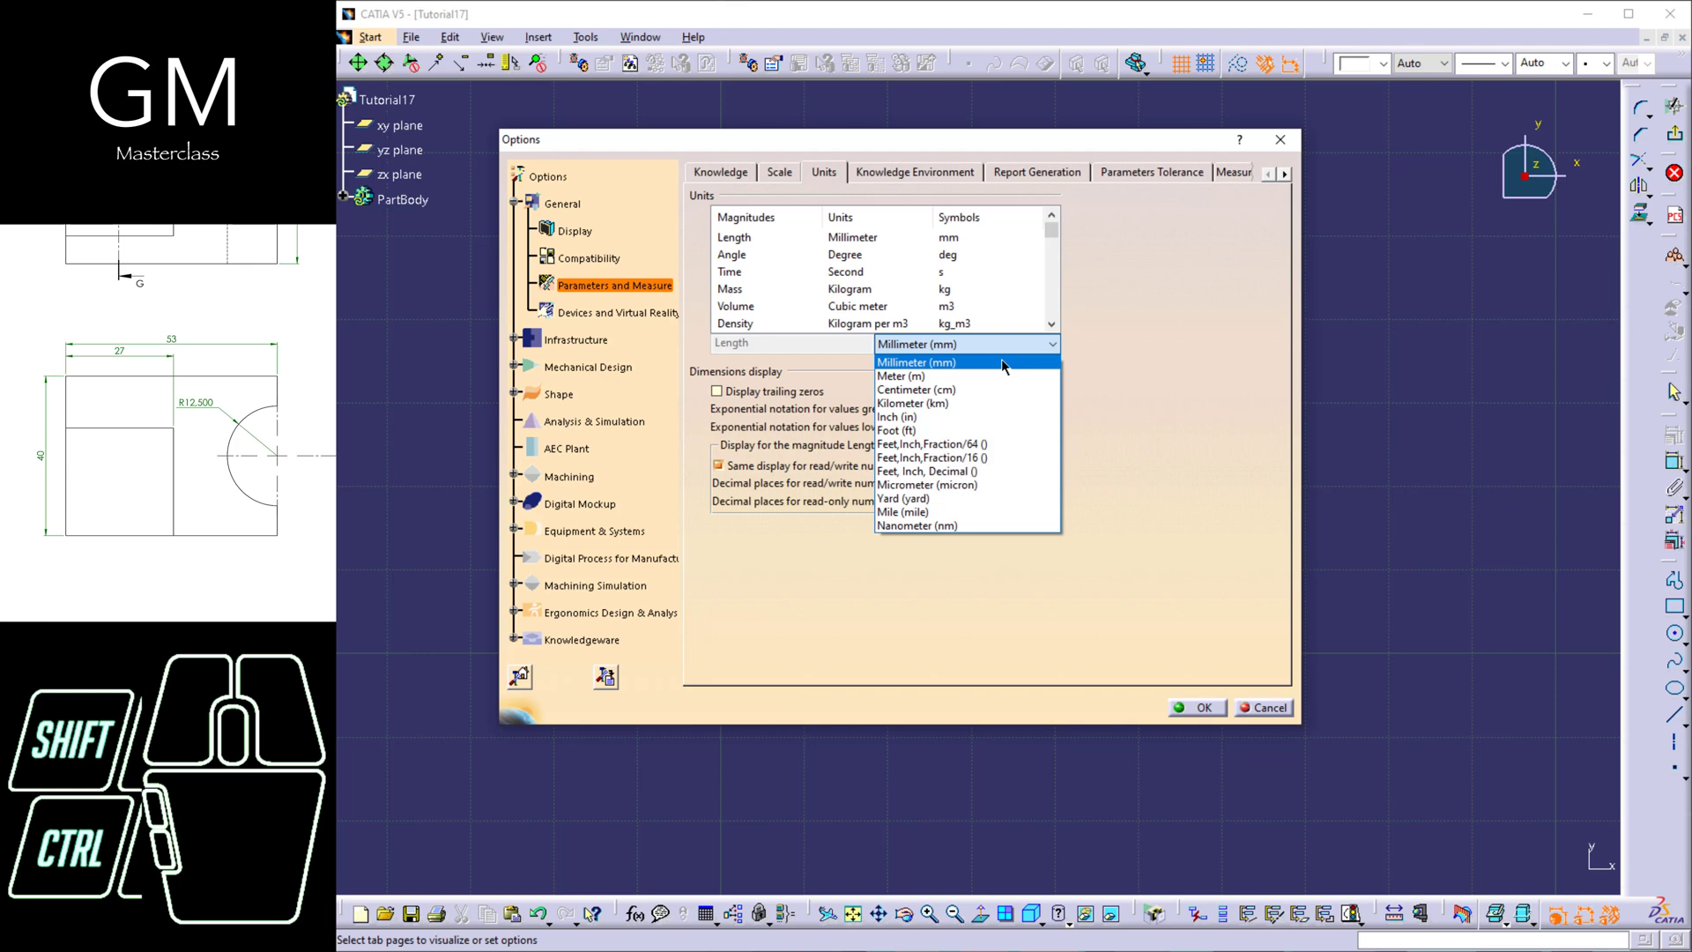
click(1001, 360)
click(1198, 708)
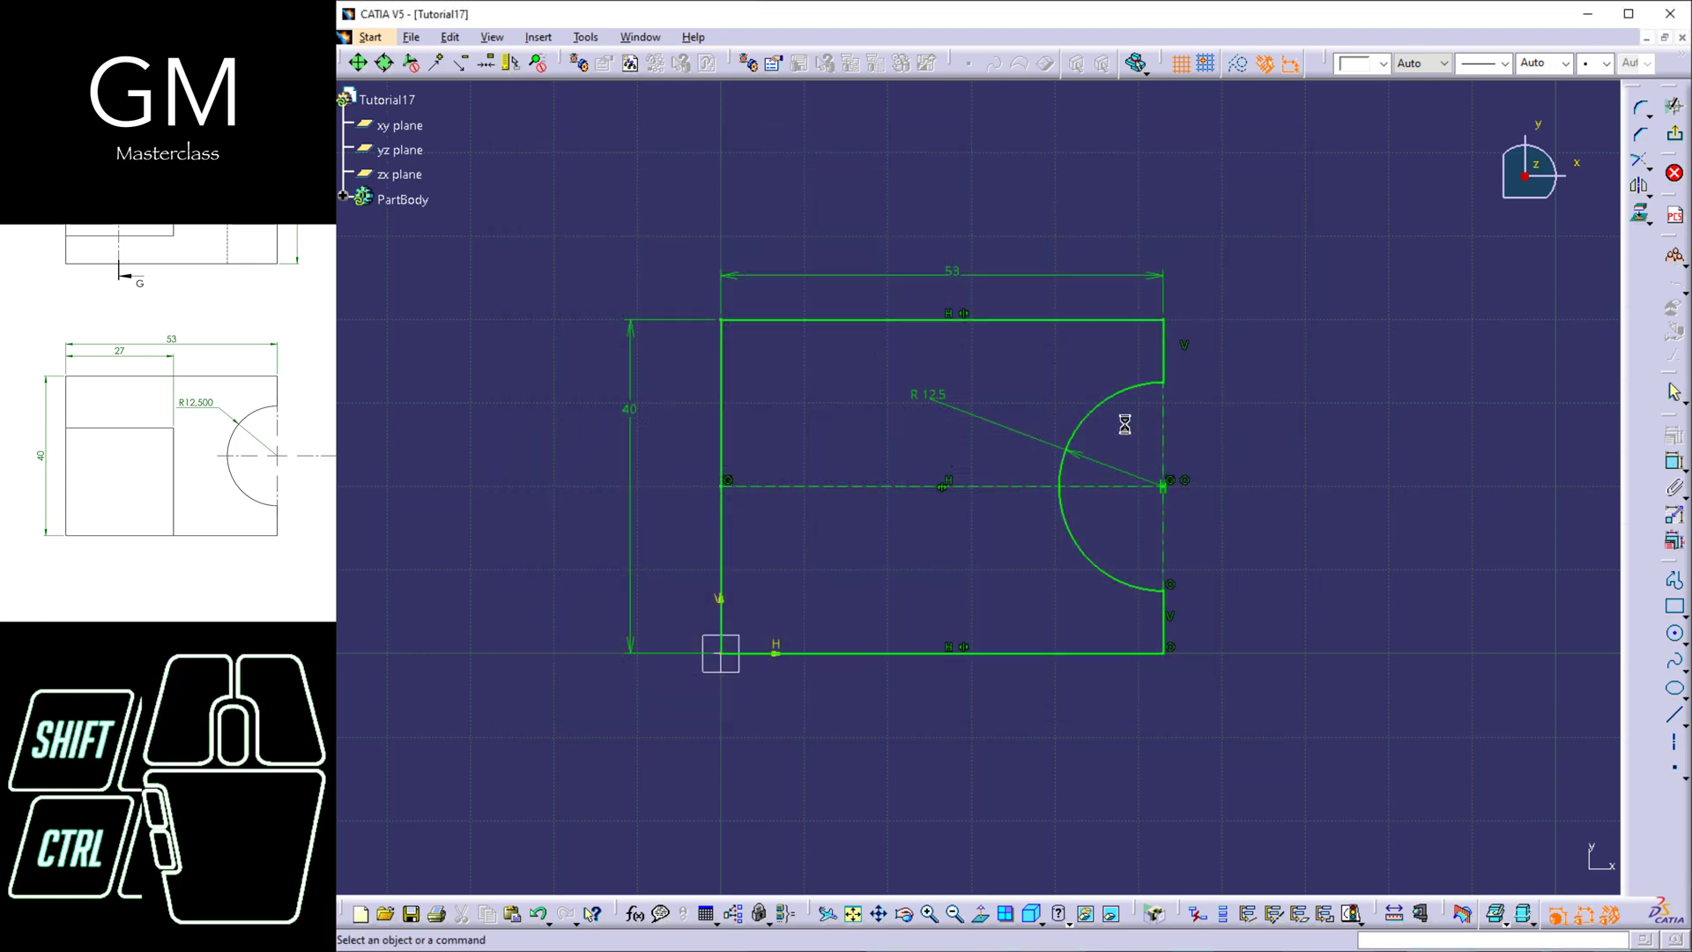
- Exit the base sketch and extrude its profile as a 34 mm pad
mouse_move(1165, 438)
middle_down()
mouse_move(1153, 464)
mouse_move(1171, 405)
middle_up()
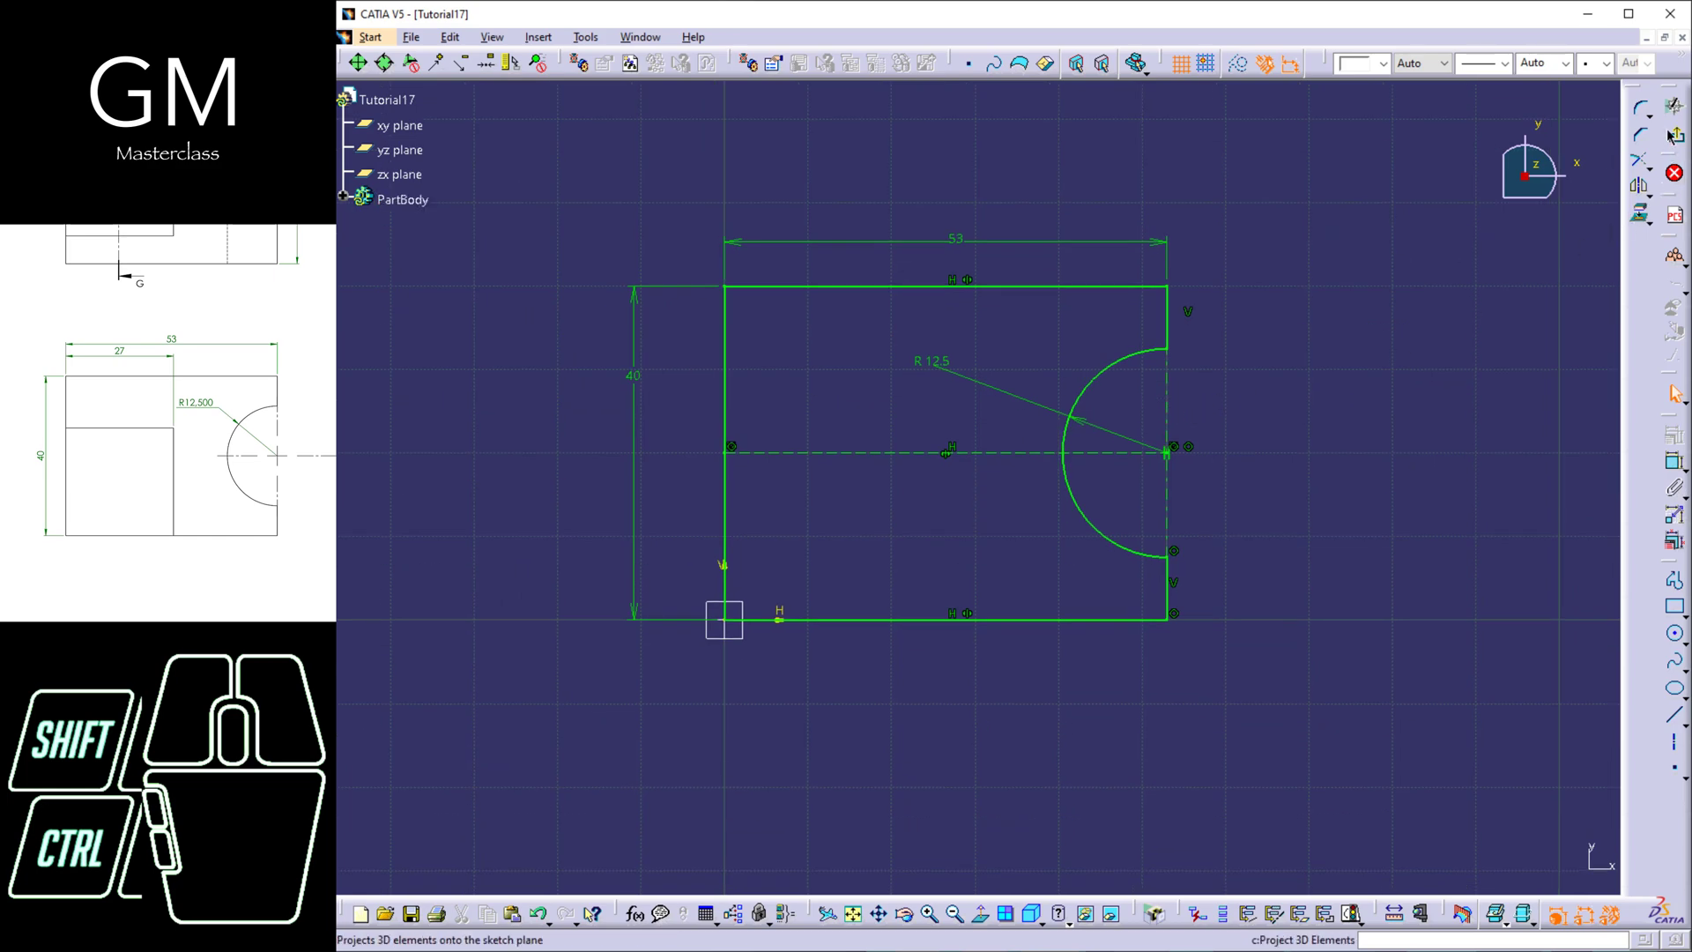
click(1673, 173)
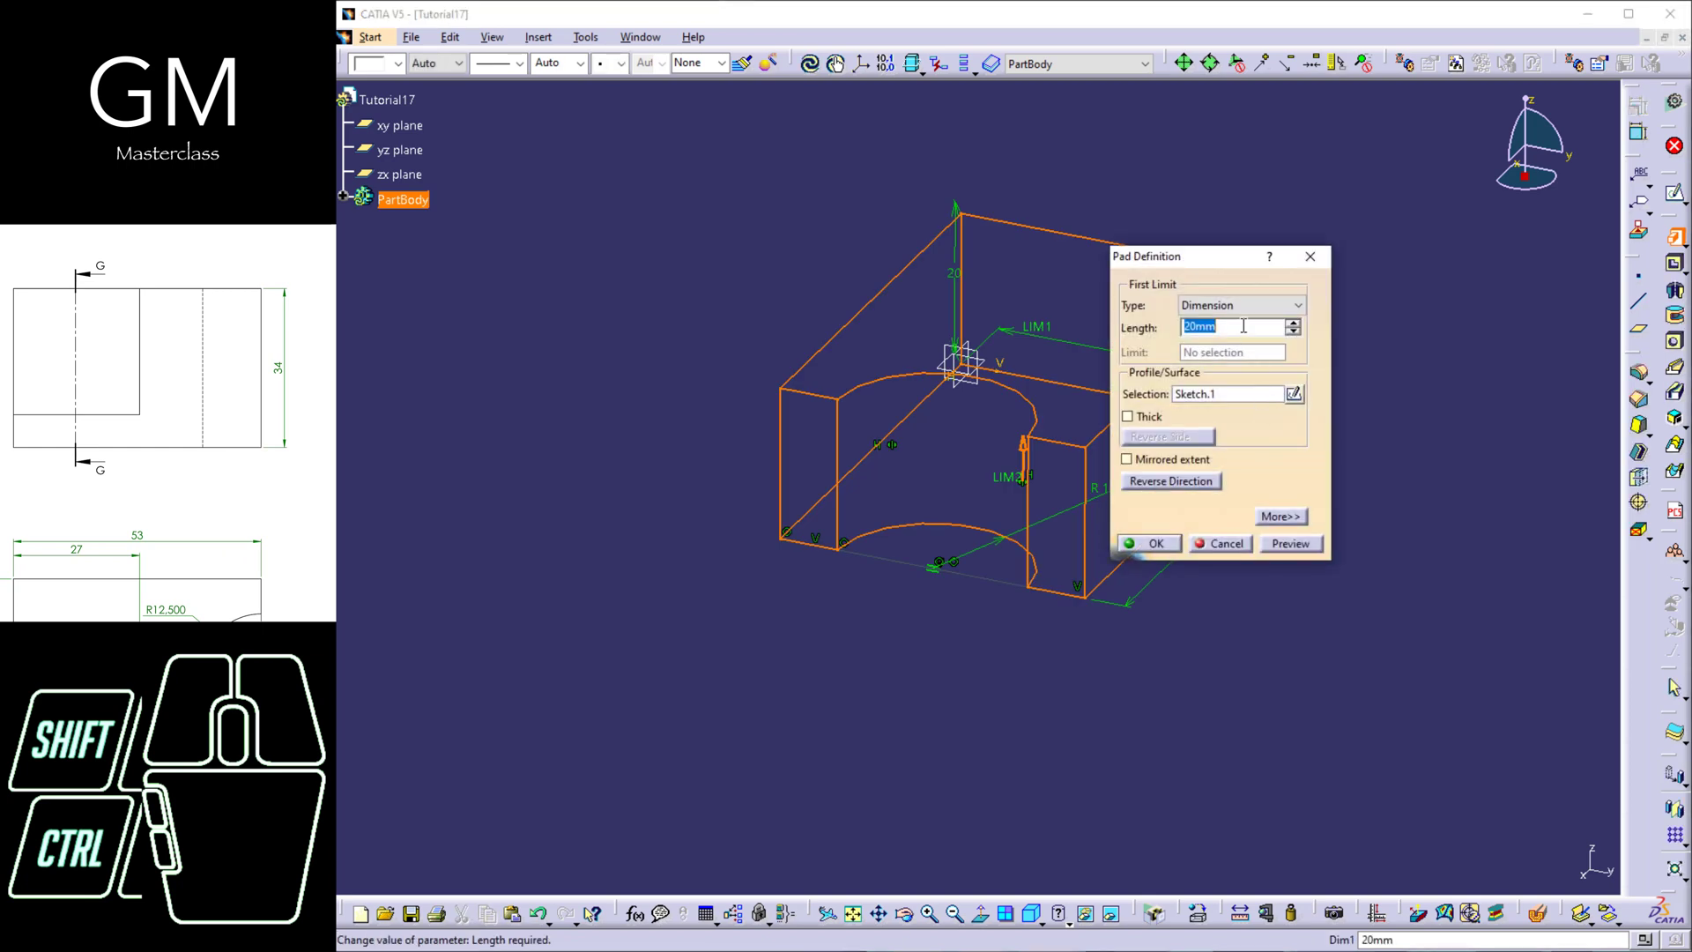
text(34)
click(1148, 544)
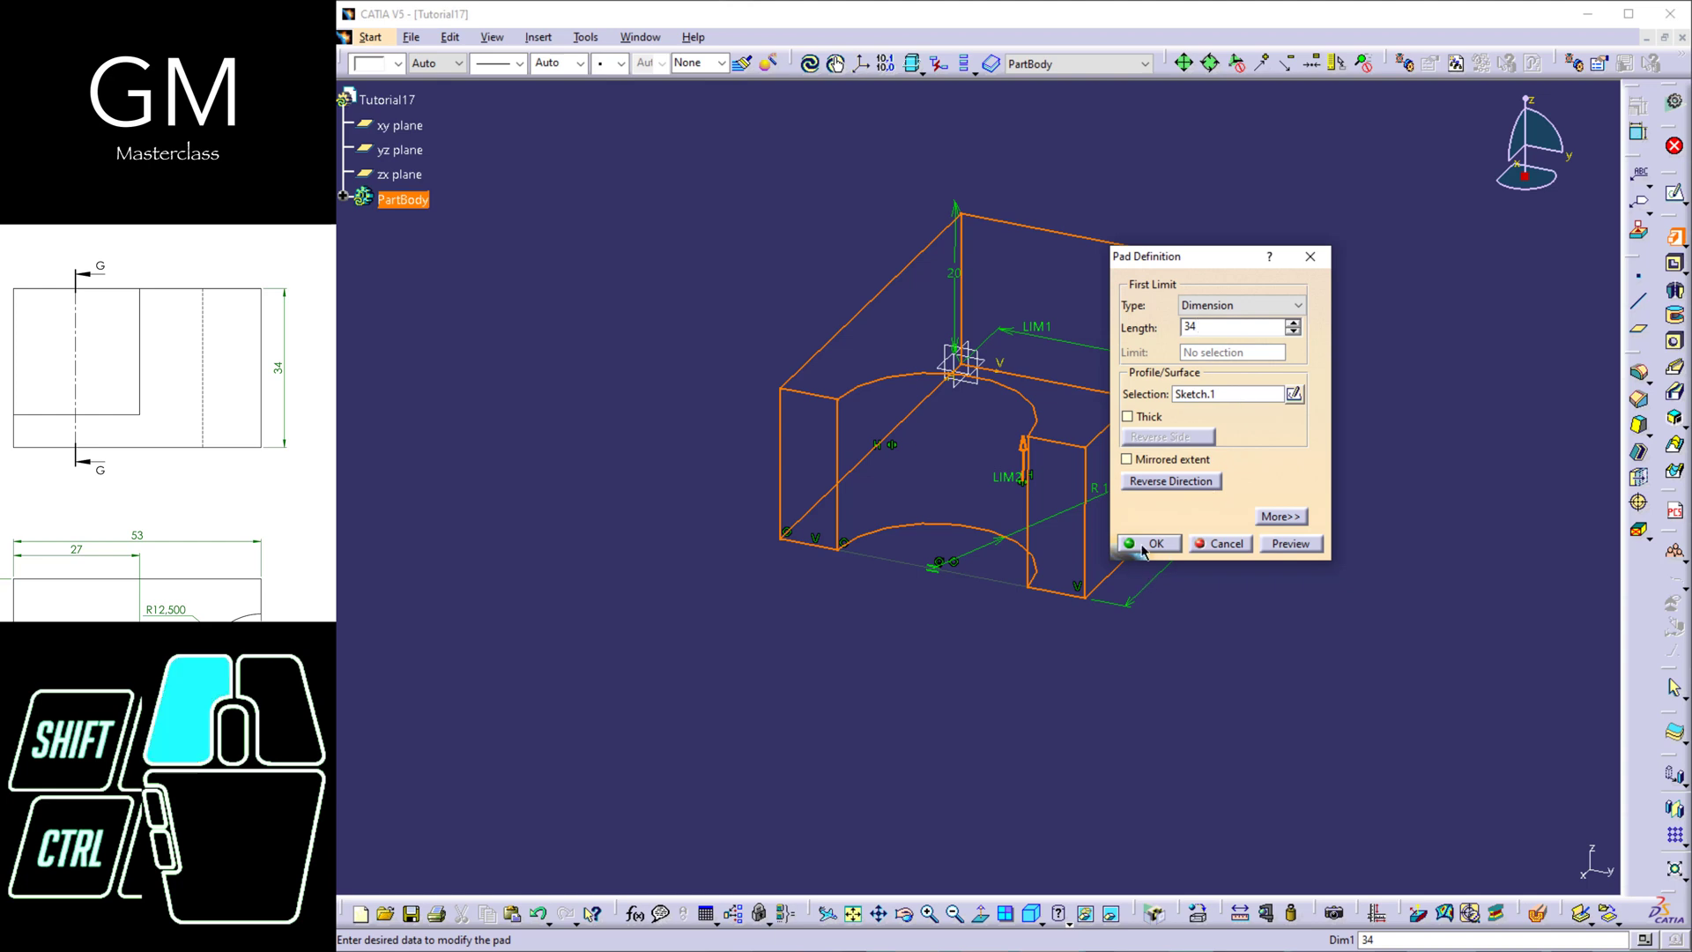
- Open a new sketch on the block's flat end face opposite the semicircular cutout and view it square-on
middle_drag(857, 470, 812, 500)
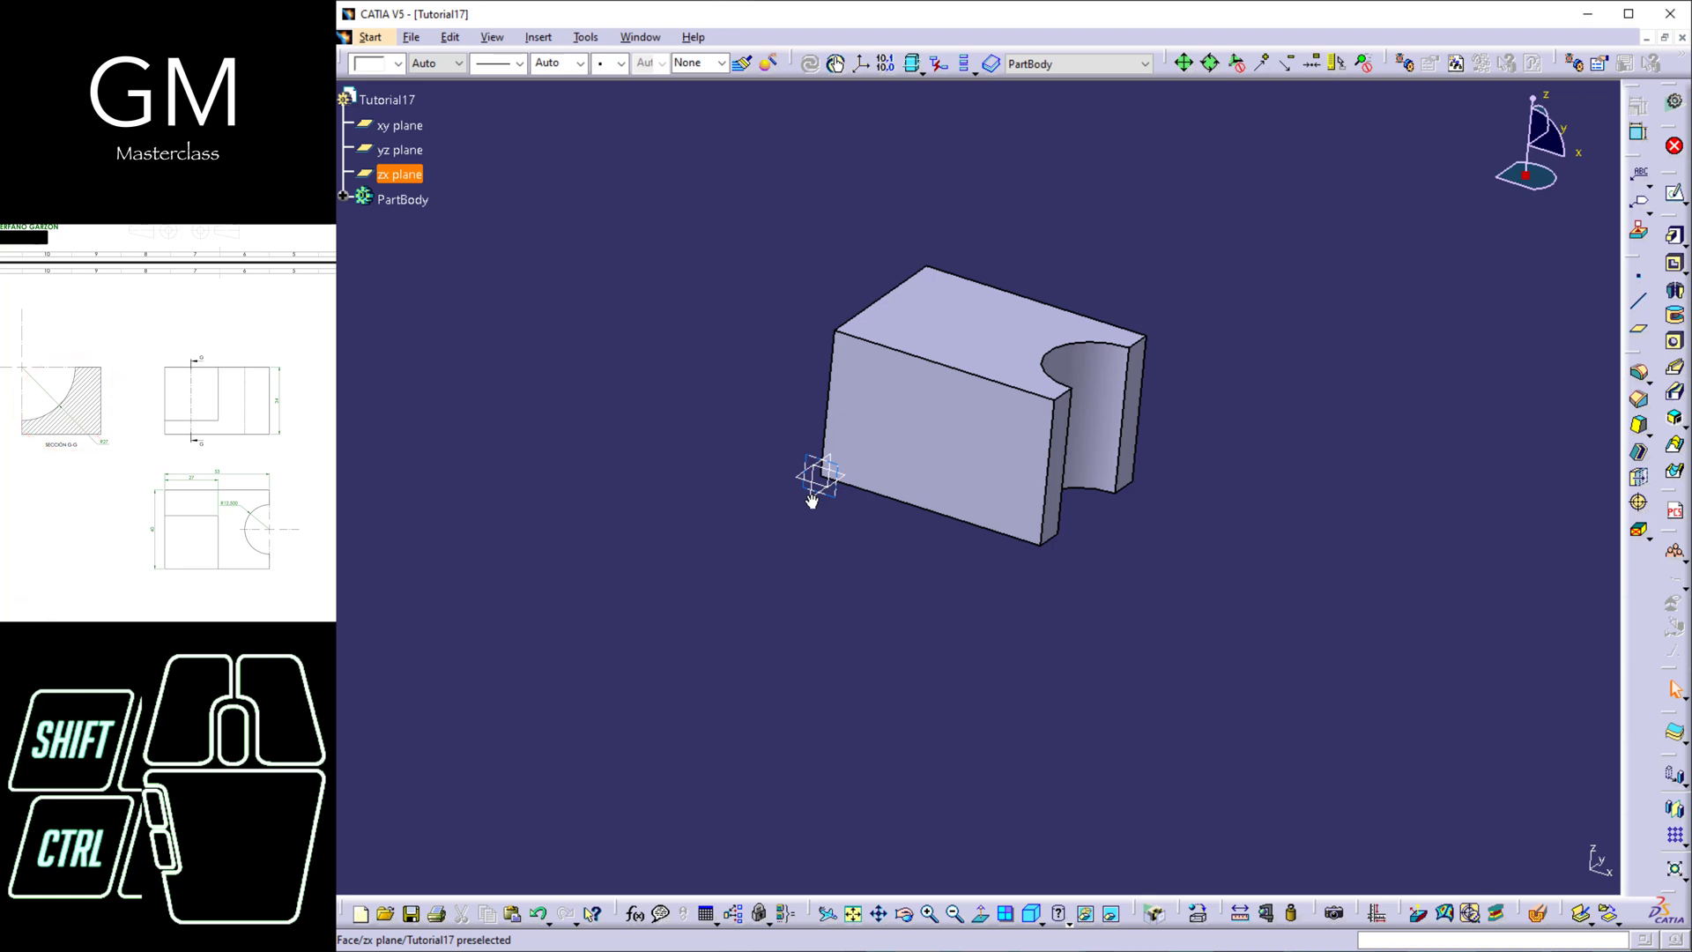
click(1674, 194)
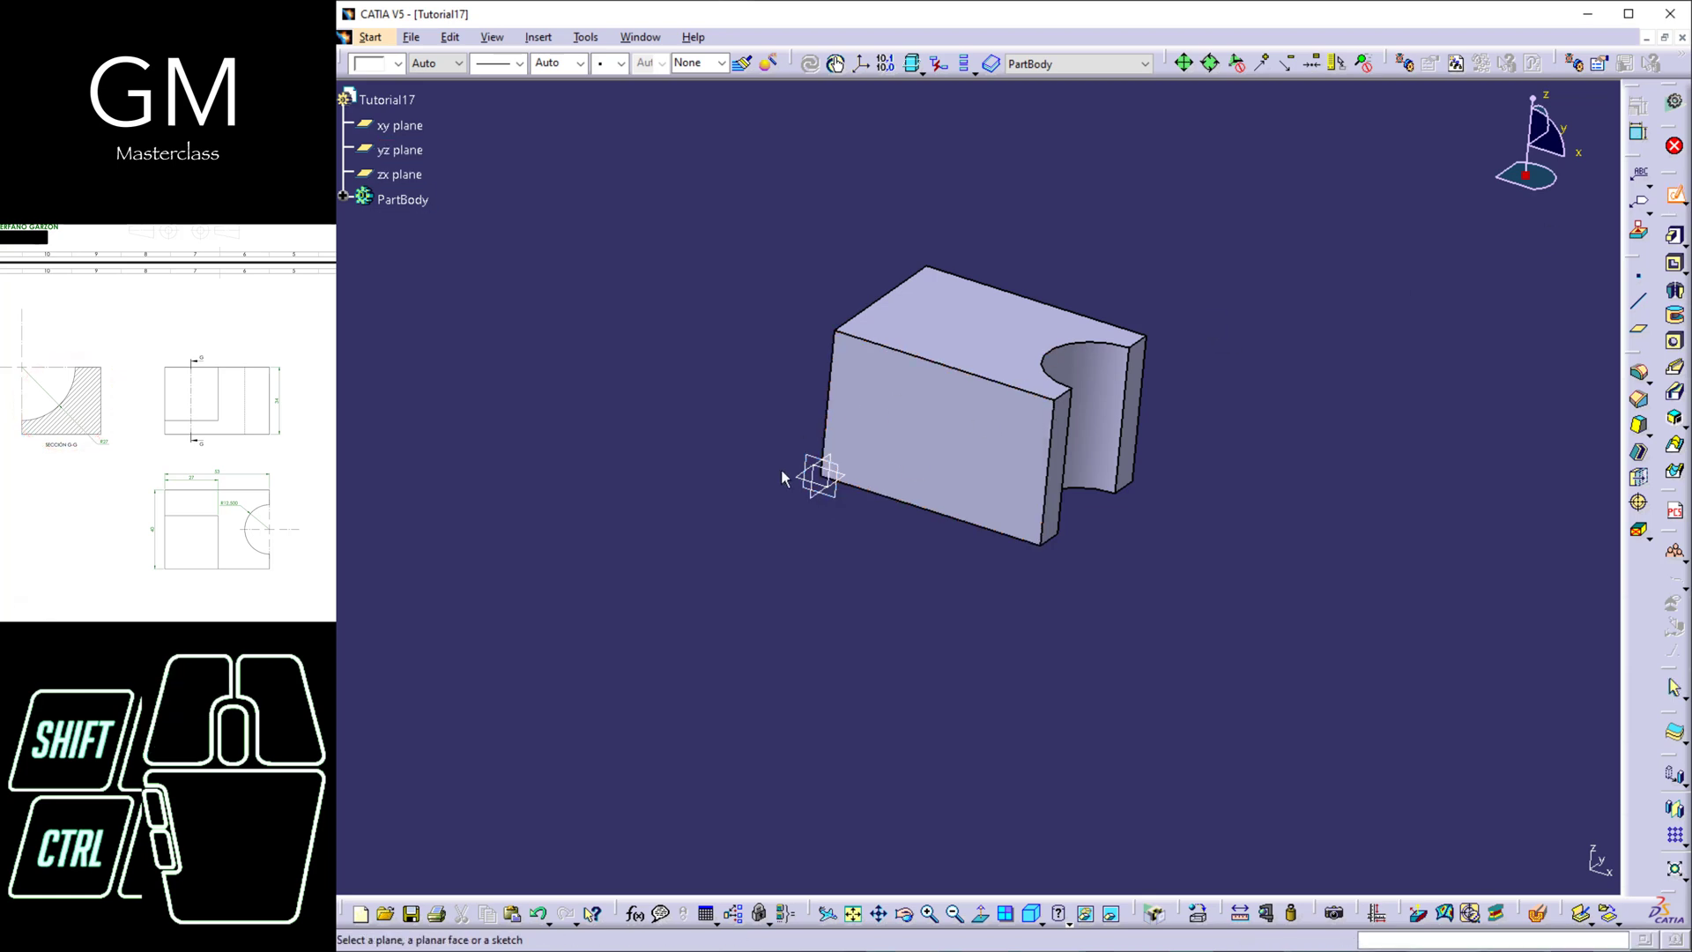
middle_drag(783, 476, 808, 540)
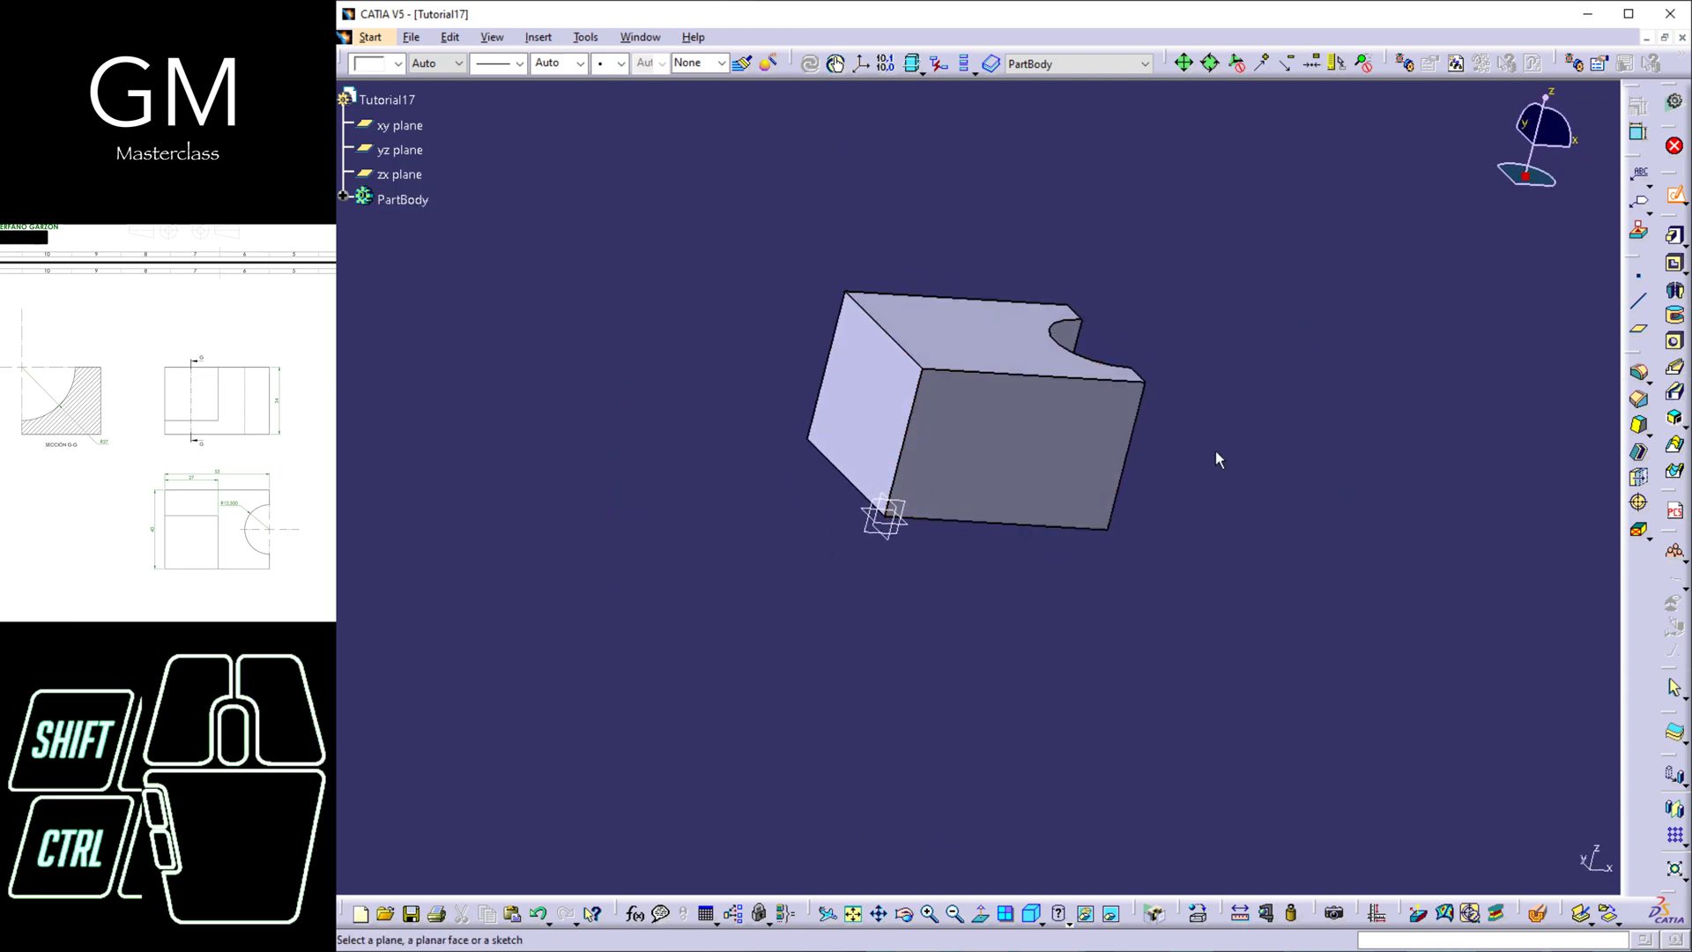
mouse_move(1216, 457)
middle_down()
mouse_move(1219, 367)
mouse_move(820, 441)
mouse_move(793, 548)
middle_up()
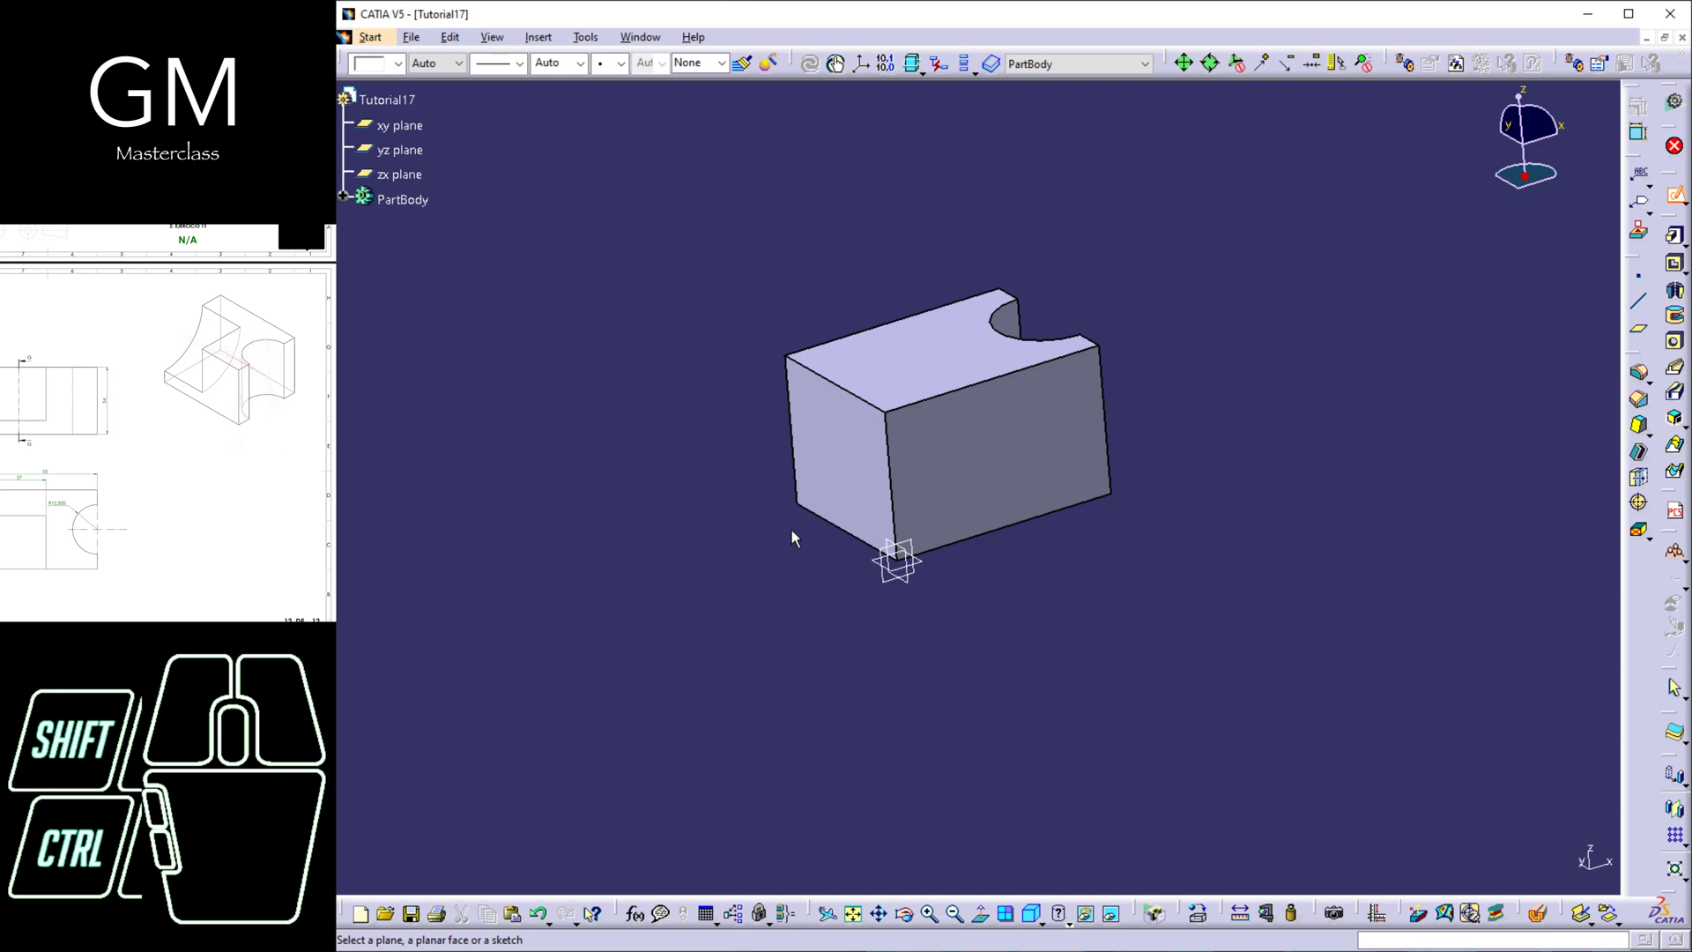
middle_drag(1050, 472, 1118, 438)
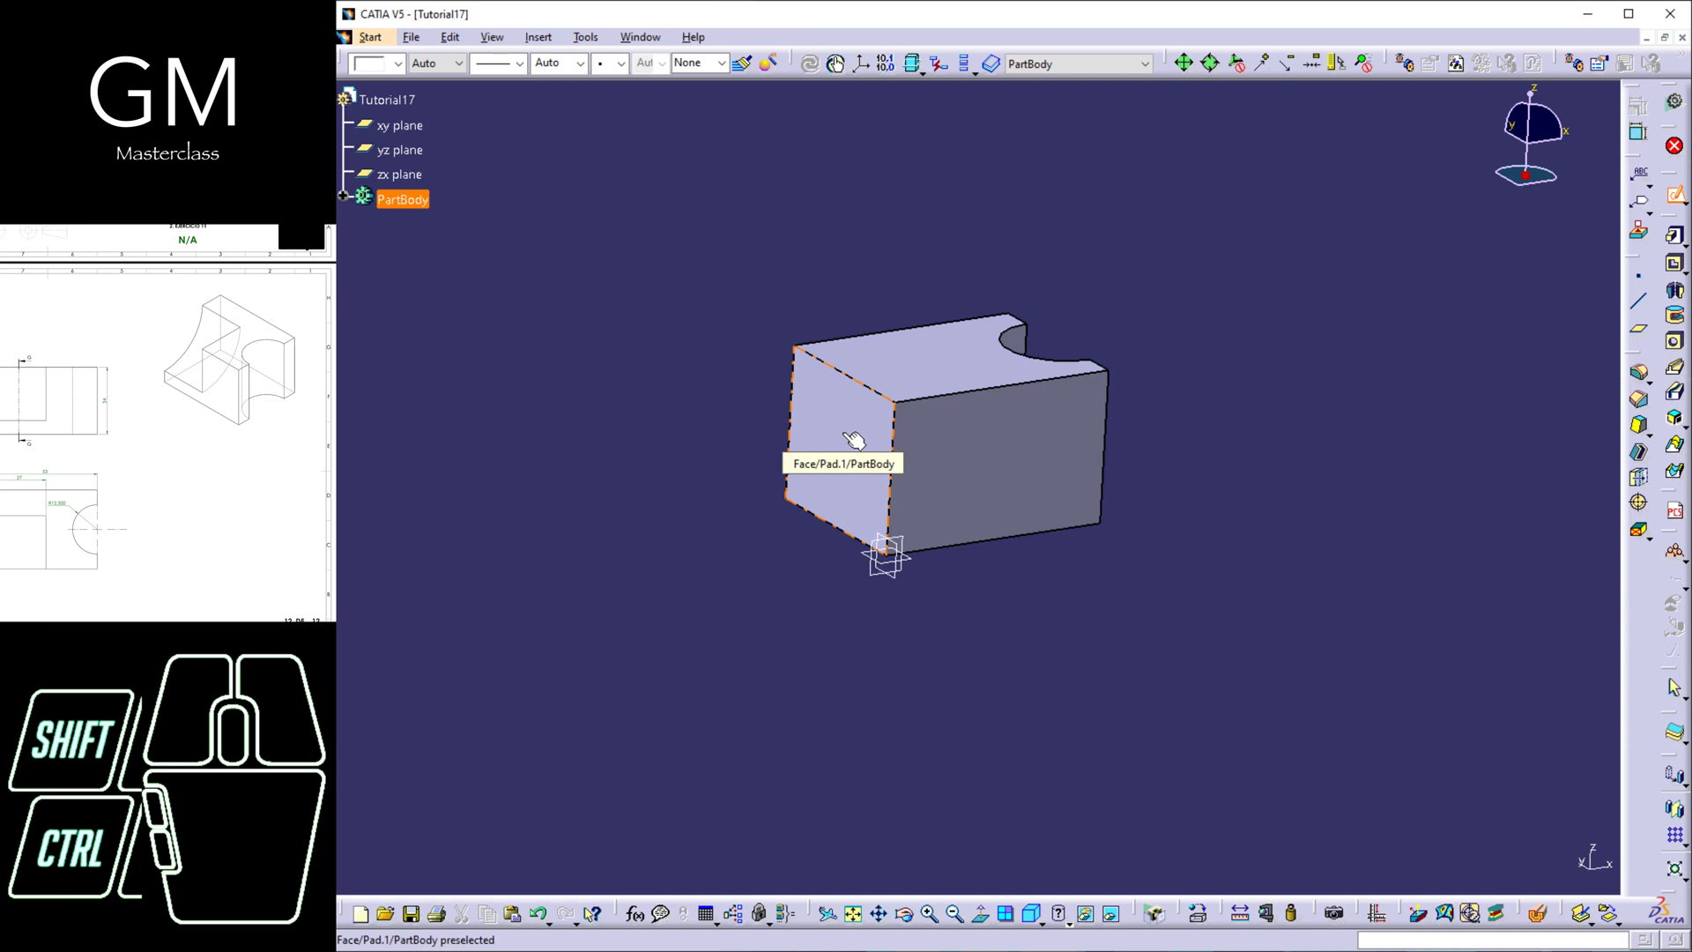
click(819, 468)
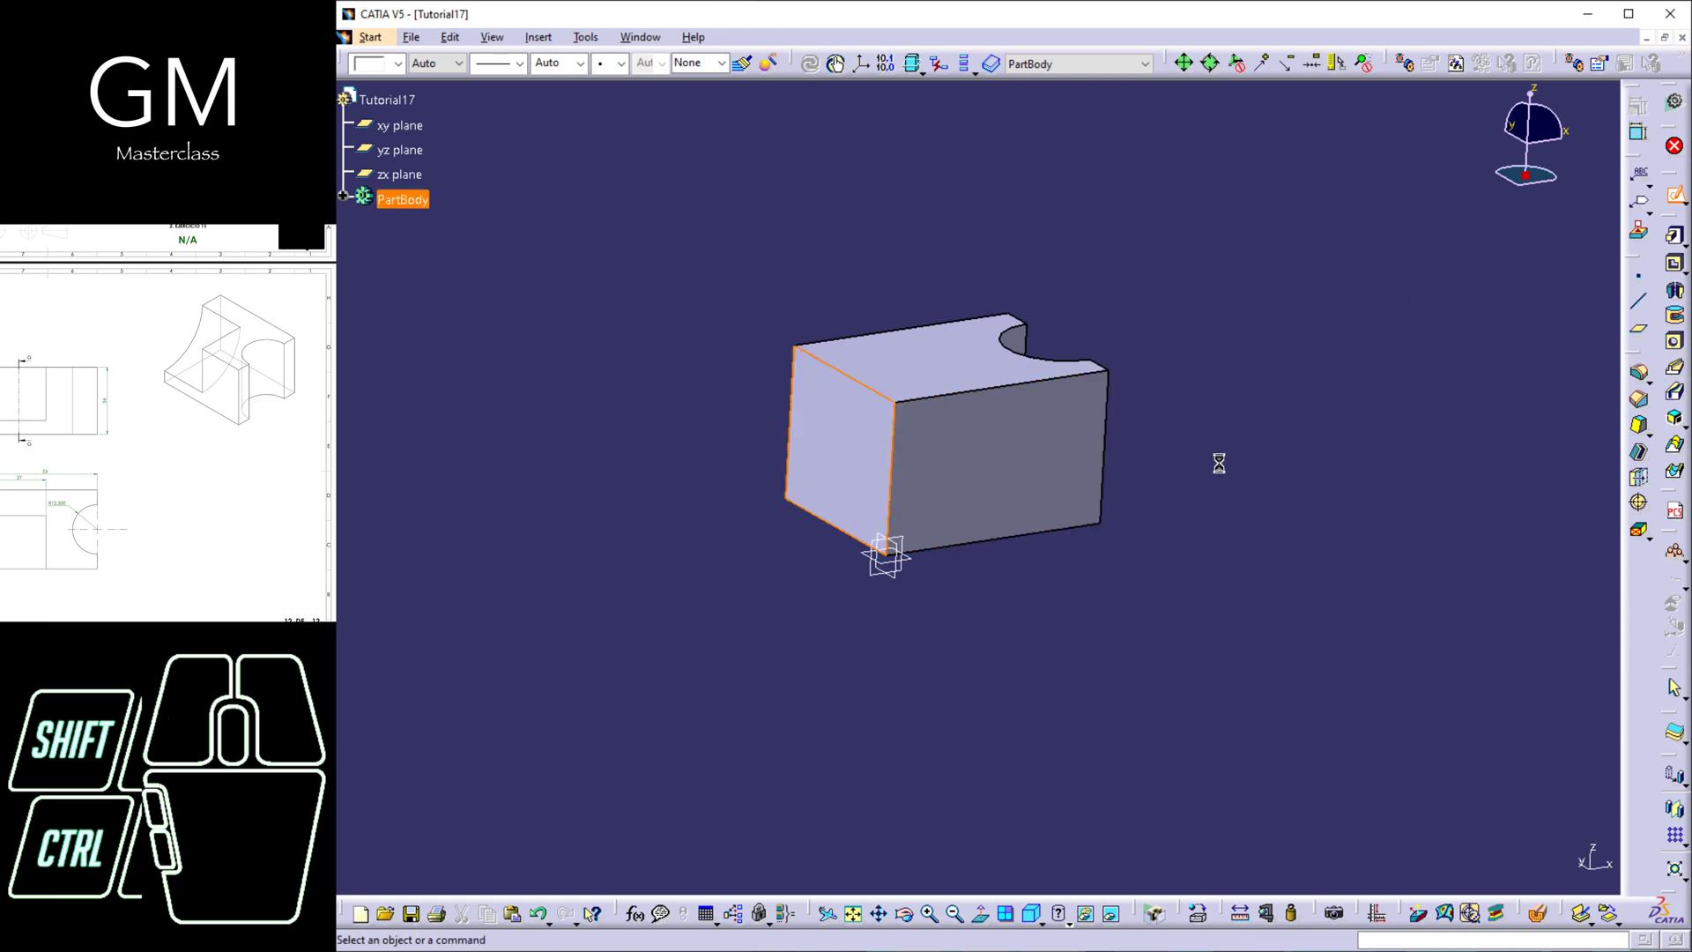
mouse_move(872, 533)
middle_down()
mouse_move(1021, 451)
mouse_move(910, 484)
mouse_move(998, 480)
middle_up()
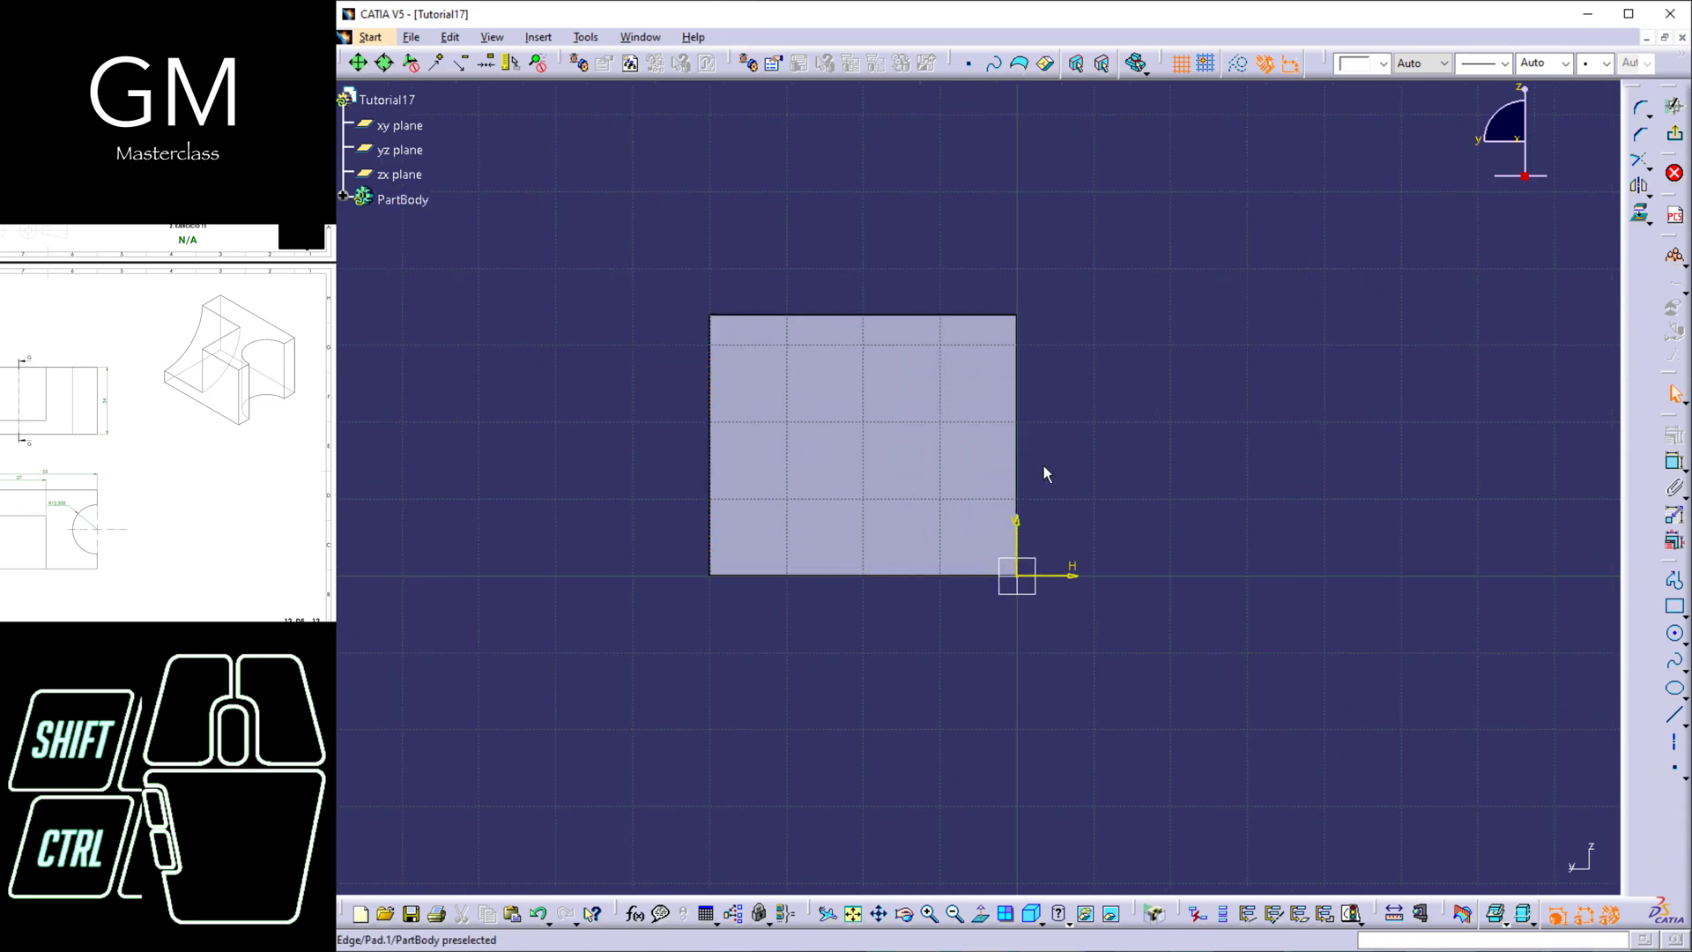
middle_drag(1027, 569, 764, 561)
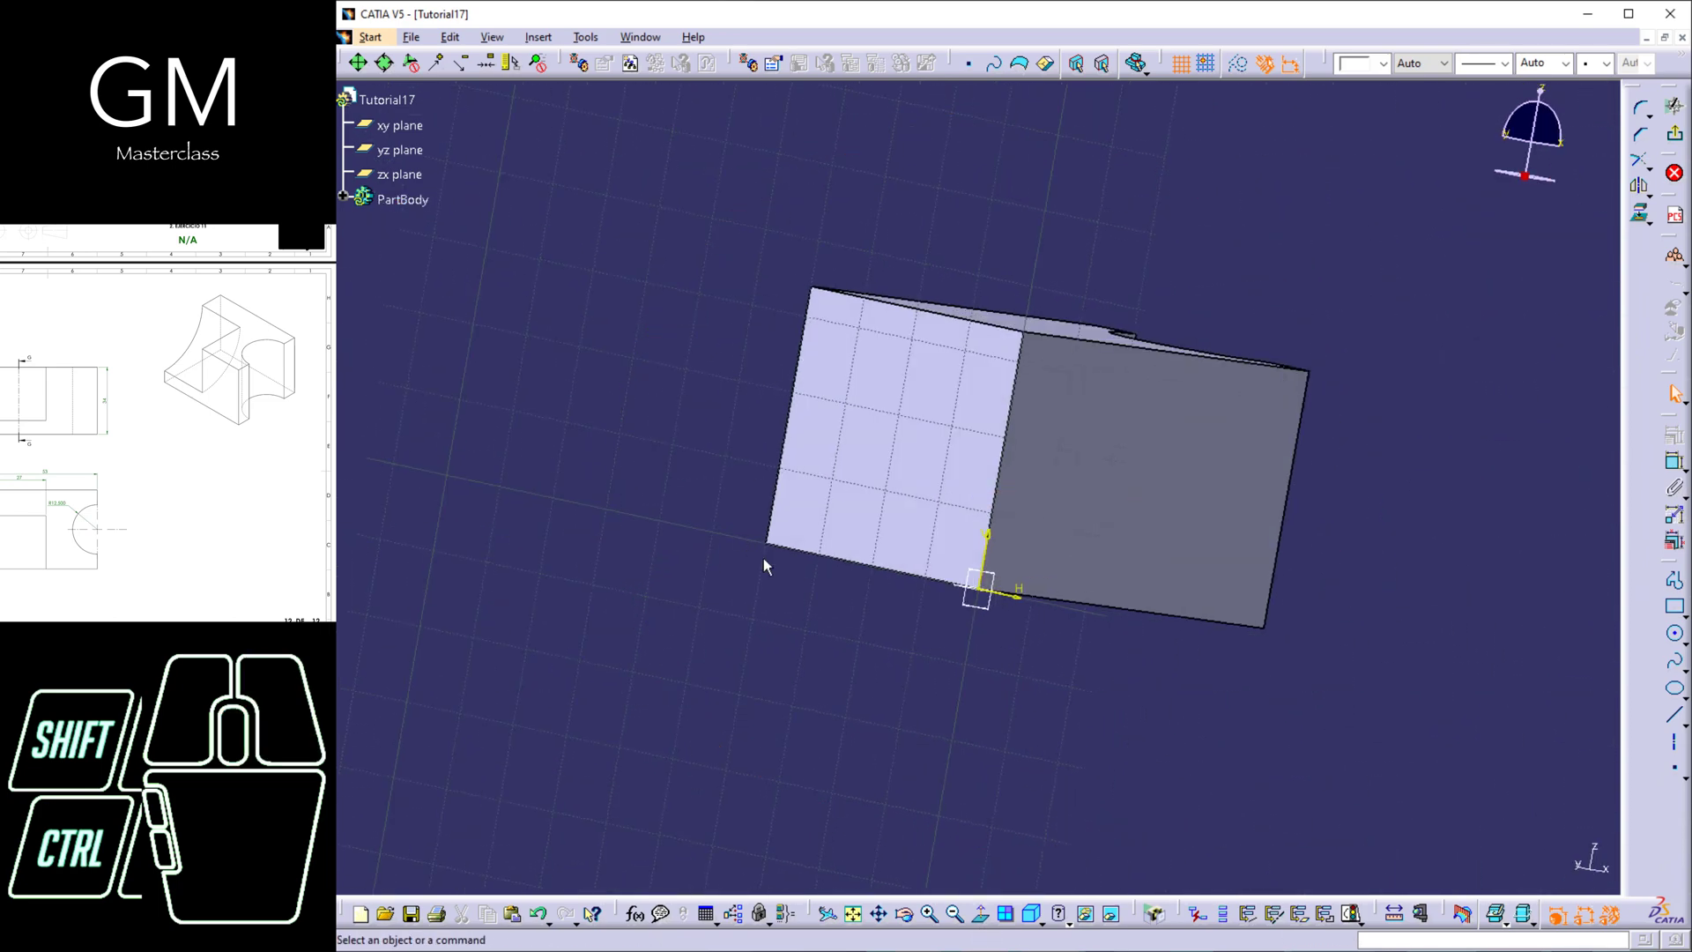
middle_drag(824, 506, 1025, 716)
click(1007, 912)
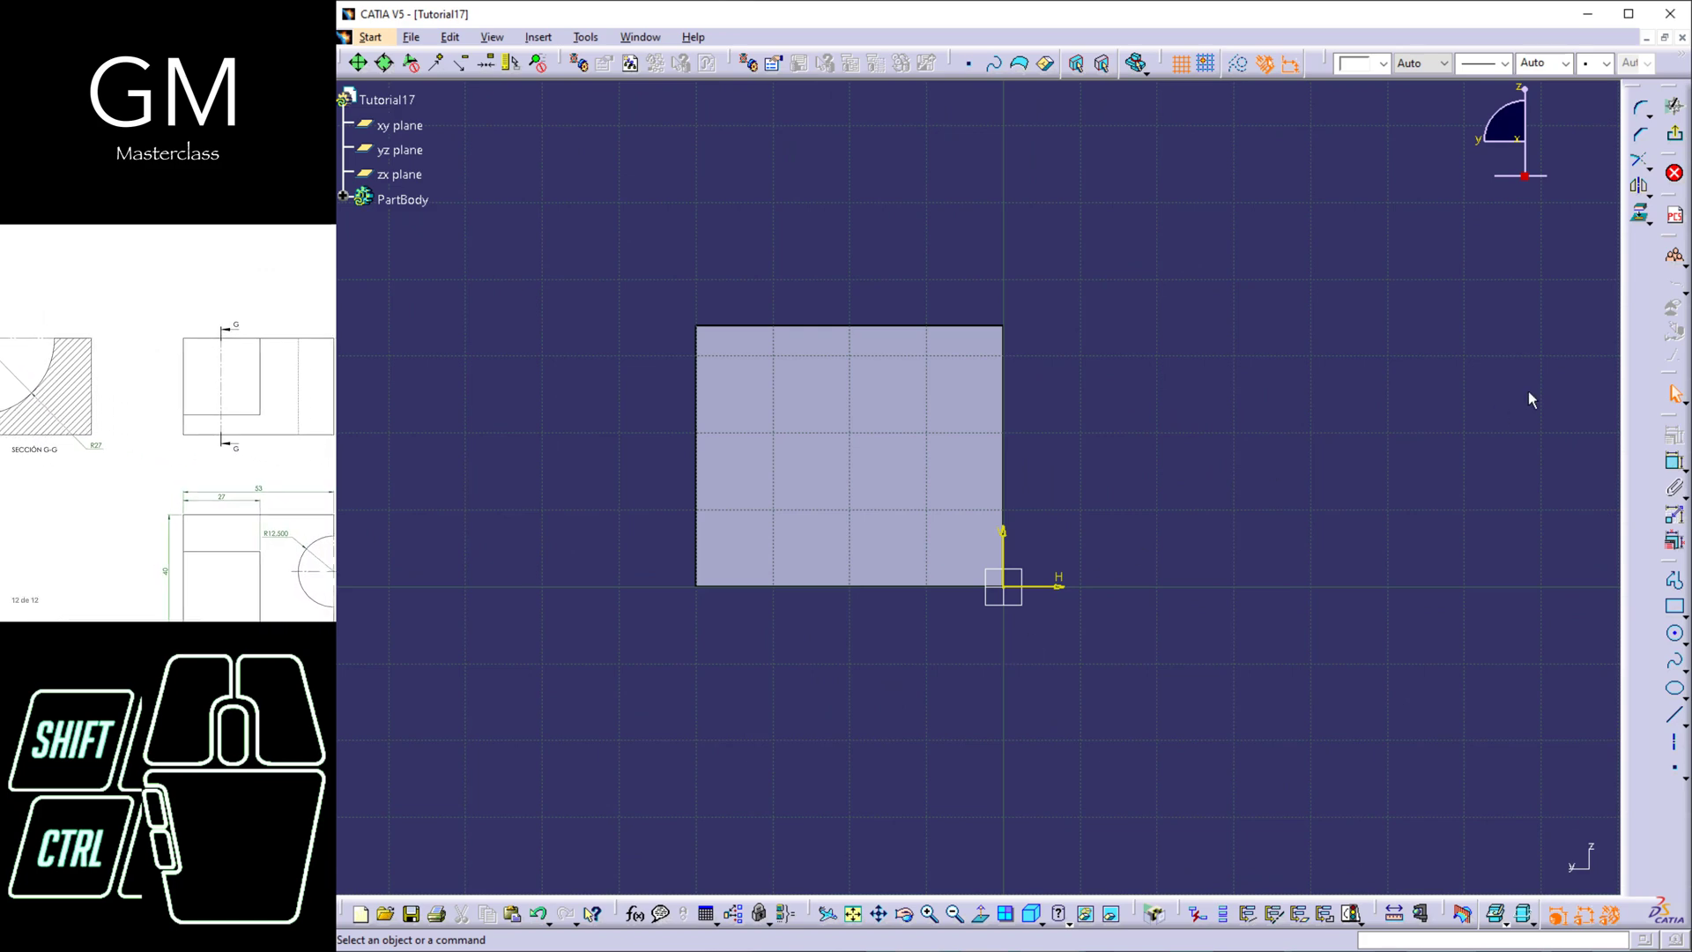
- Project the block's upper corner vertex directly above the origin onto the sketch plane
click(1006, 327)
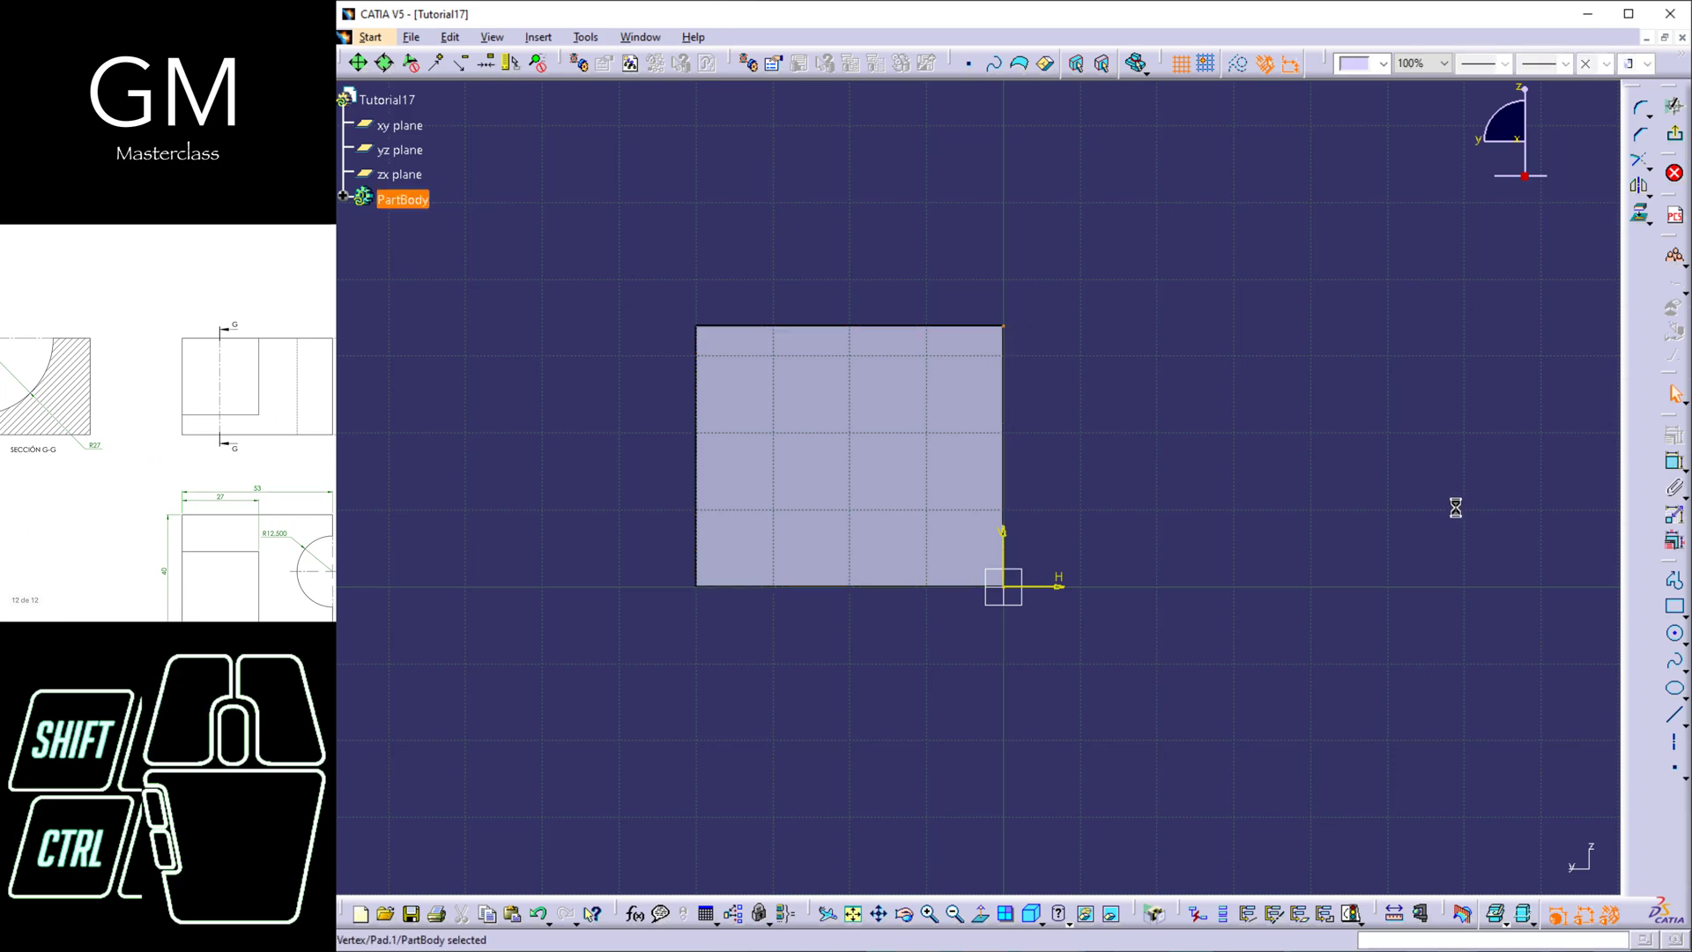
click(1639, 217)
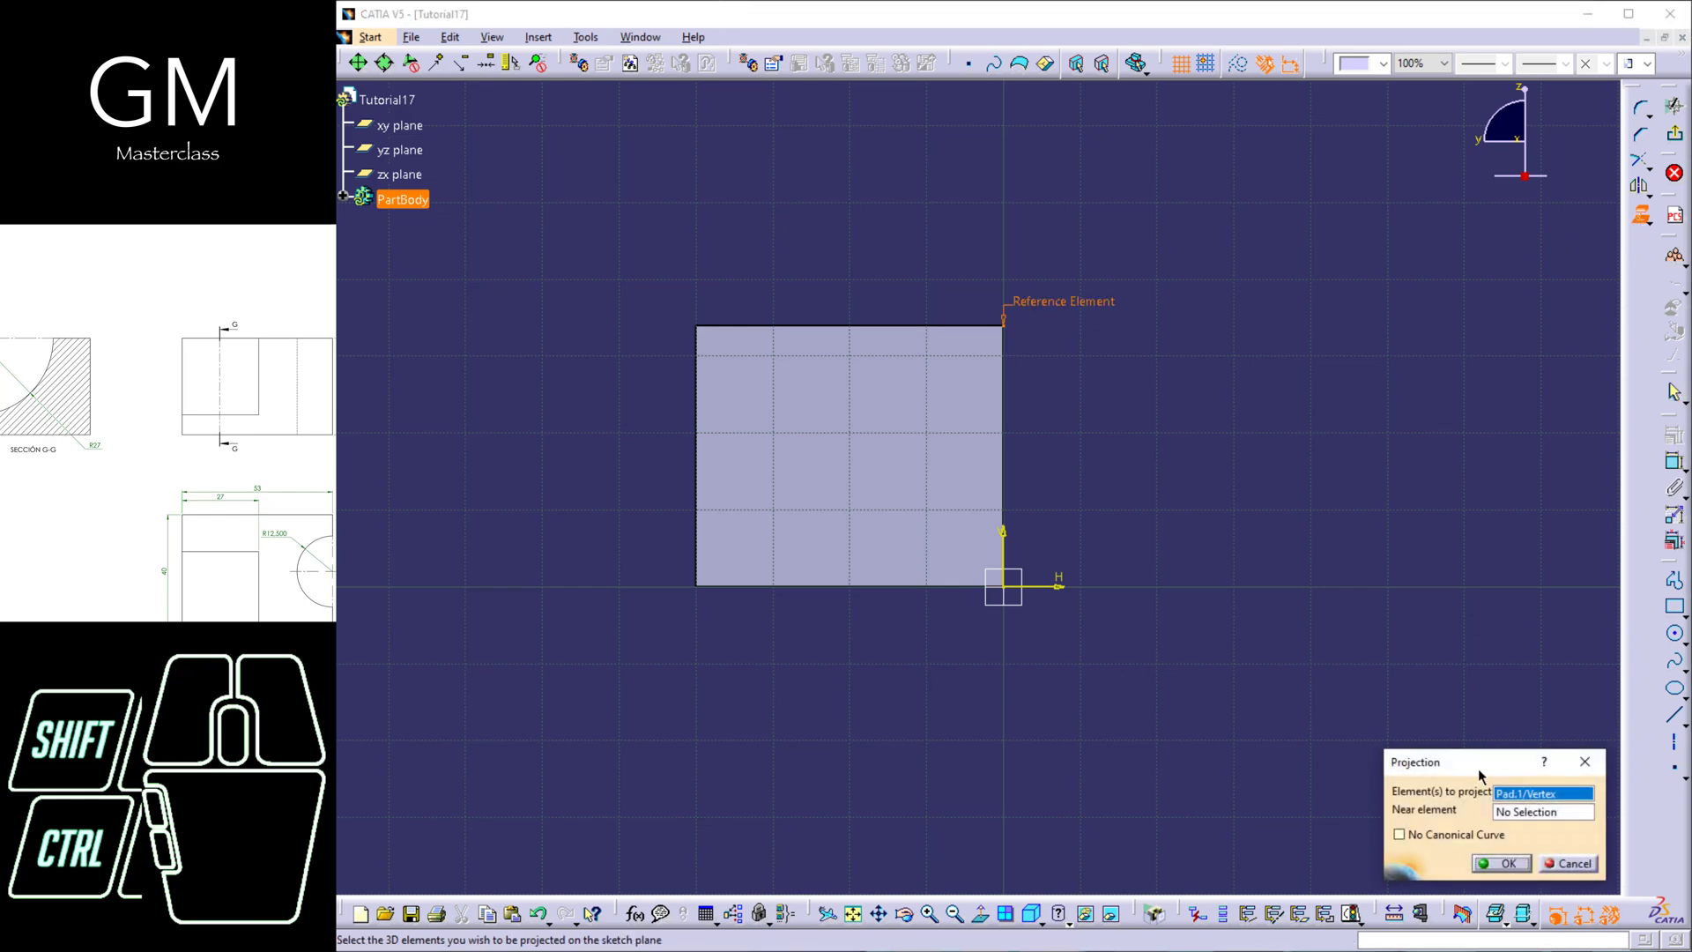
click(1508, 864)
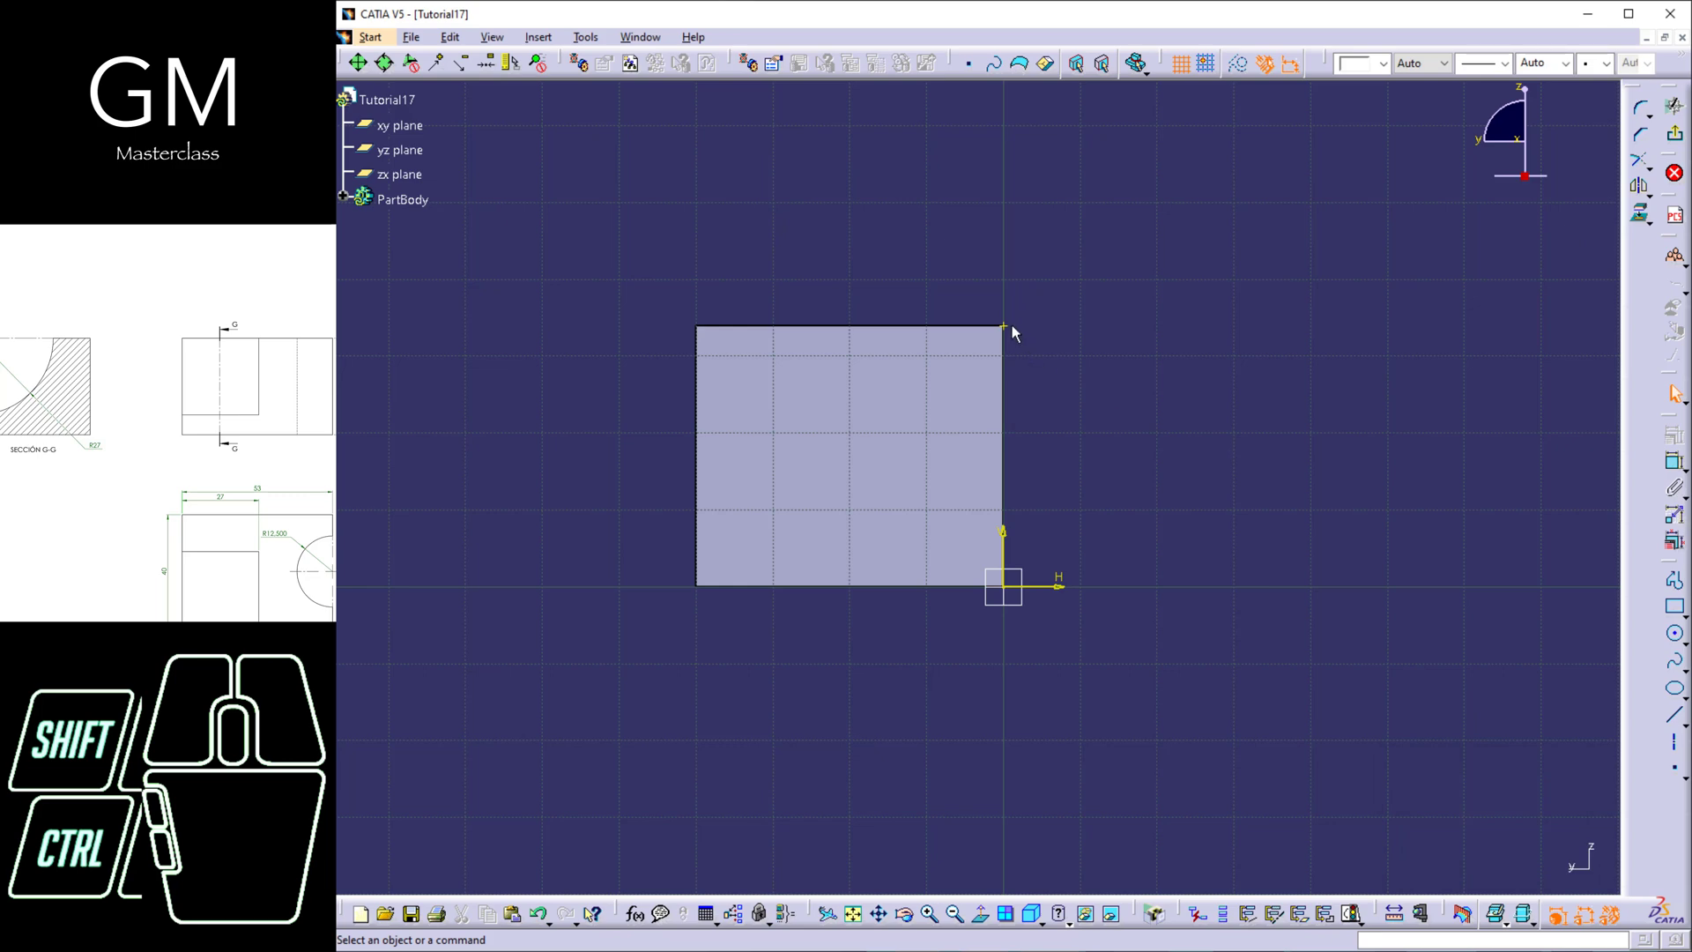
- Exit and reopen the end-face sketch, and convert the projected corner point into a construction element
click(1675, 105)
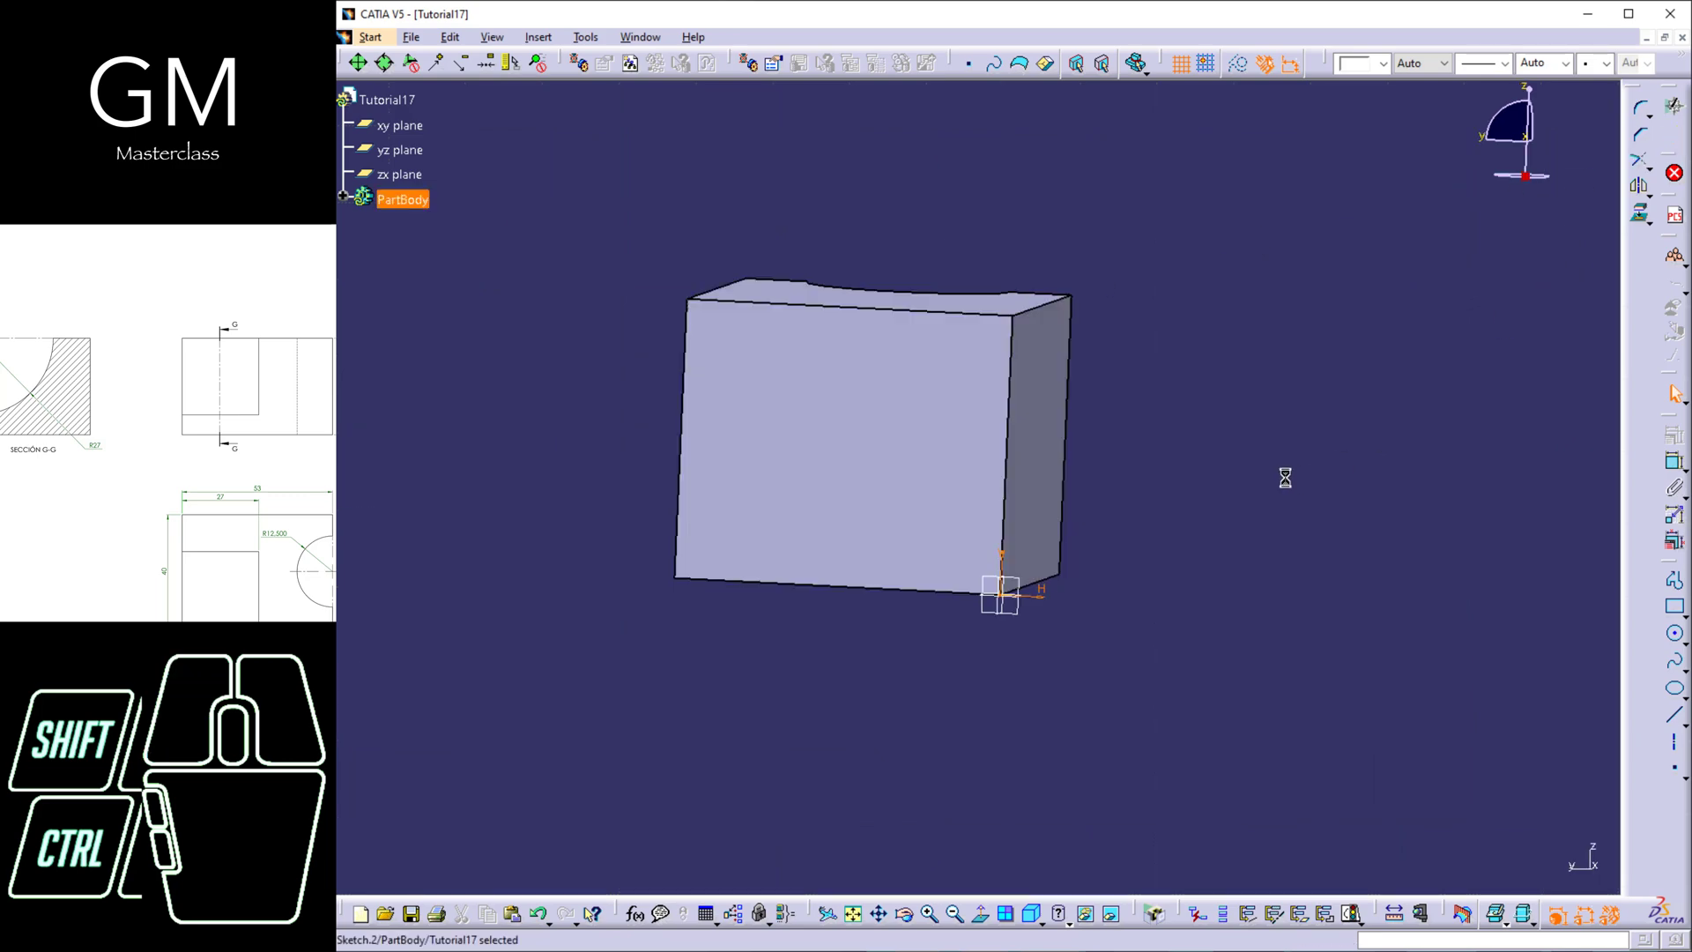
click(1169, 480)
middle_drag(980, 425, 944, 468)
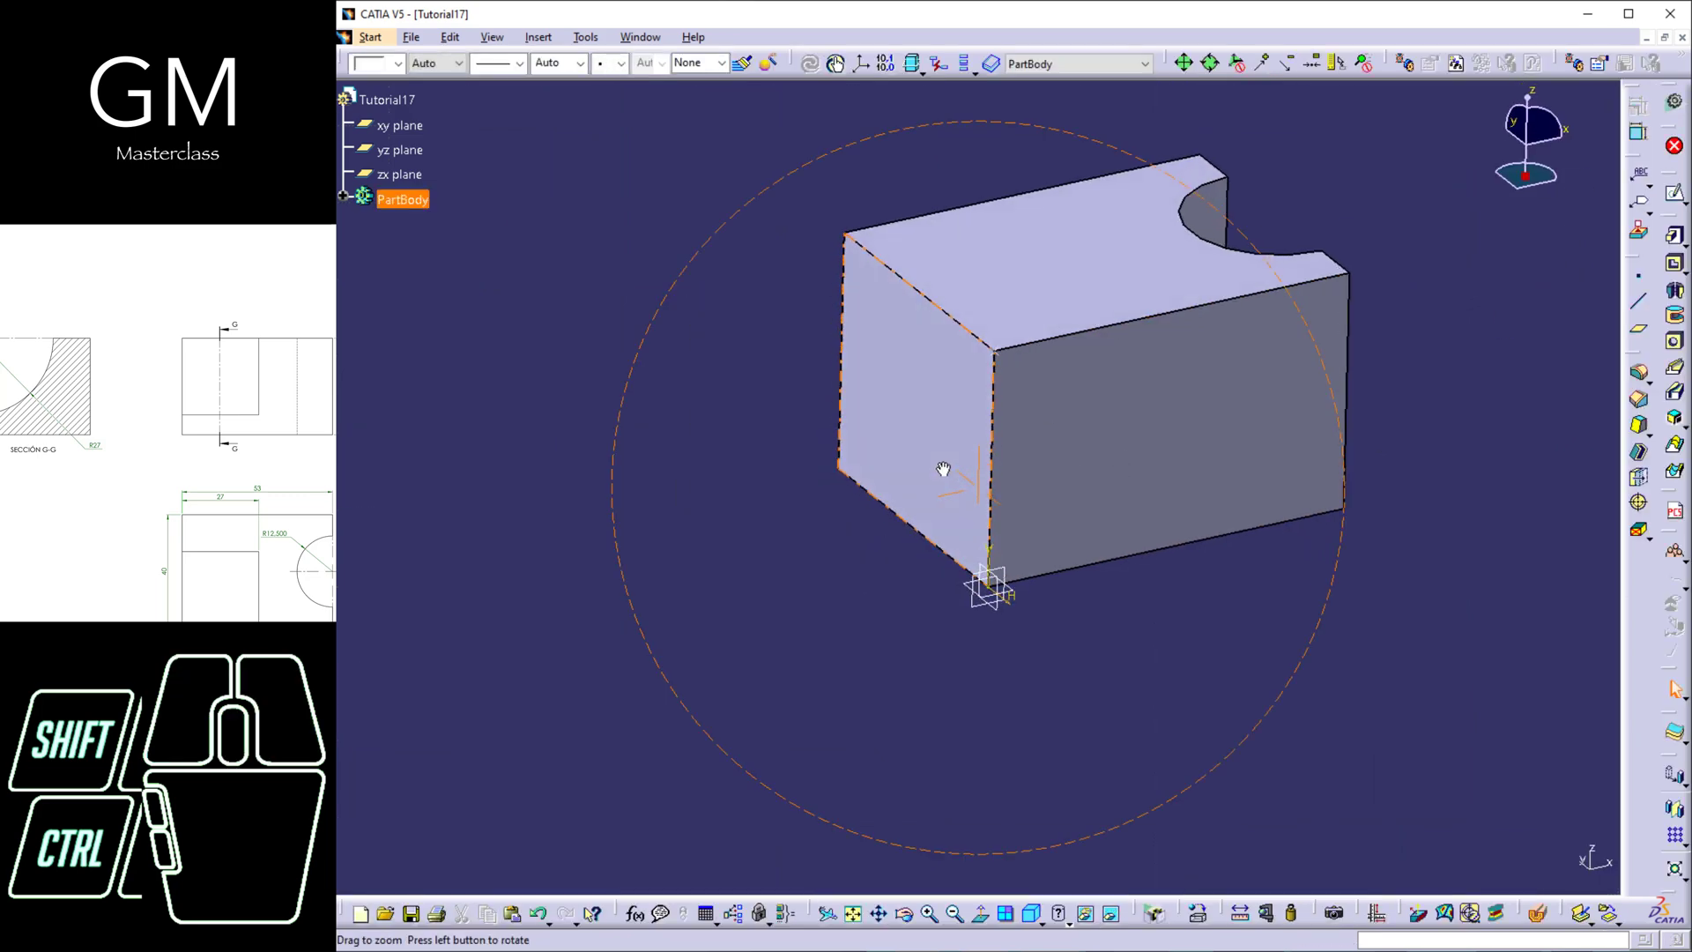
double_click(994, 353)
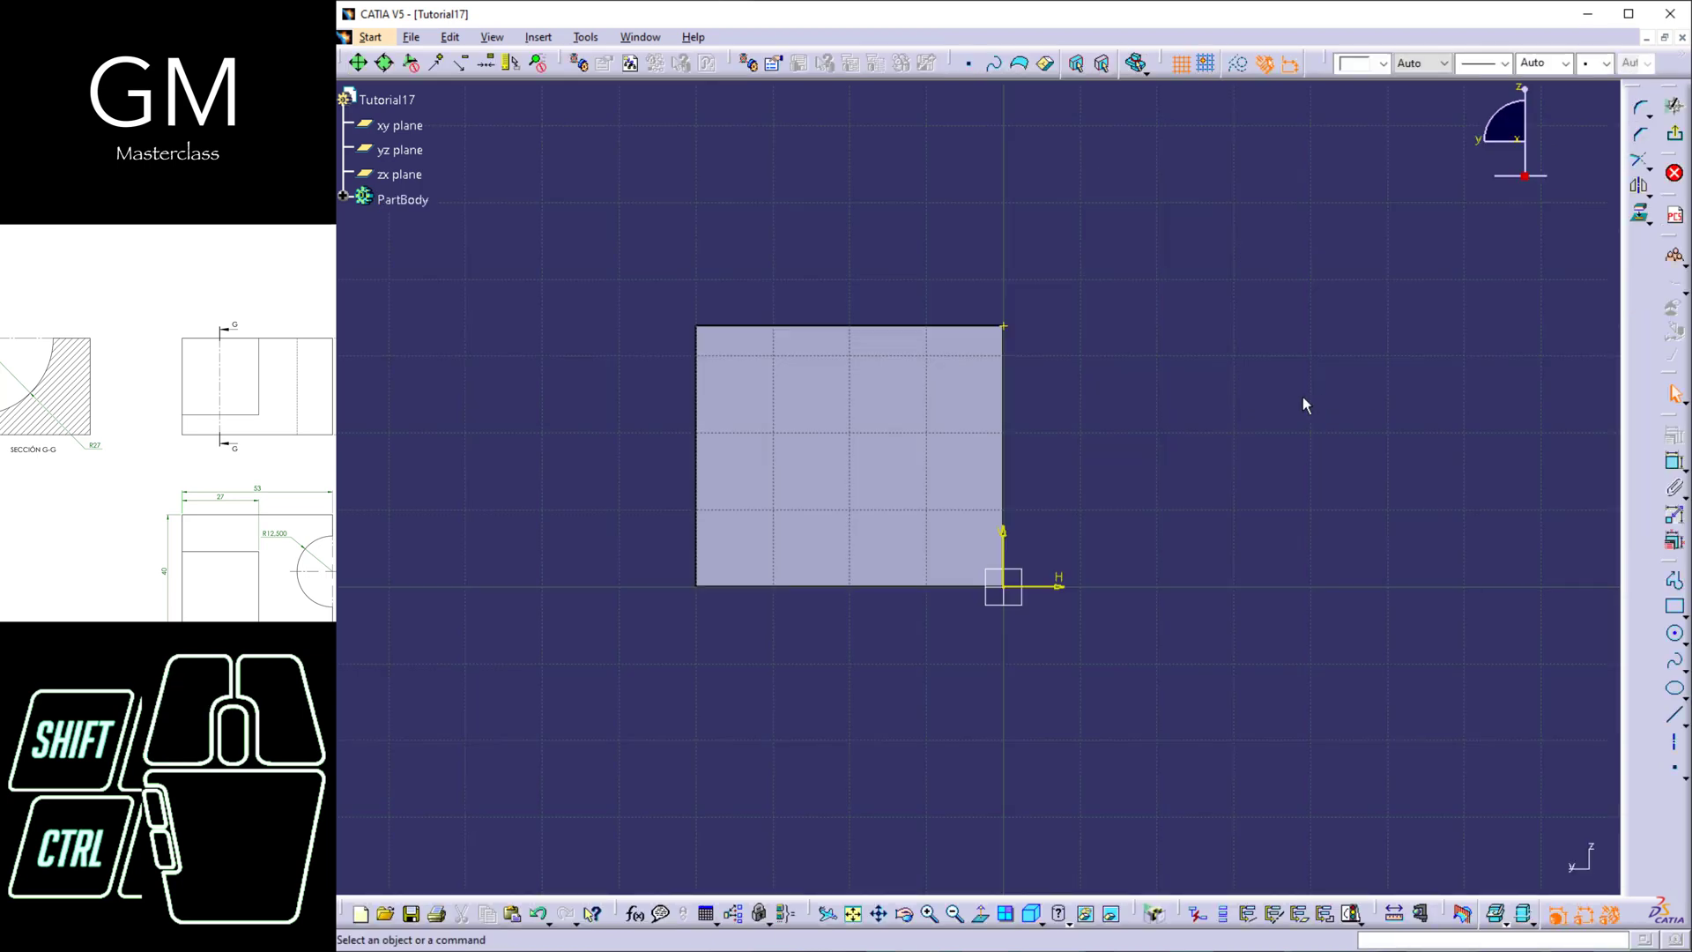
click(1004, 327)
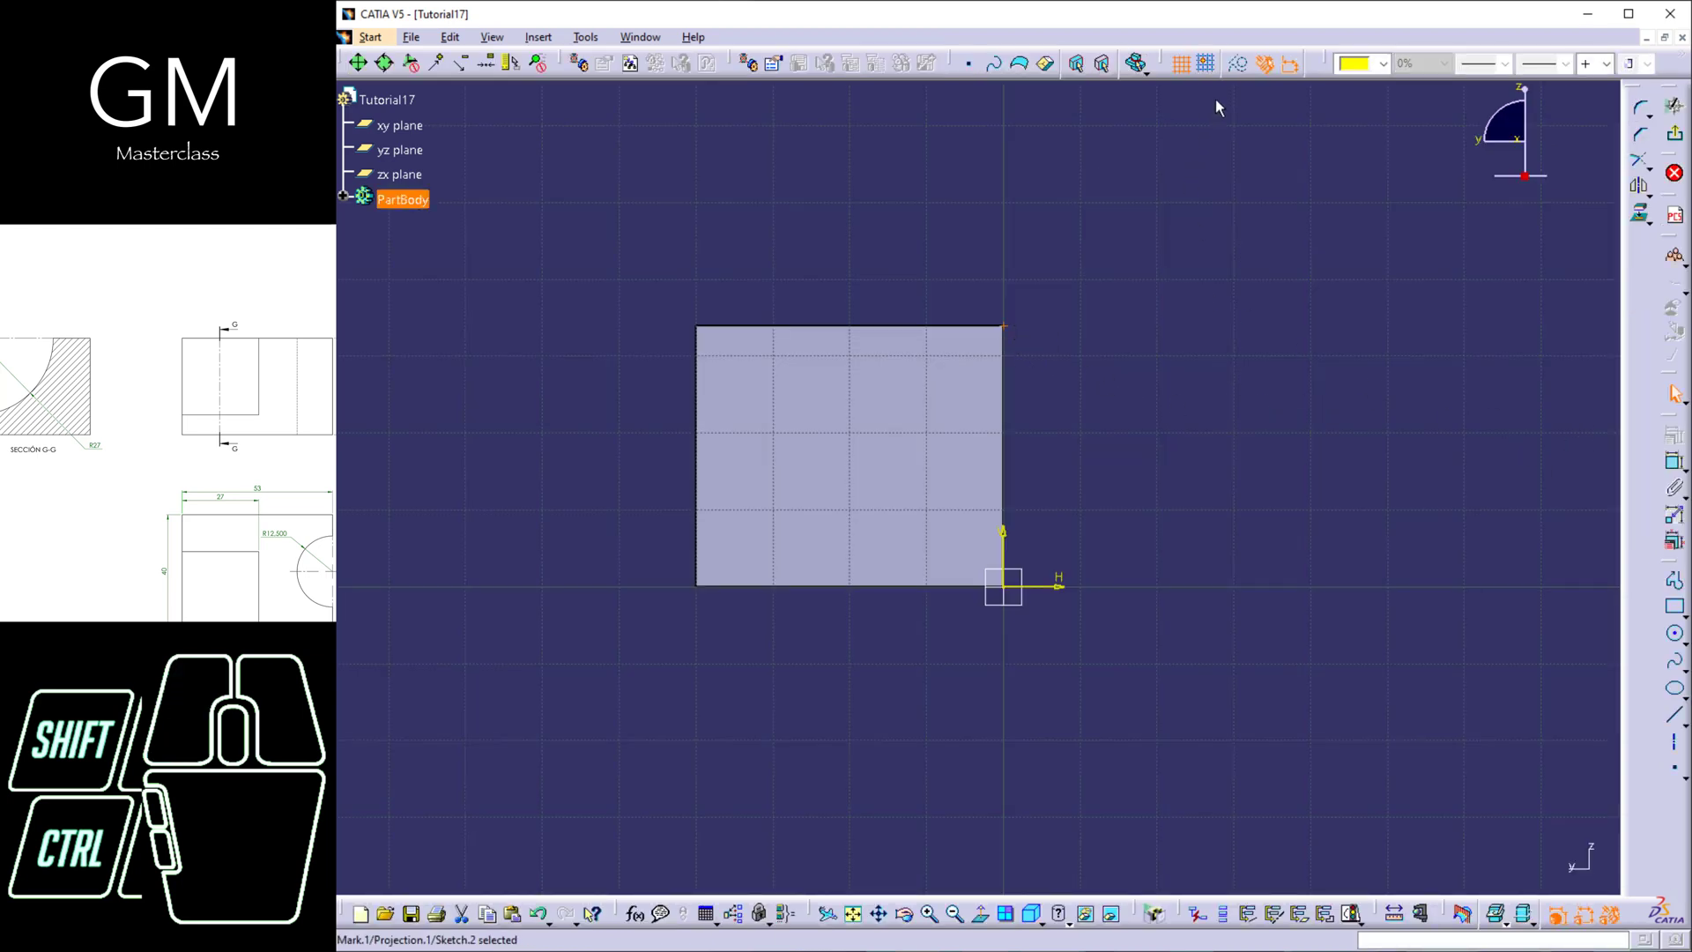
click(1250, 60)
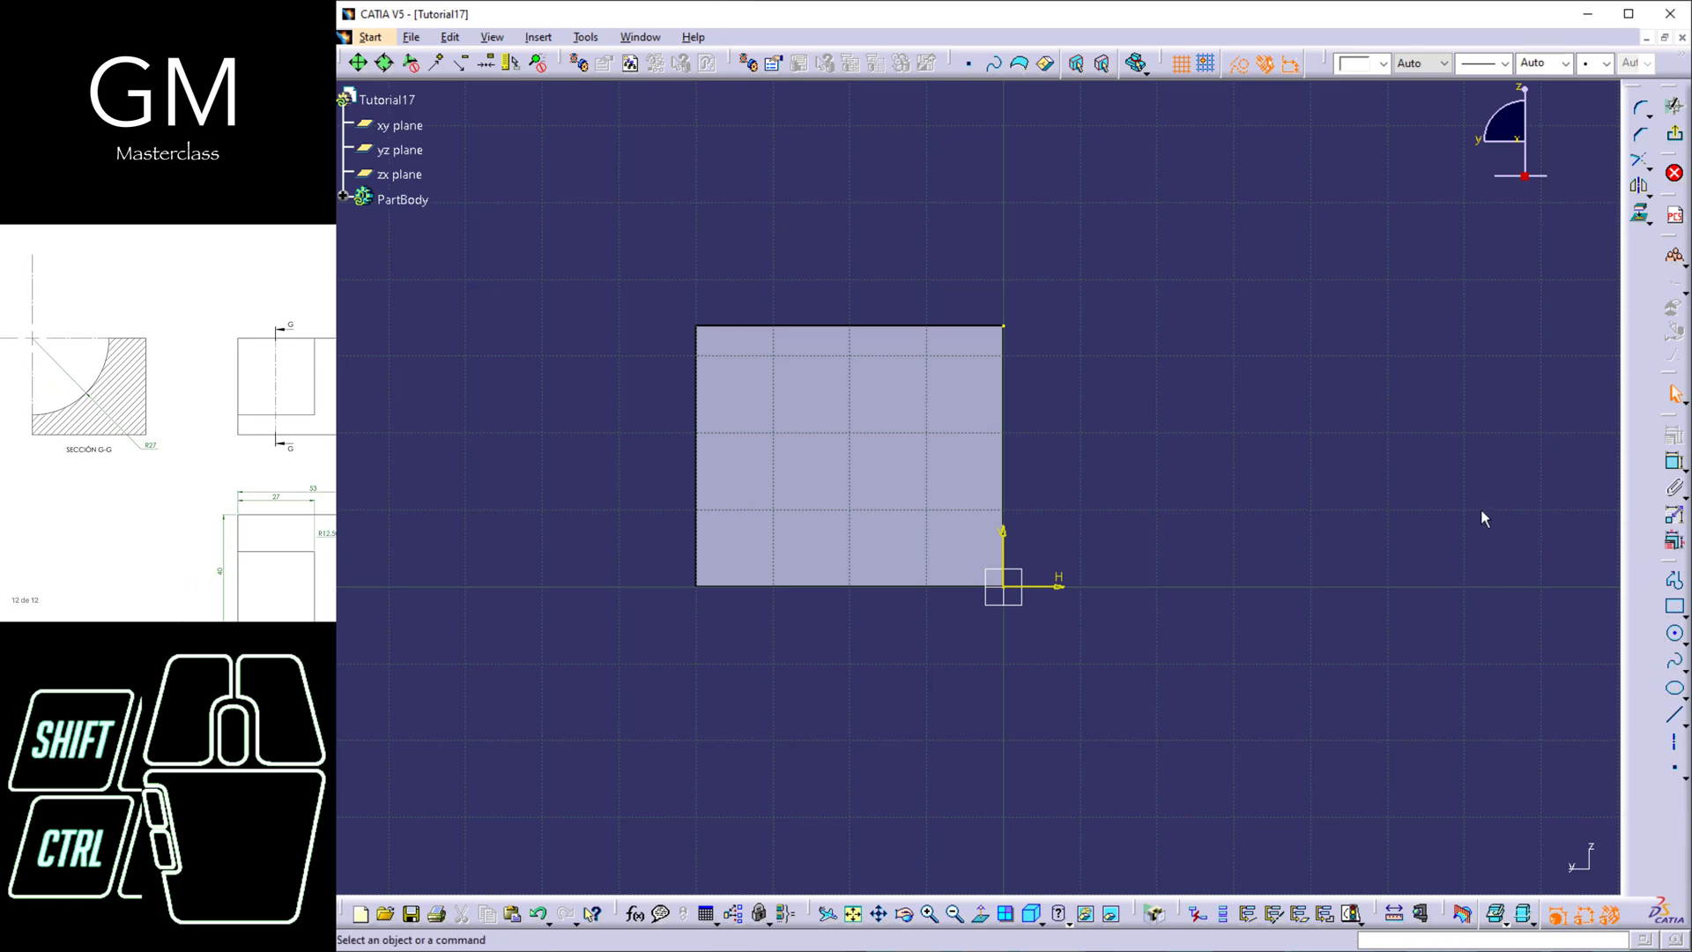
- Draw a trial construction circle centred on the projected corner point
click(1675, 635)
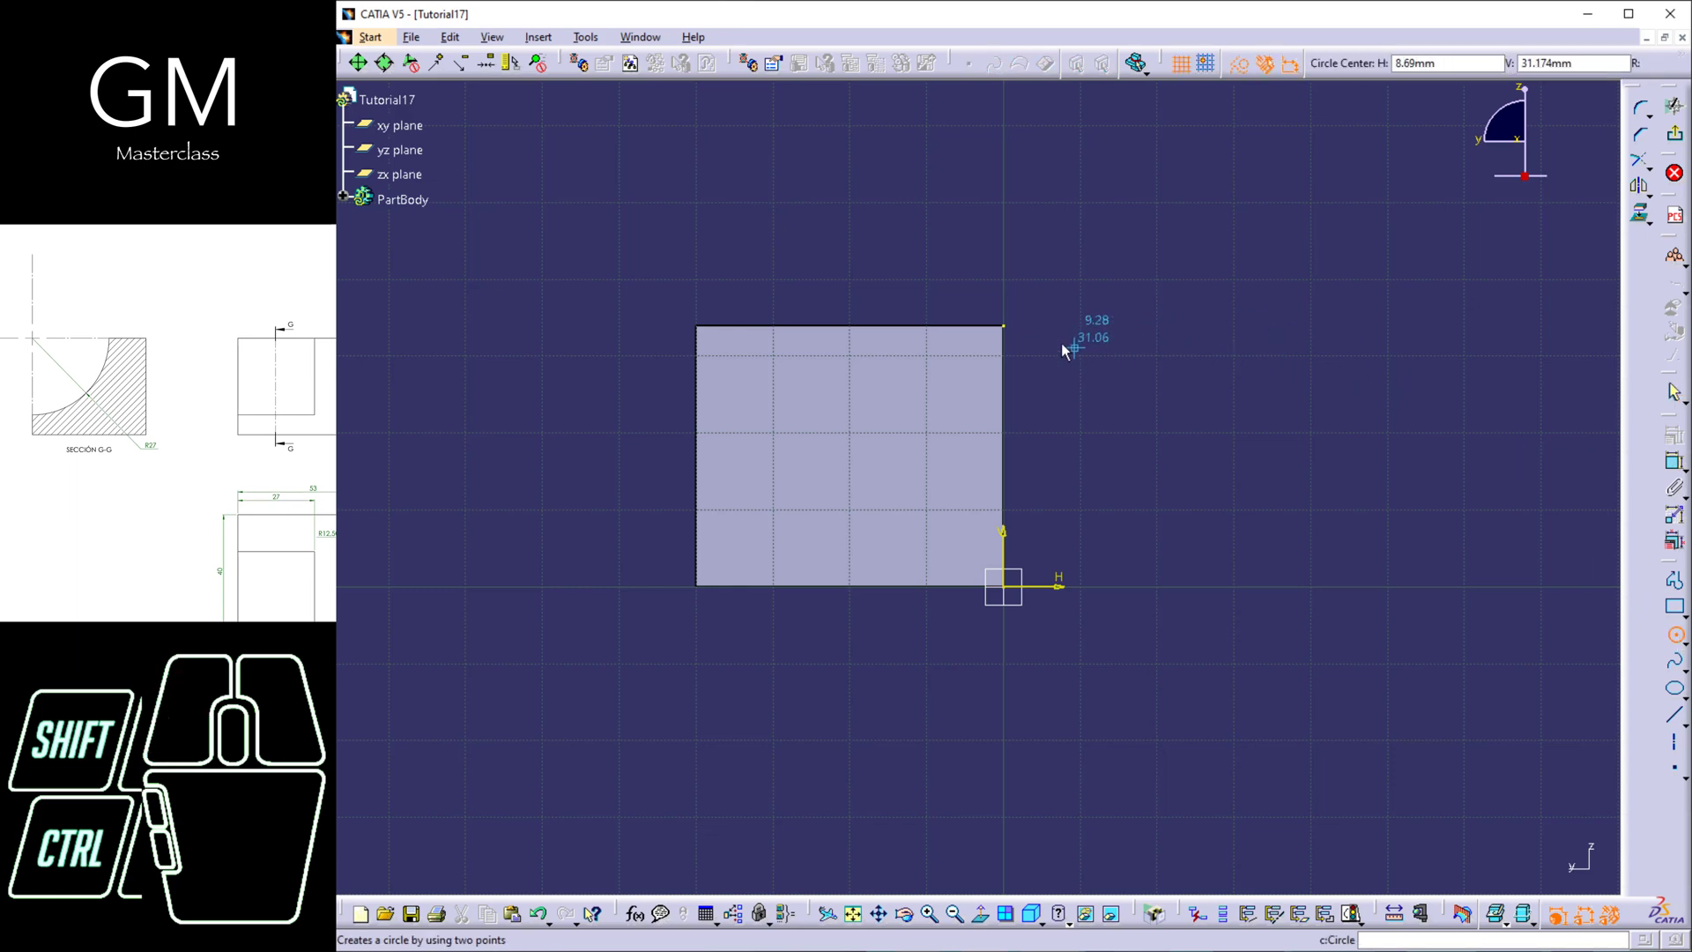
click(1003, 327)
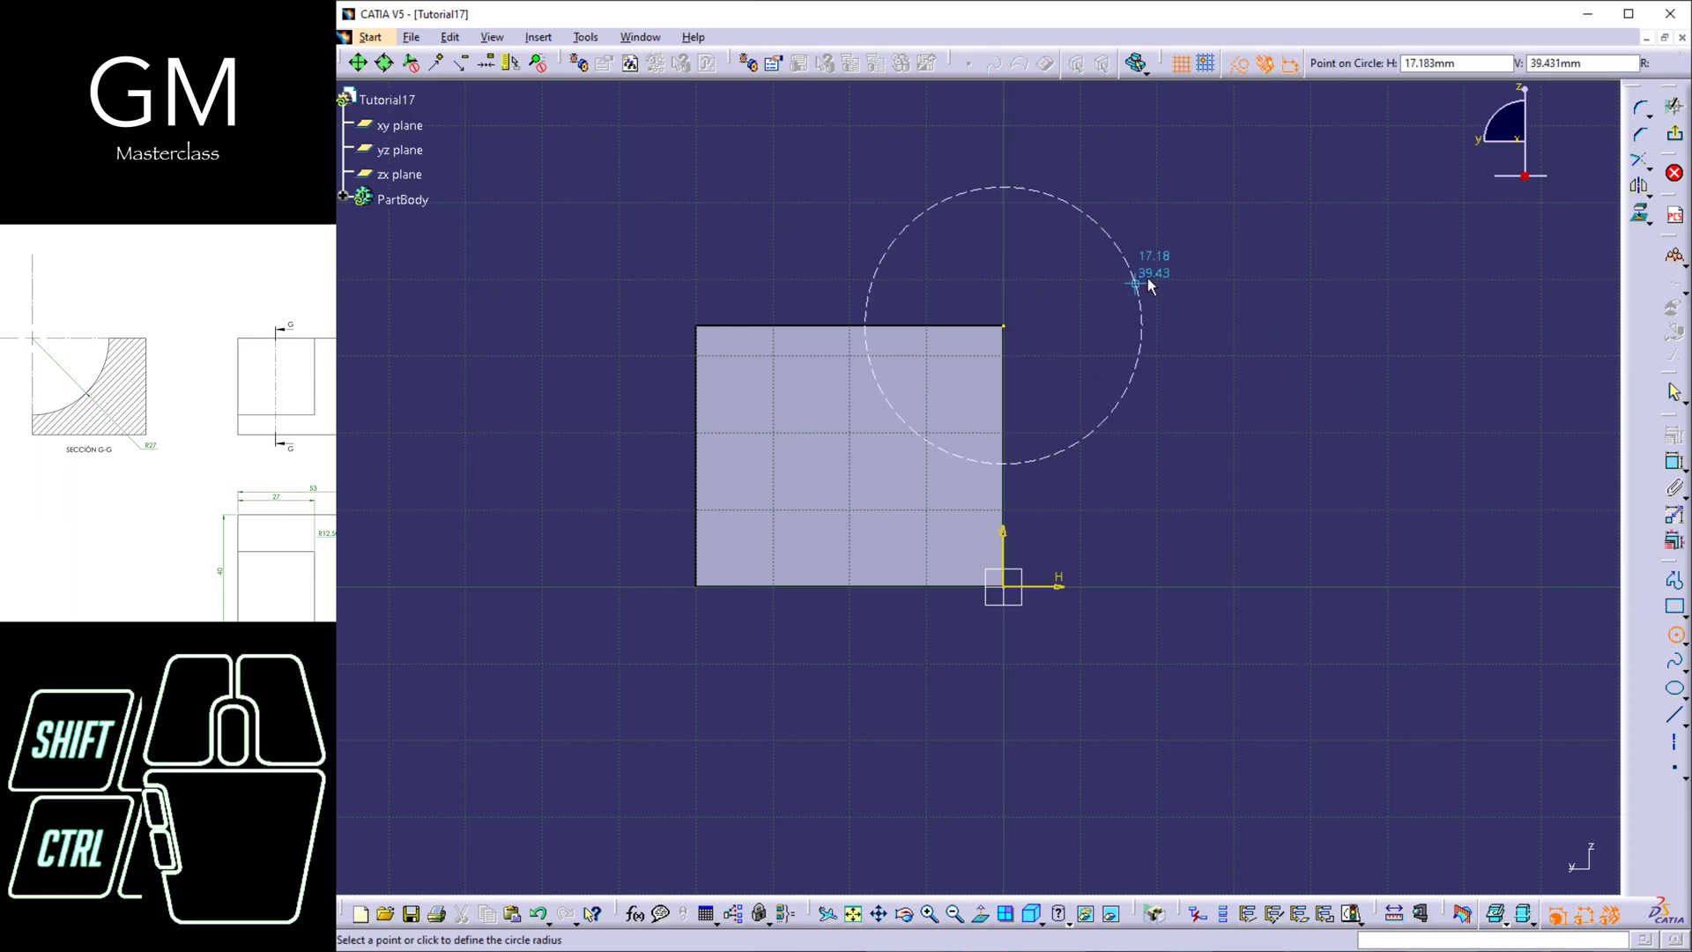
click(1193, 263)
click(1365, 306)
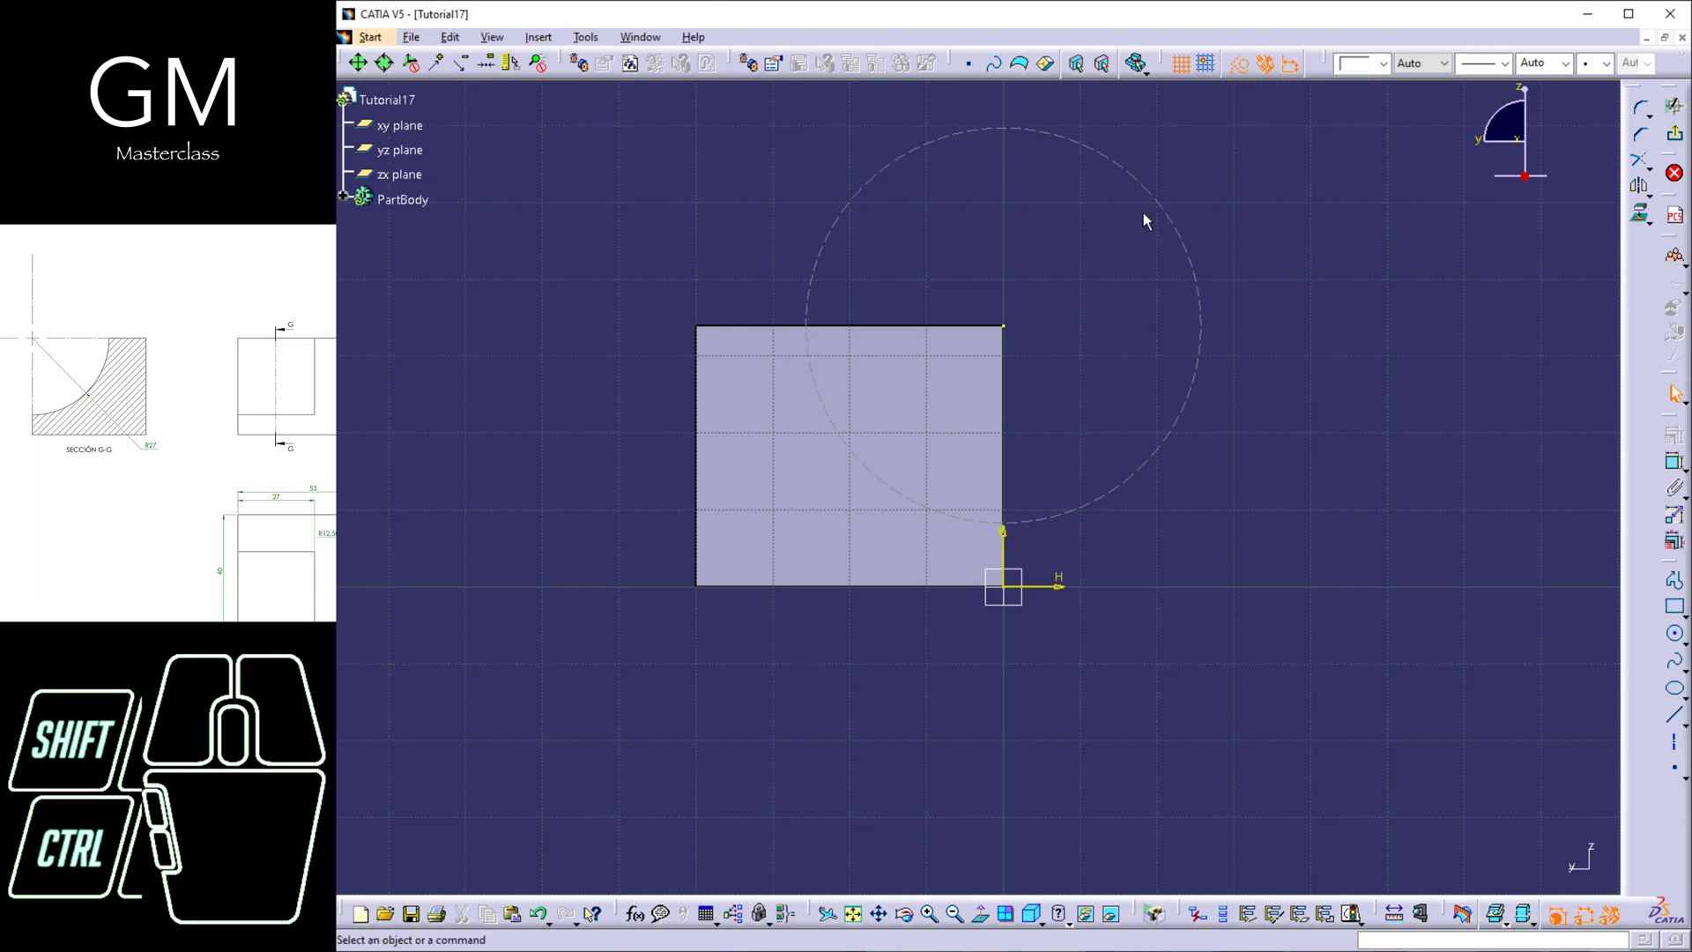
- Draw a trial construction rectangle beside the circle, with its second corner at about H 51 mm, V 4 mm, and start a line profile
click(1673, 606)
click(1281, 343)
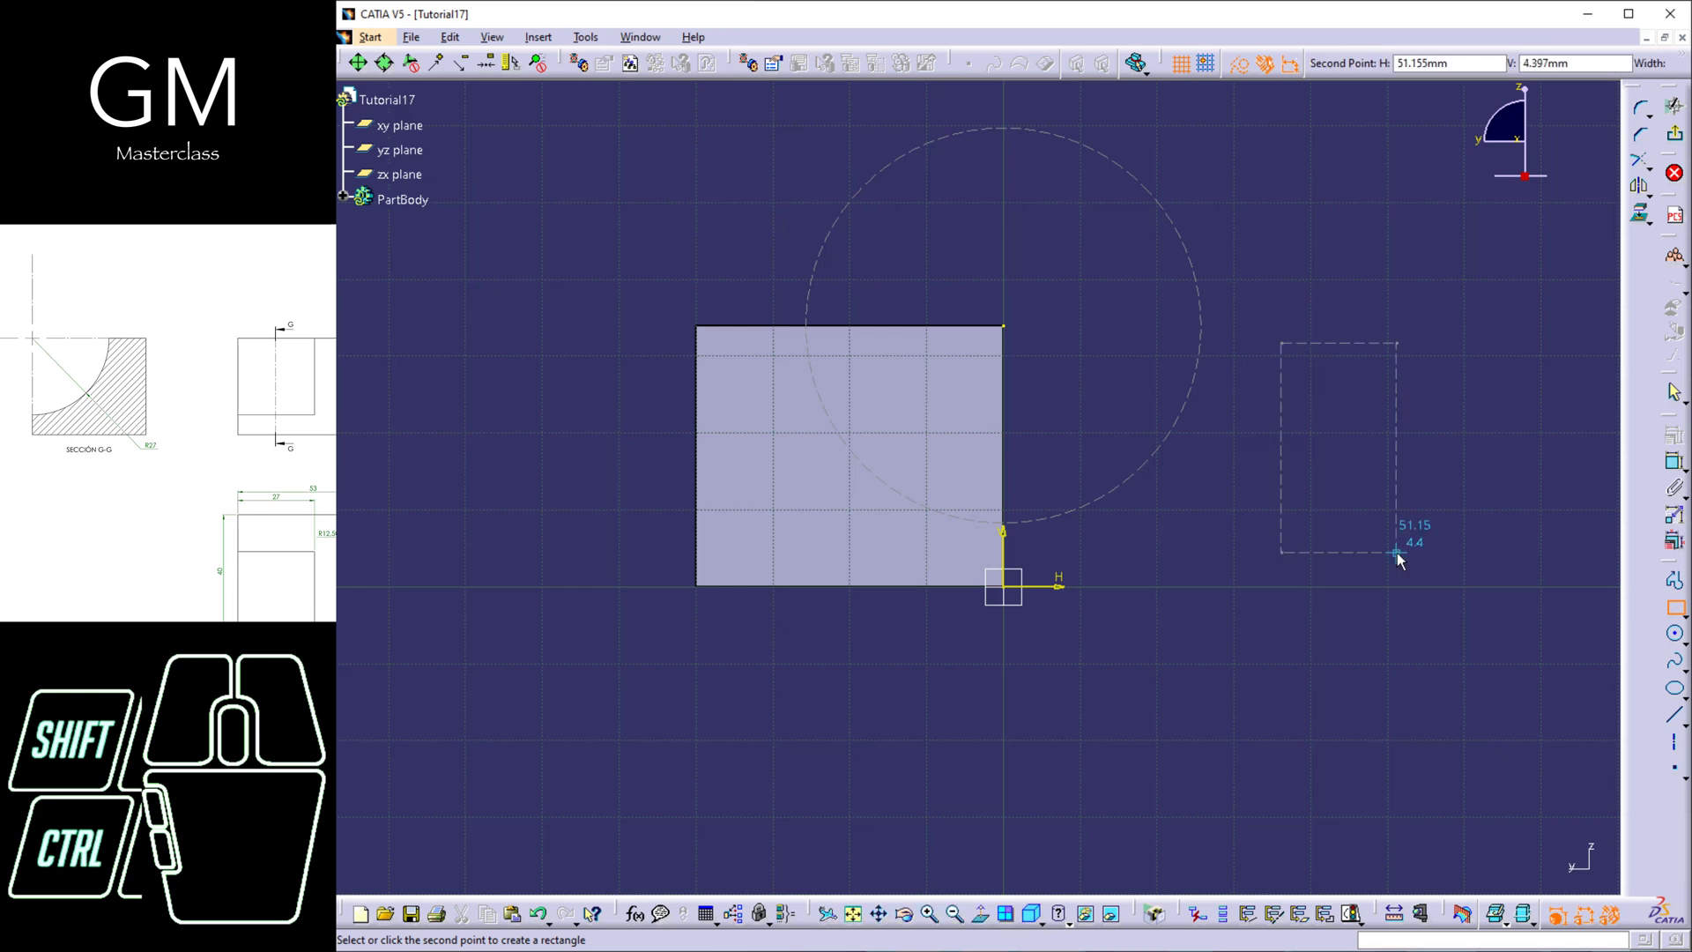
click(1397, 553)
click(1674, 579)
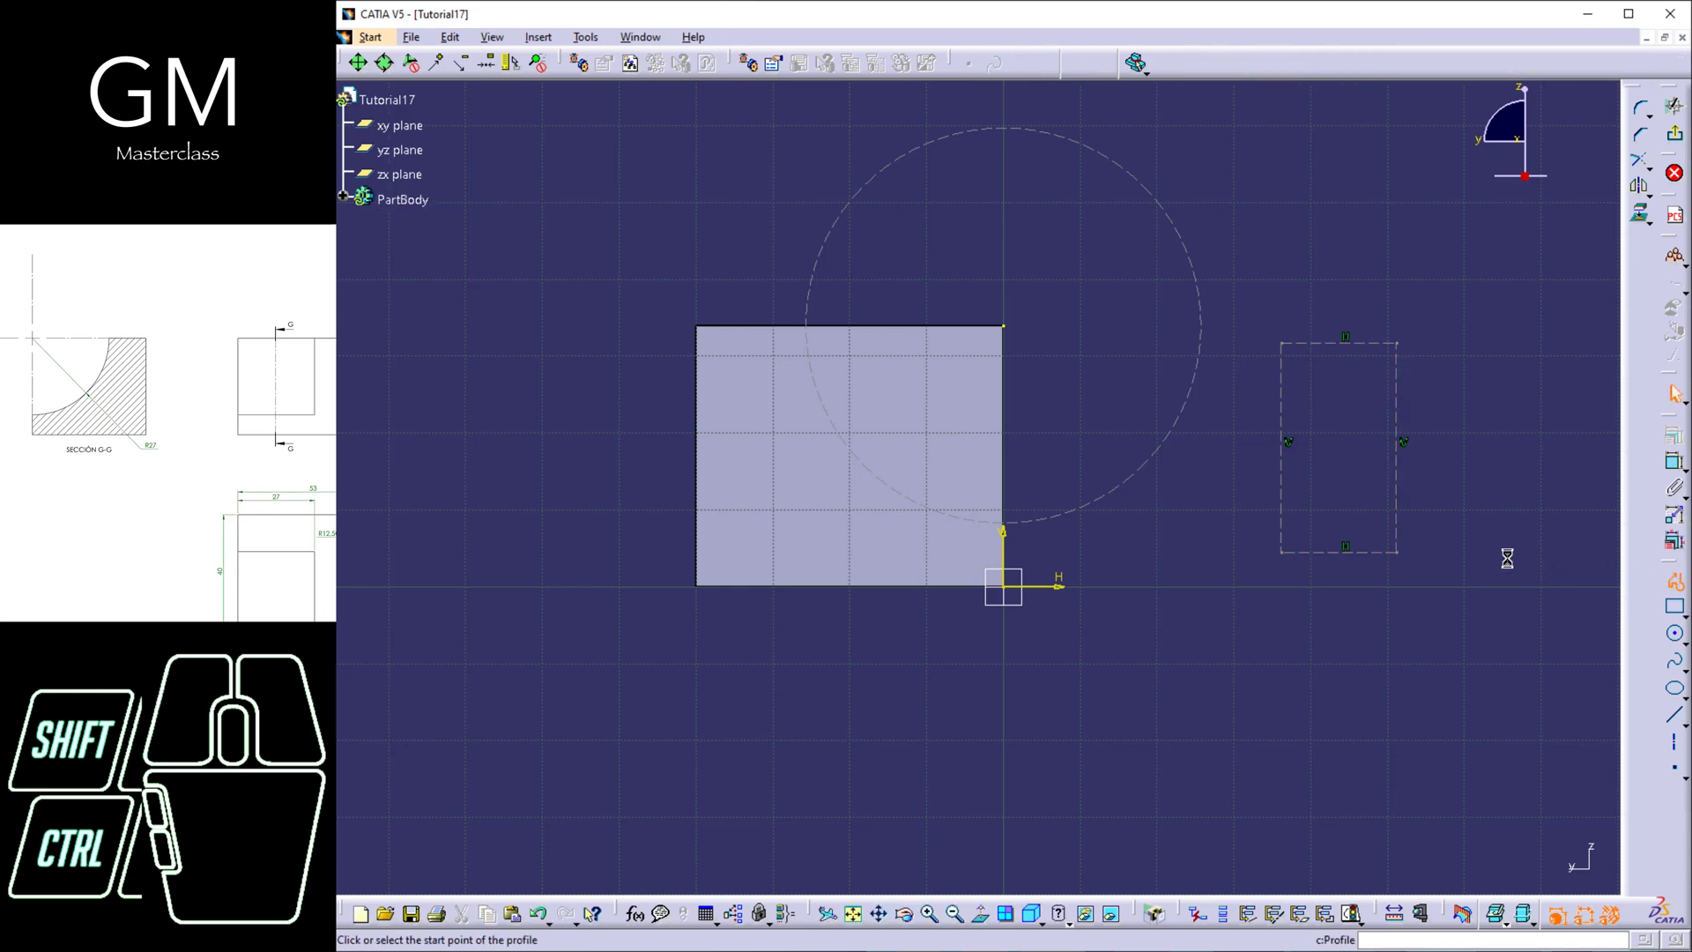
click(1507, 547)
click(1463, 377)
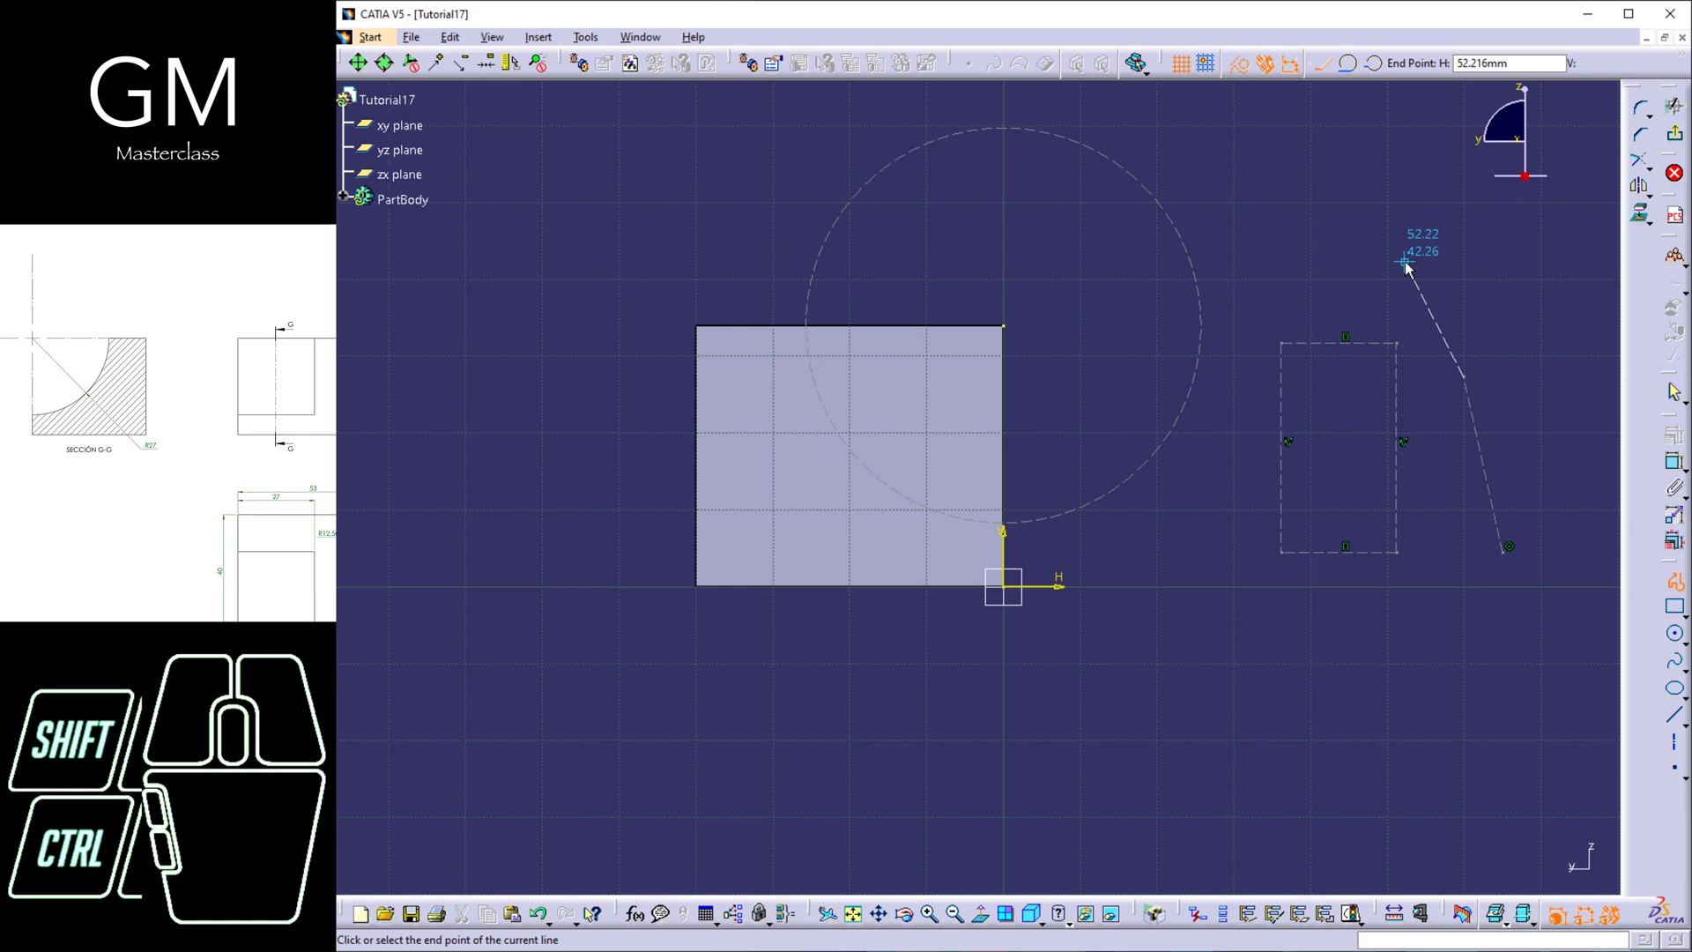
- Cancel the line profile and undo the trial construction geometry, keeping only the projected corner point
key(Escape)
key(ctrl+z)
key(ctrl+z)
key(ctrl+z)
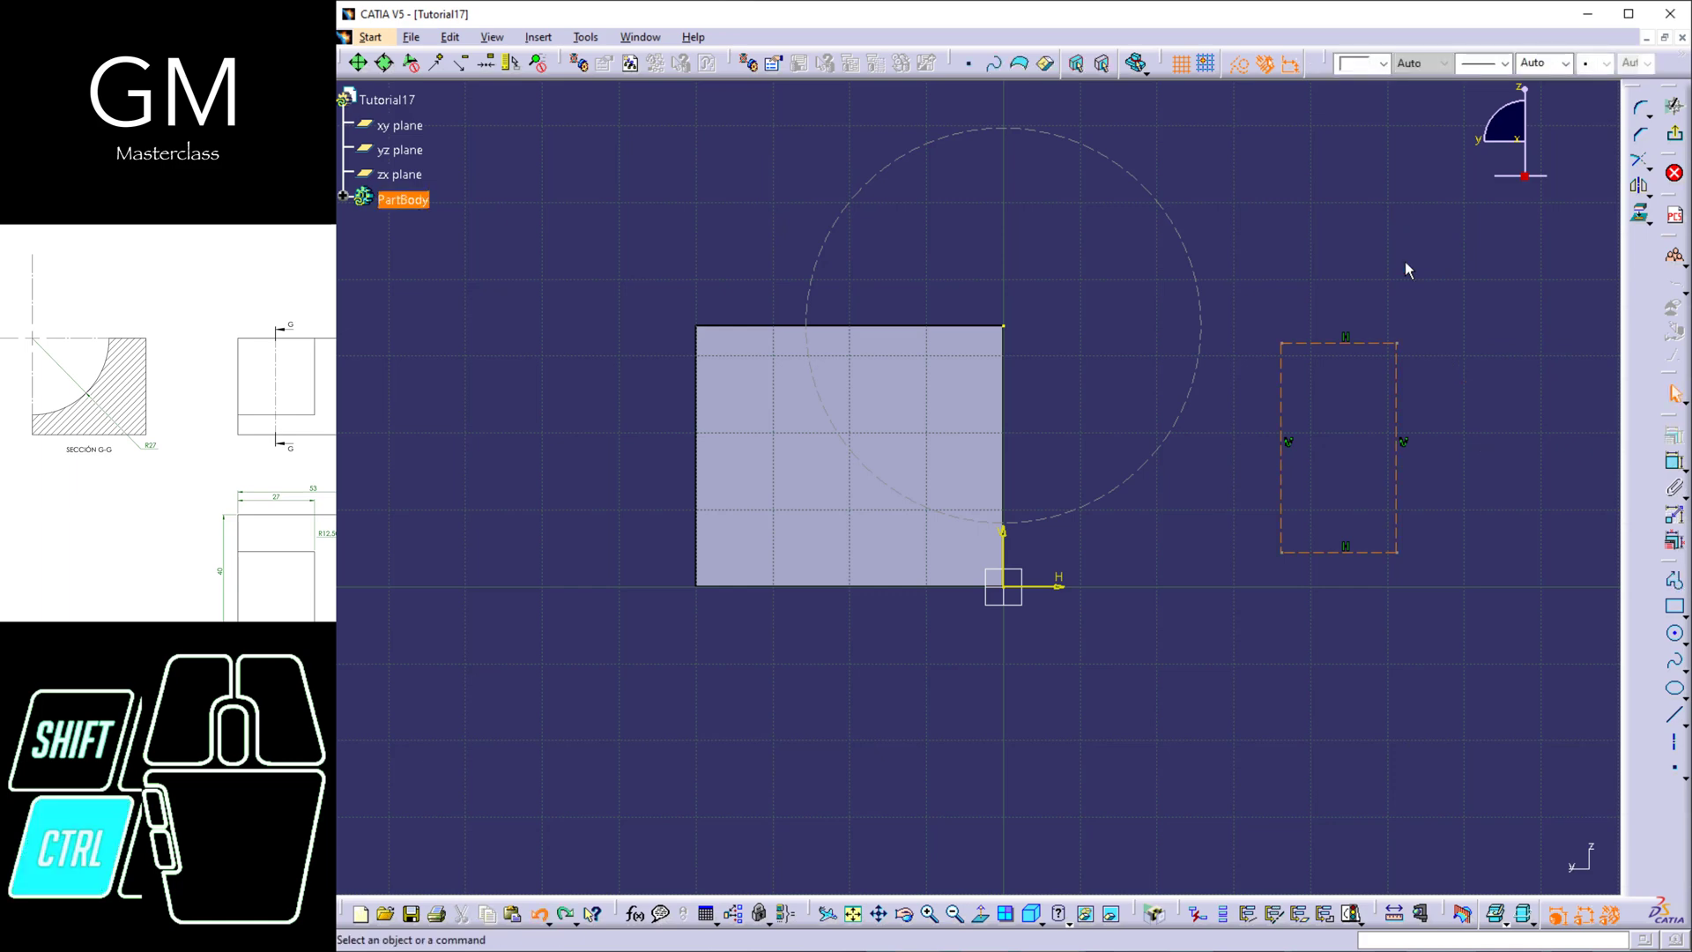
- Switch off construction mode and draw a standard circle about 47 mm in diameter, centred on the projected corner point
click(1238, 65)
click(1674, 633)
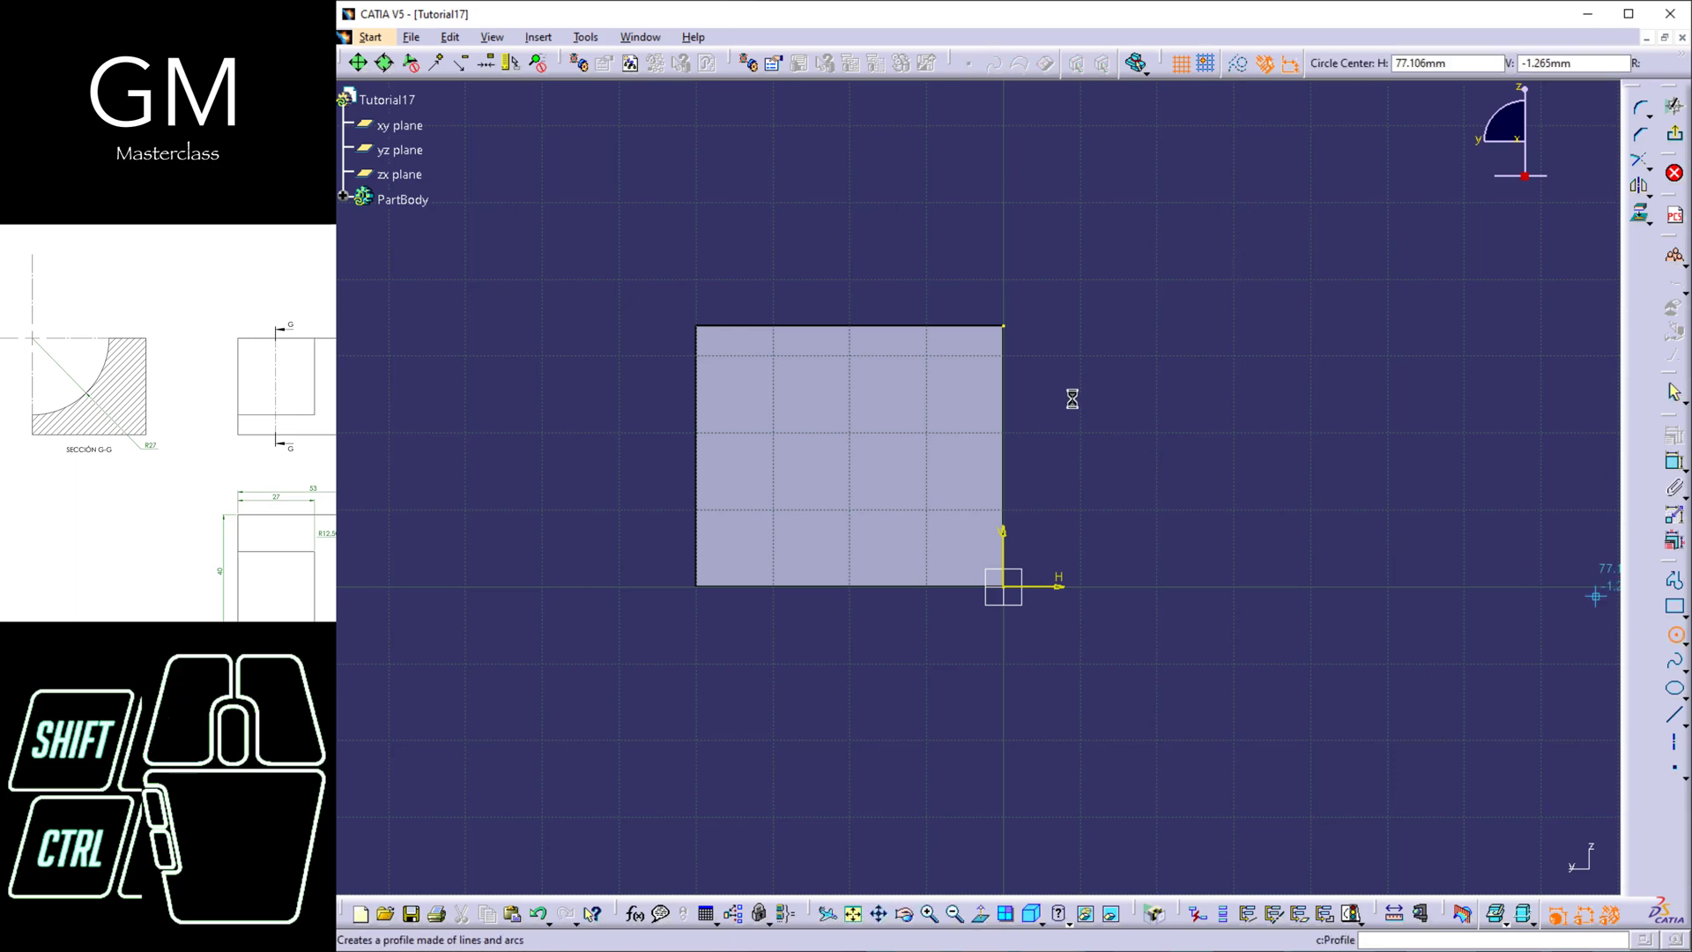
click(1004, 326)
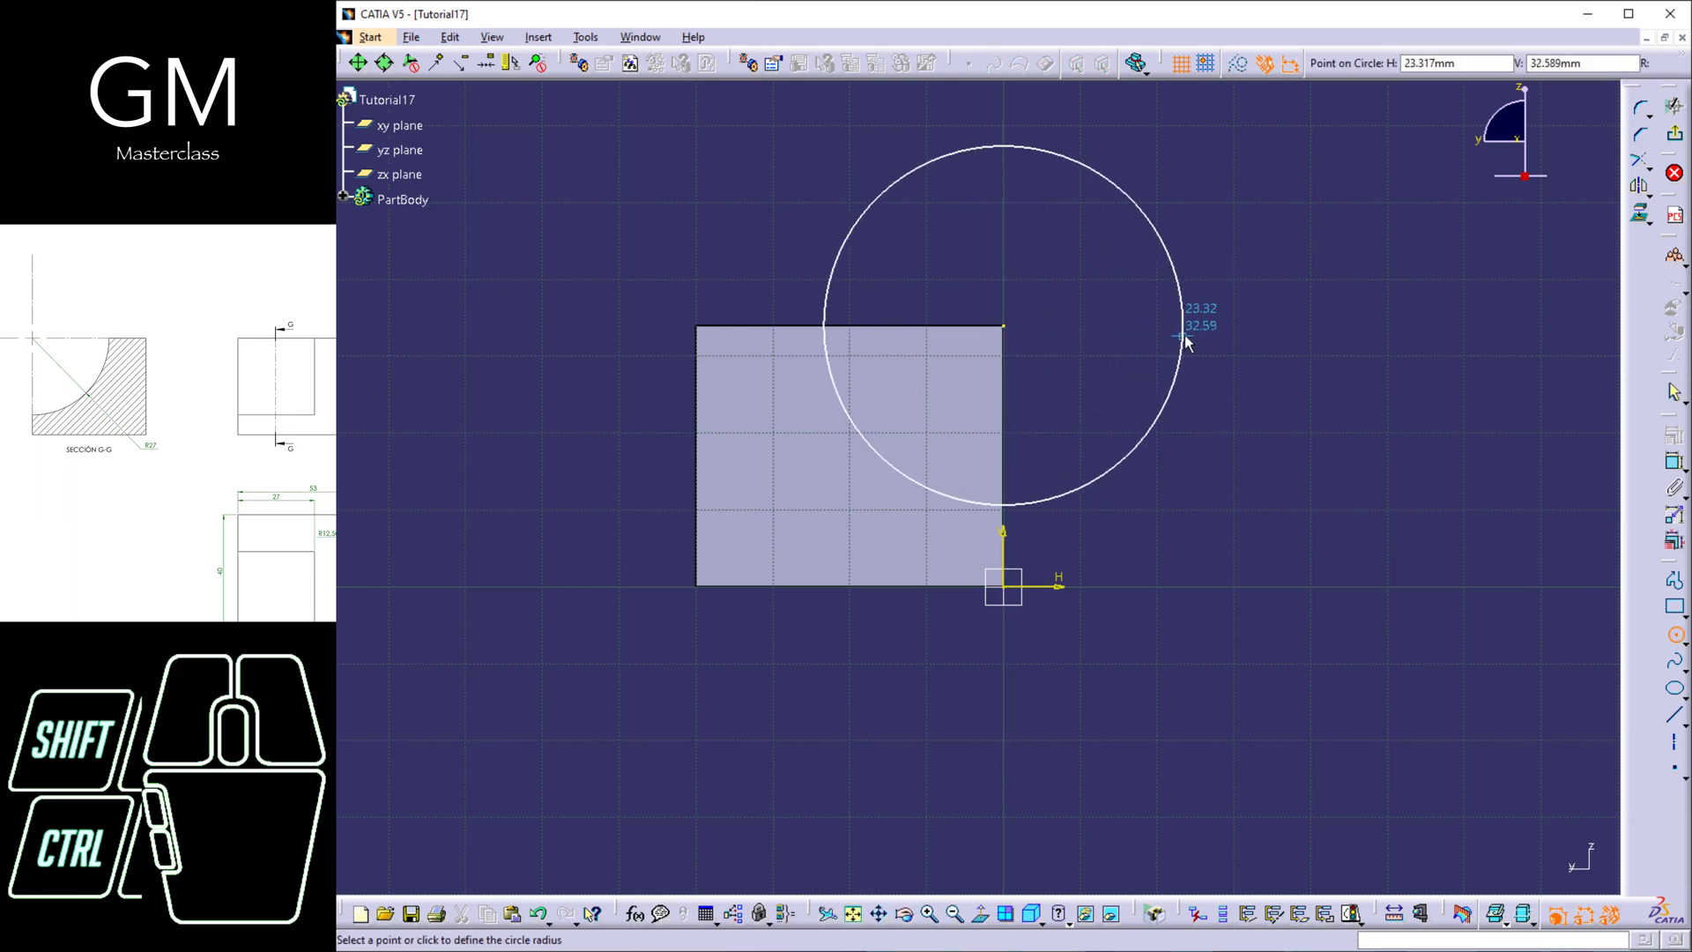
click(1184, 326)
click(1181, 340)
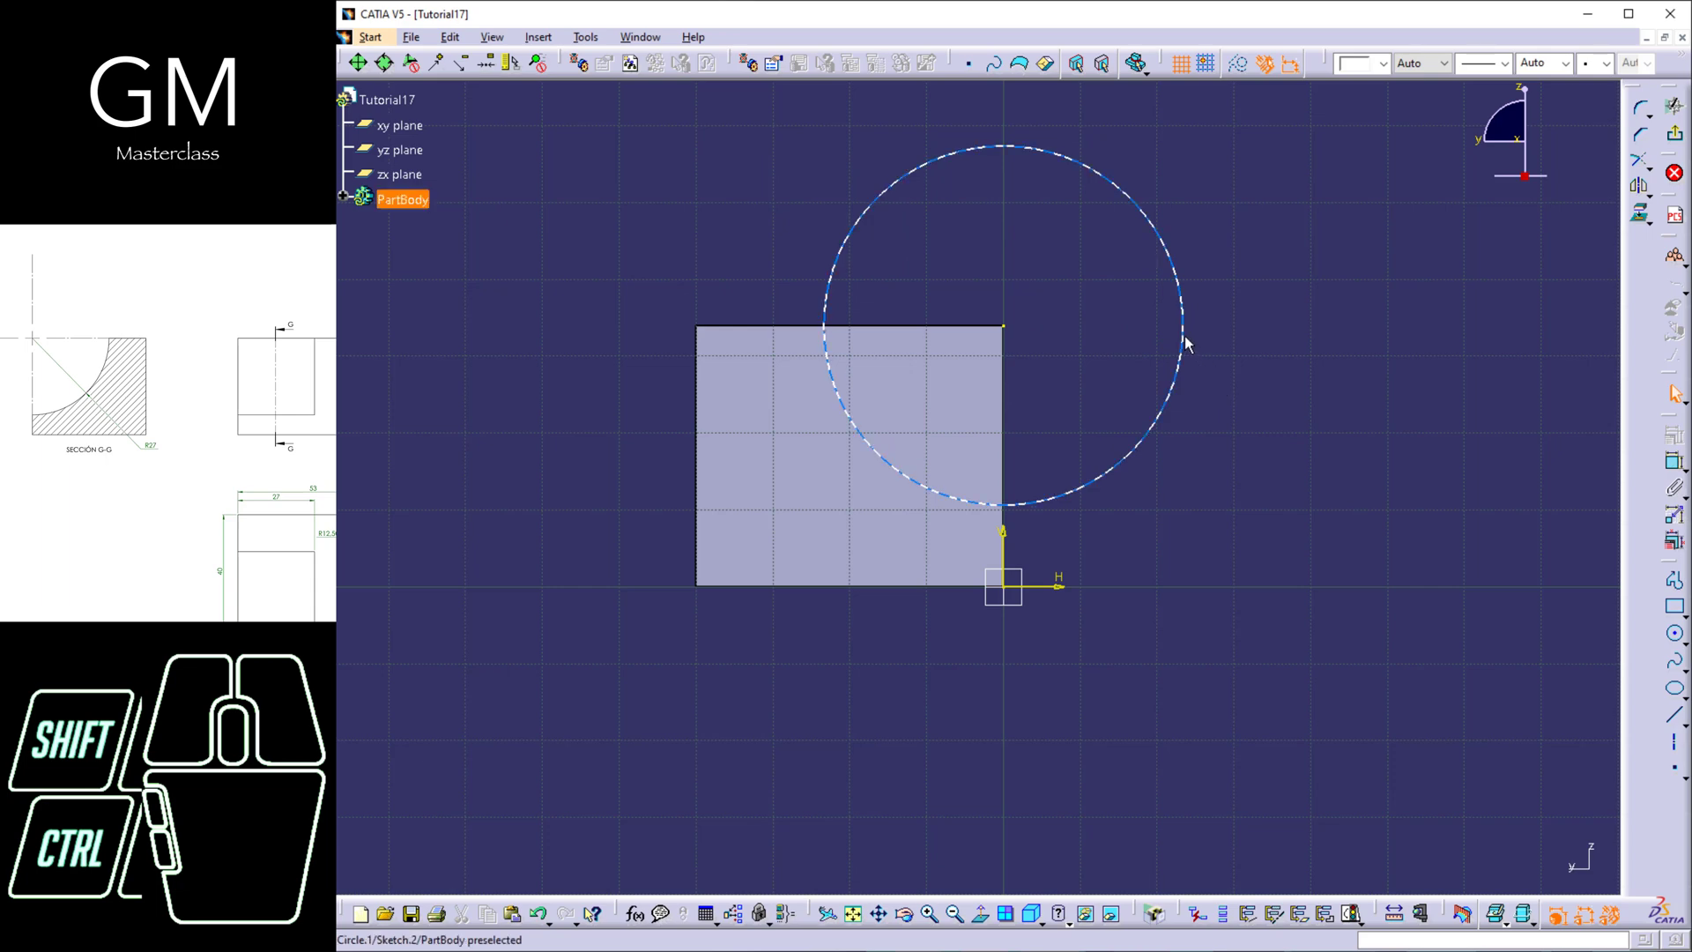
- Convert the corner-centred circle to construction geometry and back to a standard element
click(1239, 63)
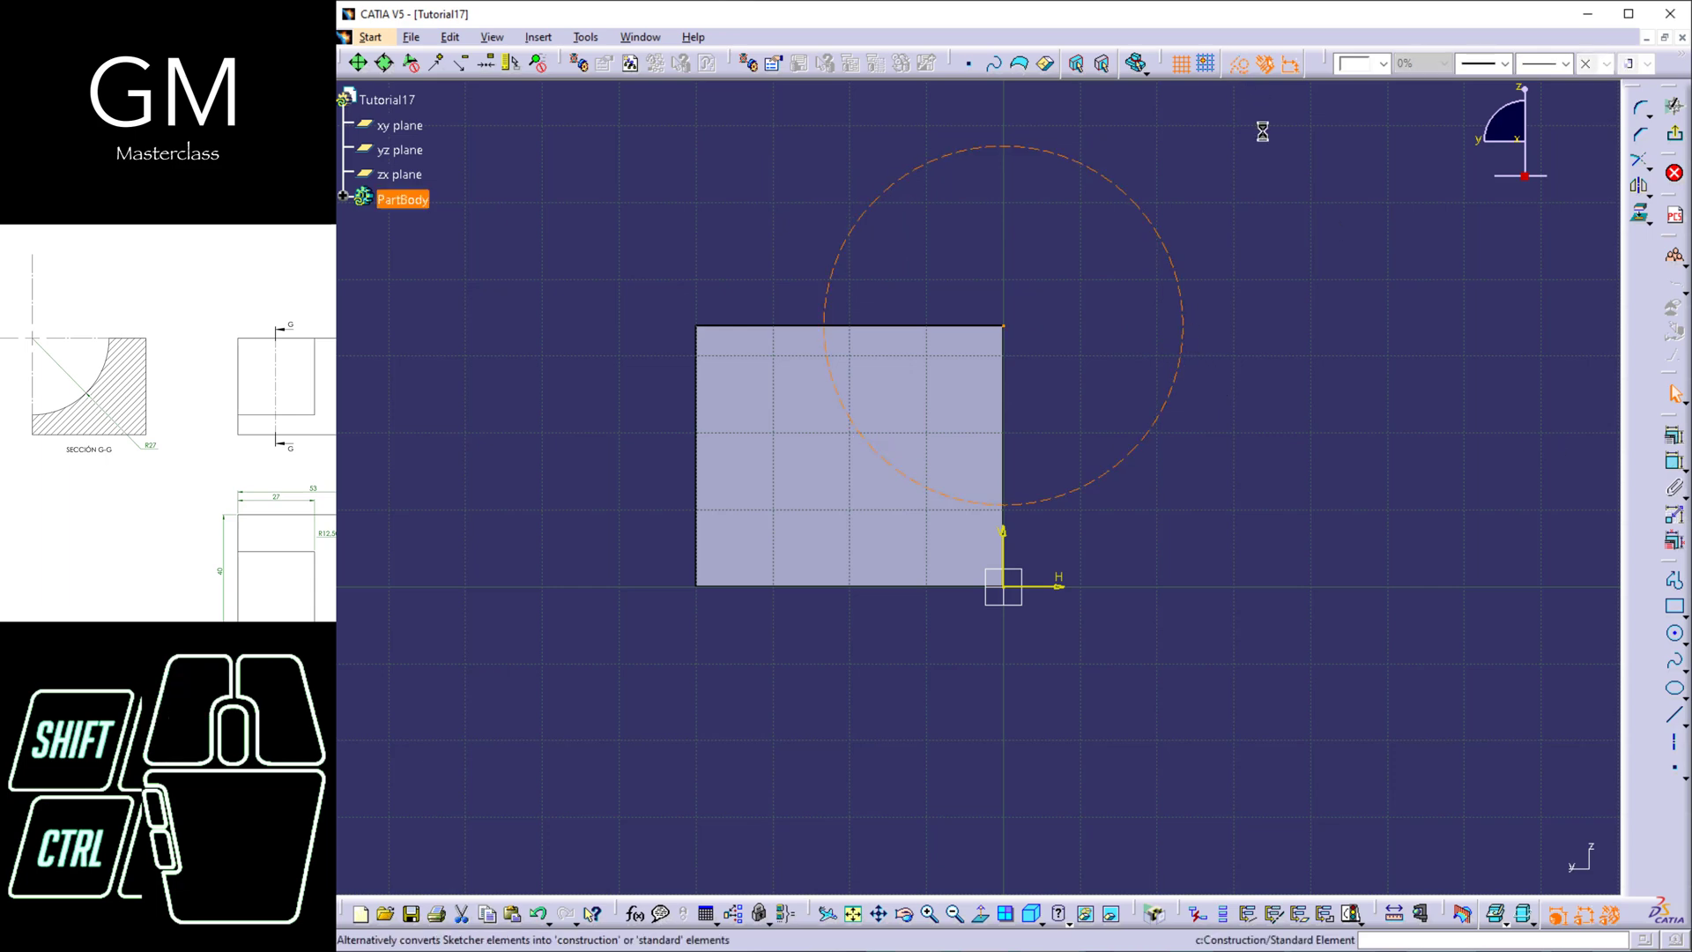
click(1241, 66)
click(1240, 65)
click(1241, 65)
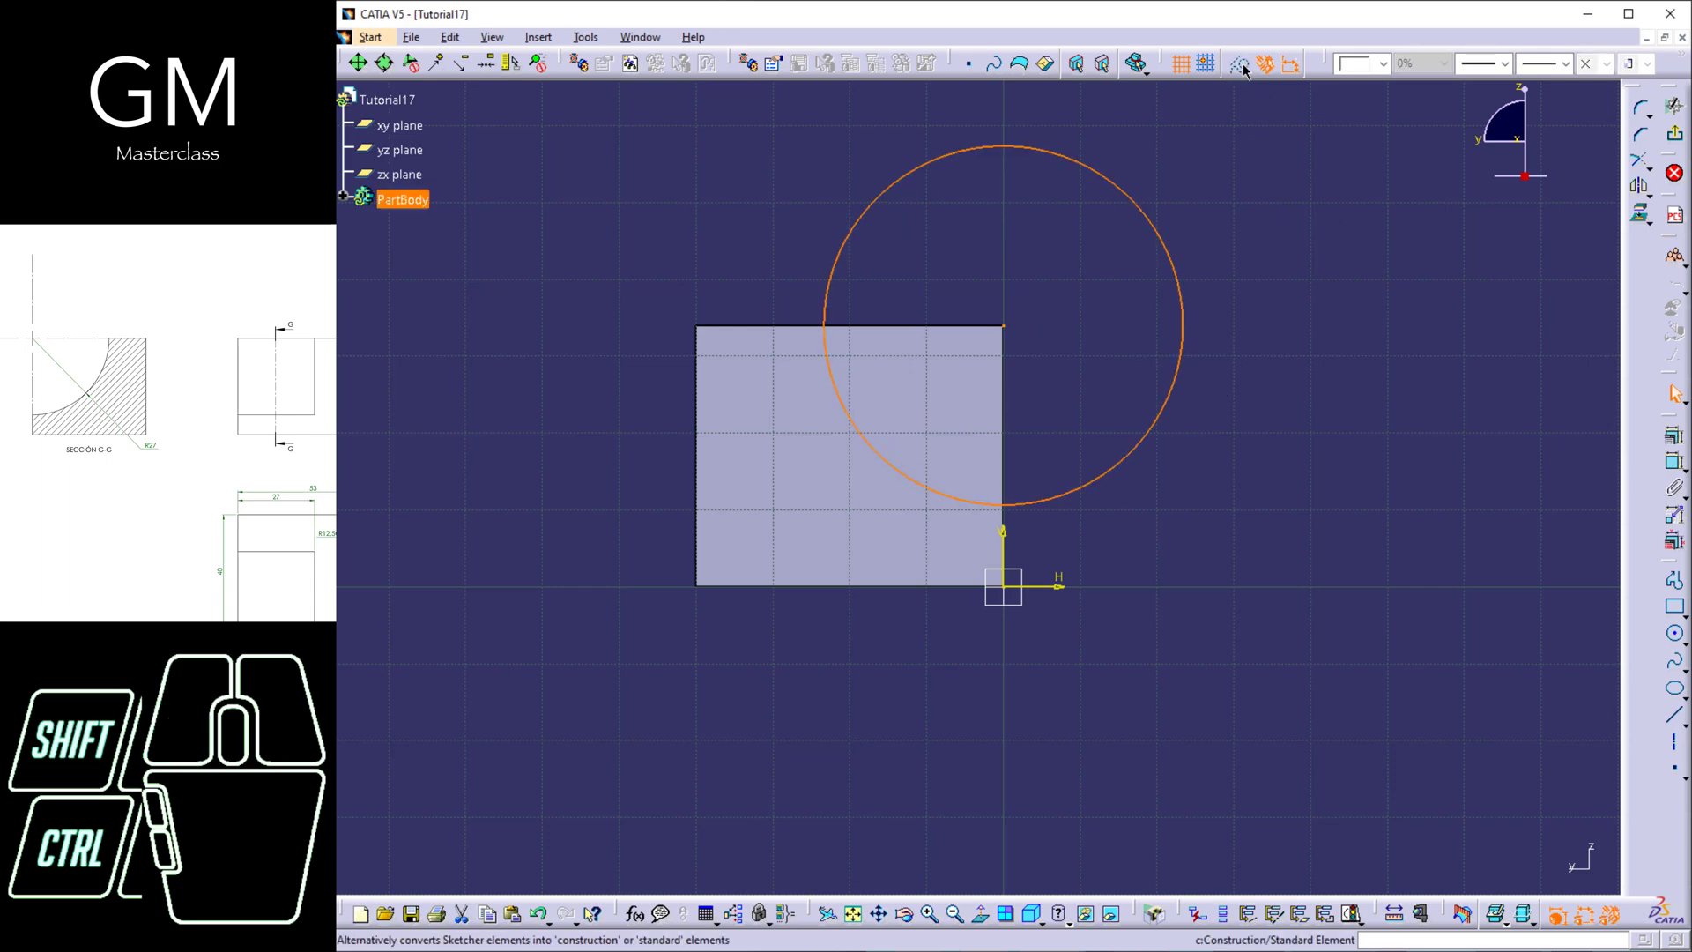
click(1314, 226)
- Dimension the corner-centred circle as a radius and set it to 27 mm
click(1673, 460)
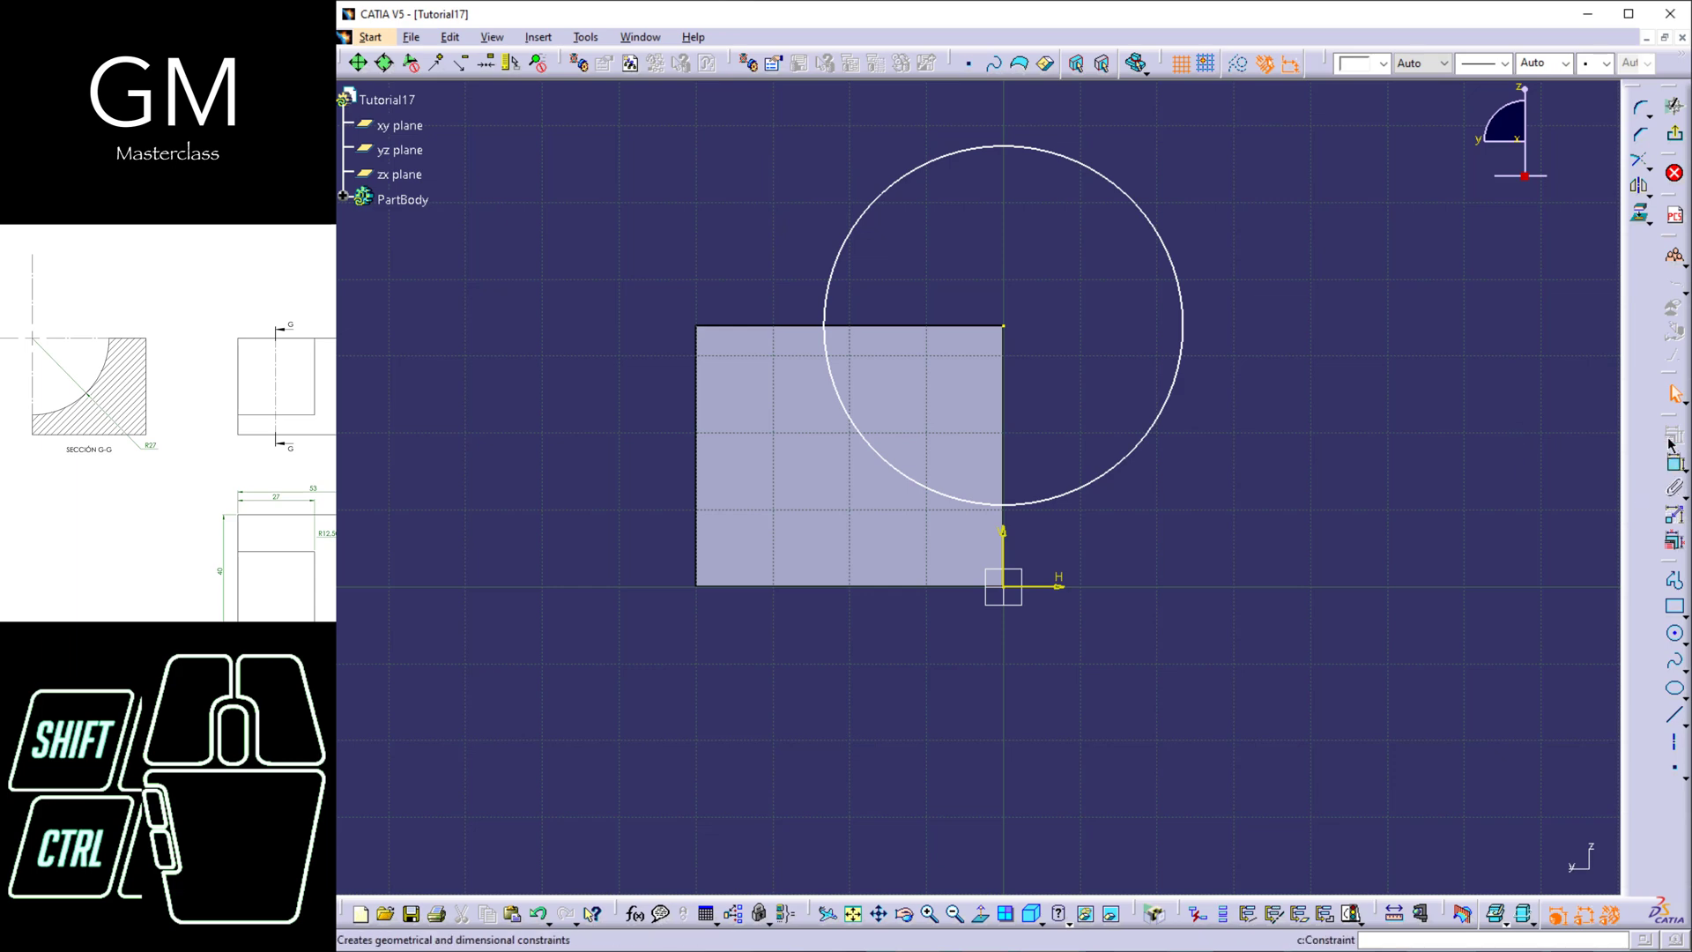
click(1182, 275)
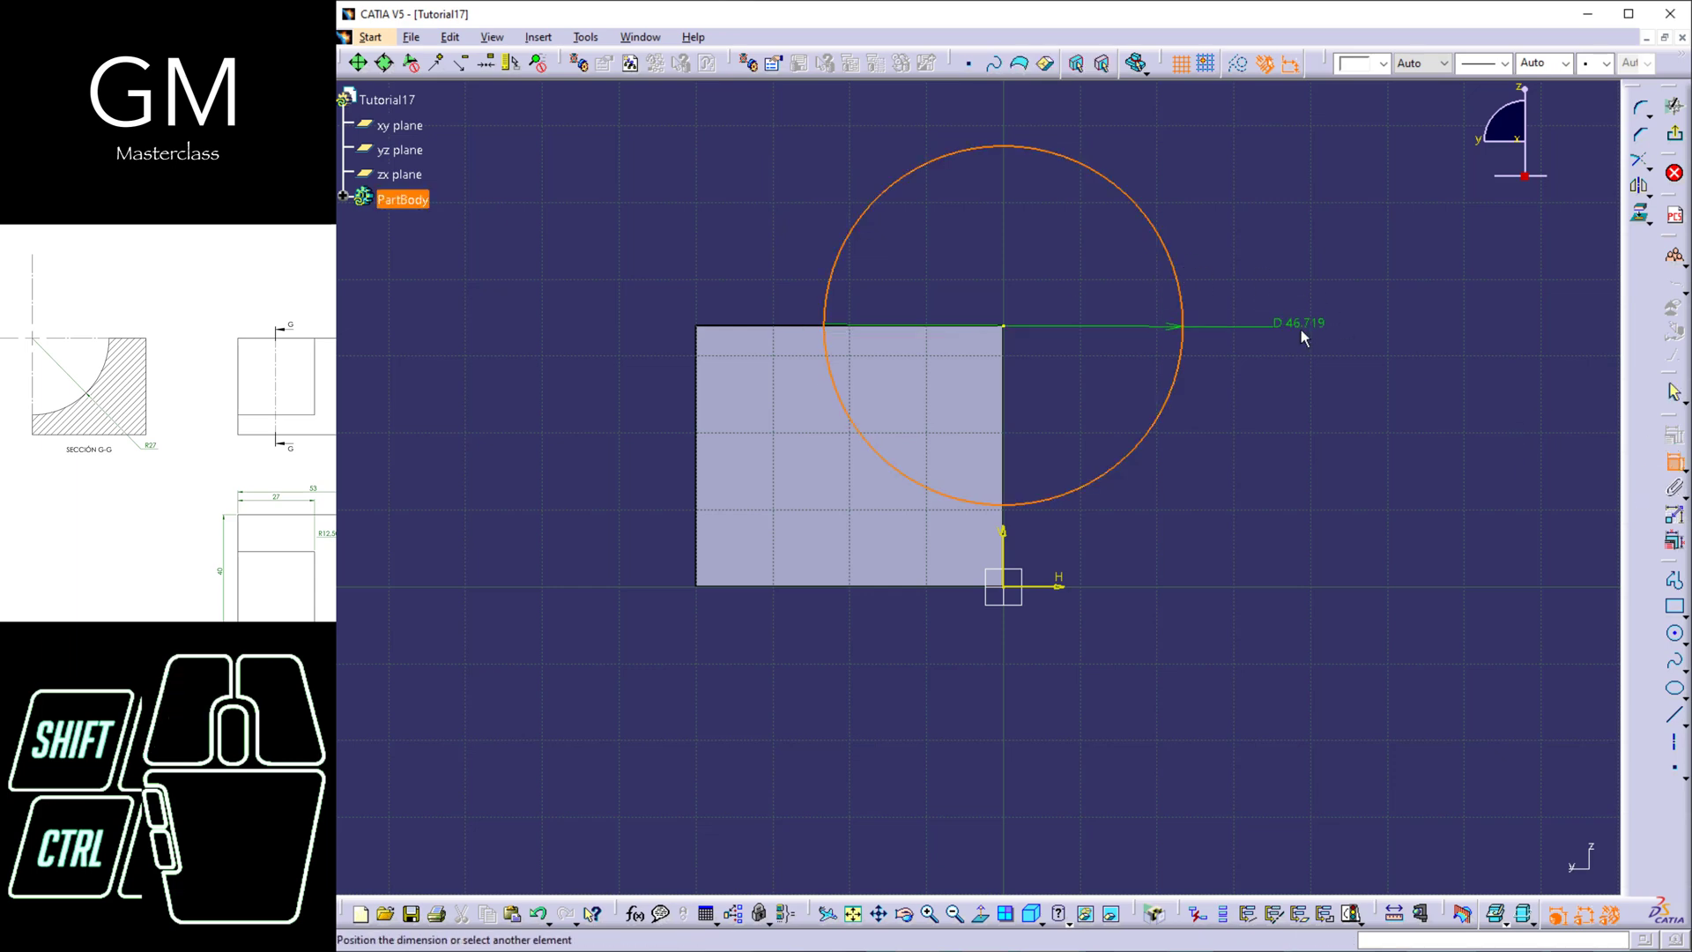
click(1313, 322)
double_click(1313, 322)
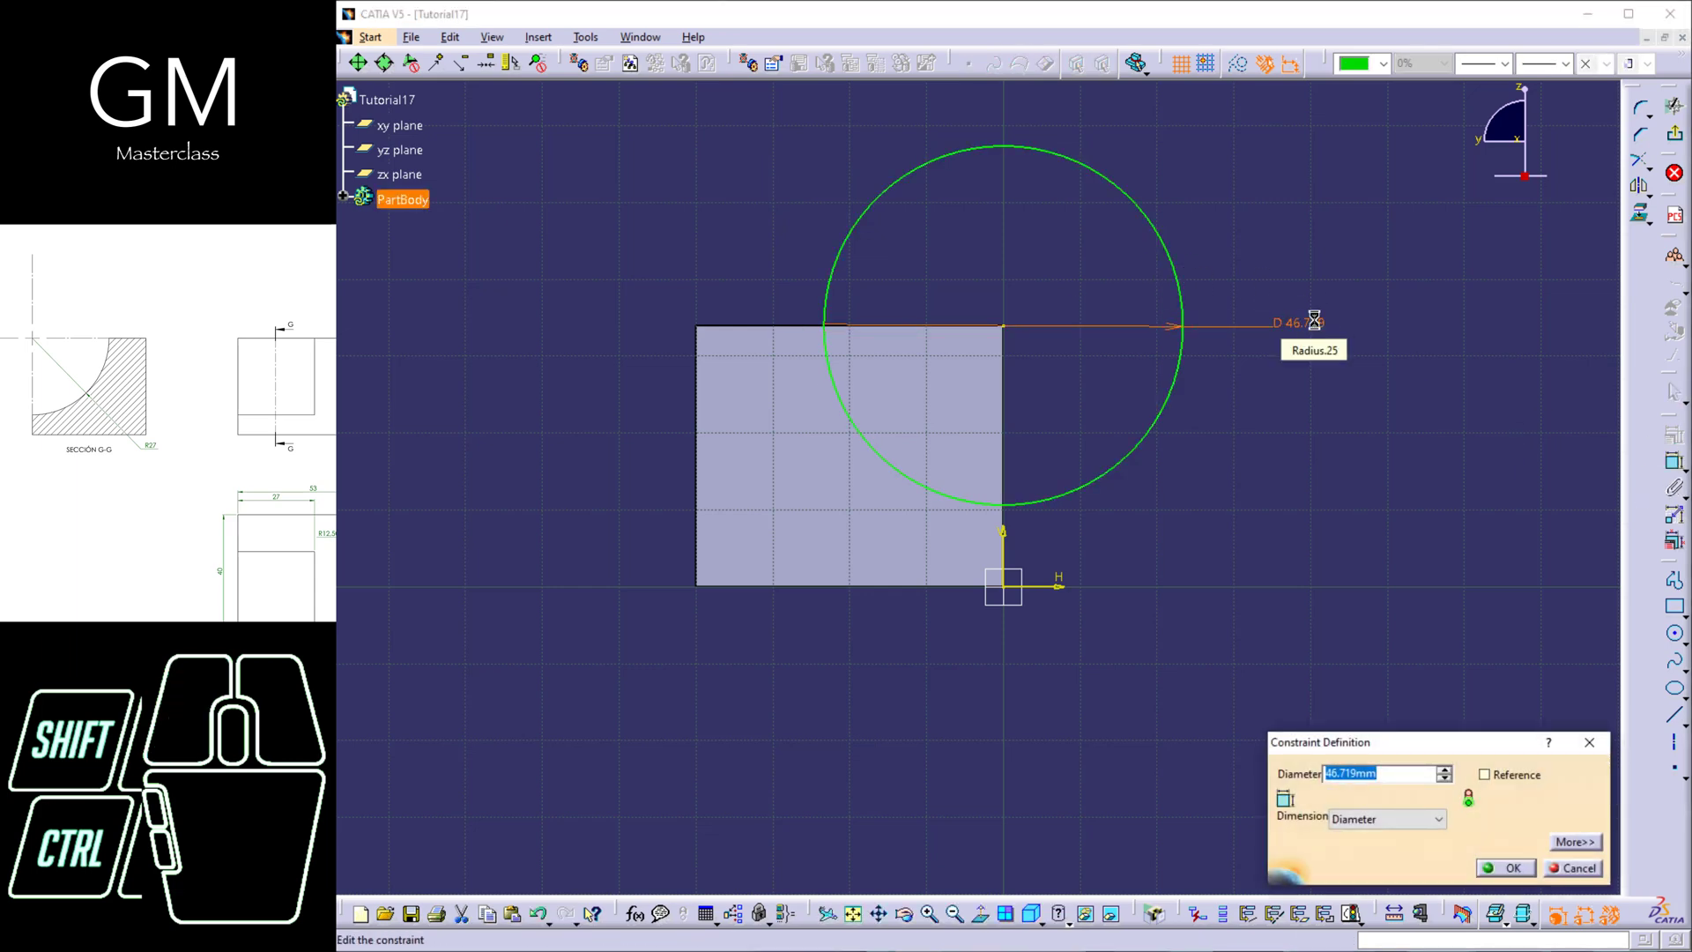
click(1383, 819)
click(1381, 849)
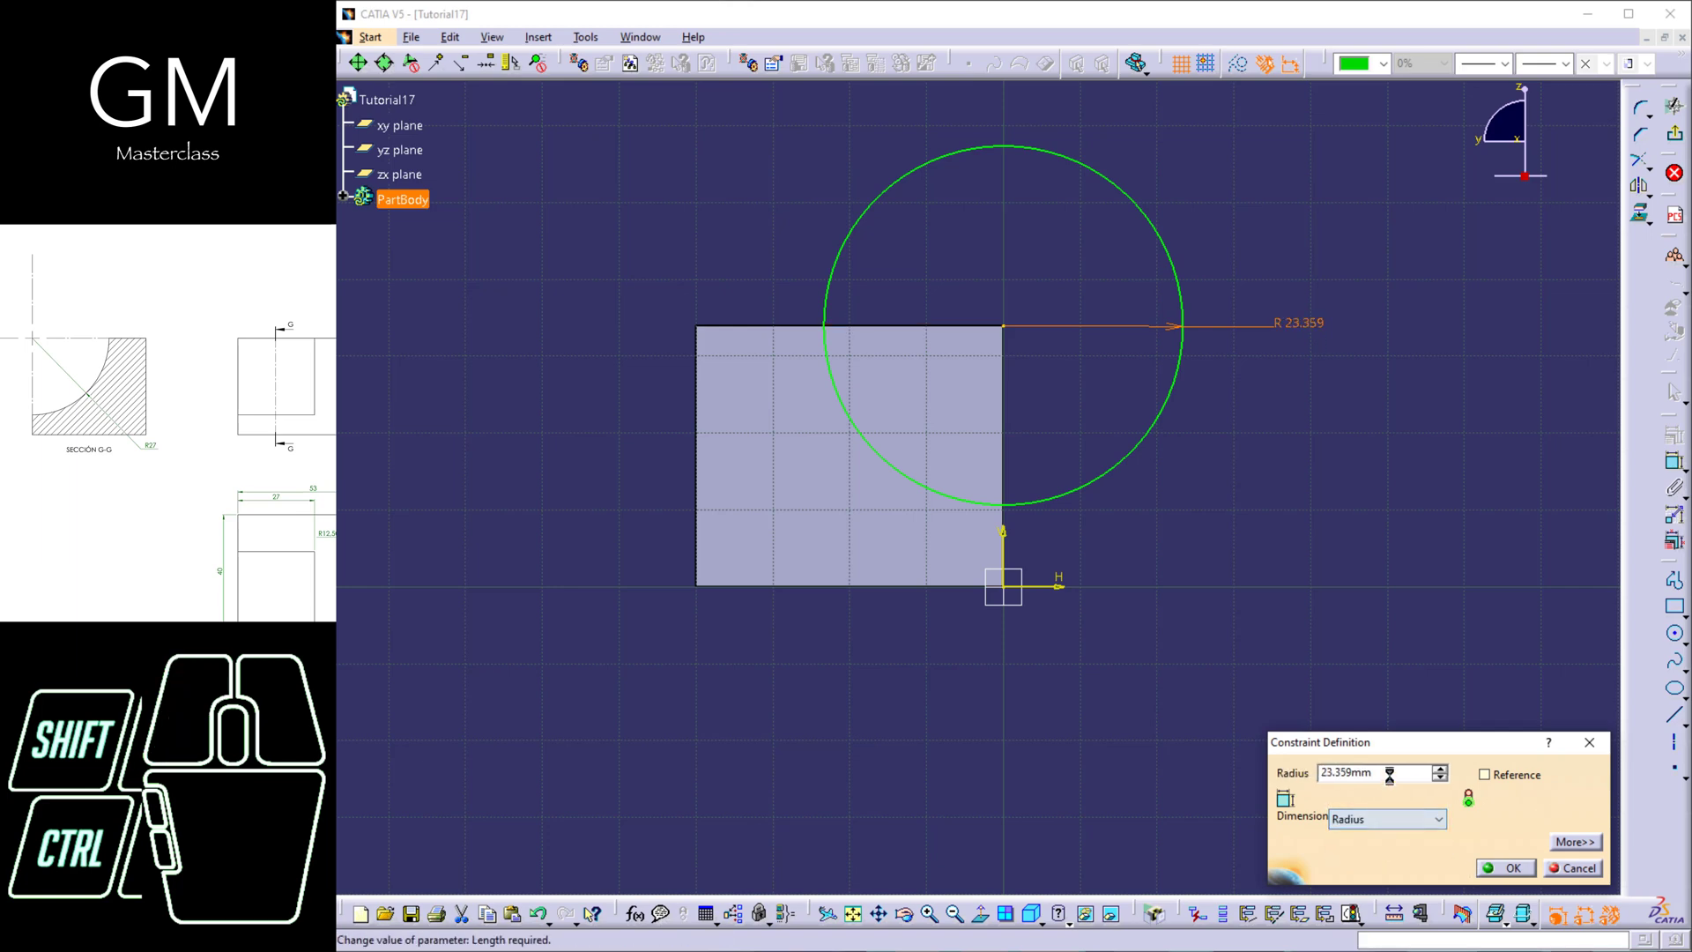
double_click(1390, 775)
text(27)
key(Return)
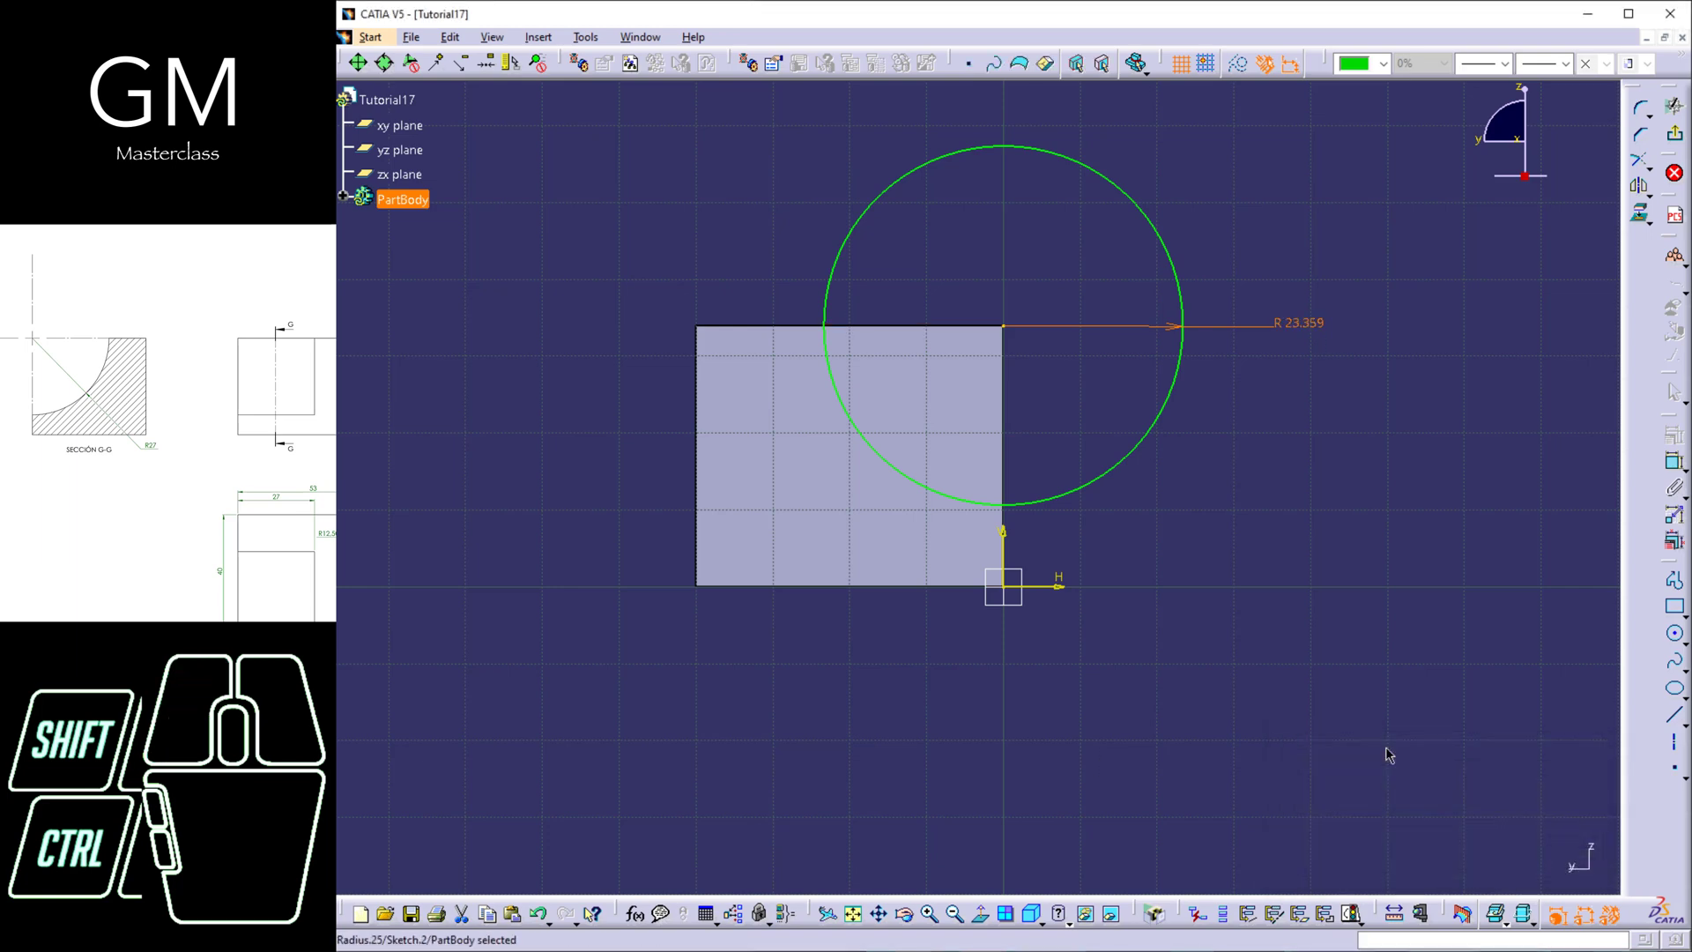
- Exit the sketch and cut the circle into the block as a pocket 27 mm deep
click(1639, 213)
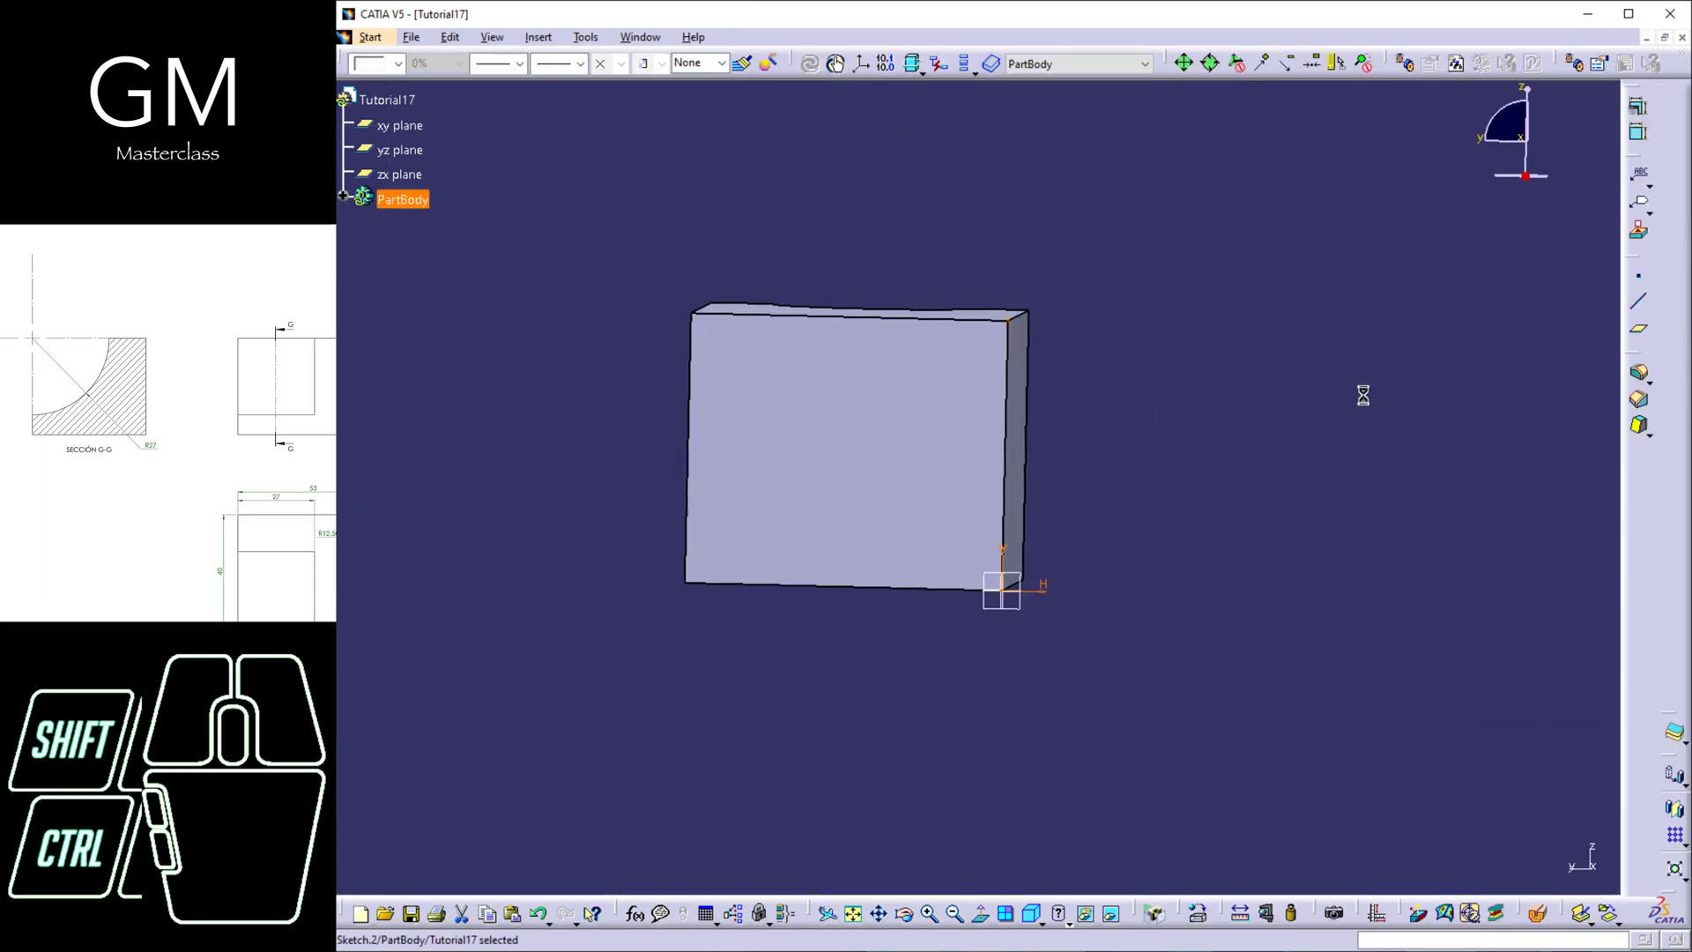
click(1674, 262)
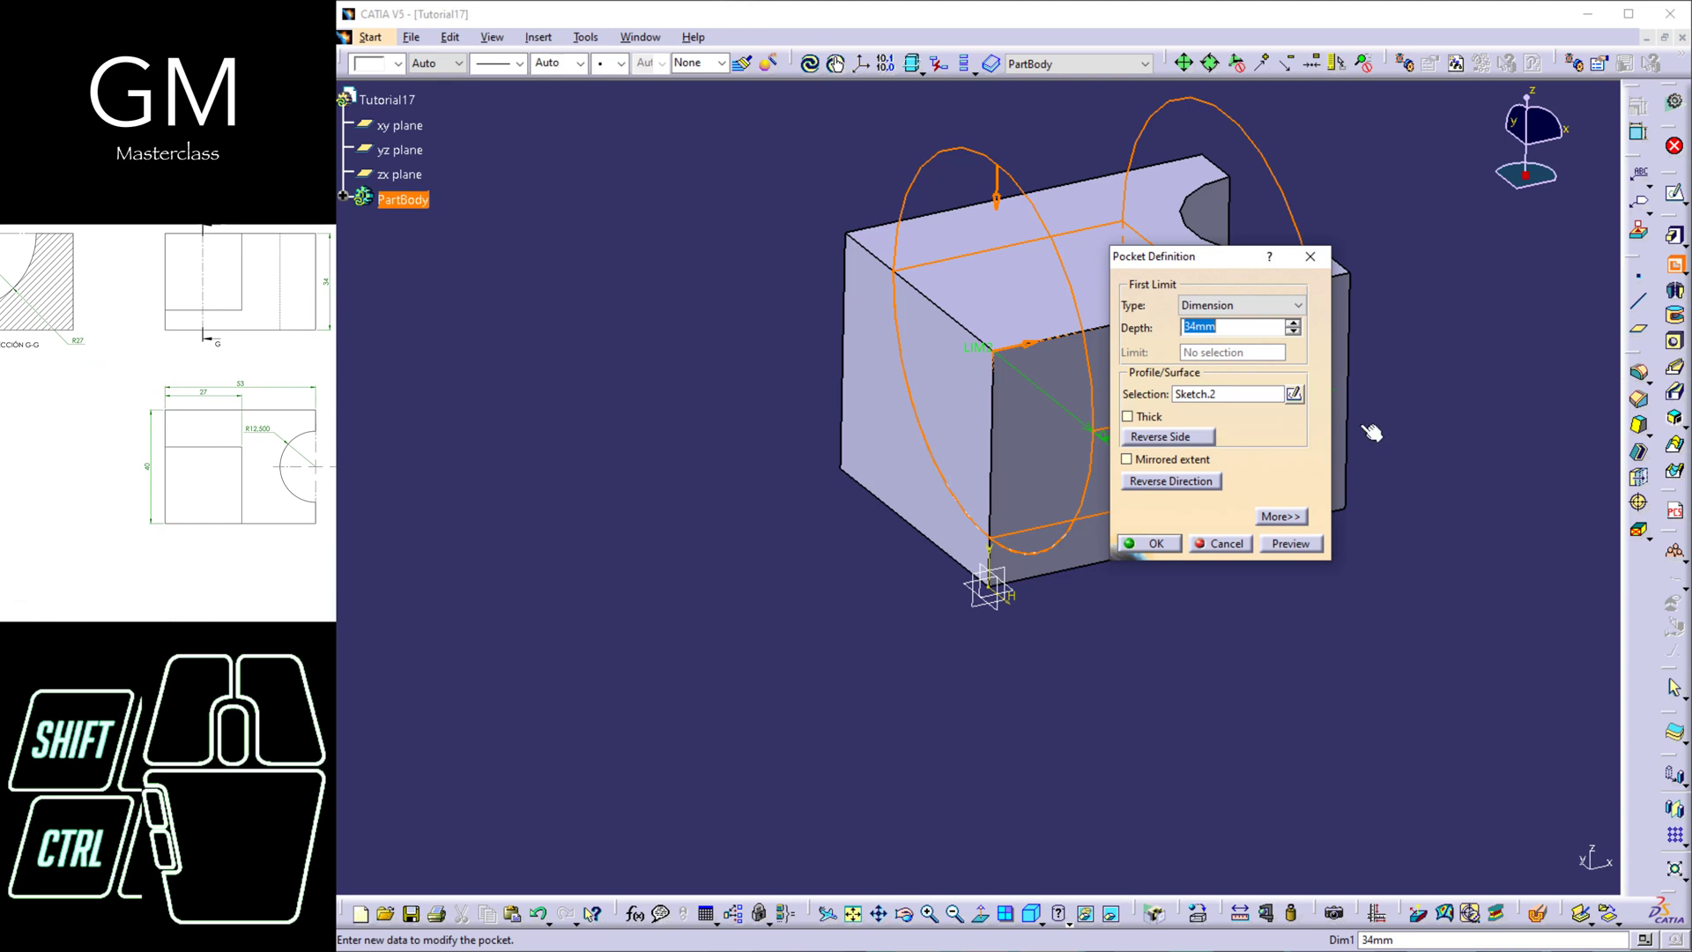
text(27)
key(Return)
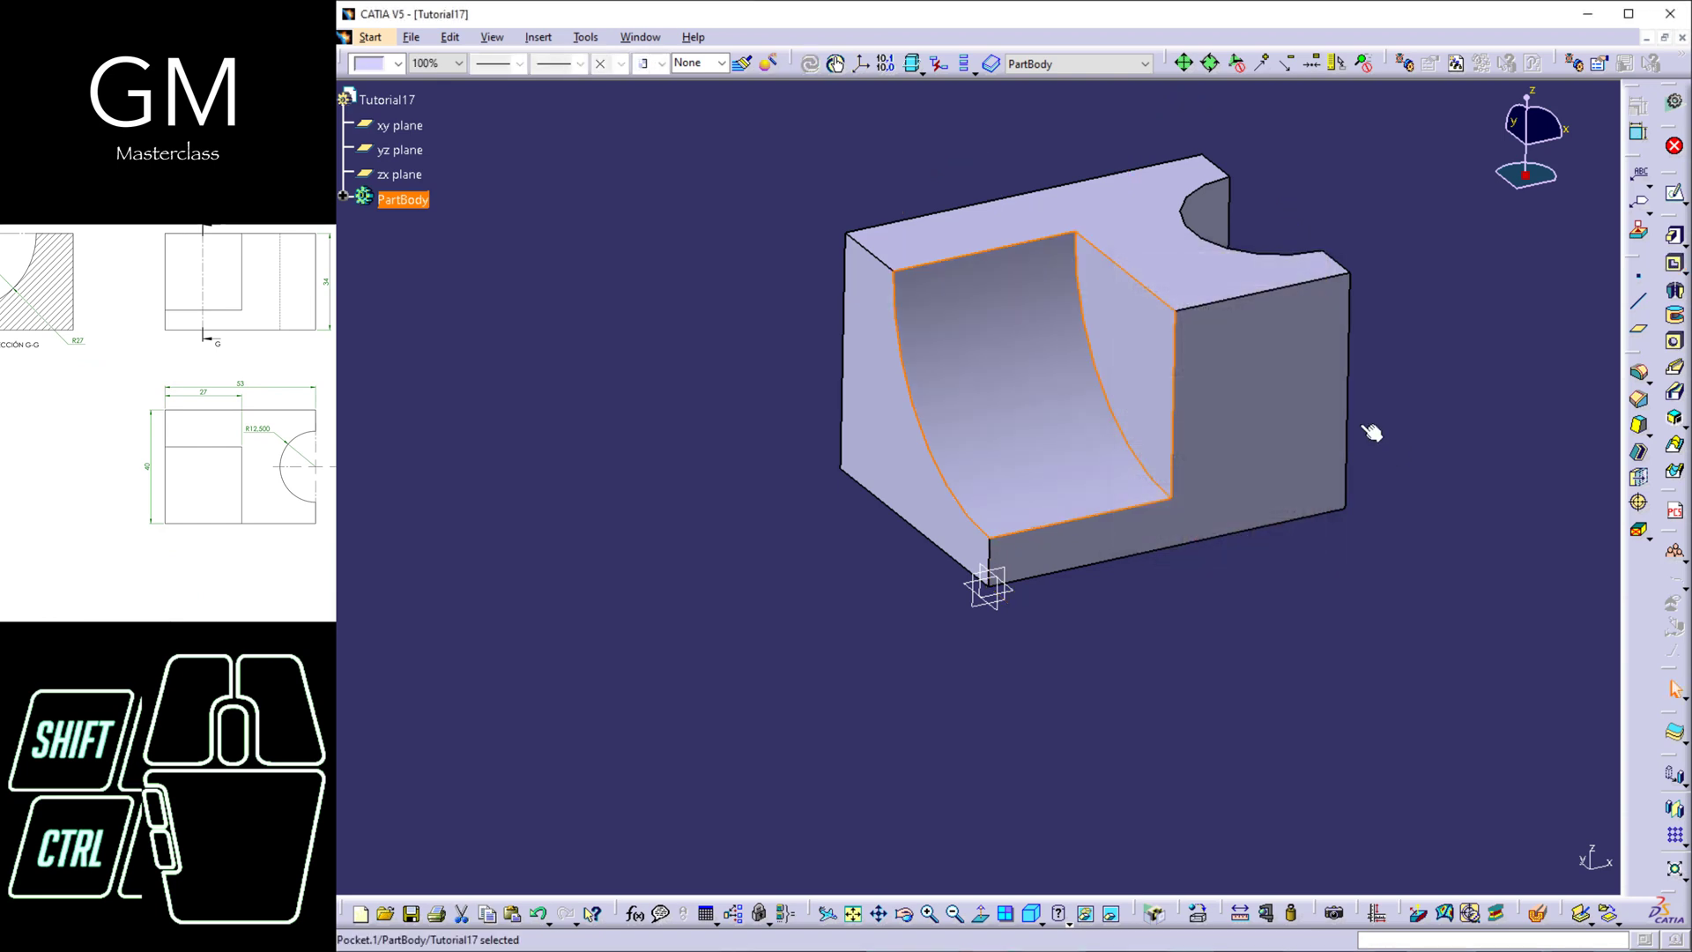
click(1417, 378)
- Examine the curved pocket from several angles and in the standard top view, comparing its edges with the drawing
middle_drag(1049, 452, 1066, 641)
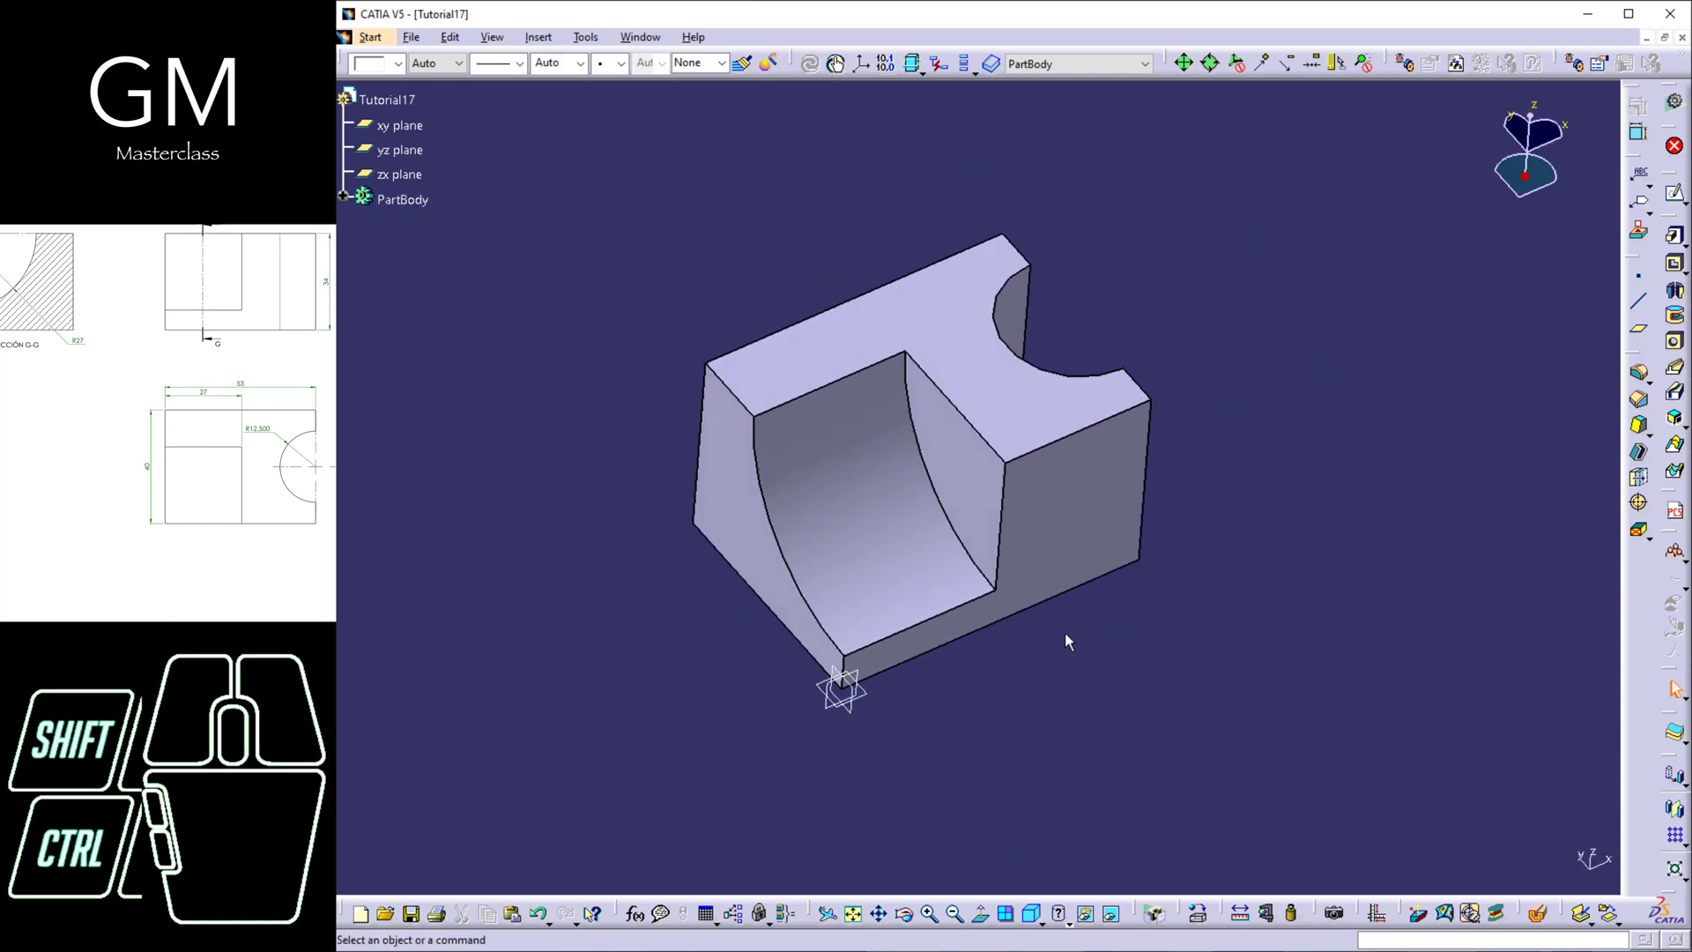
middle_drag(1170, 644, 1092, 581)
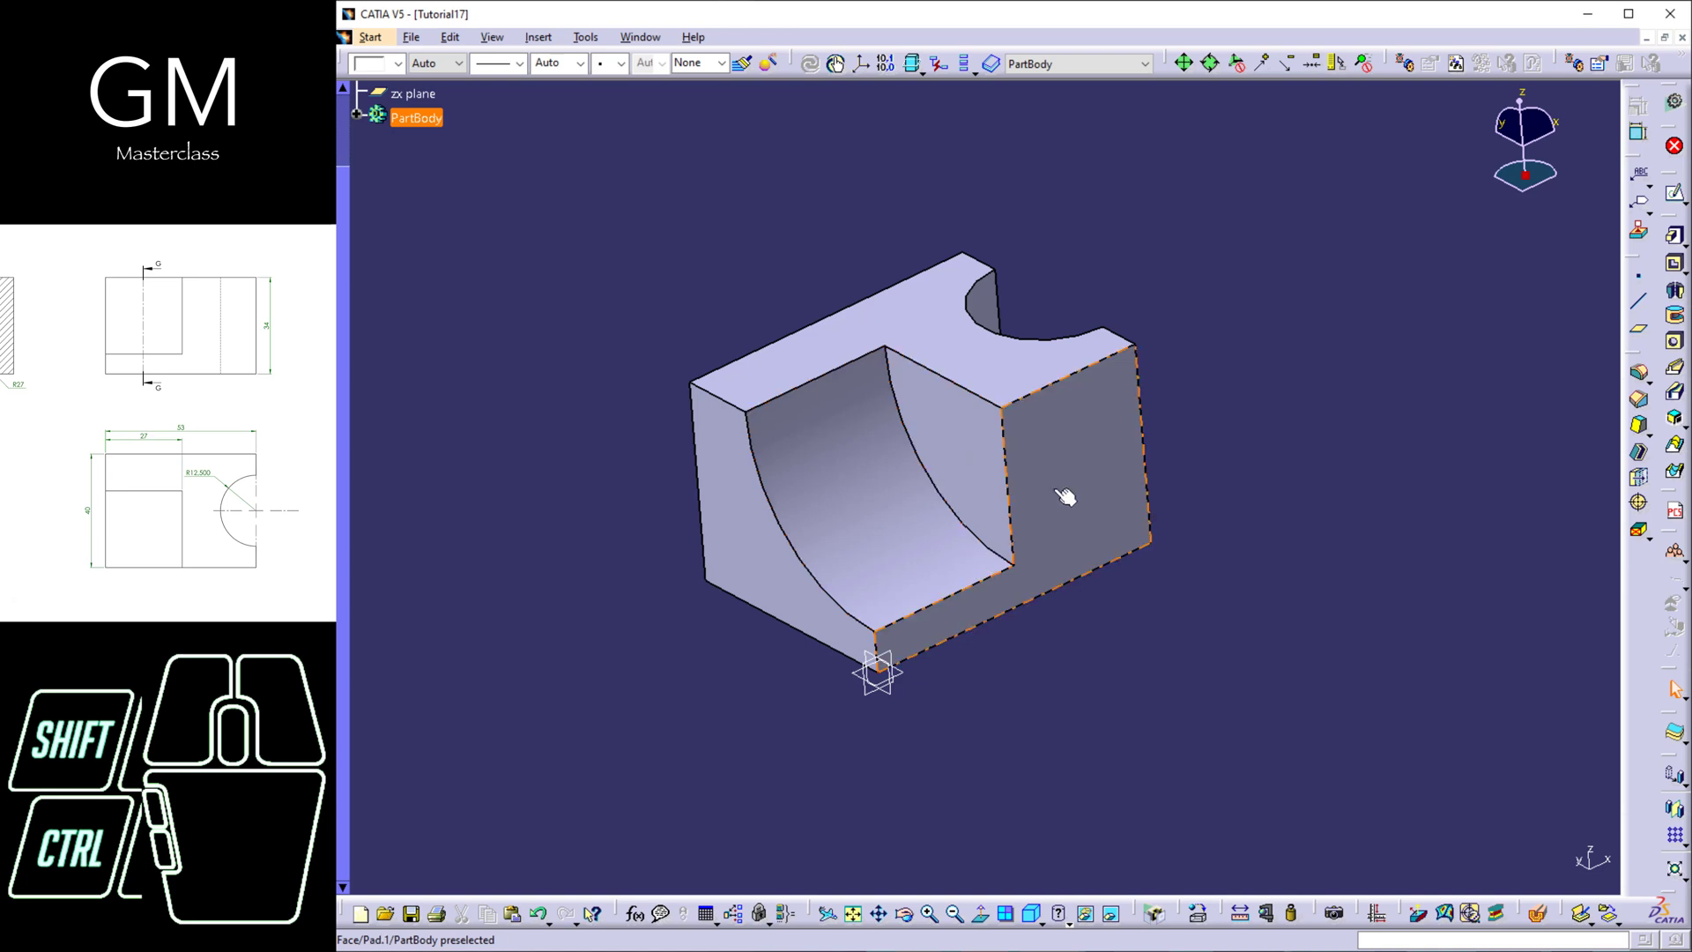
middle_drag(1074, 538, 983, 560)
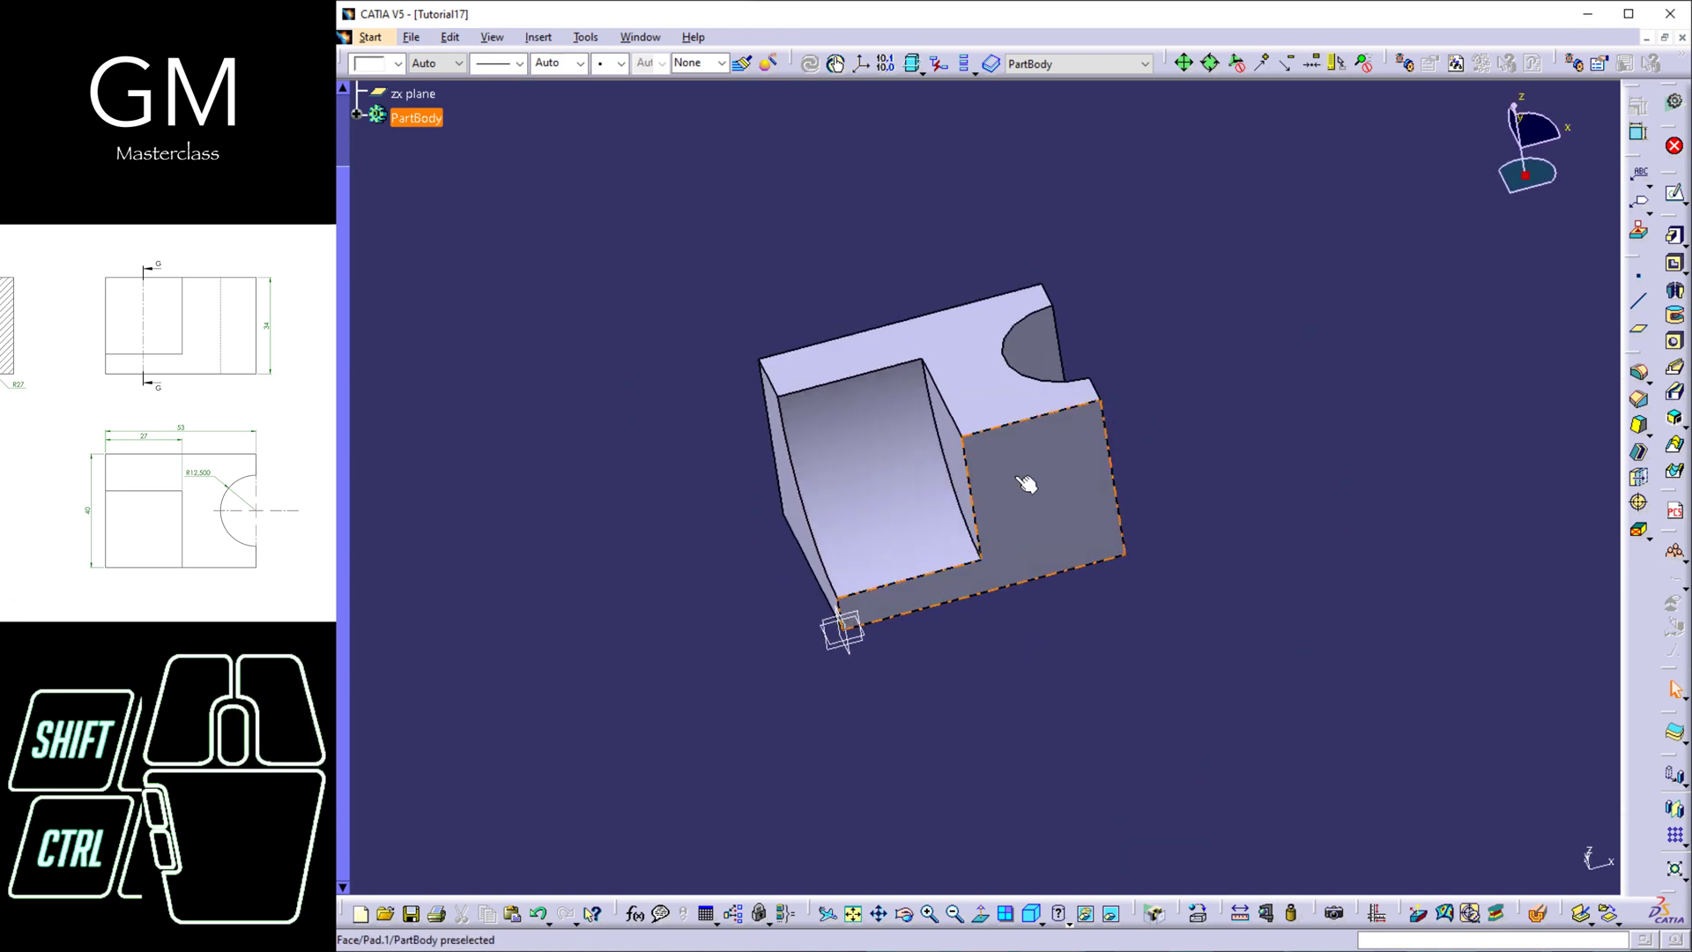
click(1040, 921)
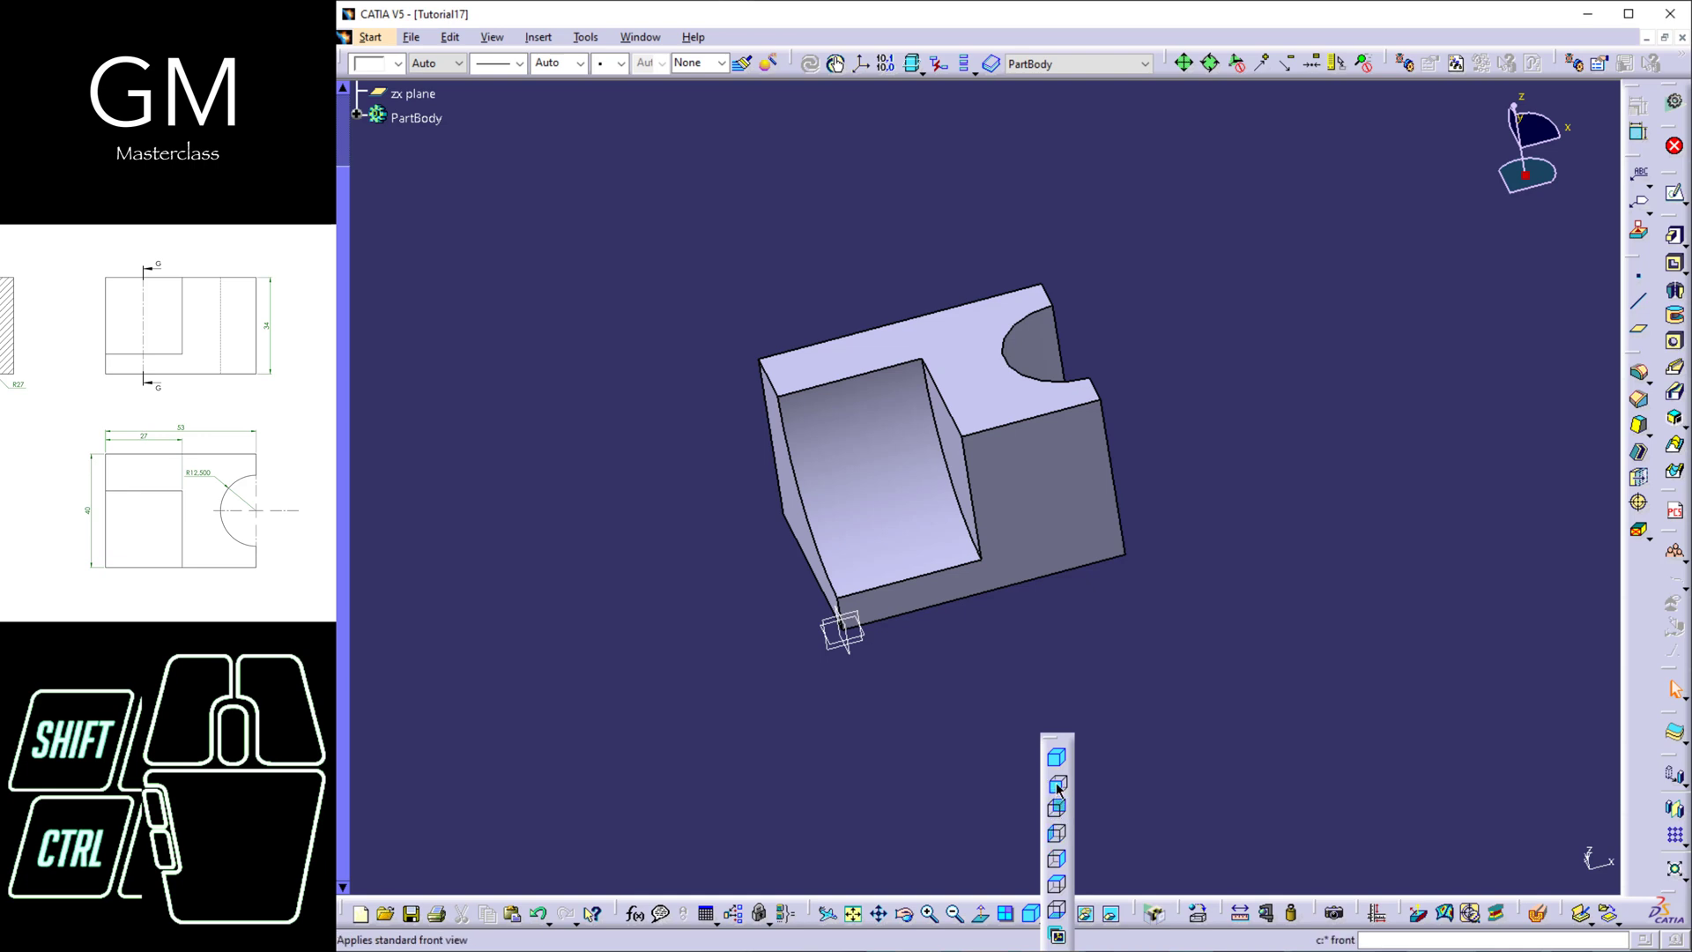
click(1055, 886)
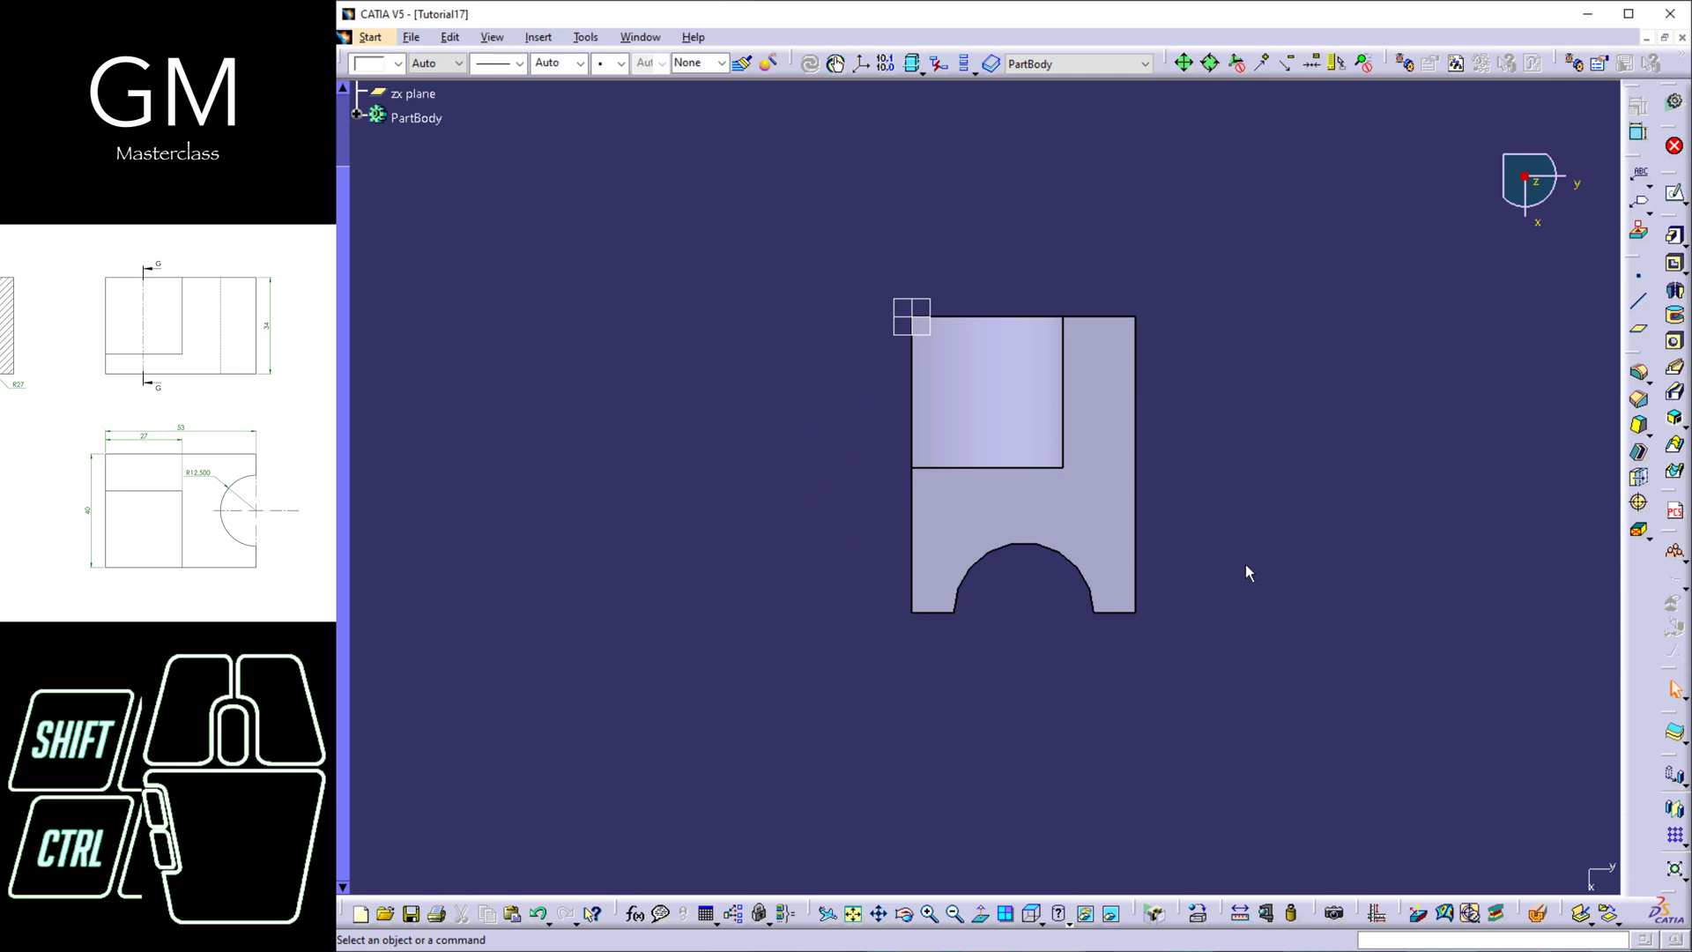
middle_drag(1247, 573, 1163, 564)
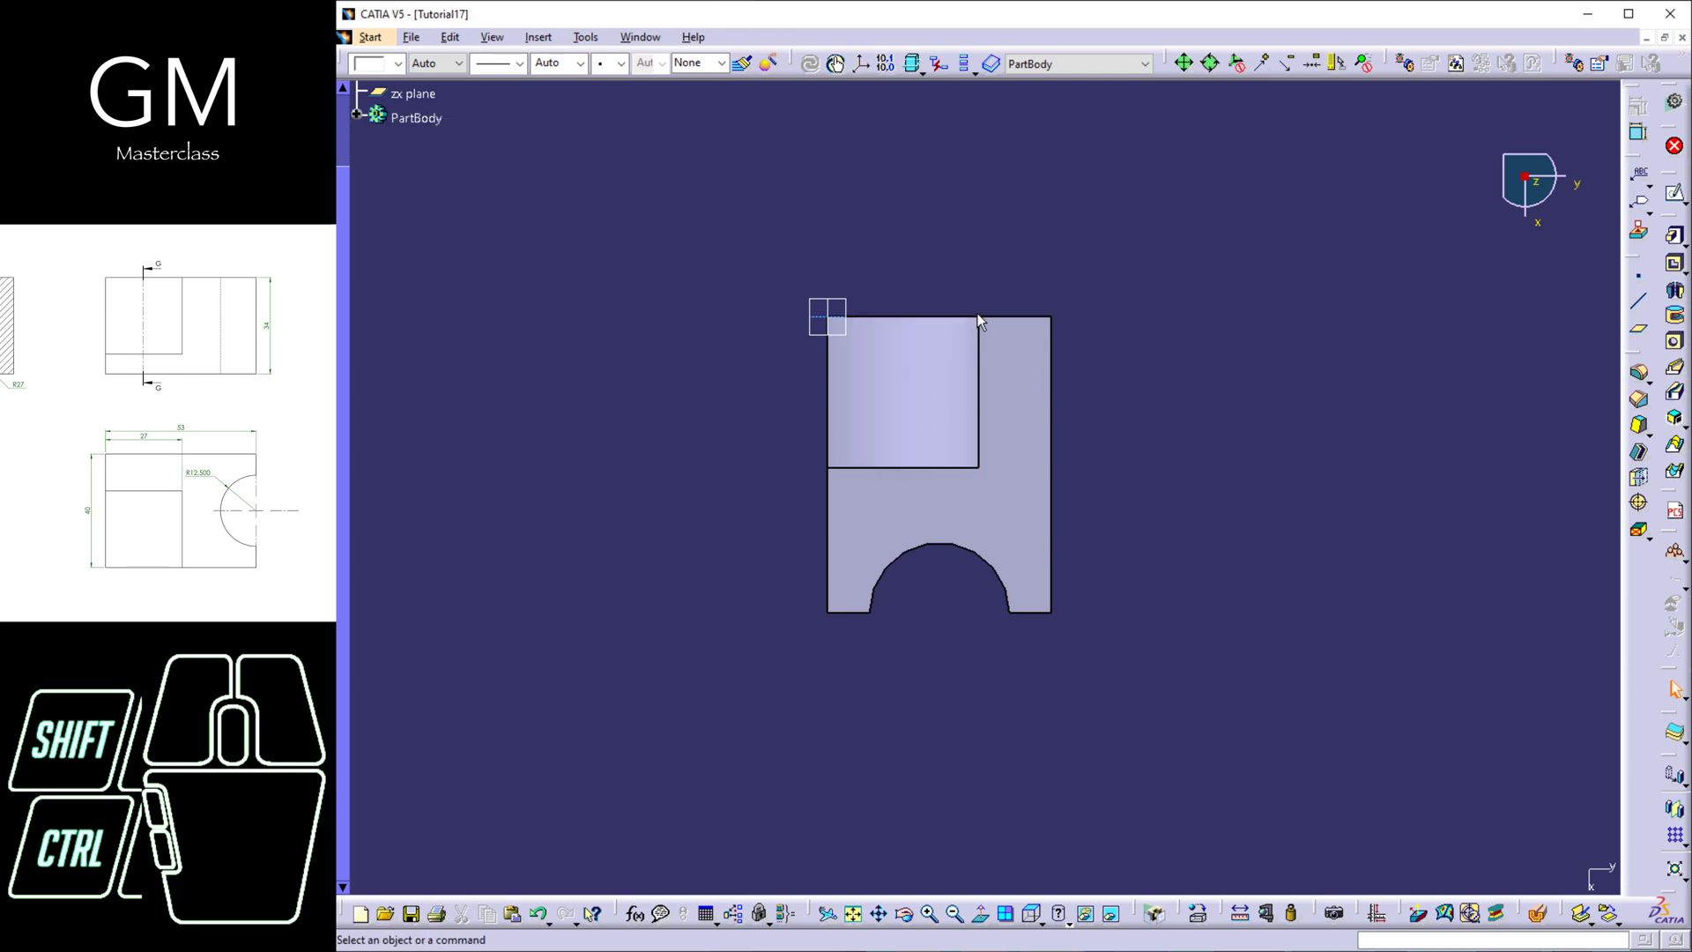
click(960, 466)
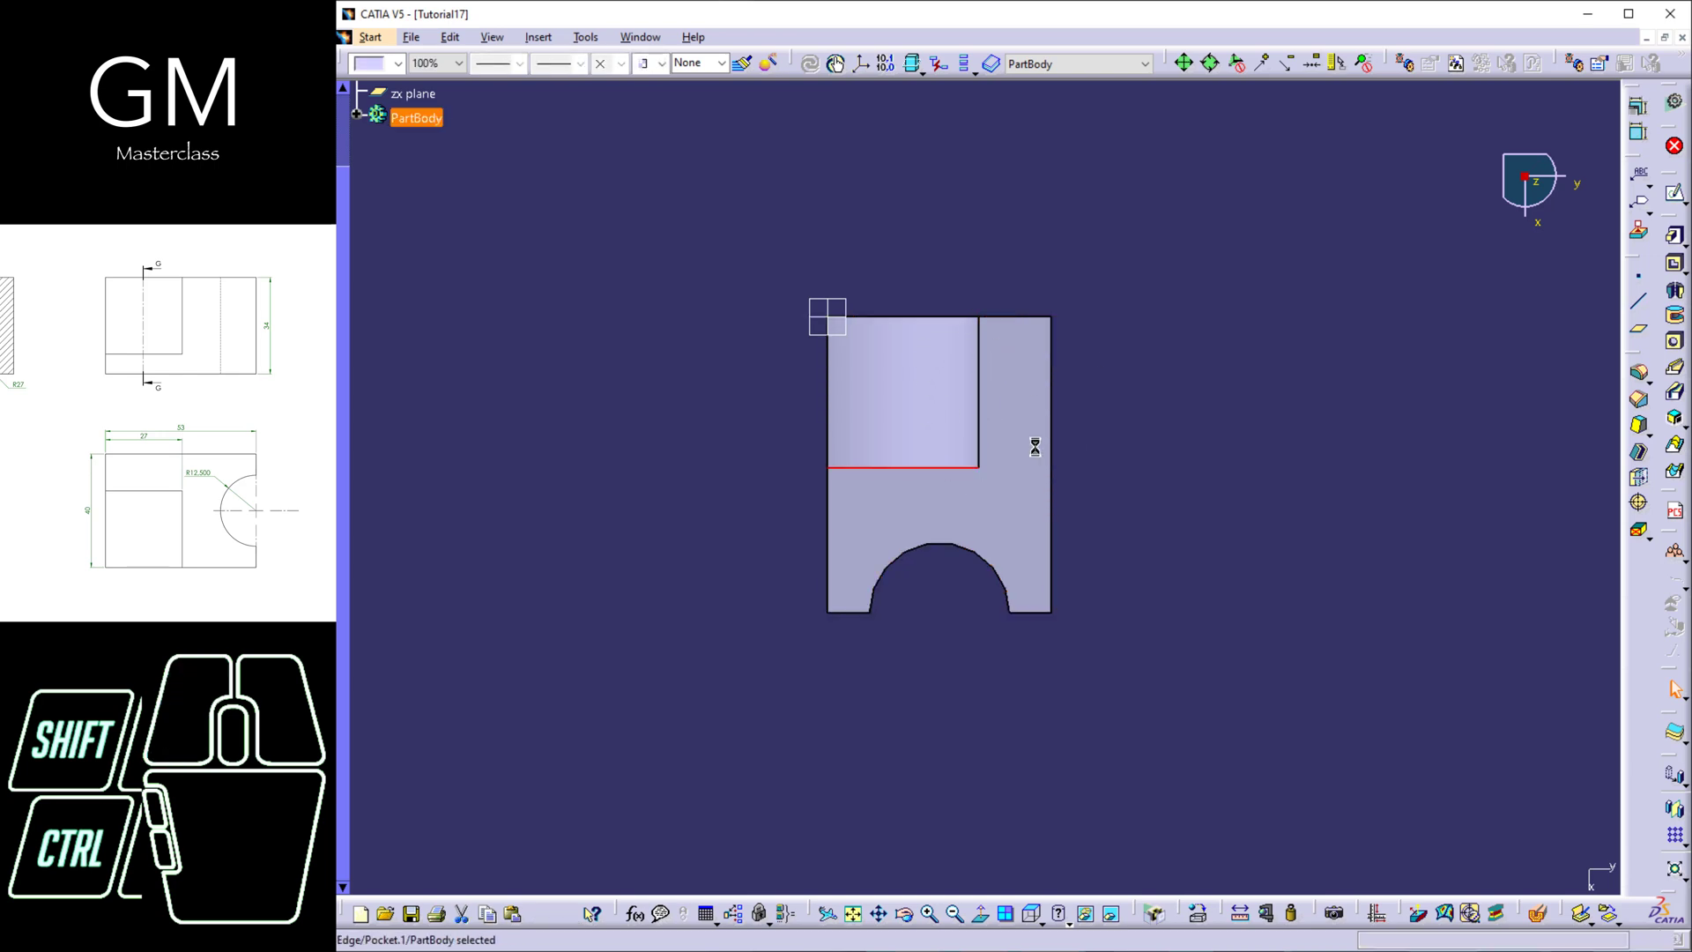
click(1126, 417)
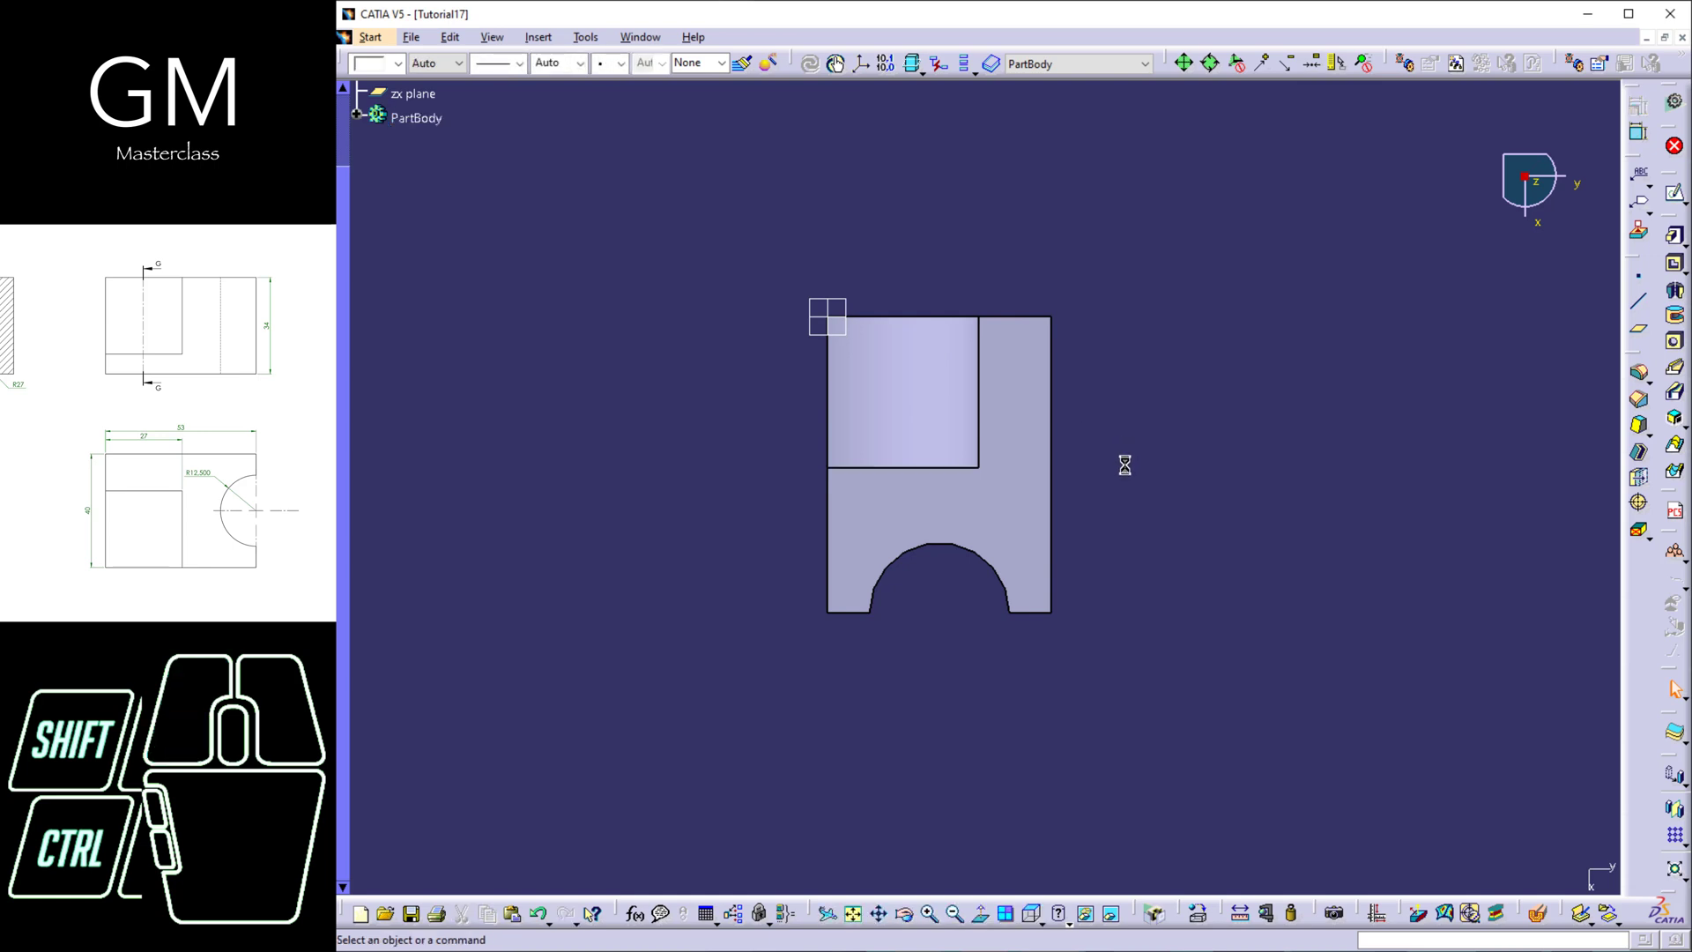
middle_drag(978, 617, 1368, 382)
middle_drag(865, 489, 1029, 630)
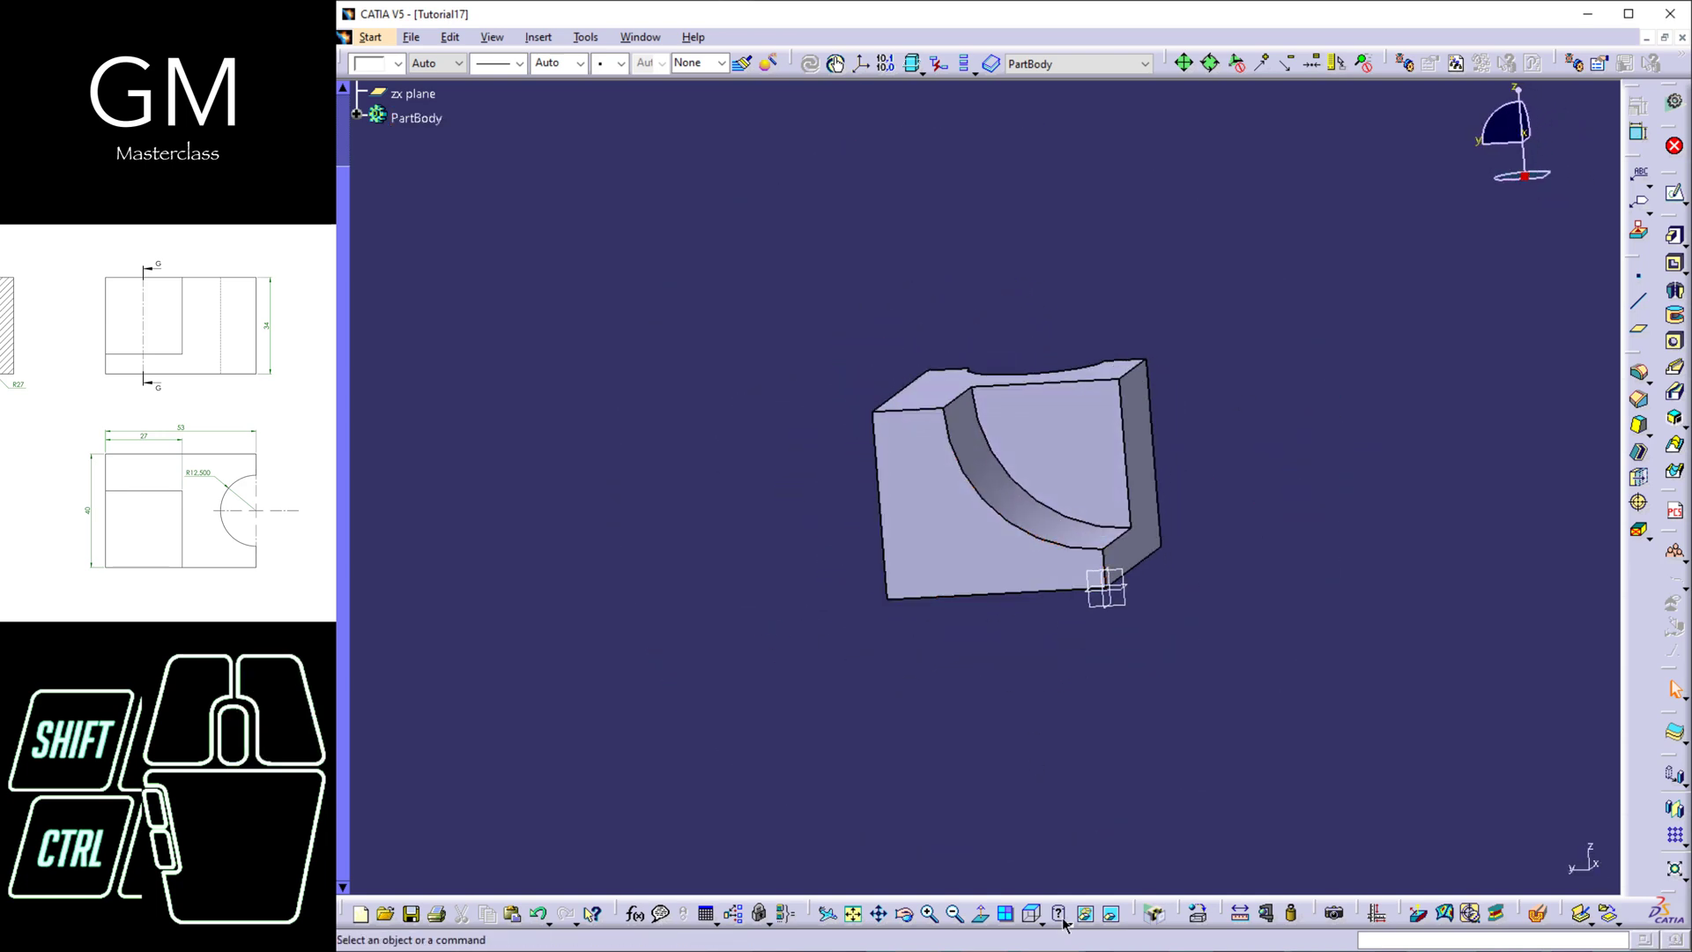
- Examine the part in the standard front and back views, comparing the curved pocket's profile with section G-G
click(1062, 922)
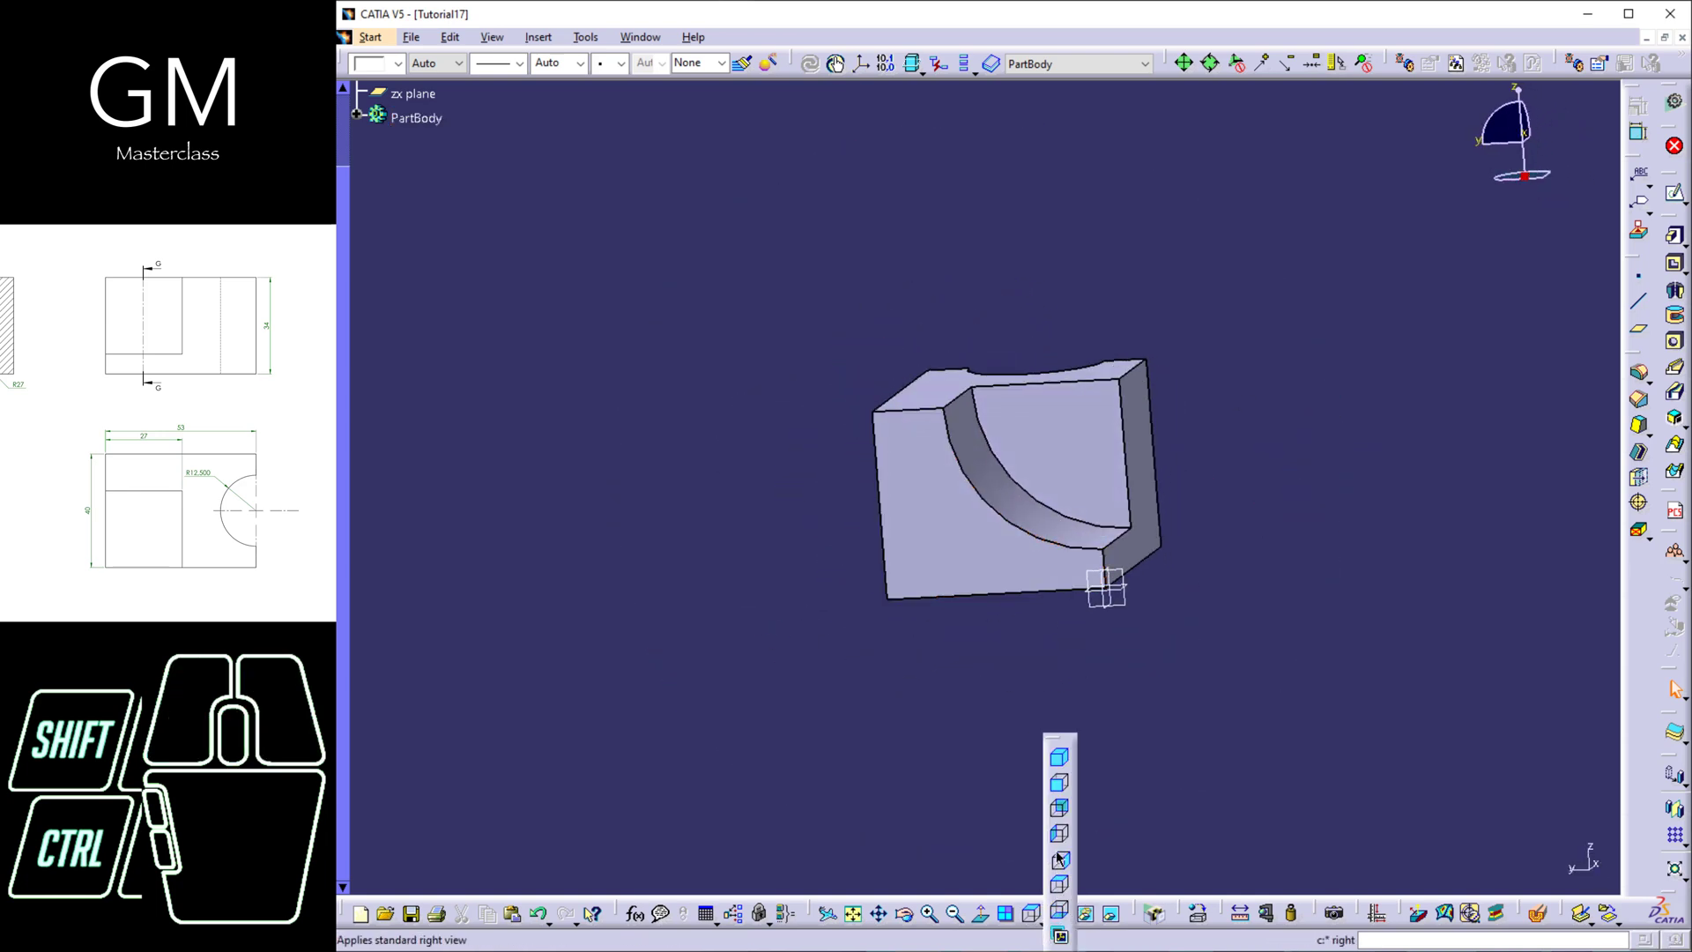
click(1059, 784)
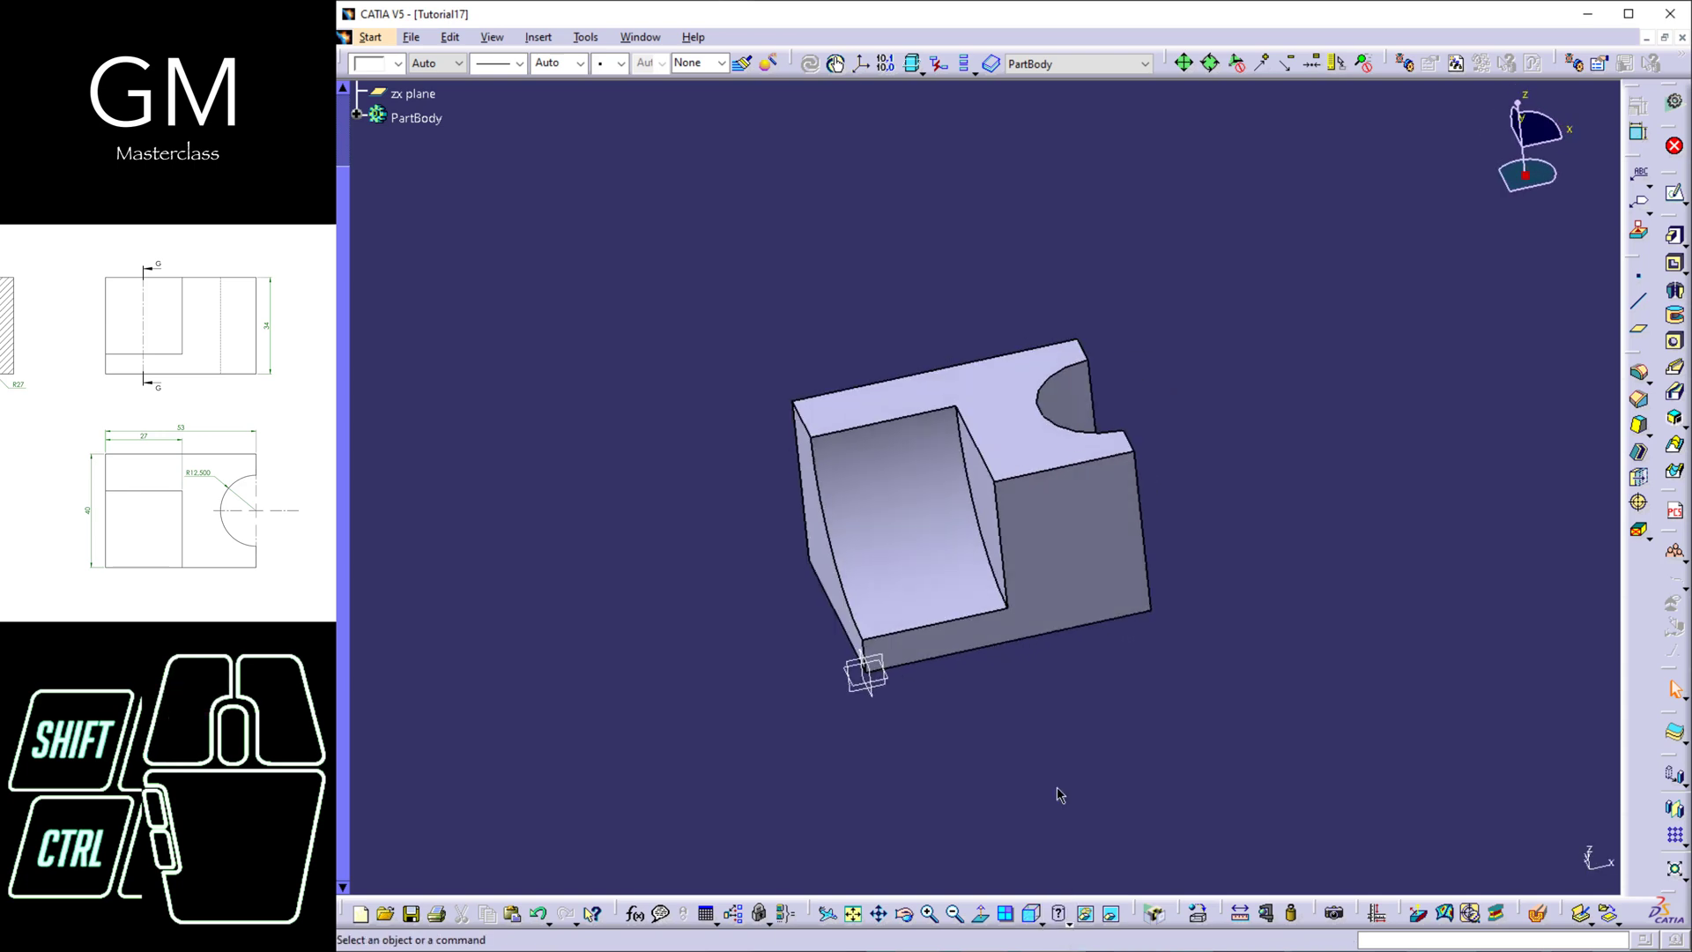
click(1040, 920)
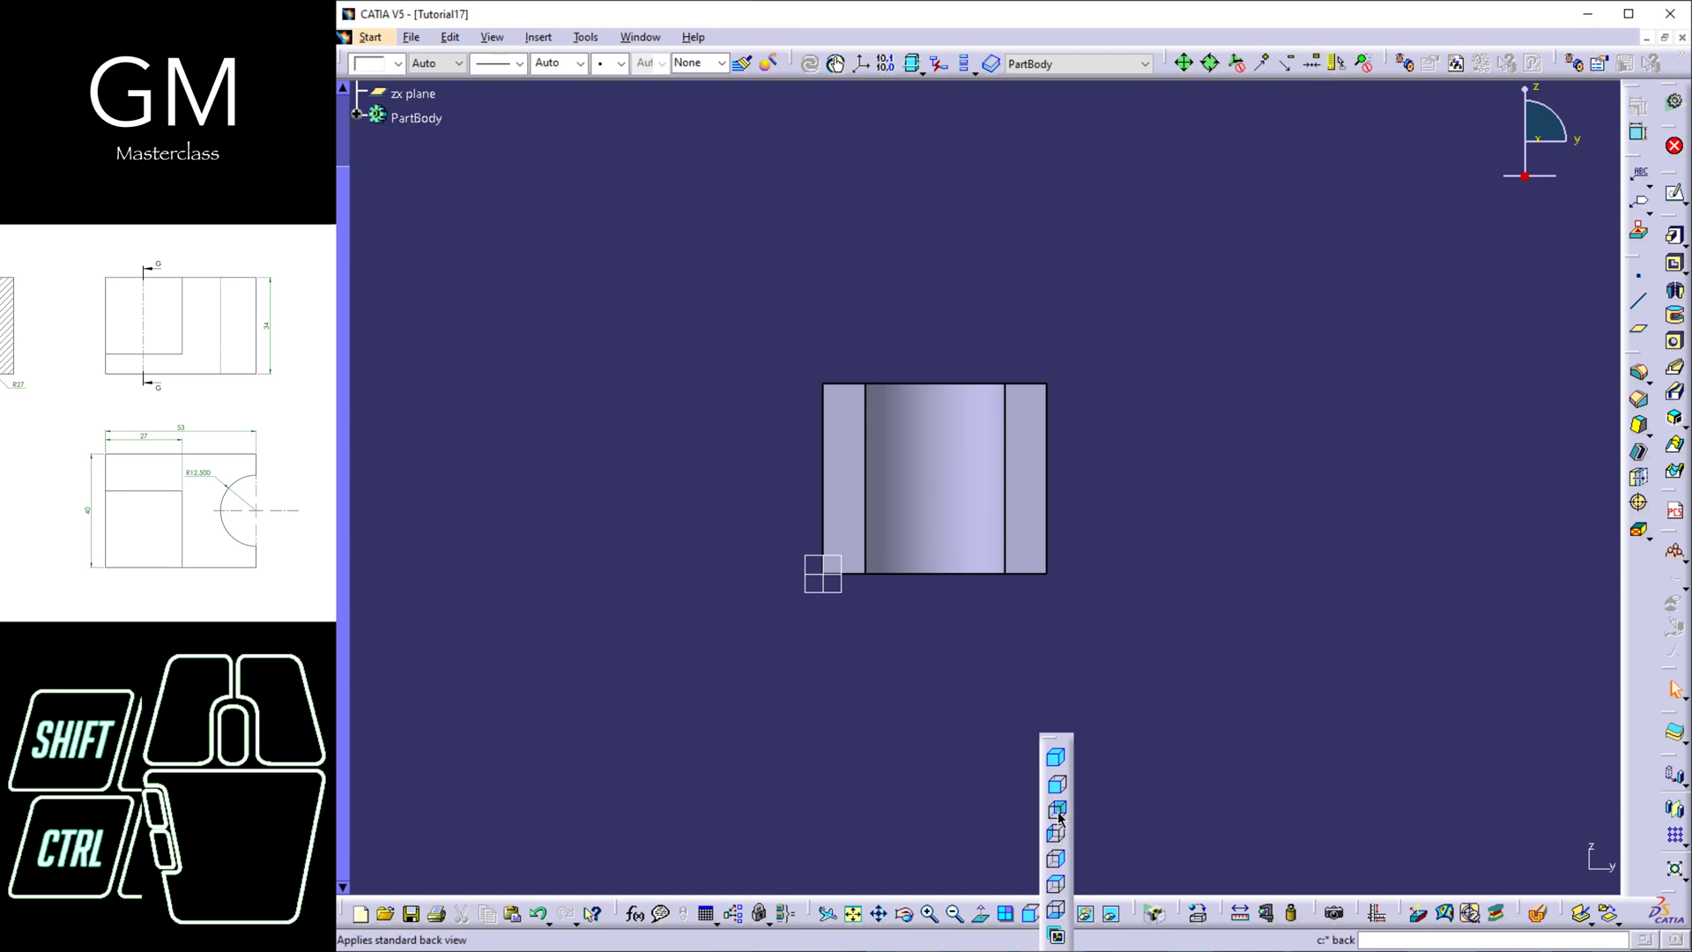
click(1054, 844)
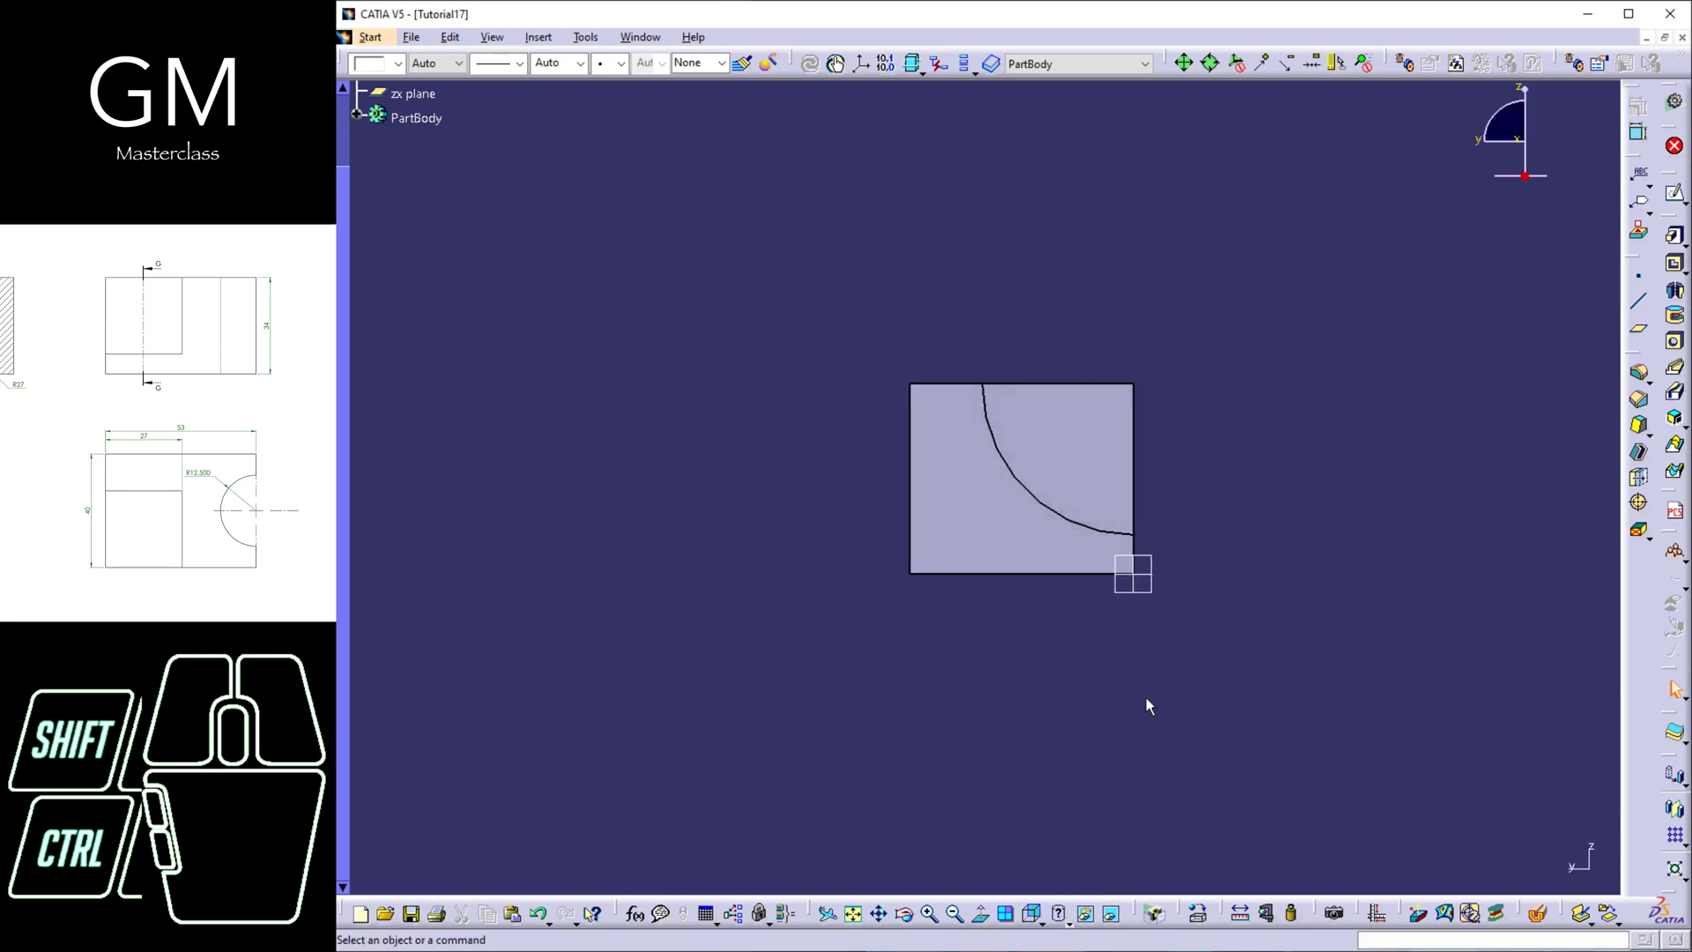
middle_drag(1150, 705, 1115, 705)
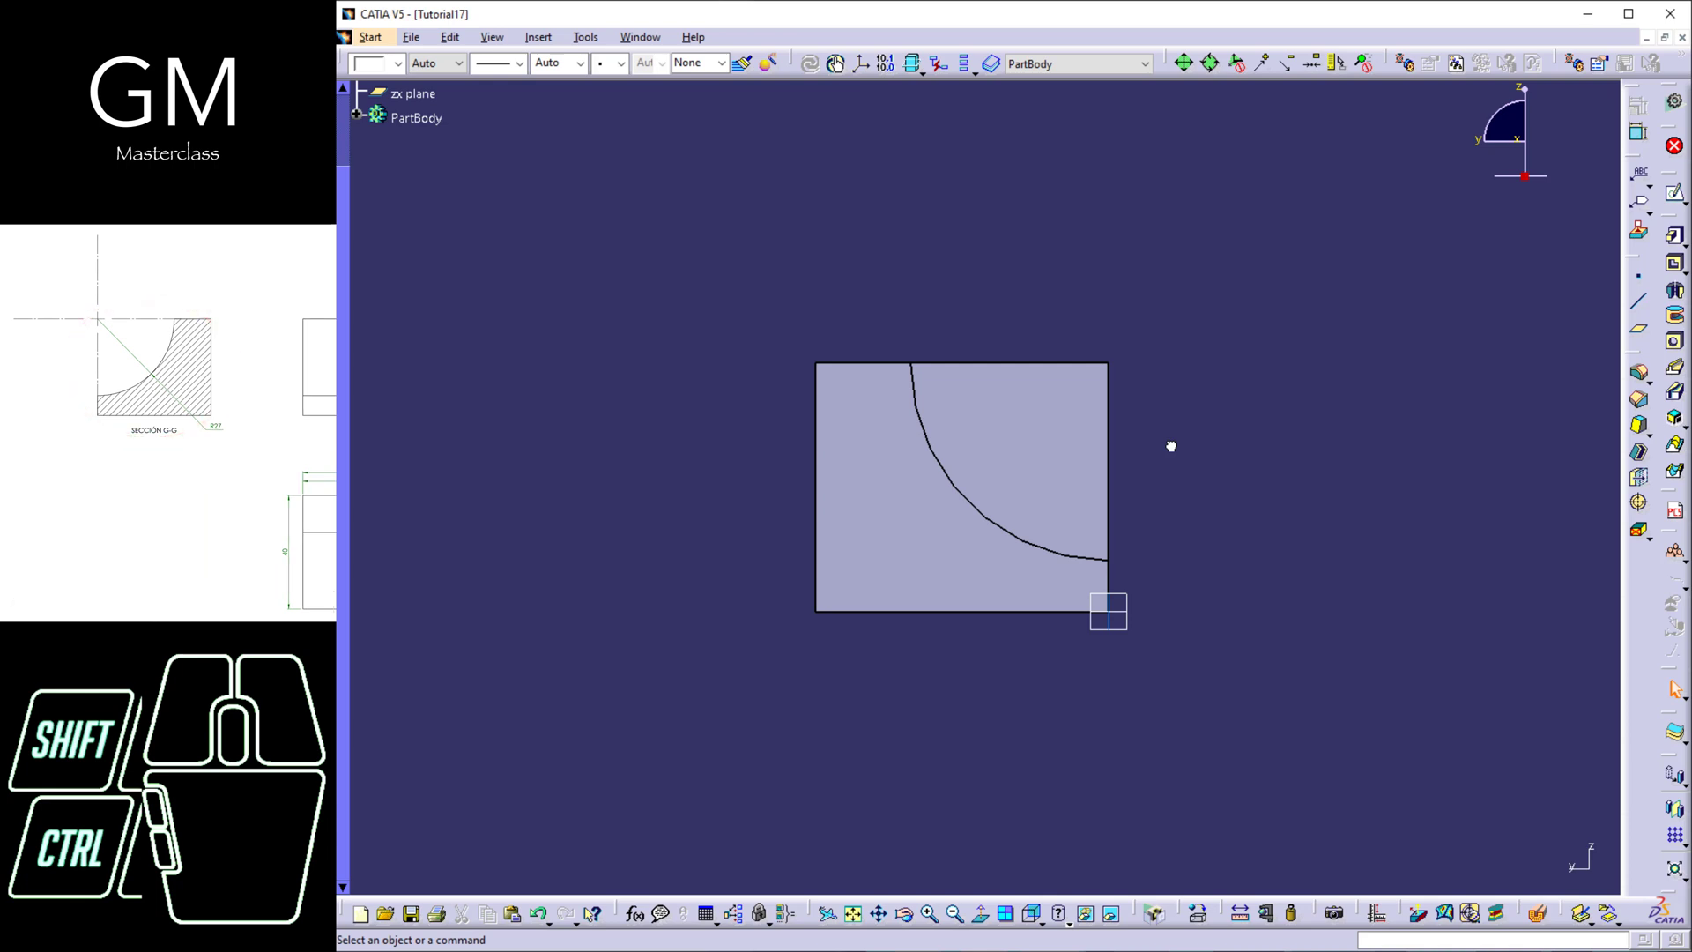
click(1035, 918)
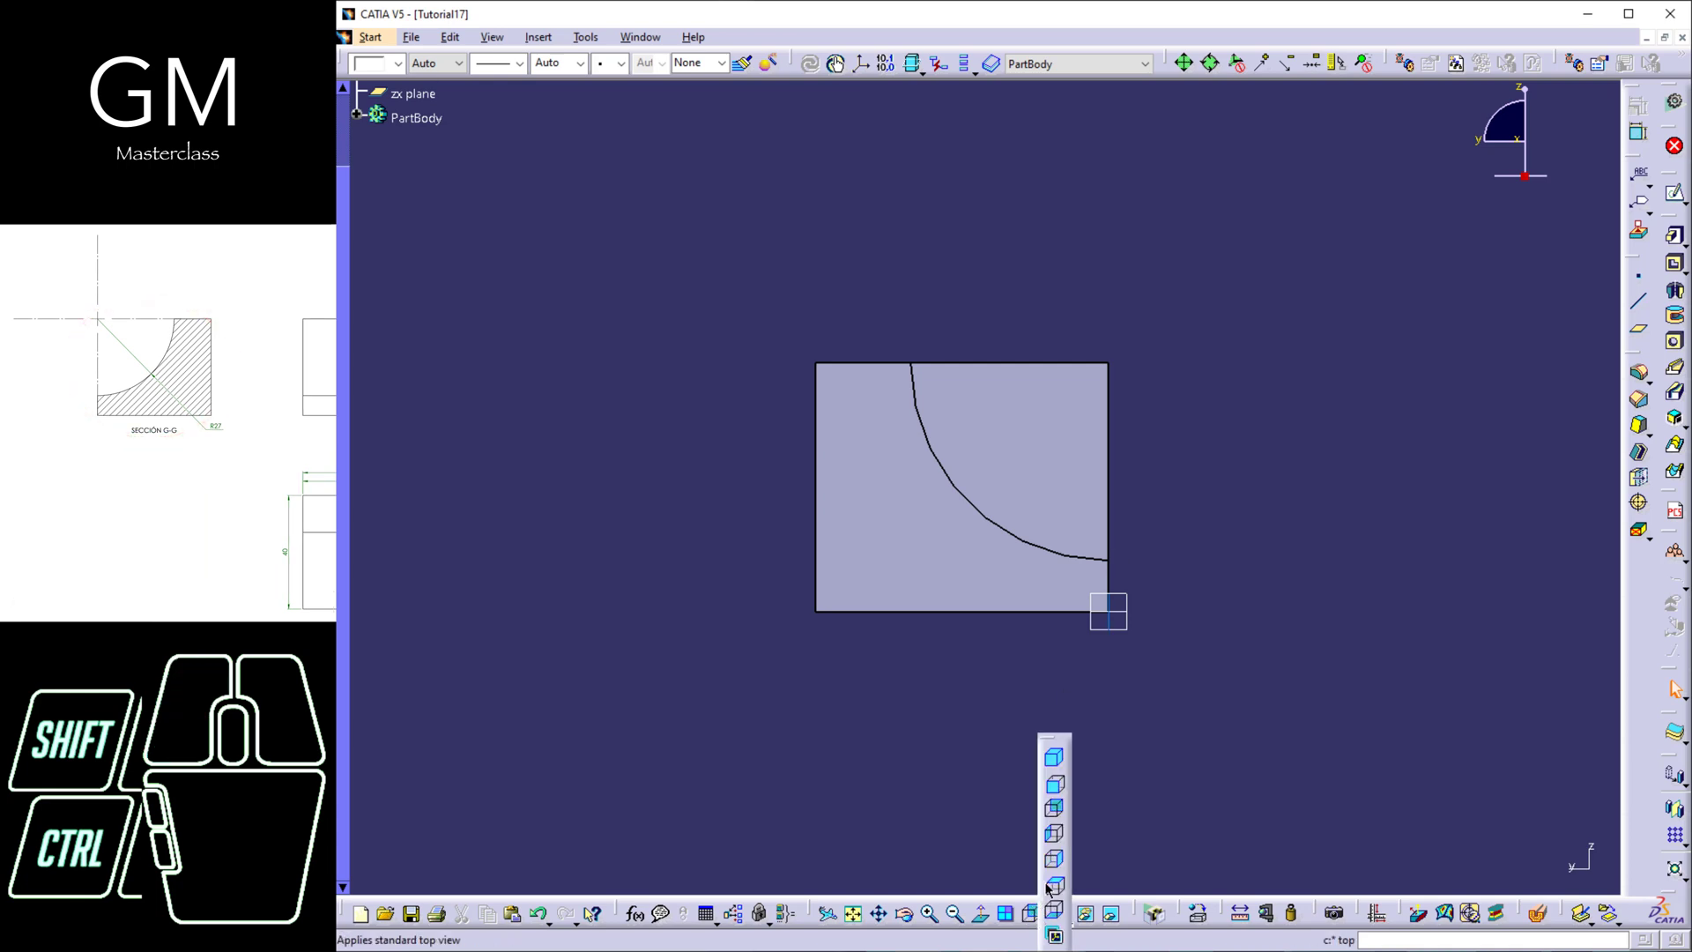
click(1053, 756)
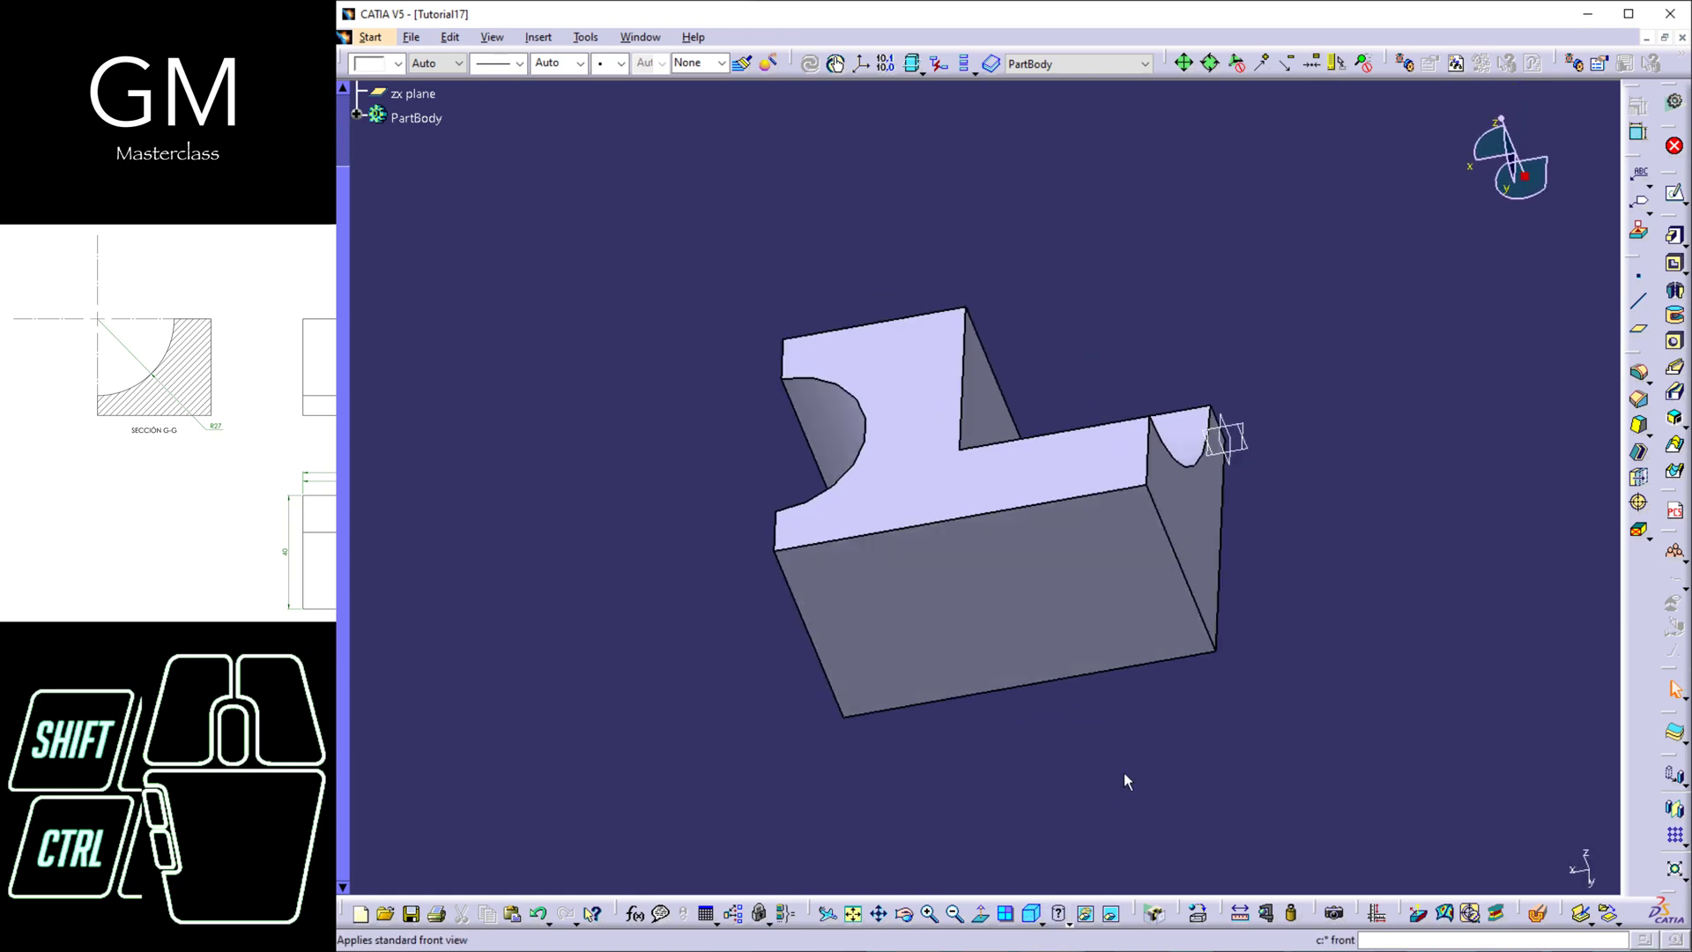